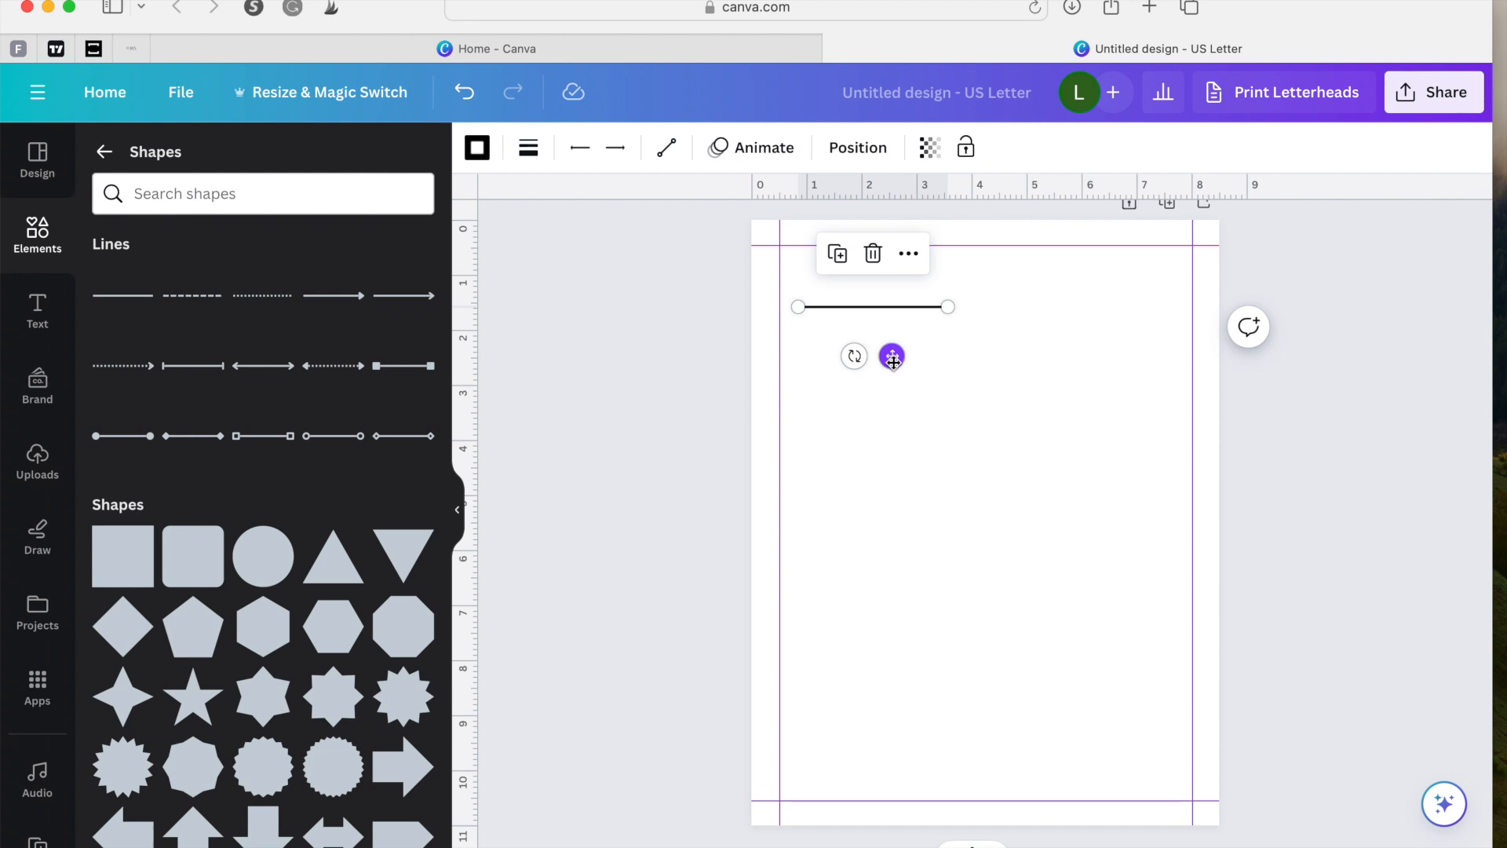
Step: Add a text box reading "meal plan" and enlarge it to a font size of about 29.8
{"action": "left_click", "coordinate": [848, 456]}
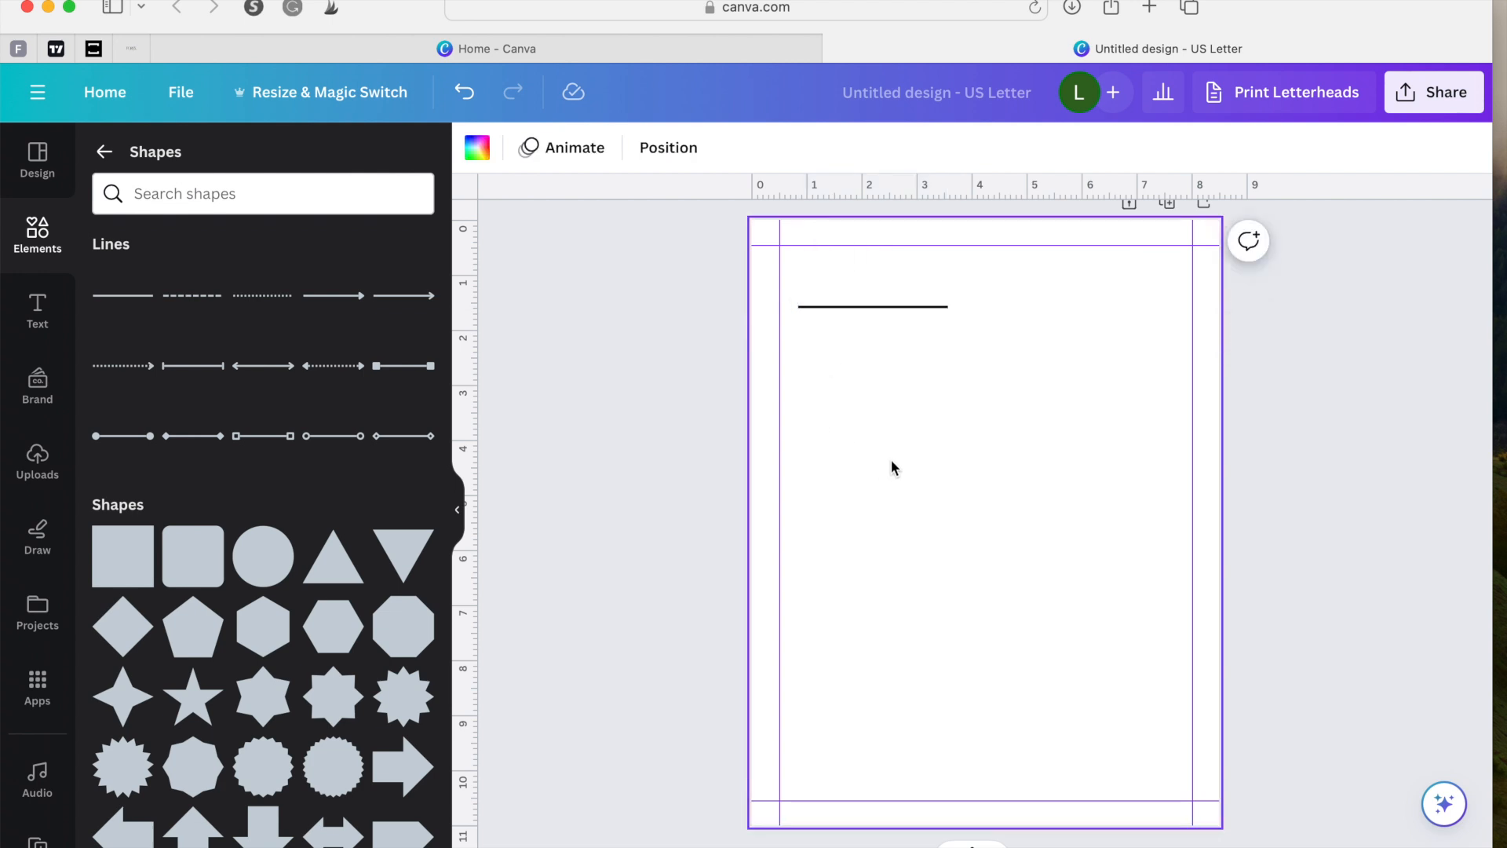
{"action": "key", "text": "t"}
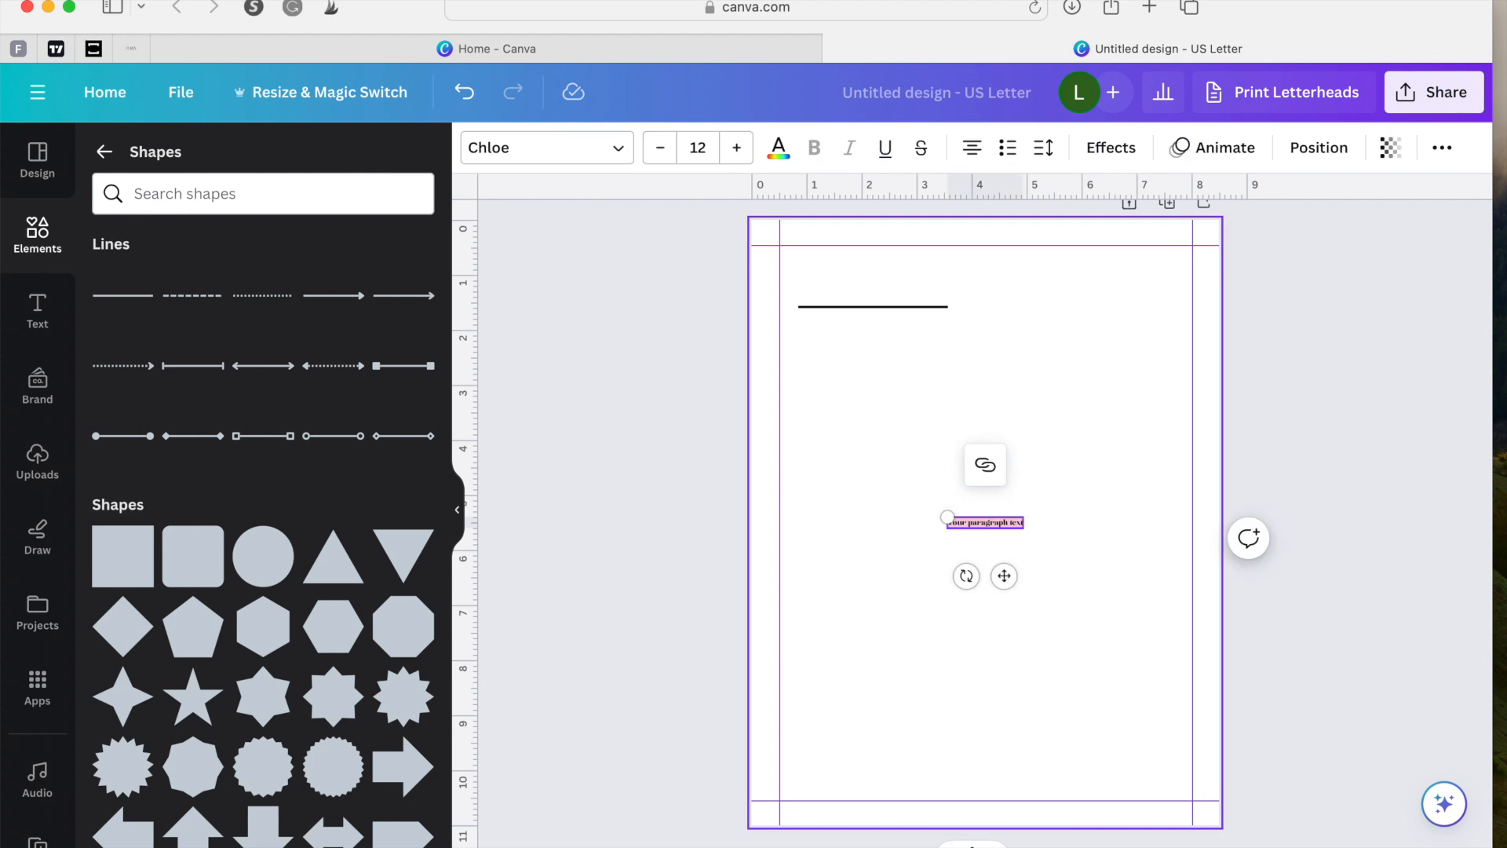
{"action": "left_click_drag", "start_coordinate": [947, 519], "coordinate": [982, 519]}
{"action": "key", "text": "BackSpace"}
{"action": "type", "text": "meal plan"}
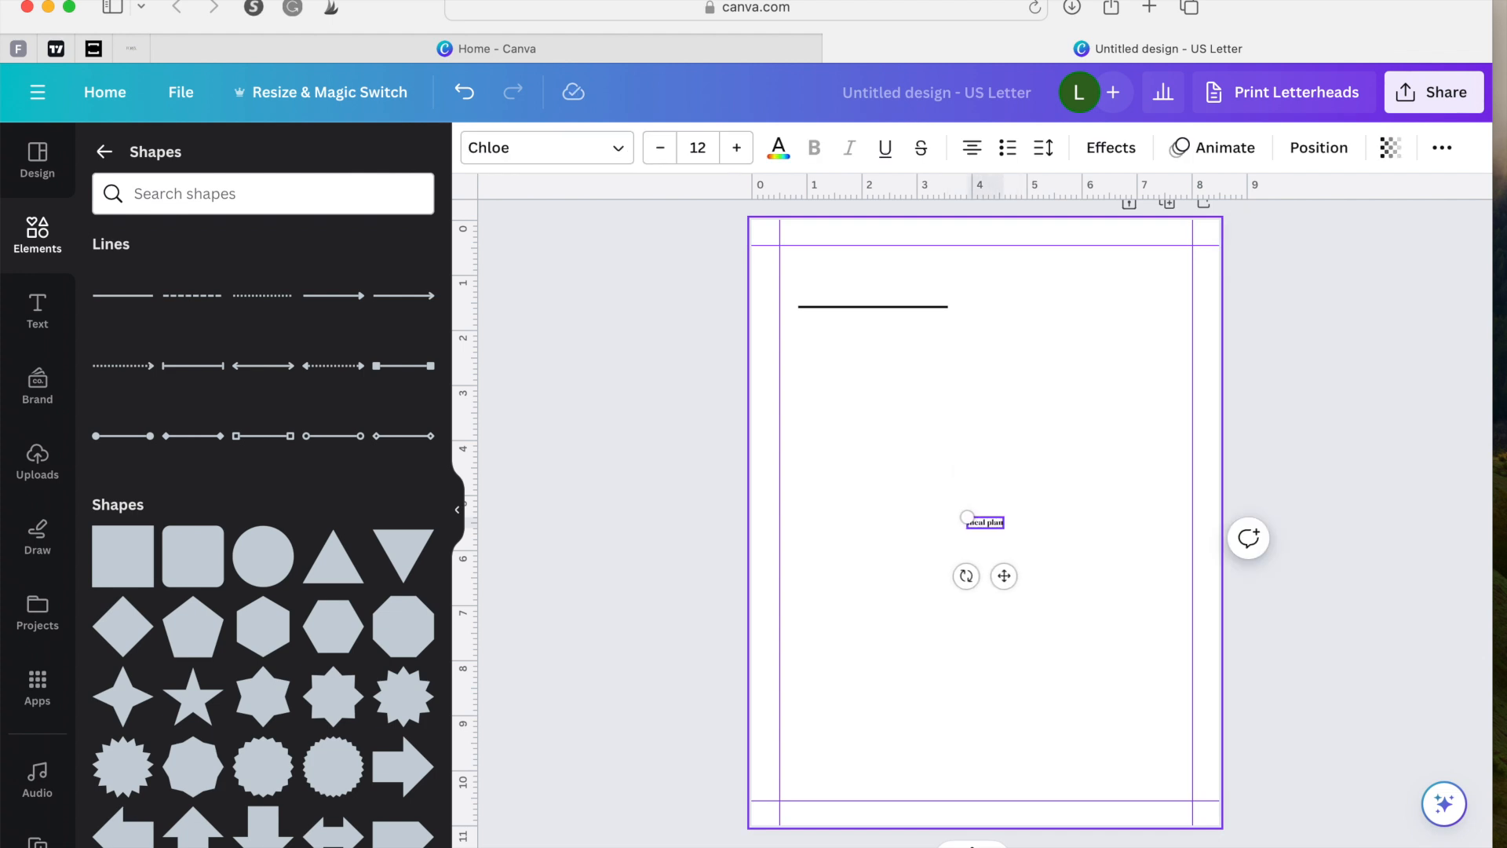
{"action": "left_click_drag", "start_coordinate": [967, 516], "coordinate": [967, 516]}
{"action": "left_click_drag", "start_coordinate": [967, 516], "coordinate": [913, 501]}
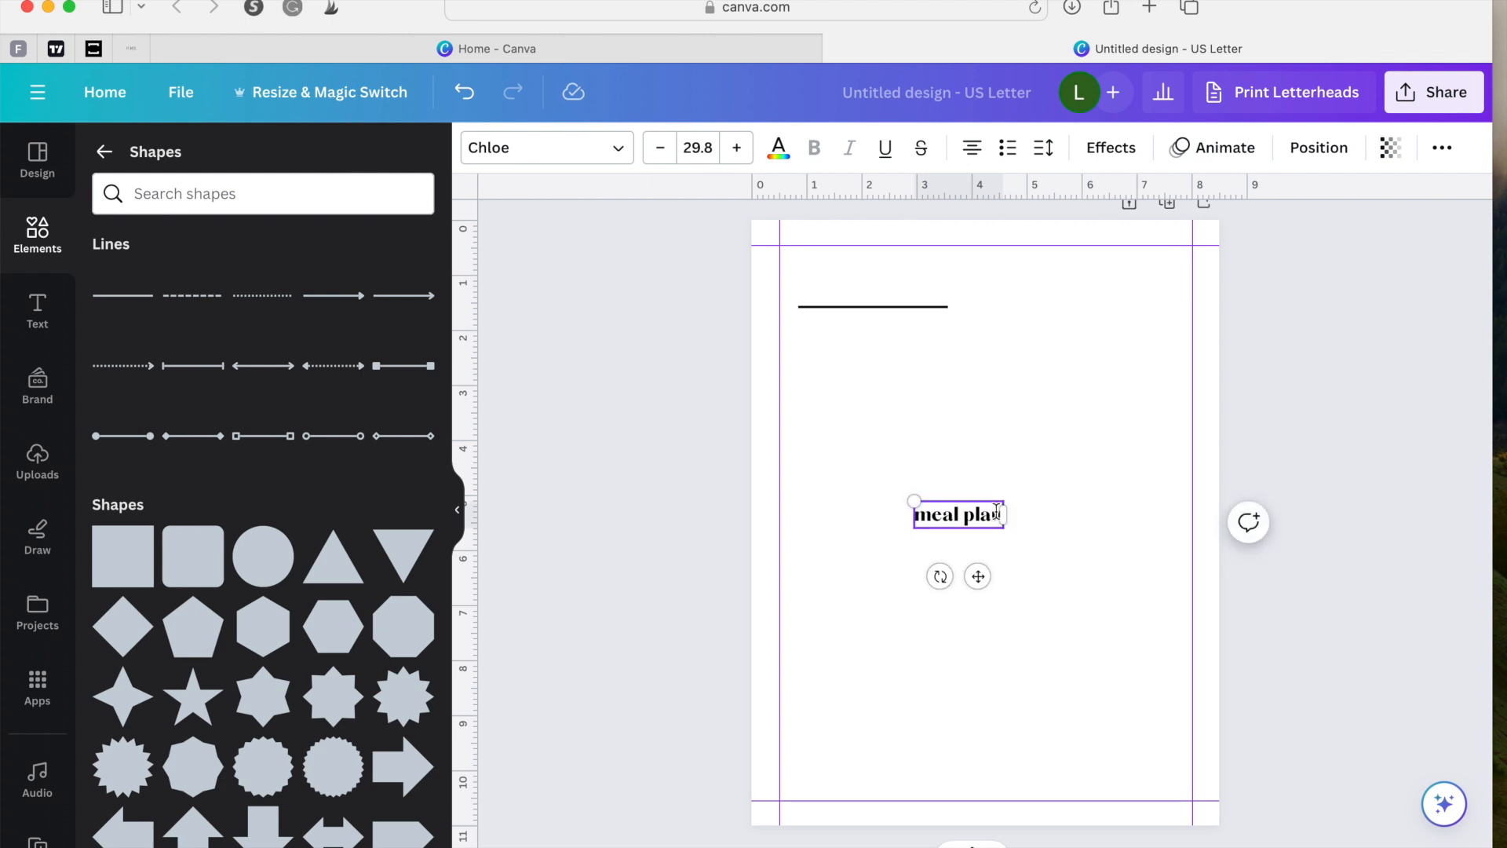
Step: Try the Awesome Lathusca, Yeseva One and Bebas Neue fonts on the "meal plan" text, and settle on Breath Regular
{"action": "left_click", "coordinate": [597, 155]}
{"action": "scroll", "coordinate": [328, 449], "scroll_direction": "down", "scroll_amount": 1}
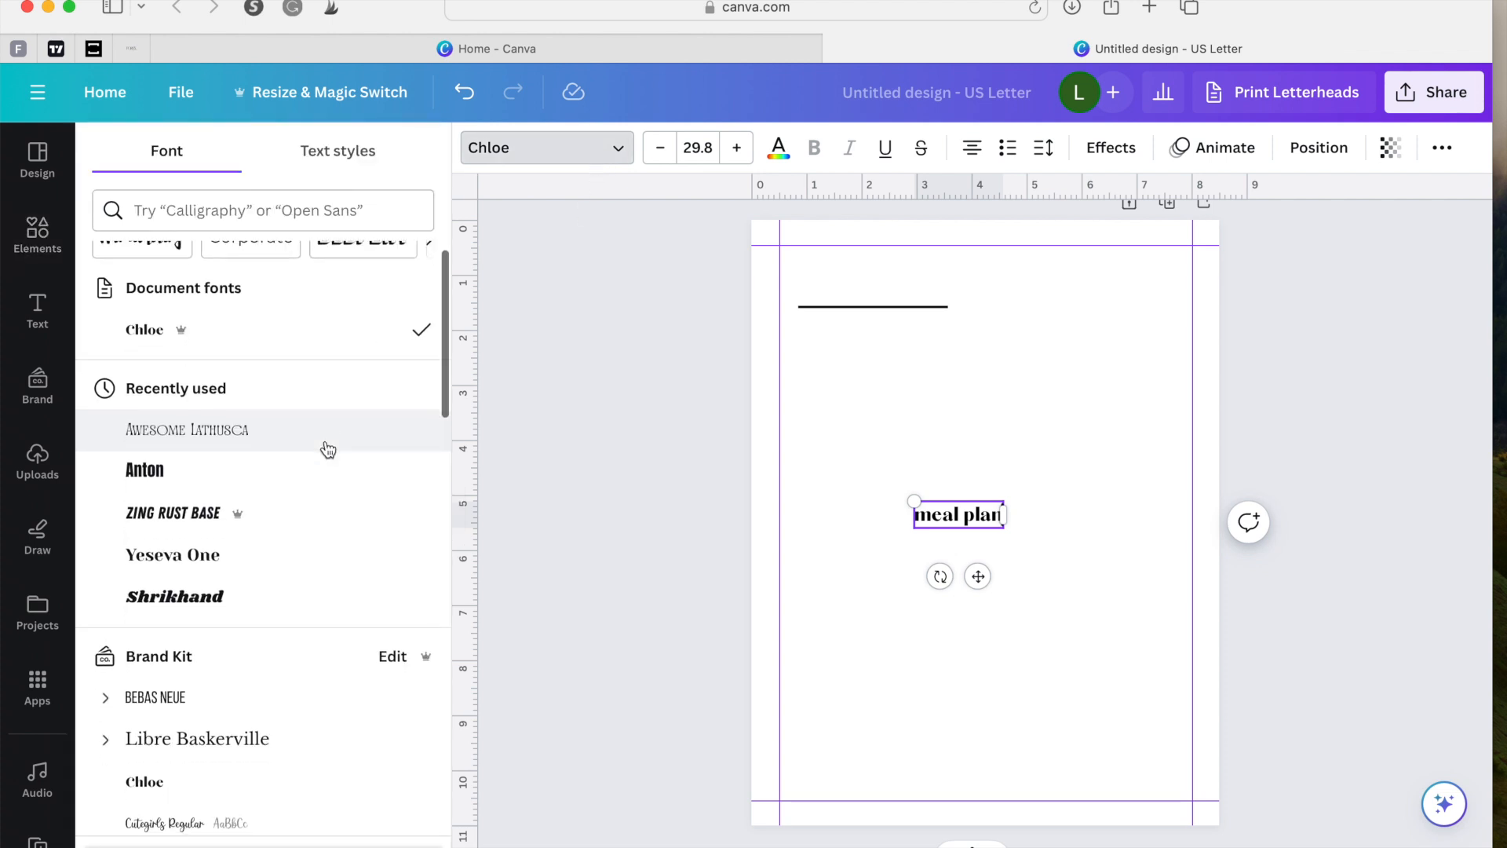
{"action": "left_click", "coordinate": [328, 449]}
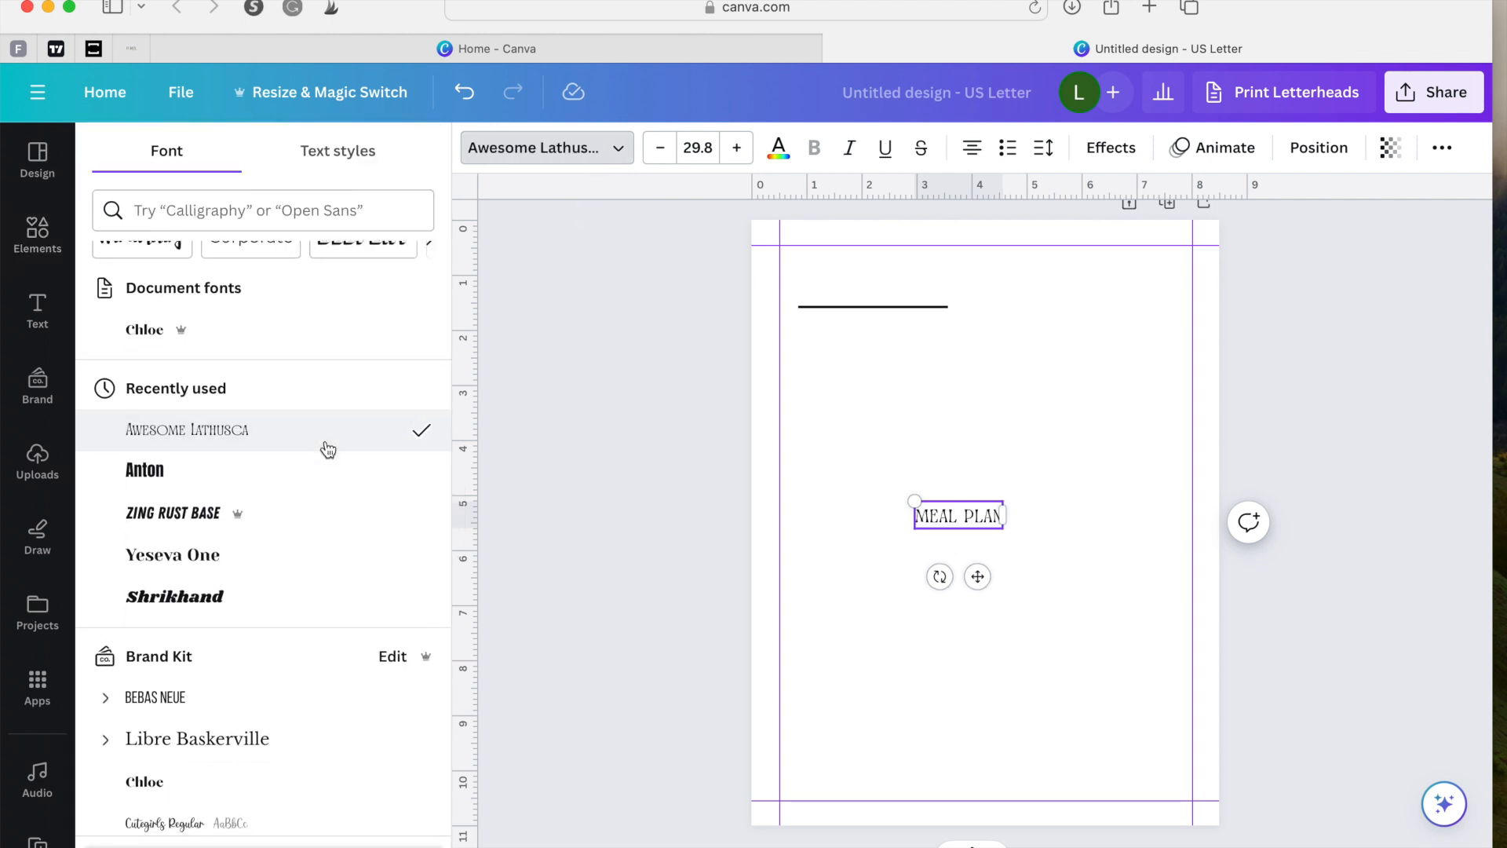
{"action": "left_click", "coordinate": [324, 555]}
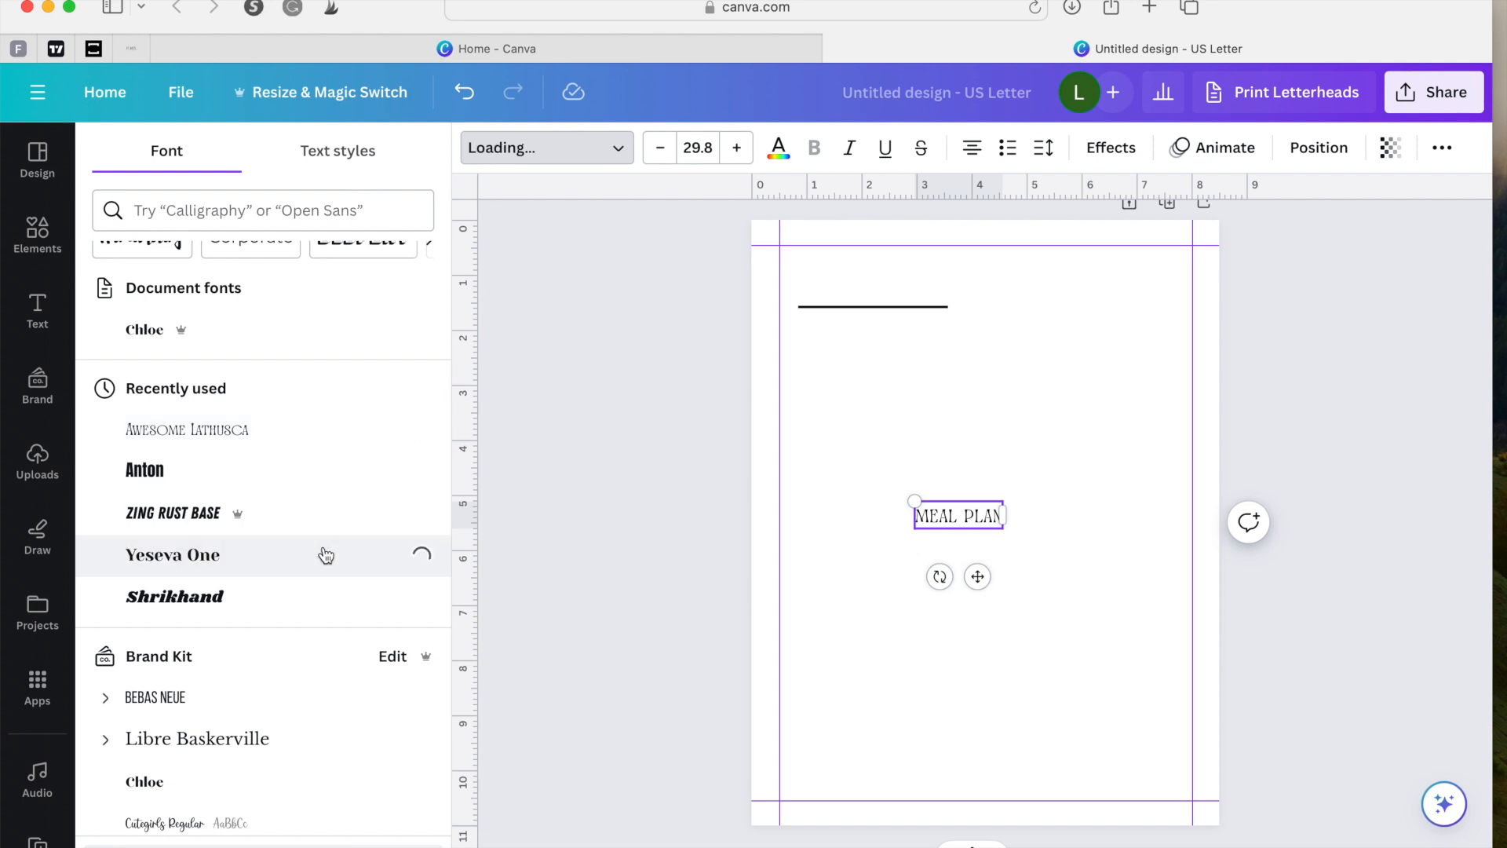
{"action": "scroll", "coordinate": [326, 555], "scroll_direction": "down", "scroll_amount": 1}
{"action": "scroll", "coordinate": [325, 554], "scroll_direction": "down", "scroll_amount": 3}
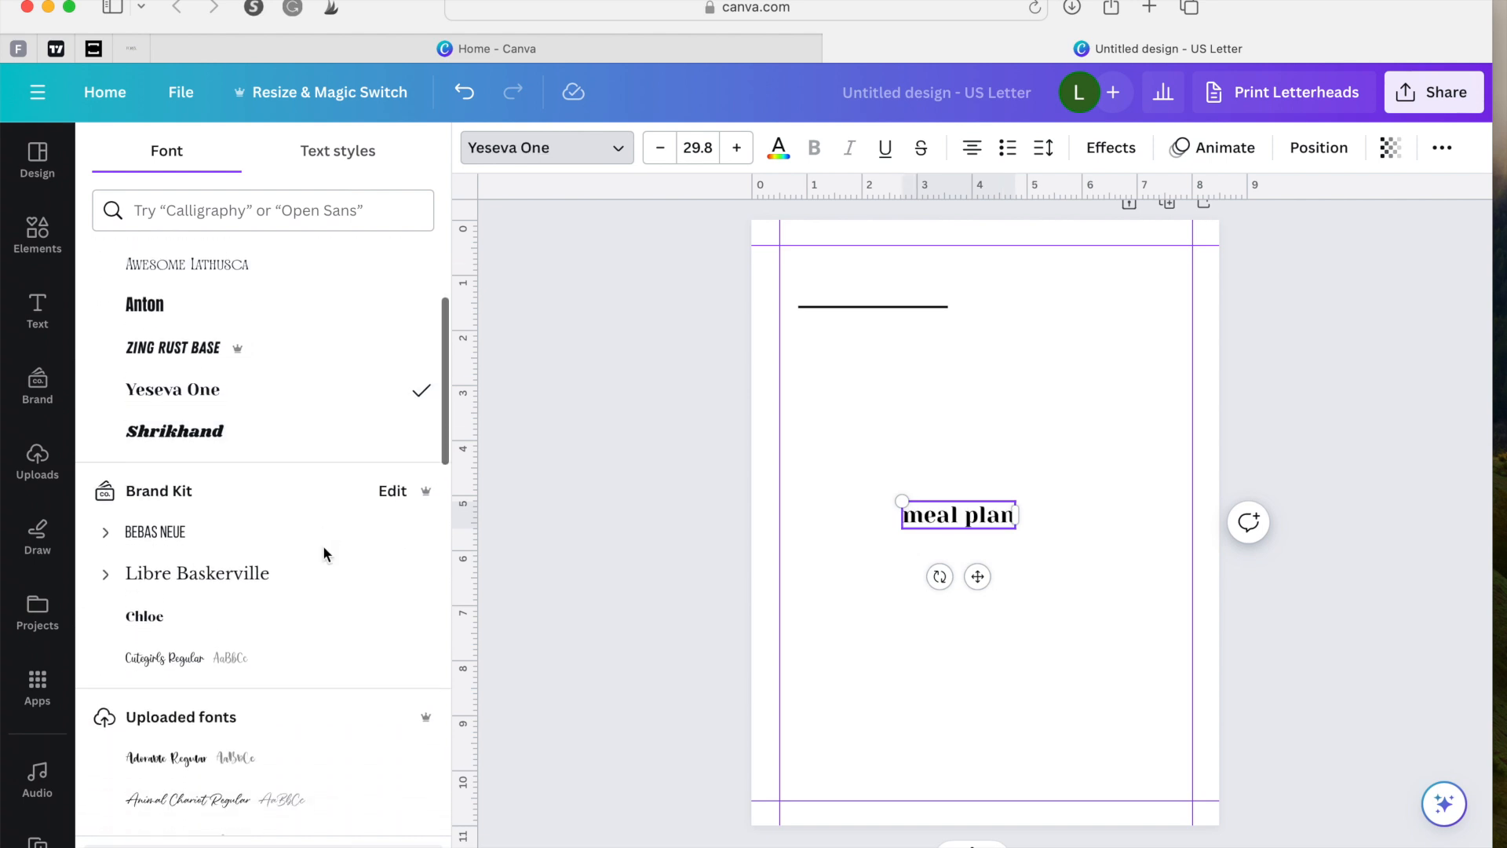
{"action": "left_click", "coordinate": [318, 528]}
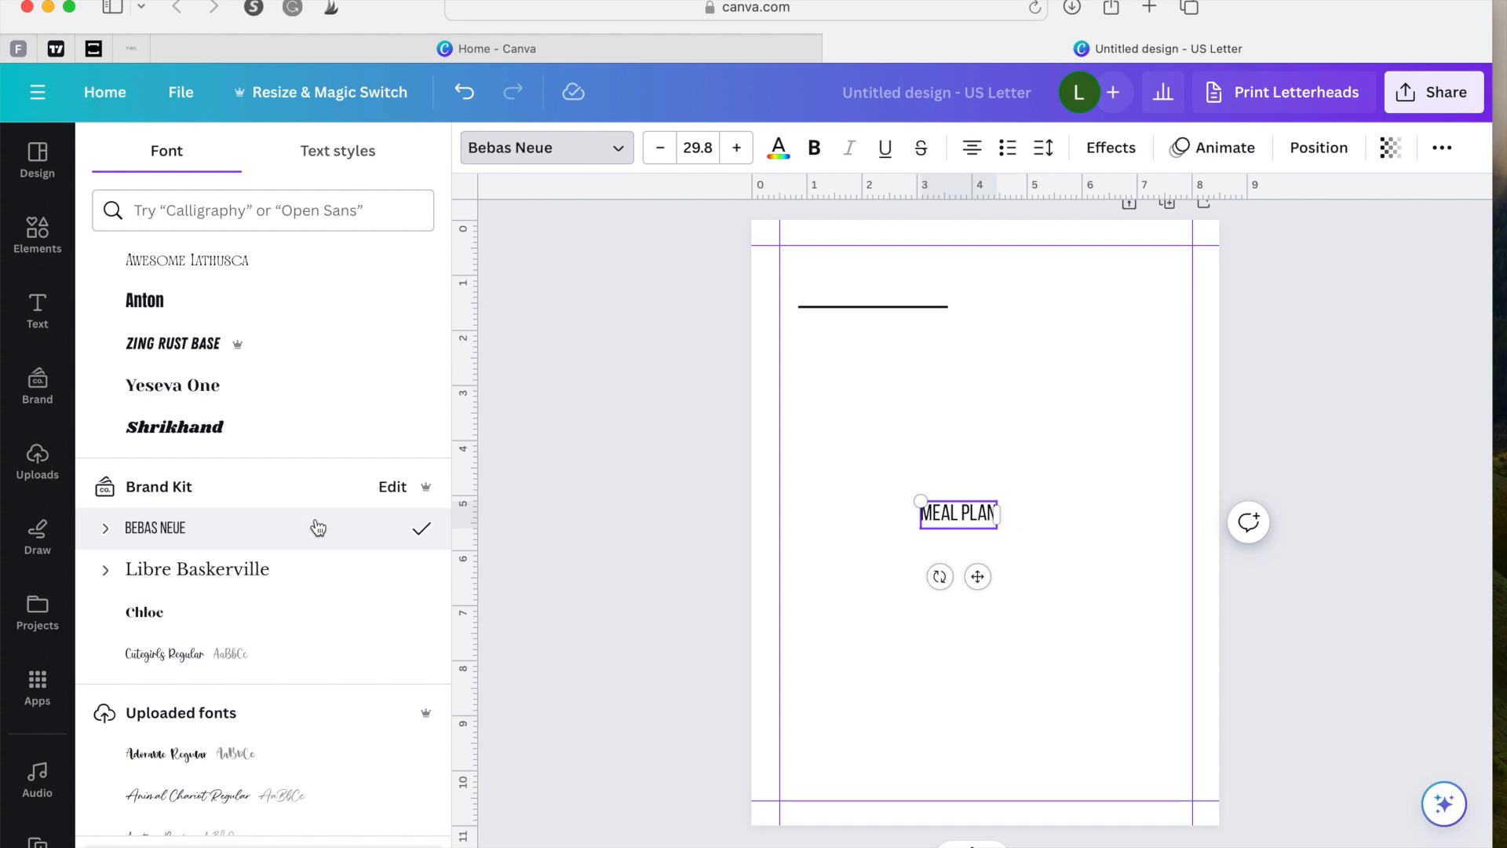
{"action": "scroll", "coordinate": [320, 529], "scroll_direction": "down", "scroll_amount": 10}
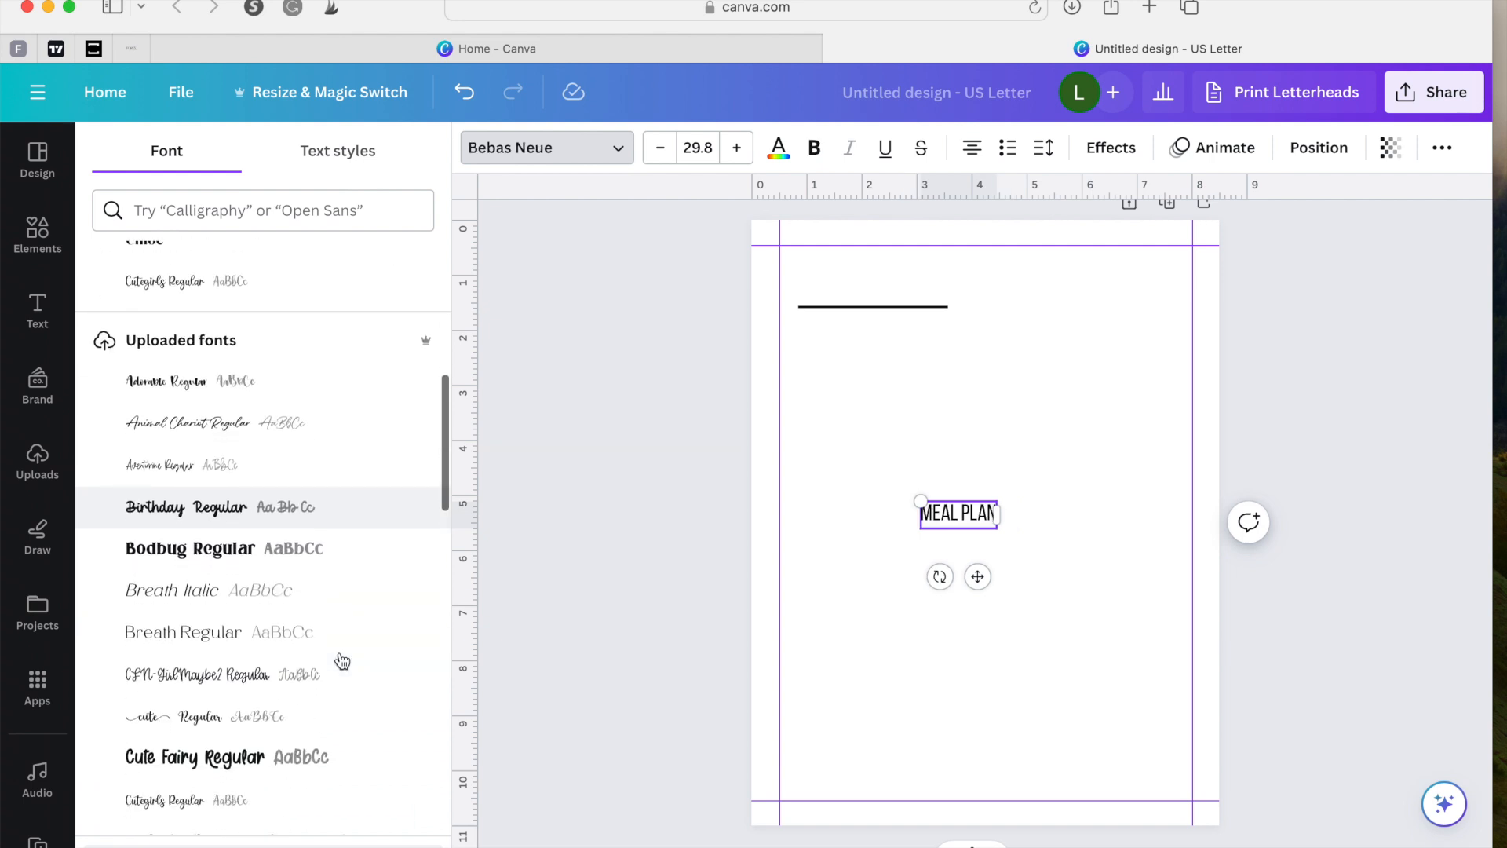
{"action": "left_click", "coordinate": [332, 610]}
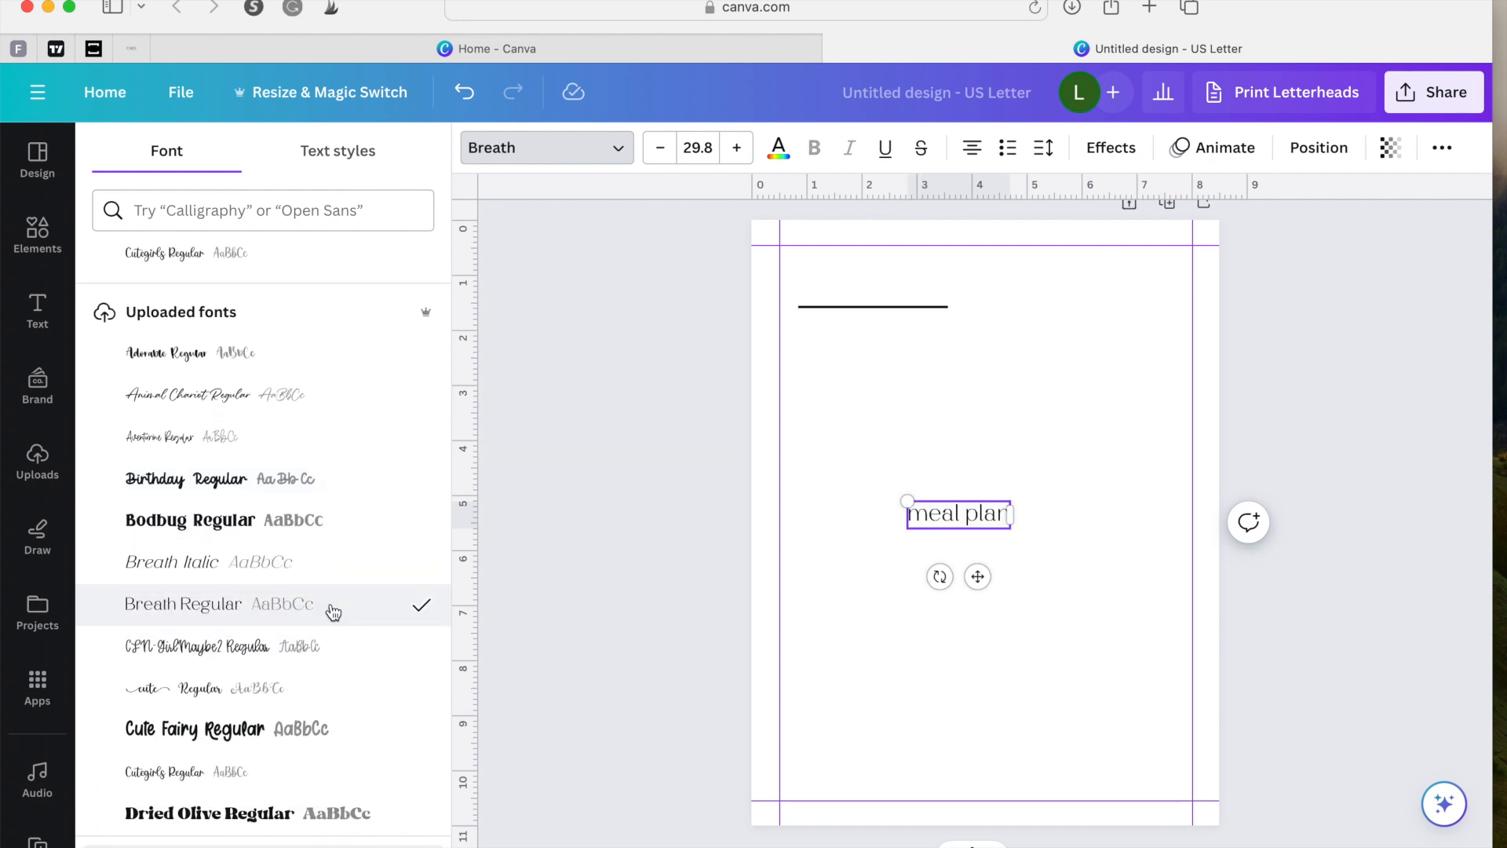
{"action": "scroll", "coordinate": [333, 613], "scroll_direction": "down", "scroll_amount": 3}
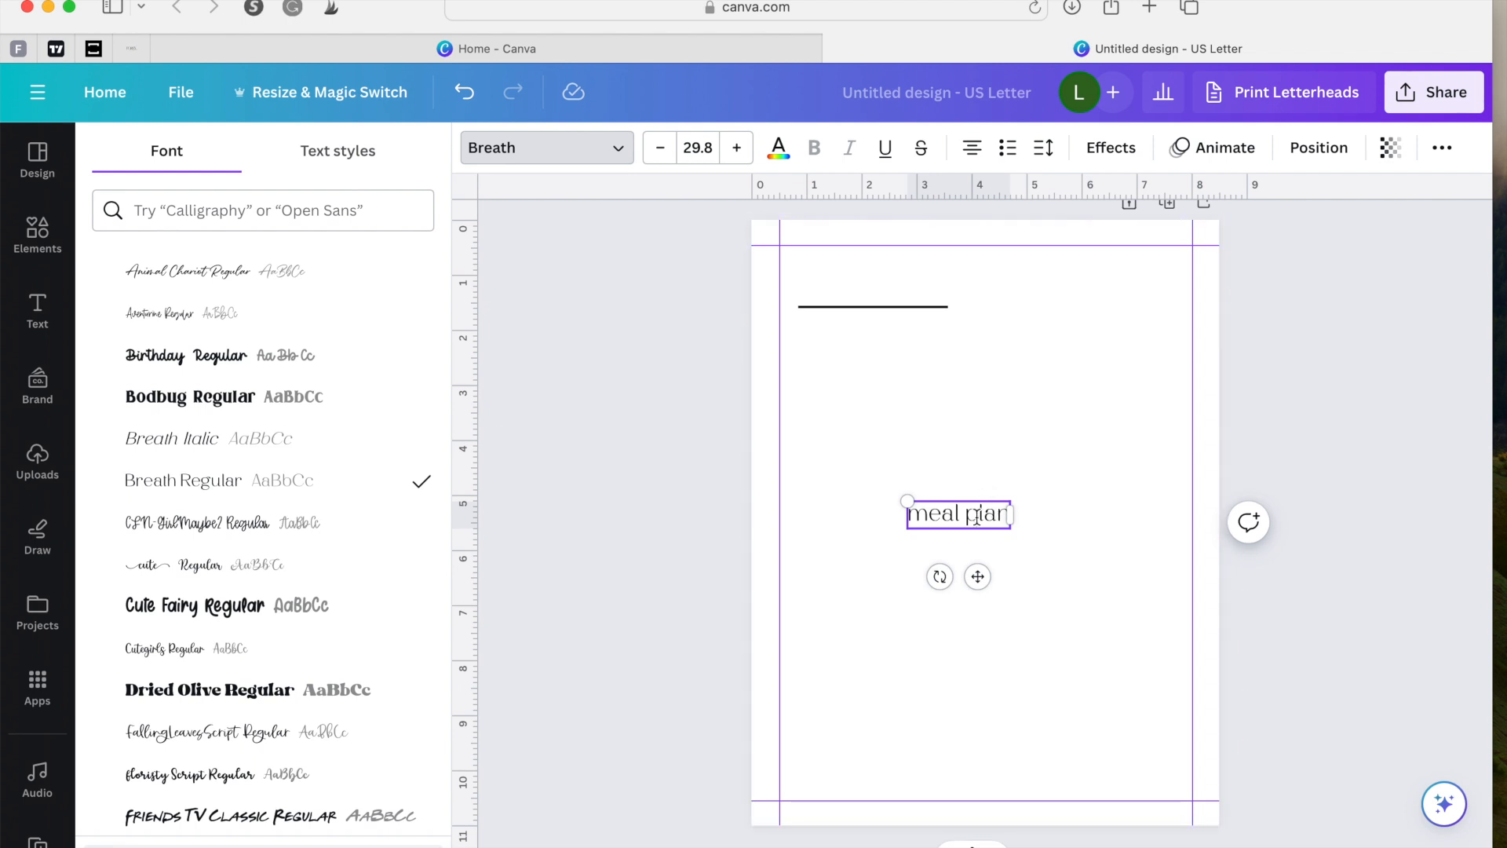
Step: Capitalize the title to read "Meal Plan" and place it directly above the horizontal line, aligned with the line's left end
{"action": "key", "text": "BackSpace"}
{"action": "type", "text": "P"}
{"action": "left_click", "coordinate": [927, 514]}
{"action": "key", "text": "BackSpace"}
{"action": "type", "text": "M"}
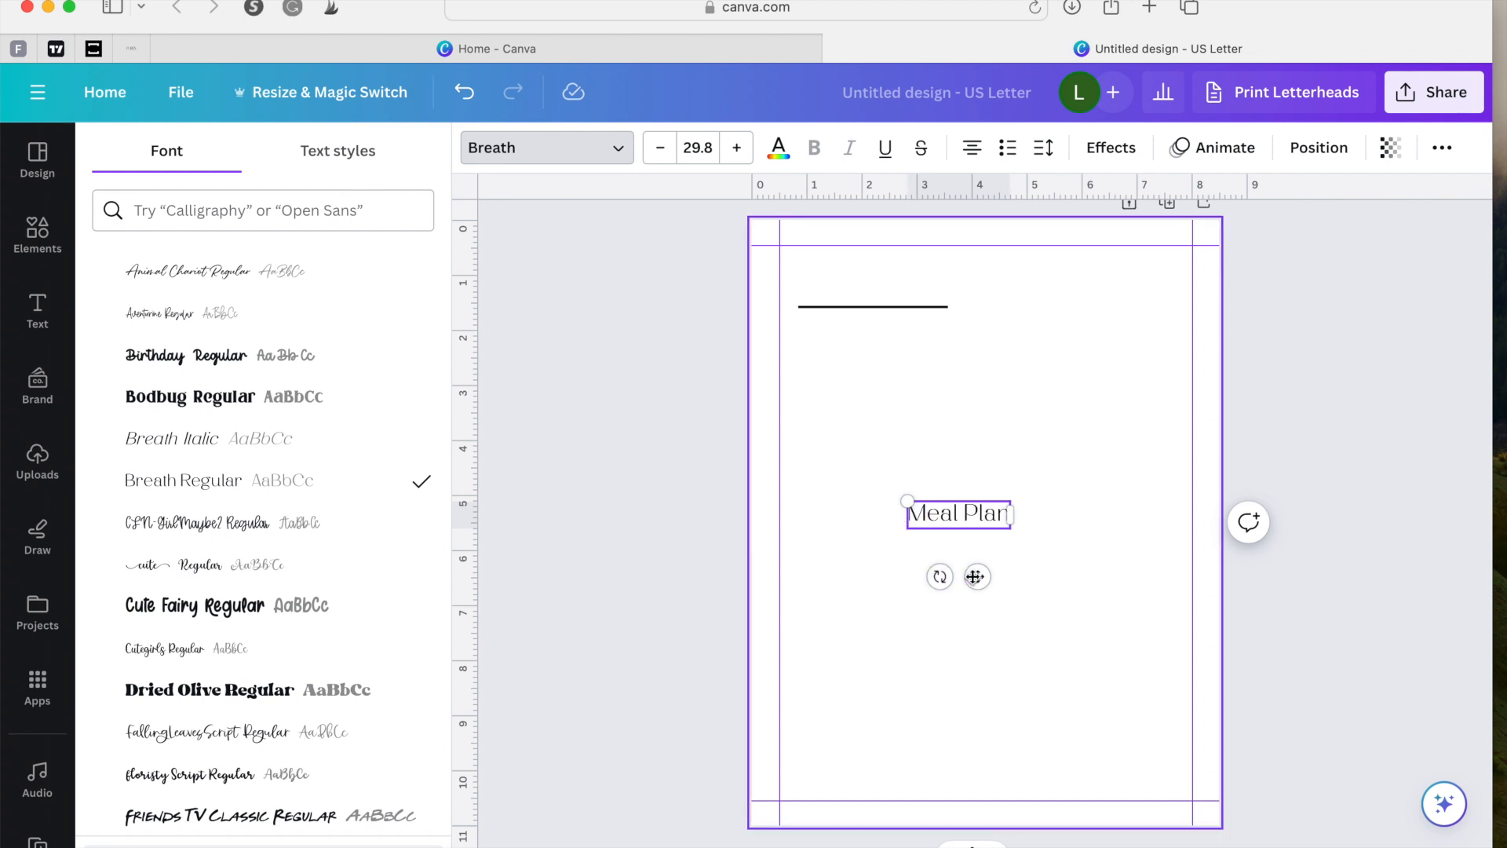
{"action": "left_click_drag", "start_coordinate": [979, 573], "coordinate": [873, 346]}
{"action": "left_click", "coordinate": [756, 357]}
Step: Move the horizontal line up so it sits just beneath the "Meal Plan" title
{"action": "left_click", "coordinate": [915, 307]}
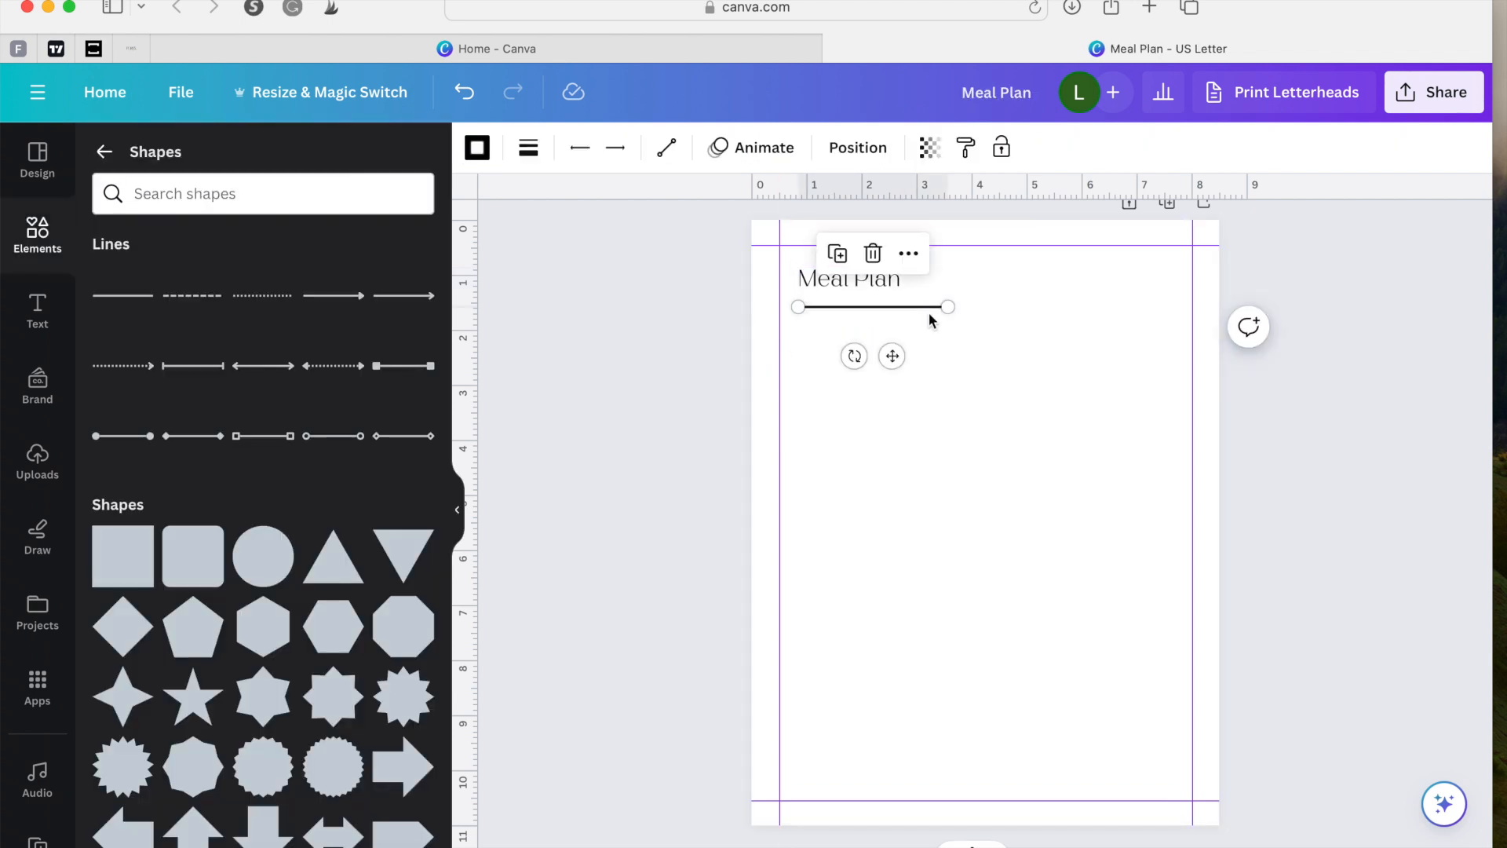
{"action": "left_click_drag", "start_coordinate": [930, 311], "coordinate": [920, 309]}
{"action": "key", "text": "super+z"}
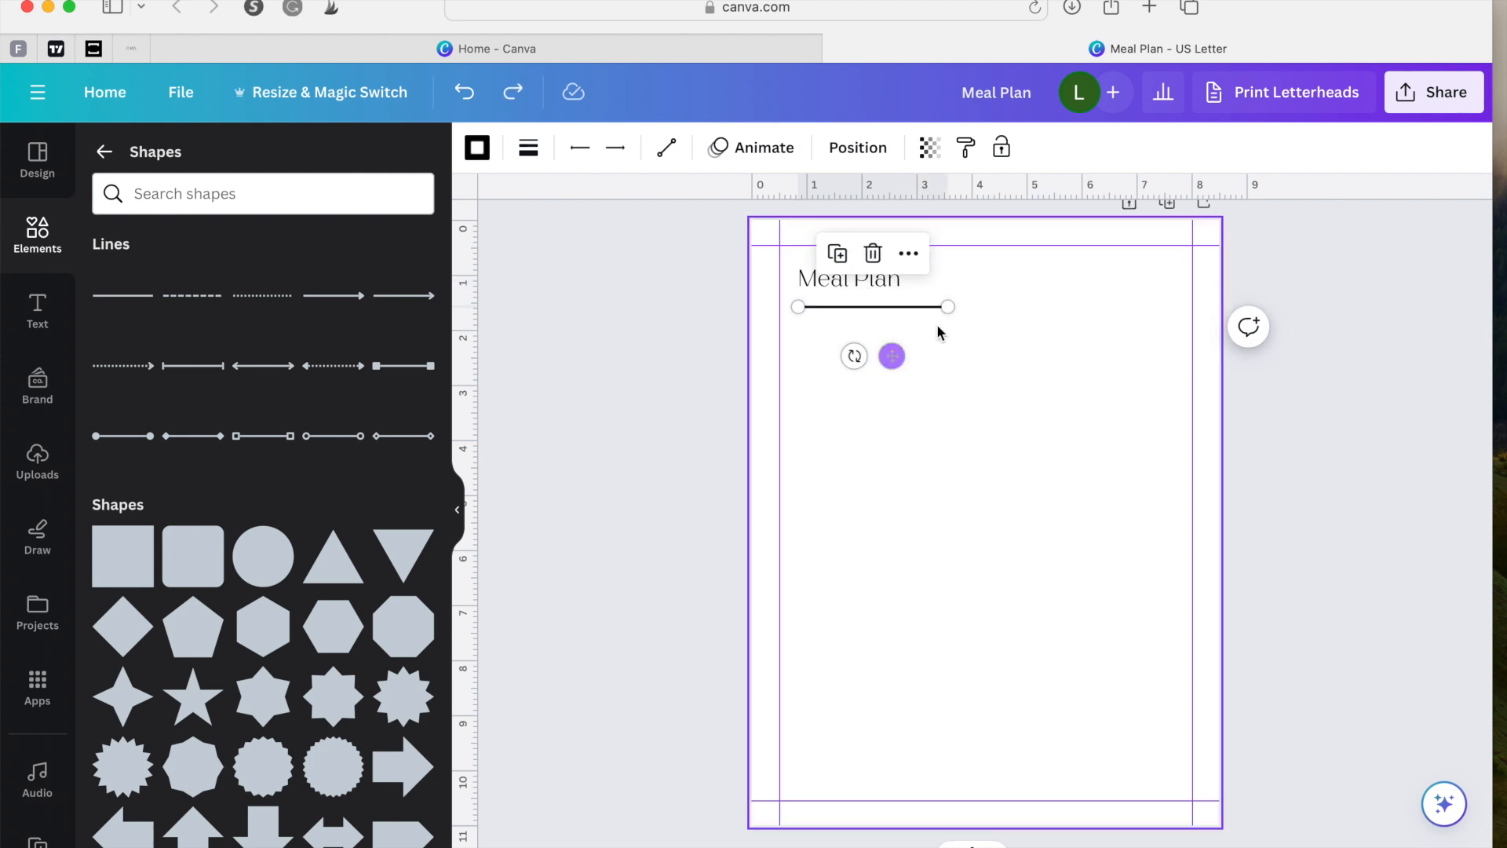
{"action": "left_click_drag", "start_coordinate": [895, 361], "coordinate": [889, 359]}
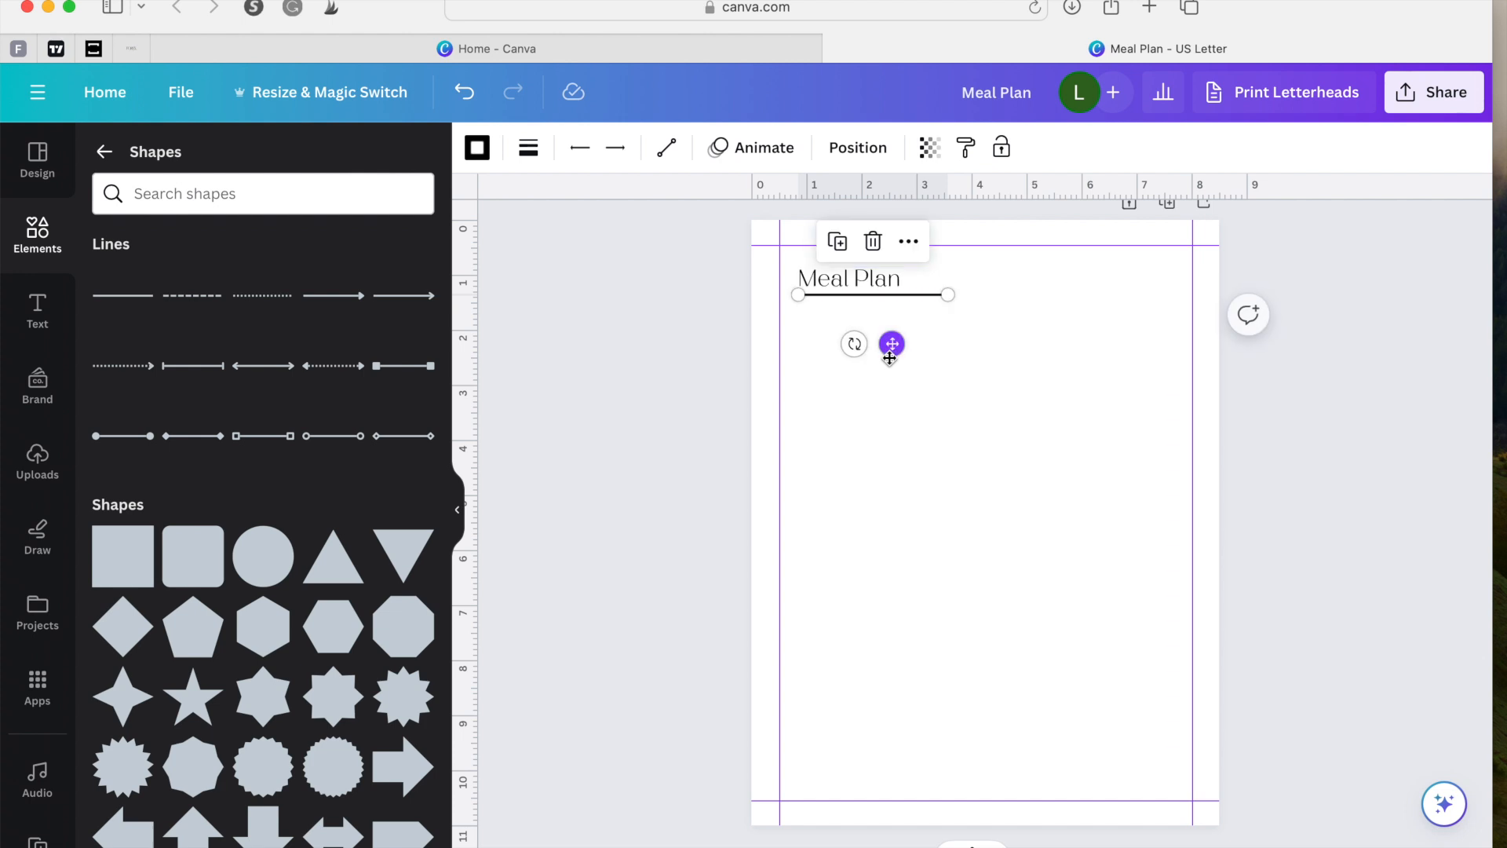
Step: Make the line under the title thinner by lowering its line weight
{"action": "left_click", "coordinate": [525, 153]}
{"action": "left_click", "coordinate": [804, 304]}
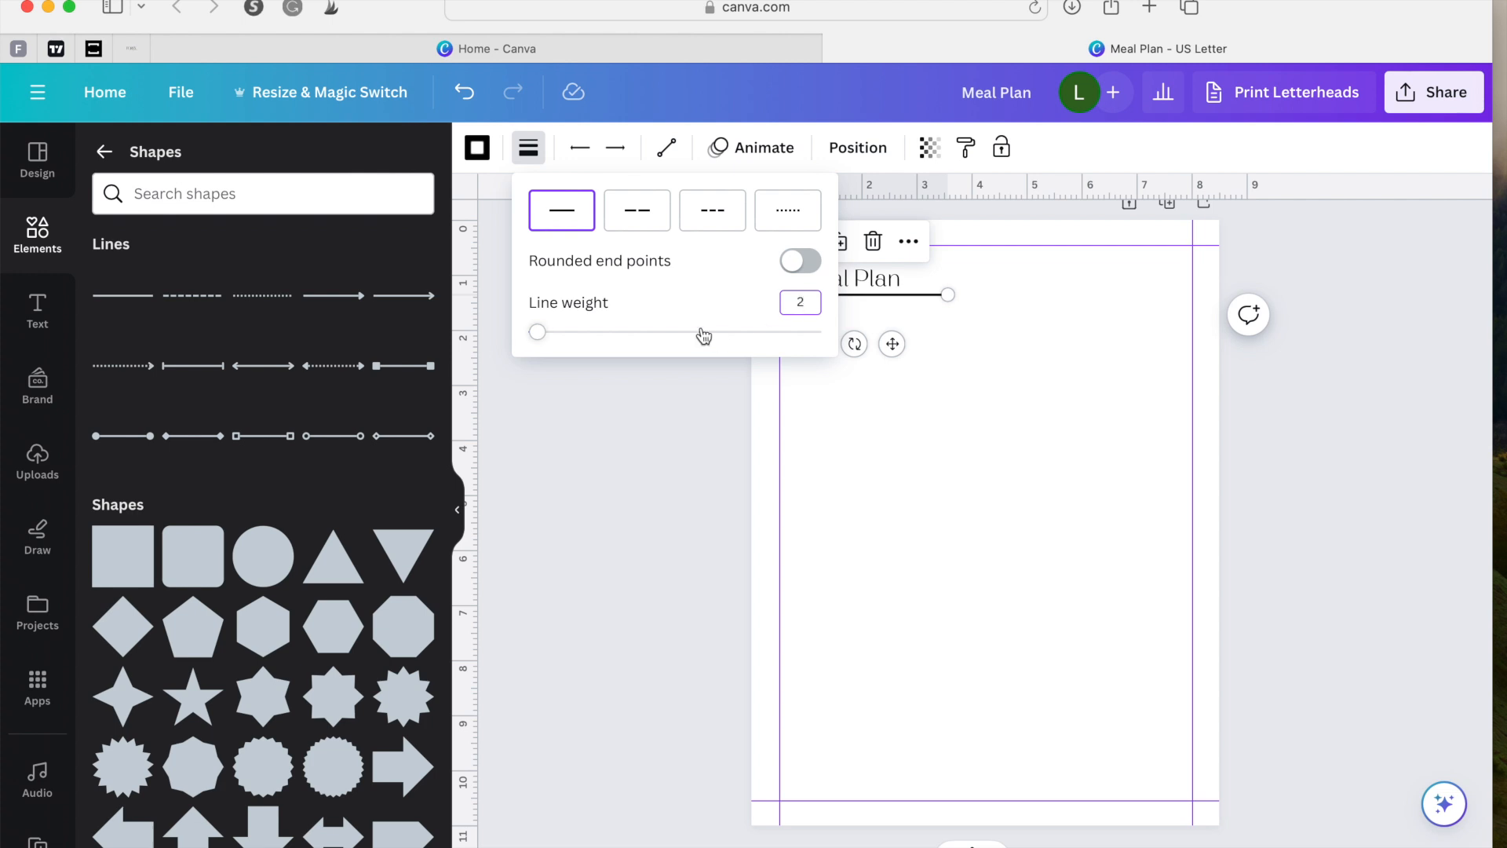
{"action": "key", "text": "Return"}
{"action": "left_click", "coordinate": [718, 416]}
{"action": "left_click", "coordinate": [886, 375]}
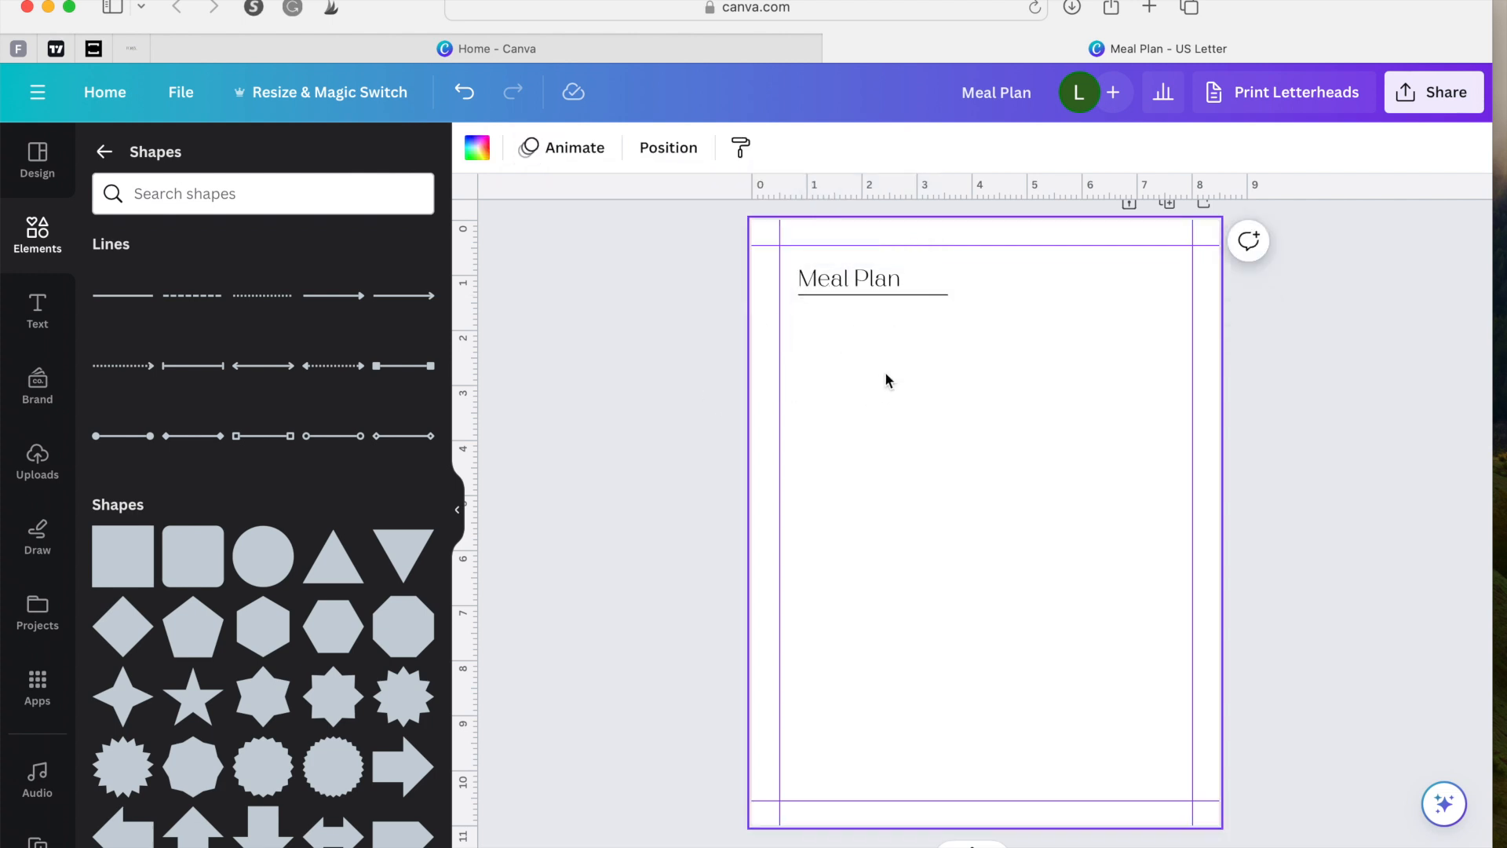
Step: Shorten the line from its right end to match the width of the "Meal Plan" title, keeping it horizontal
{"action": "left_click", "coordinate": [942, 295]}
{"action": "mouse_move", "coordinate": [946, 294]}
{"action": "left_mouse_down"}
{"action": "mouse_move", "coordinate": [917, 297]}
{"action": "mouse_move", "coordinate": [938, 313]}
{"action": "left_mouse_up"}
{"action": "key", "text": "super+z"}
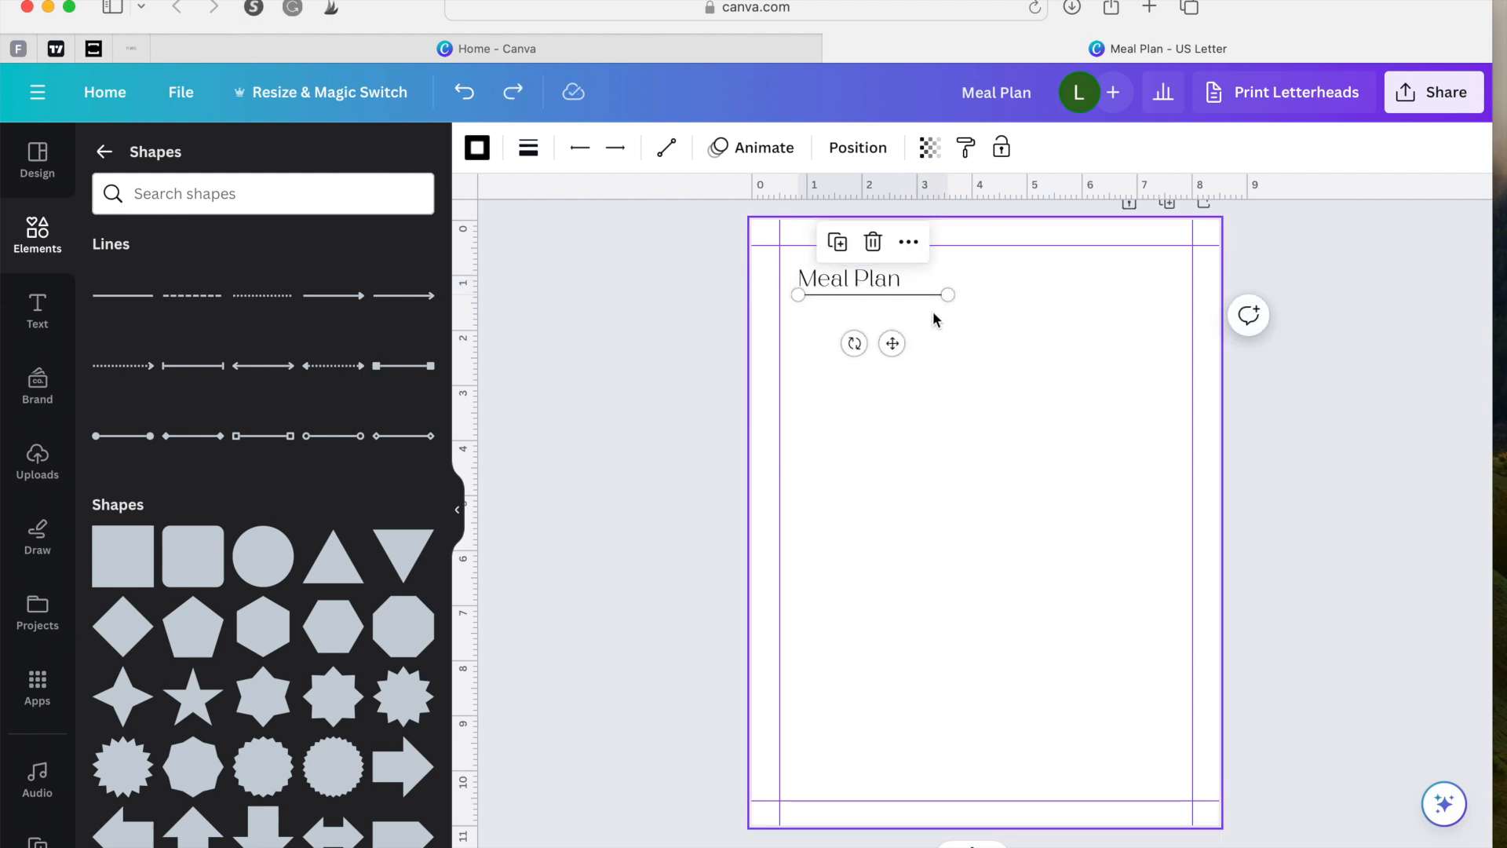
{"action": "left_click_drag", "start_coordinate": [948, 294], "coordinate": [900, 295]}
{"action": "left_click", "coordinate": [926, 385]}
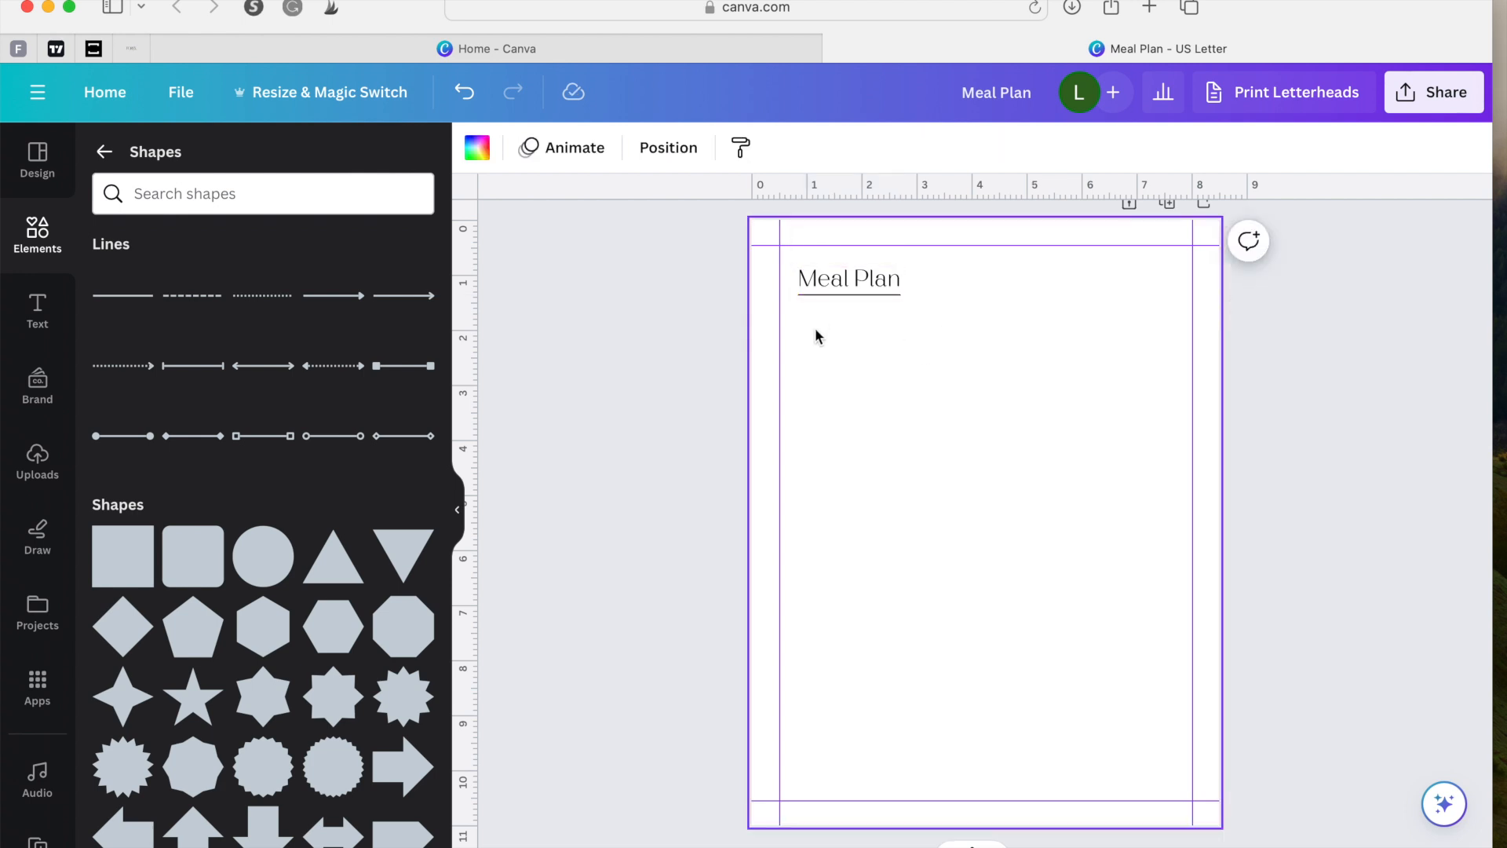
Step: Move the "Meal Plan" title into the page's upper-left margin corner and the line to the upper-right side of the page
{"action": "left_click", "coordinate": [834, 290]}
{"action": "left_click_drag", "start_coordinate": [868, 341], "coordinate": [862, 329]}
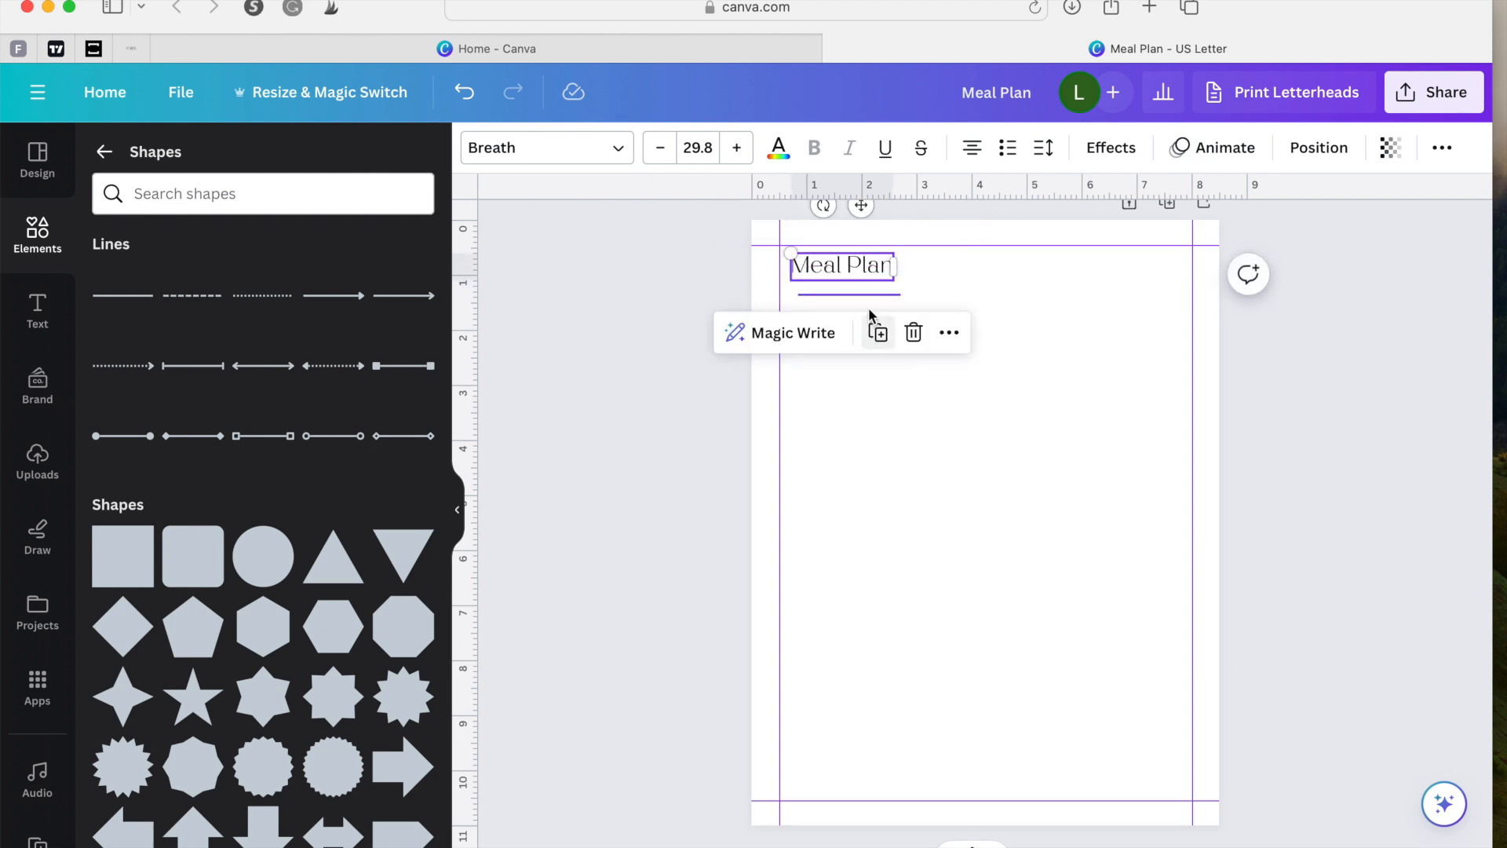
{"action": "left_click", "coordinate": [879, 298]}
{"action": "left_click_drag", "start_coordinate": [868, 343], "coordinate": [1148, 339]}
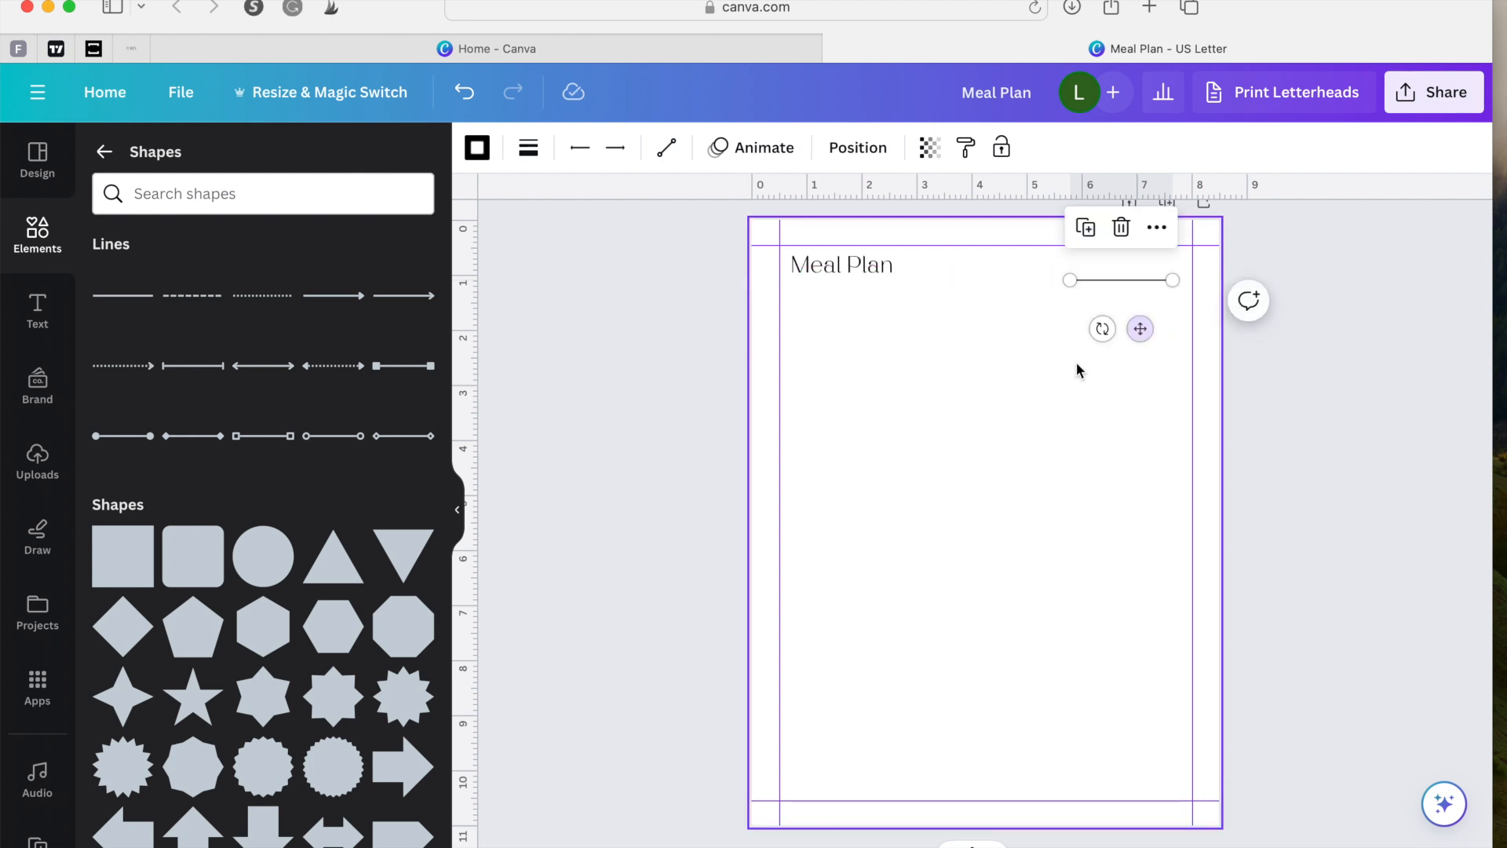
{"action": "left_click", "coordinate": [1044, 380]}
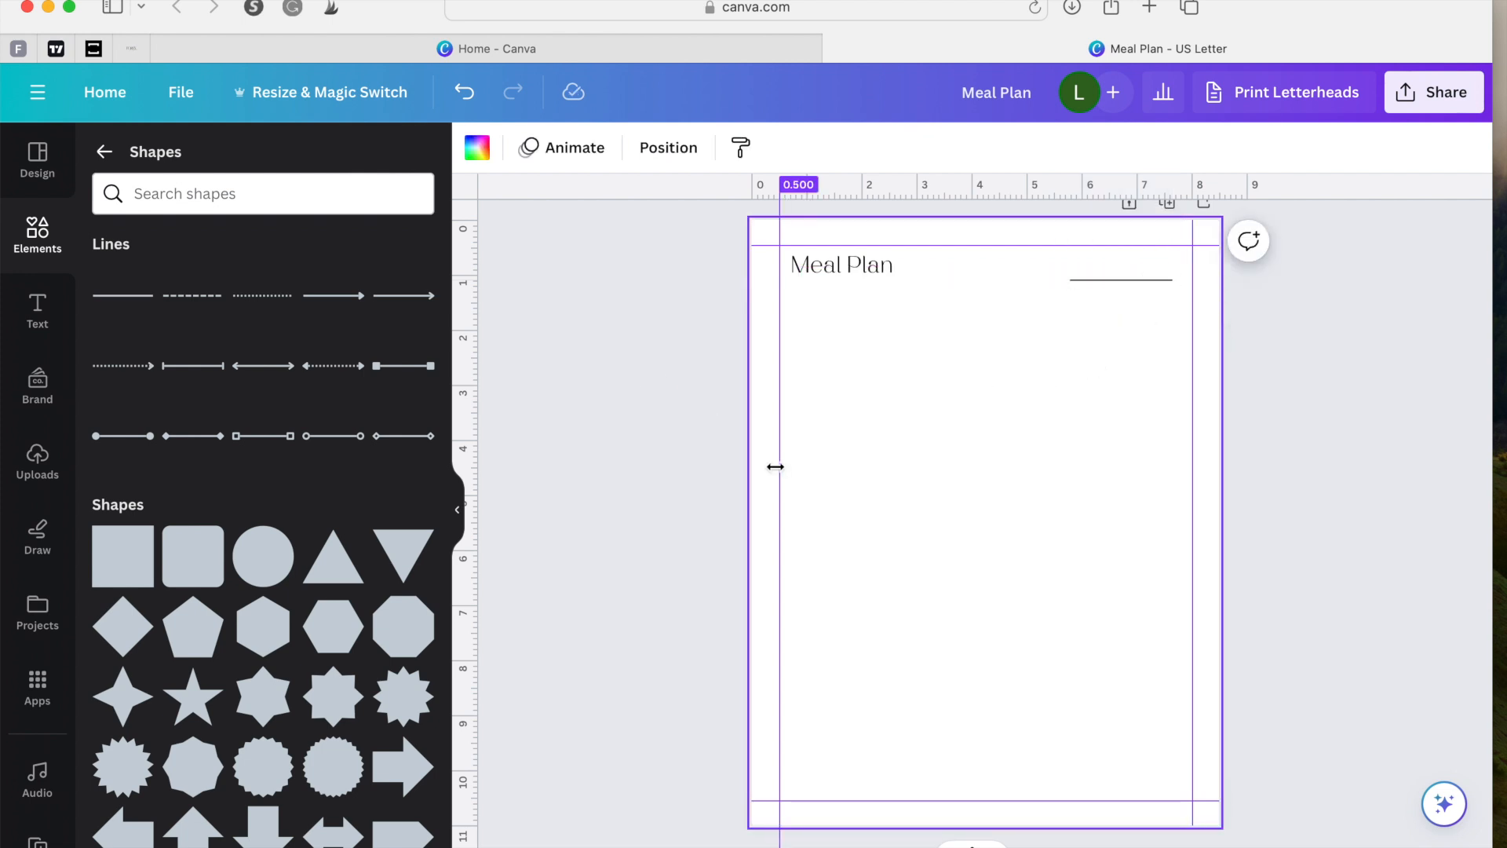
Step: Add a "Week of:" text label, place it directly left of the line, and enlarge it to a font size of about 22.8
{"action": "key", "text": "t"}
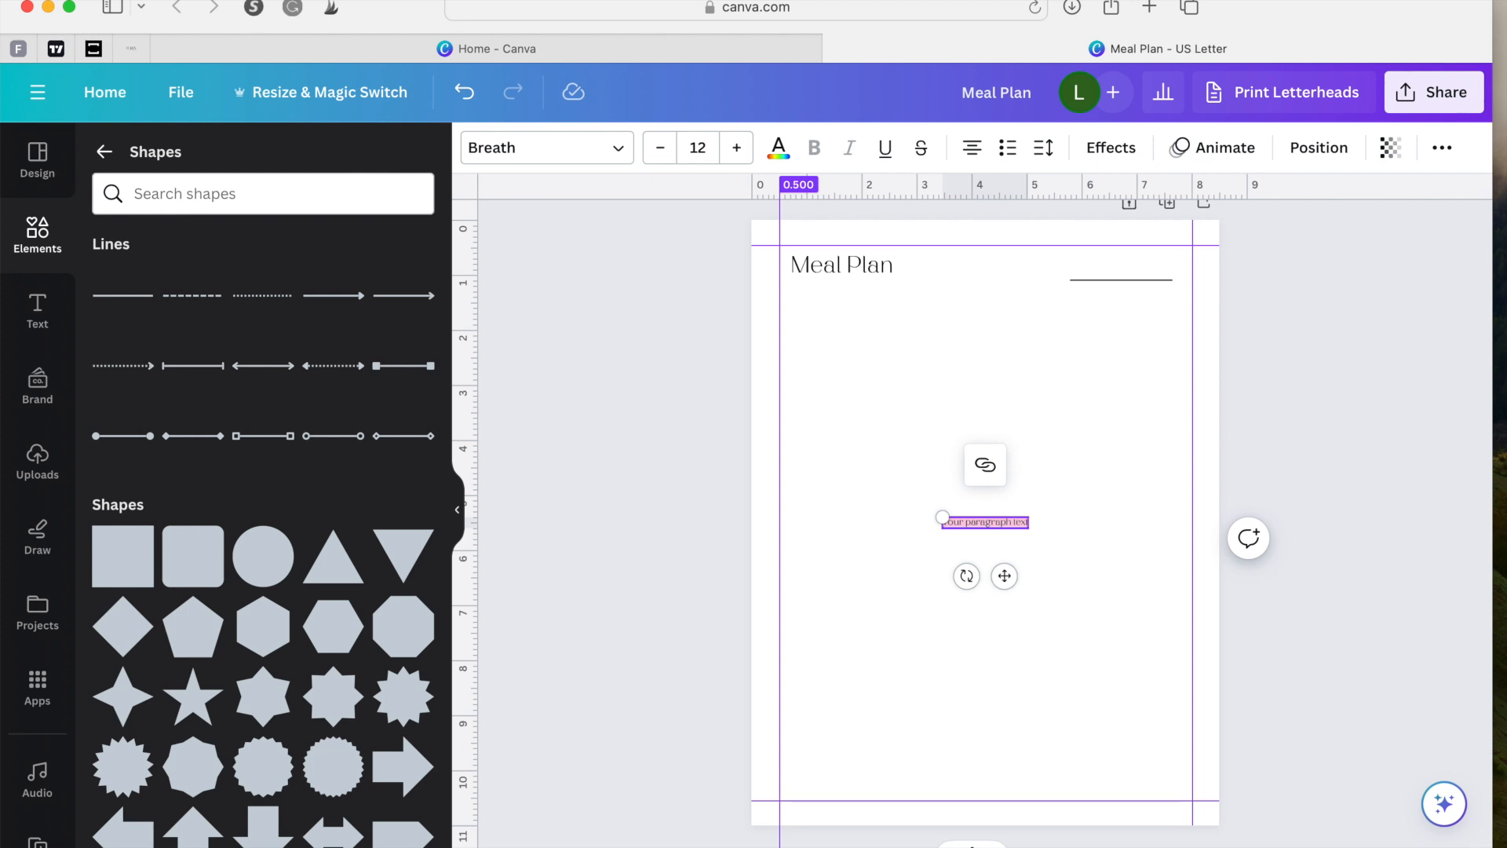
{"action": "type", "text": "Week d"}
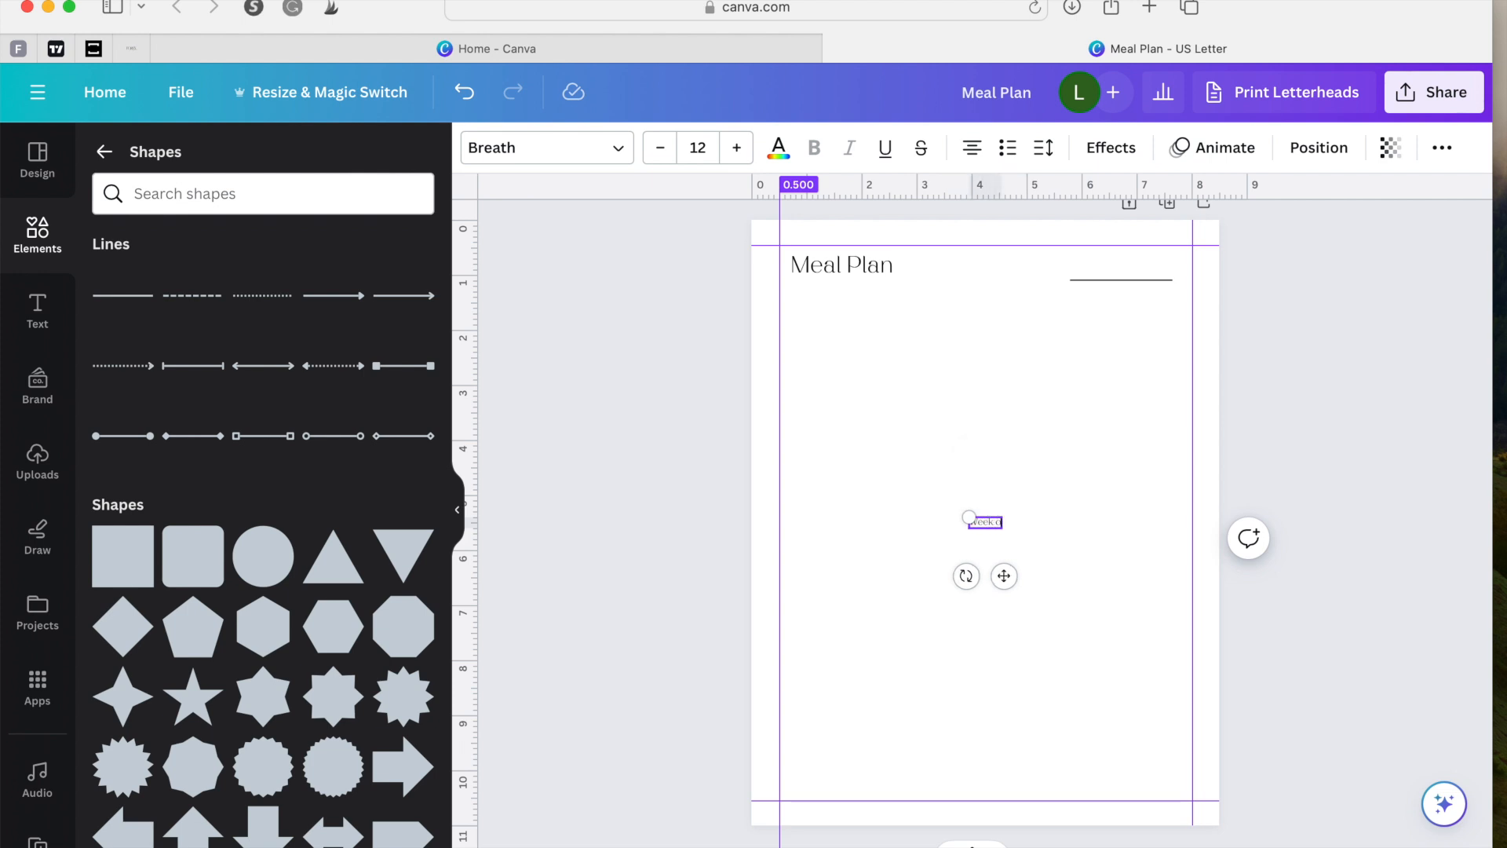
{"action": "type", "text": "f"}
{"action": "left_click_drag", "start_coordinate": [1004, 575], "coordinate": [1062, 321]}
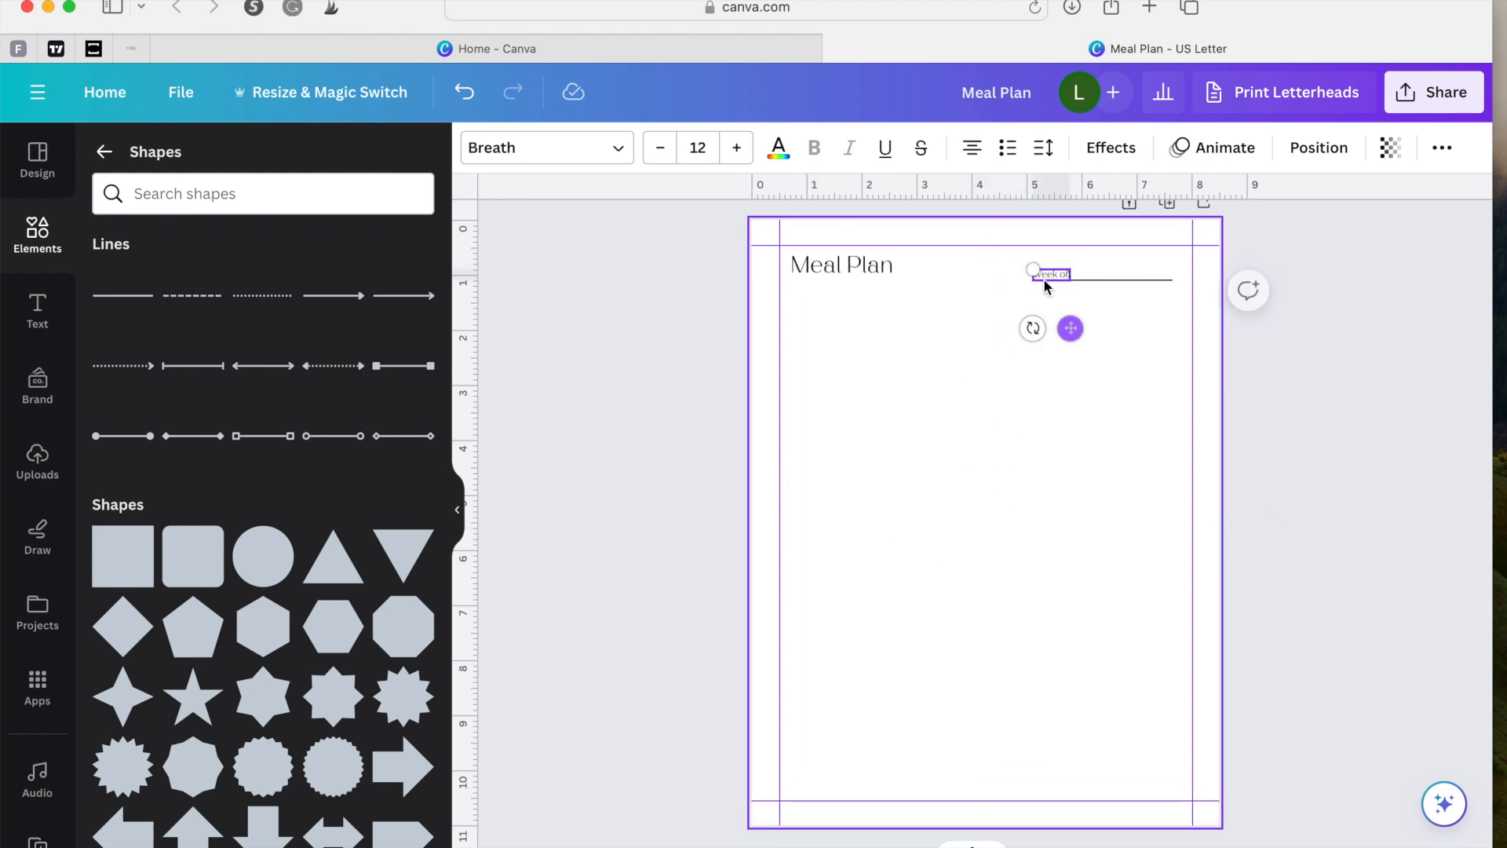
{"action": "left_click_drag", "start_coordinate": [1029, 267], "coordinate": [998, 256]}
{"action": "left_click", "coordinate": [1019, 396]}
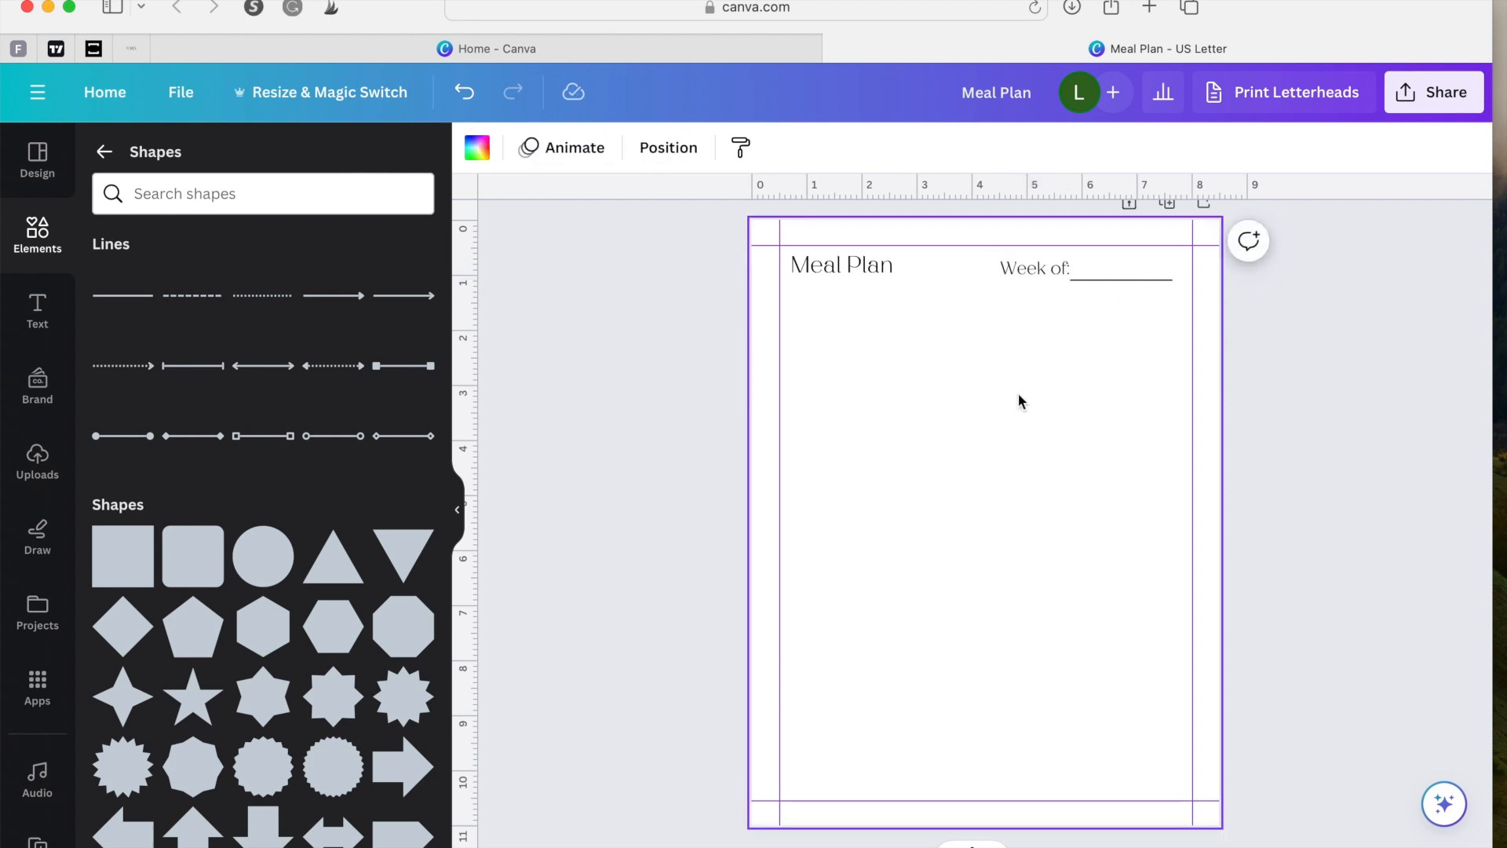
Step: Shift the "Week of:" label slightly left to leave a small gap before the line
{"action": "left_click", "coordinate": [1049, 275]}
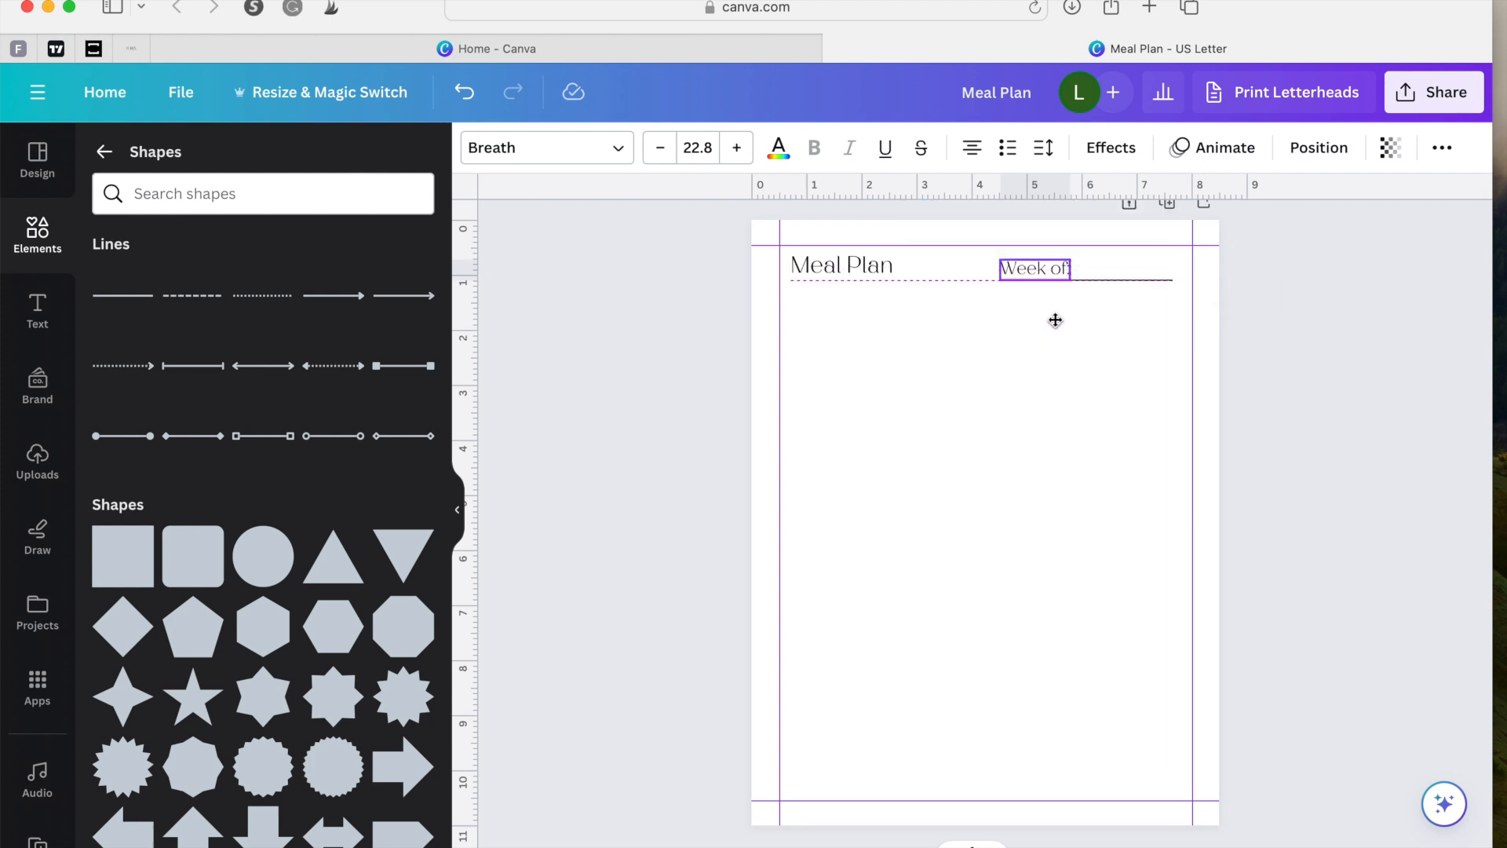
{"action": "left_click_drag", "start_coordinate": [1053, 320], "coordinate": [1045, 317]}
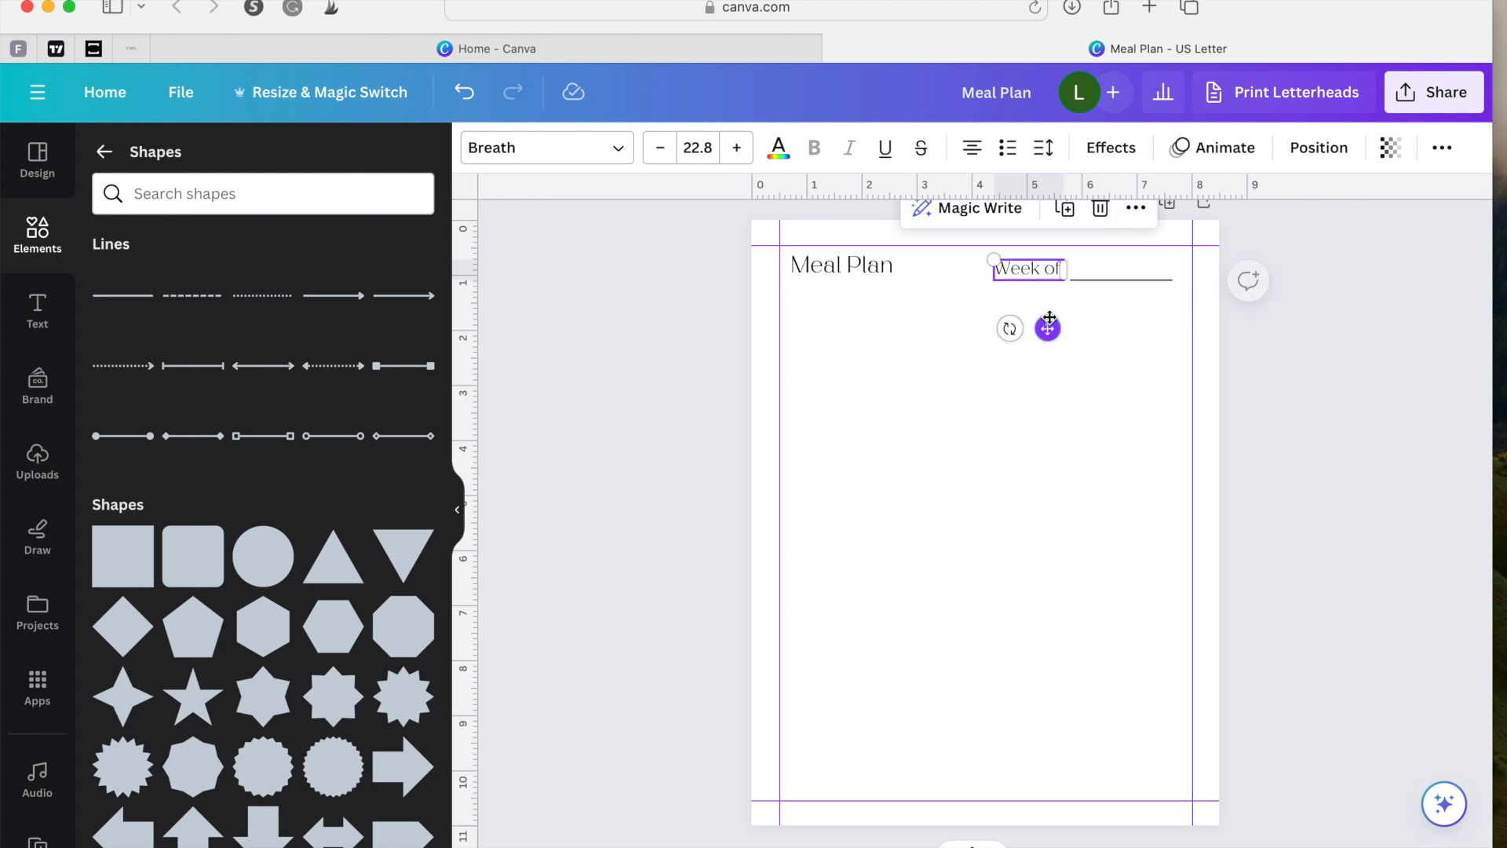
{"action": "left_click", "coordinate": [1110, 280]}
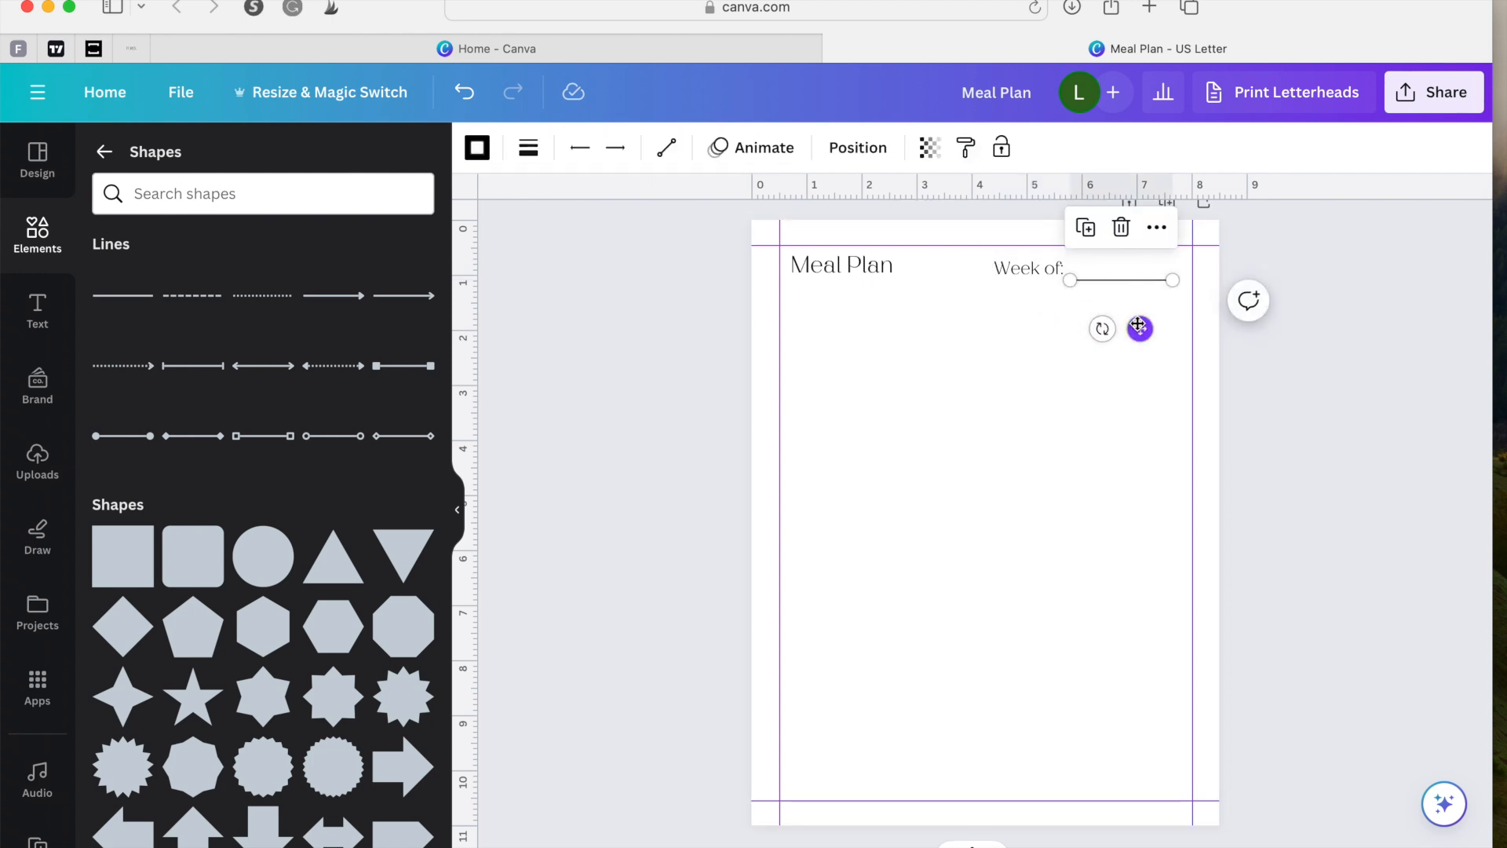
{"action": "left_click_drag", "start_coordinate": [1139, 323], "coordinate": [1141, 327]}
Step: Enlarge the "Week of:" label to a font size of about 25.6 and insert a space before its colon
{"action": "left_click", "coordinate": [1029, 269]}
{"action": "left_click", "coordinate": [868, 267]}
{"action": "left_click", "coordinate": [998, 270]}
{"action": "left_click_drag", "start_coordinate": [993, 260], "coordinate": [984, 257]}
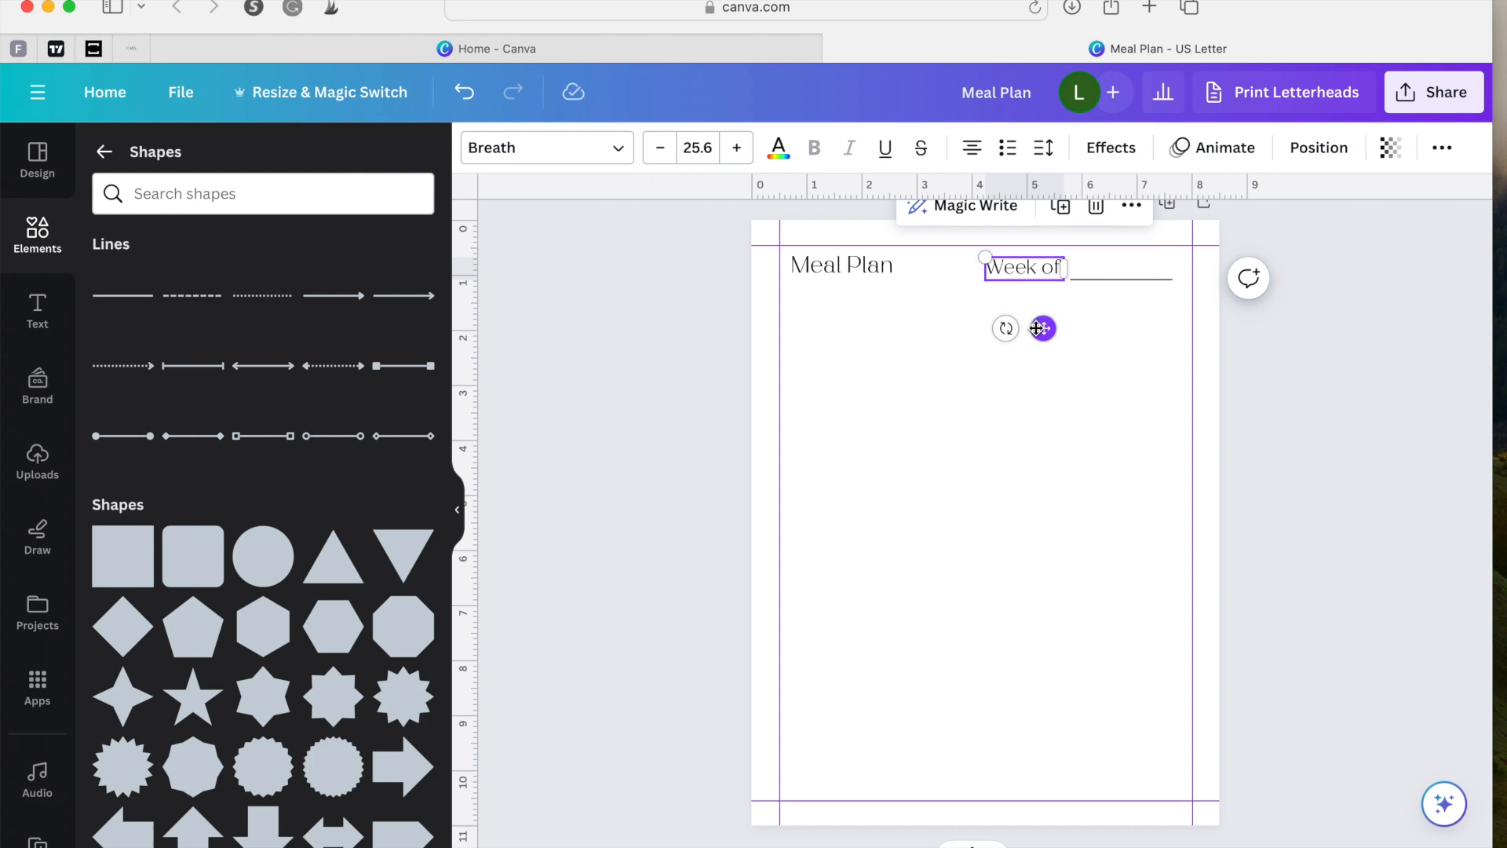
{"action": "left_click", "coordinate": [1083, 361]}
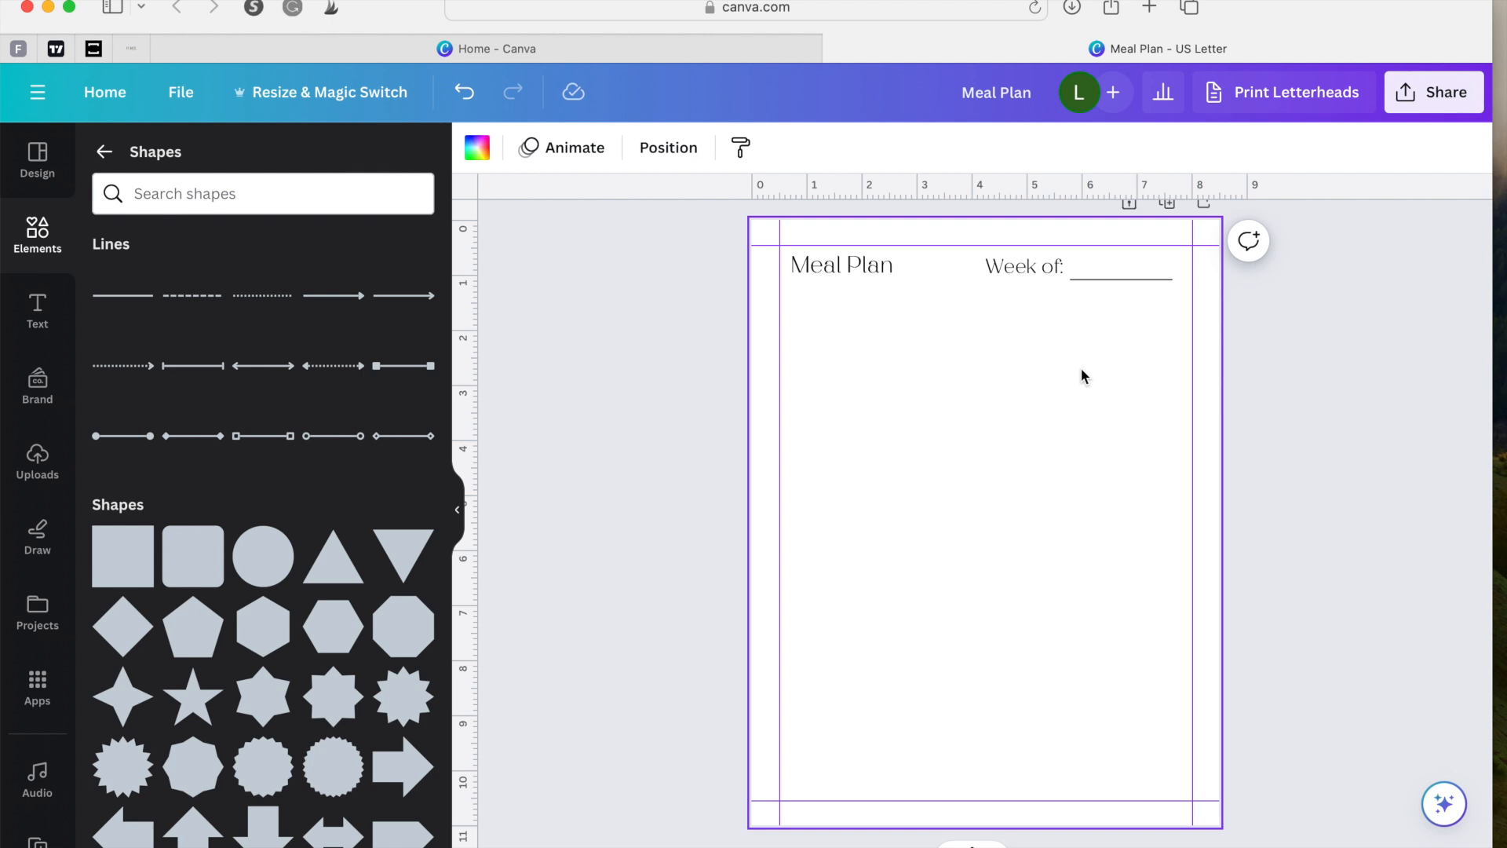
{"action": "left_click", "coordinate": [1059, 271]}
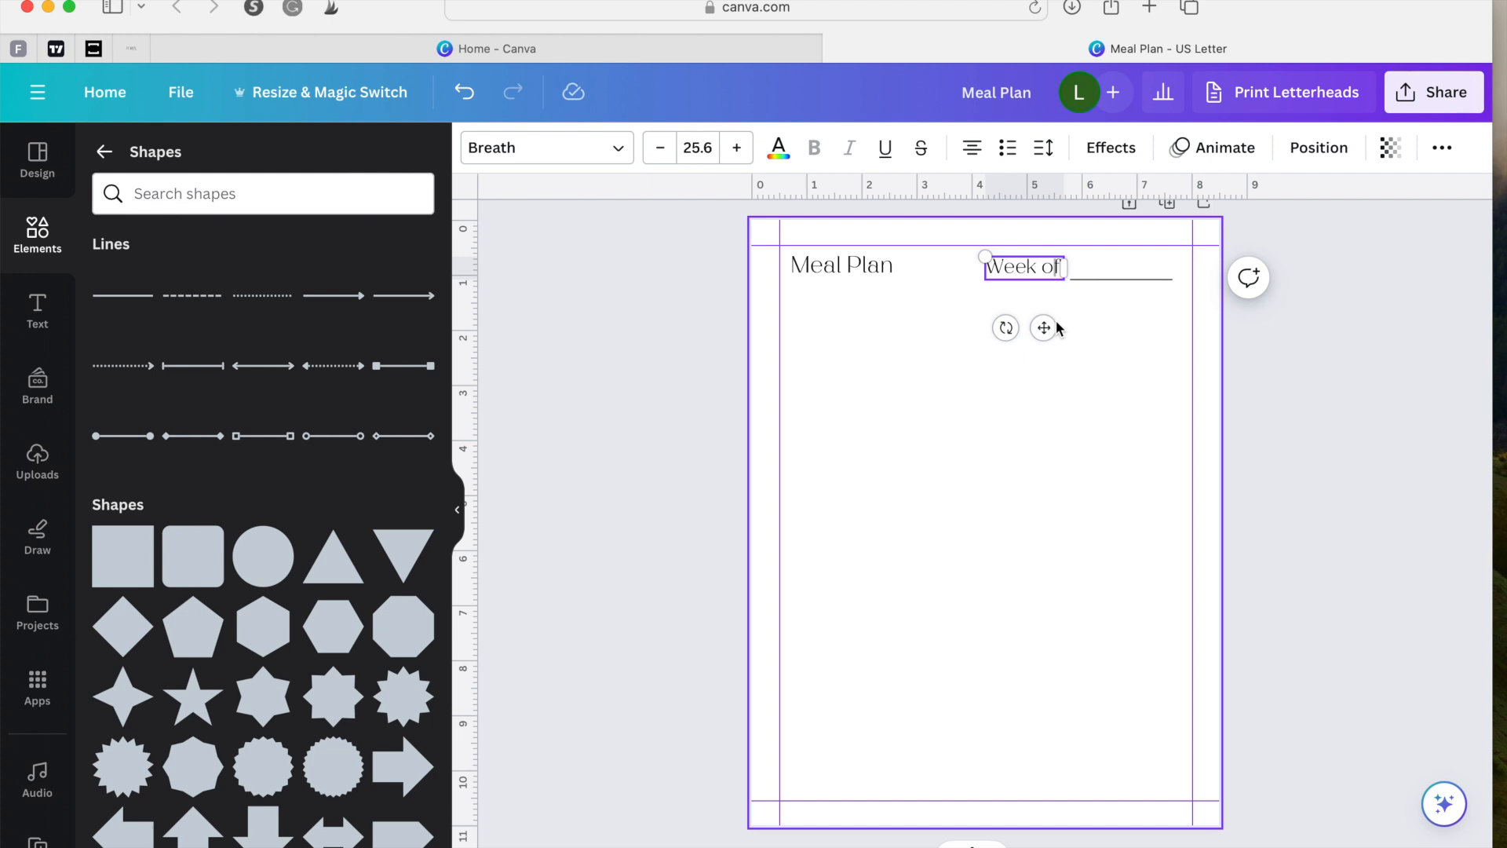
{"action": "left_click", "coordinate": [1033, 403]}
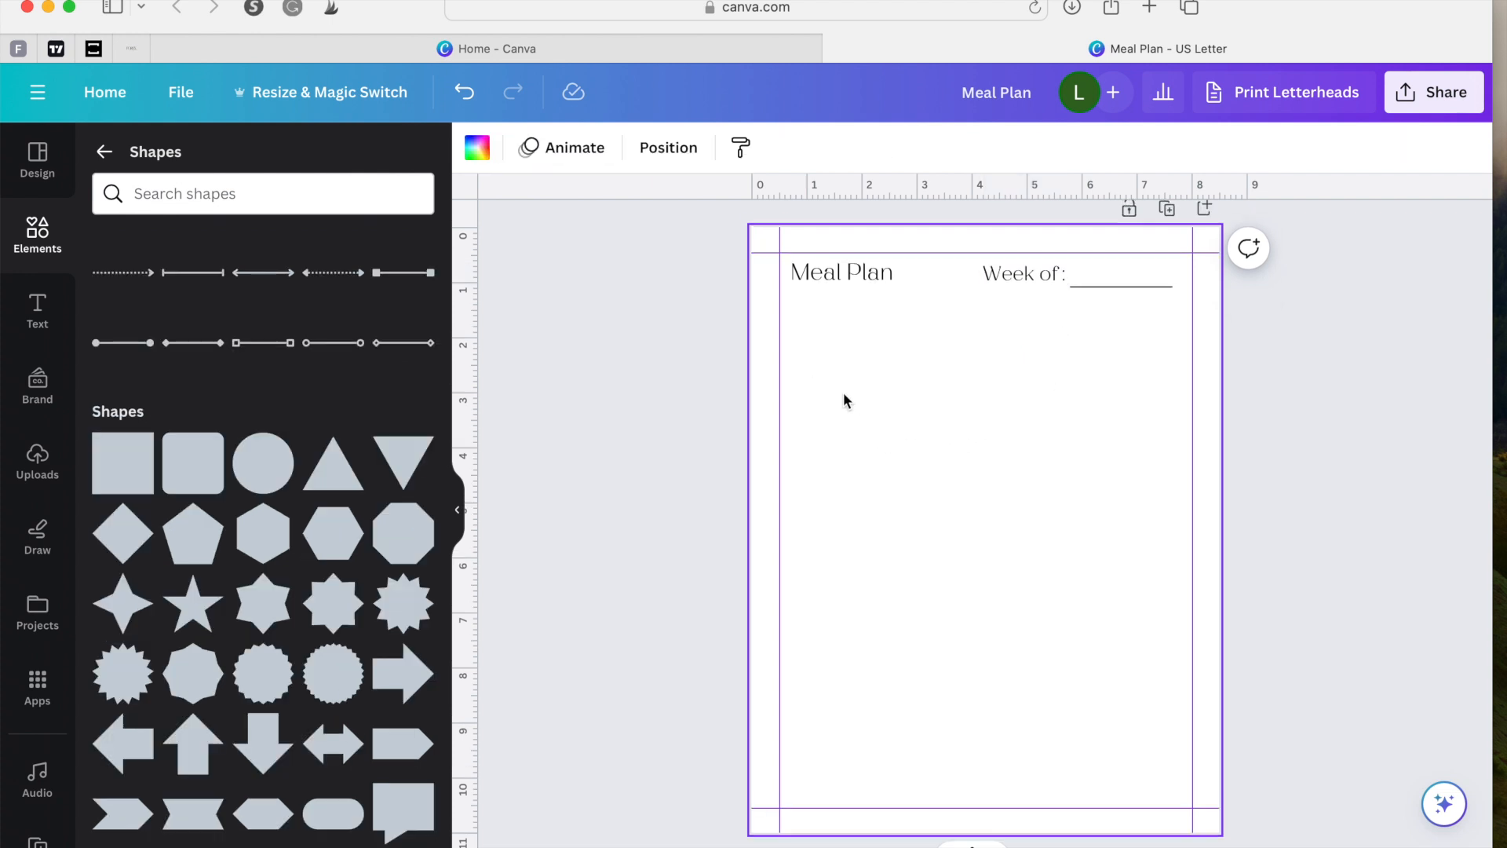
Step: Add a "Groceries" text label, enlarge it to a font size of about 26.6, and place it below the "Meal Plan" title, left-aligned with it
{"action": "type", "text": "t"}
{"action": "type", "text": "Groceries"}
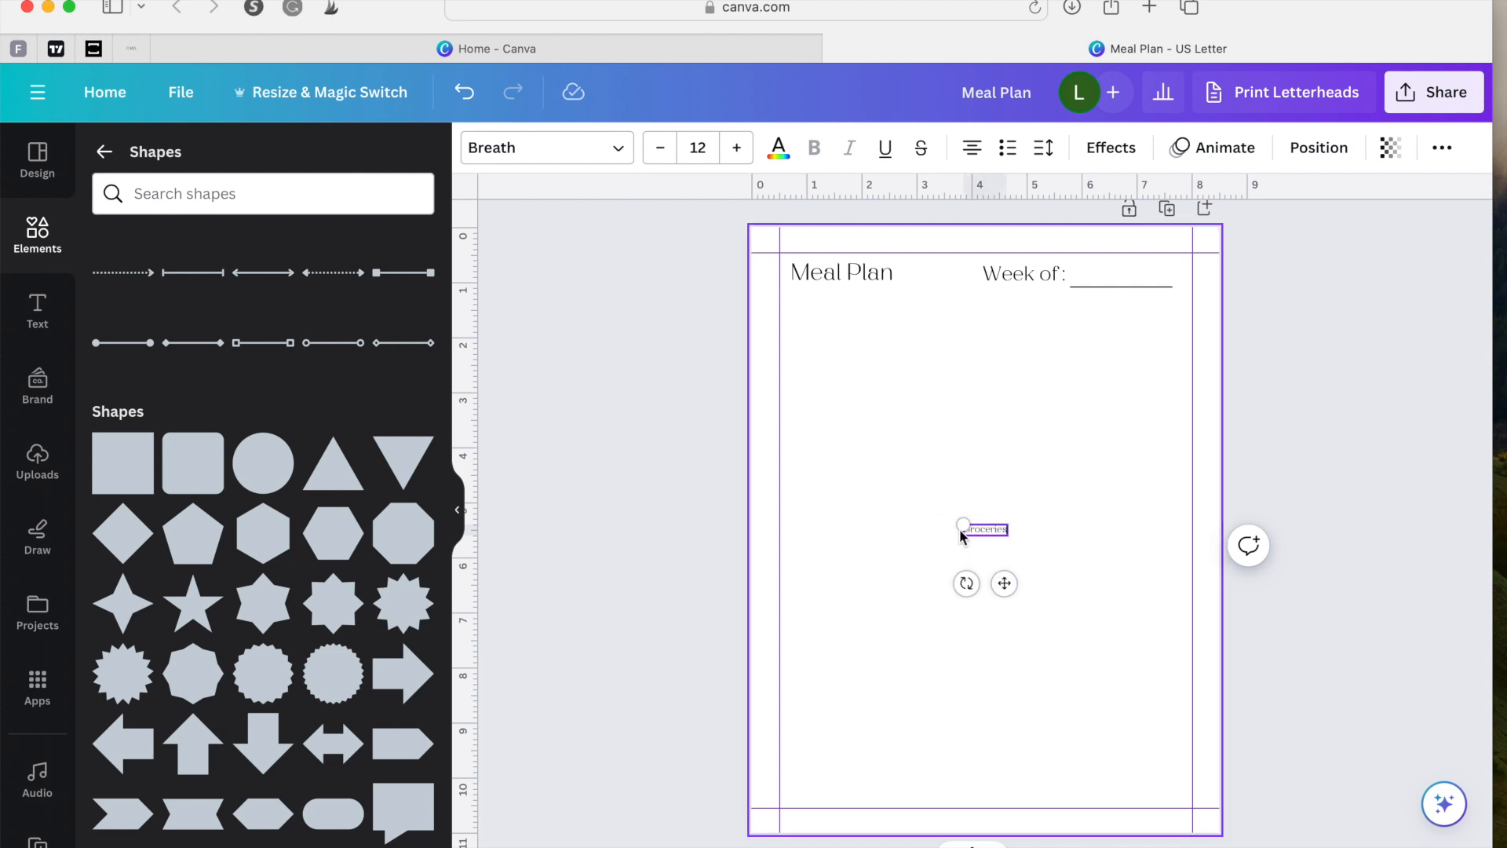
{"action": "left_click_drag", "start_coordinate": [963, 524], "coordinate": [902, 506]}
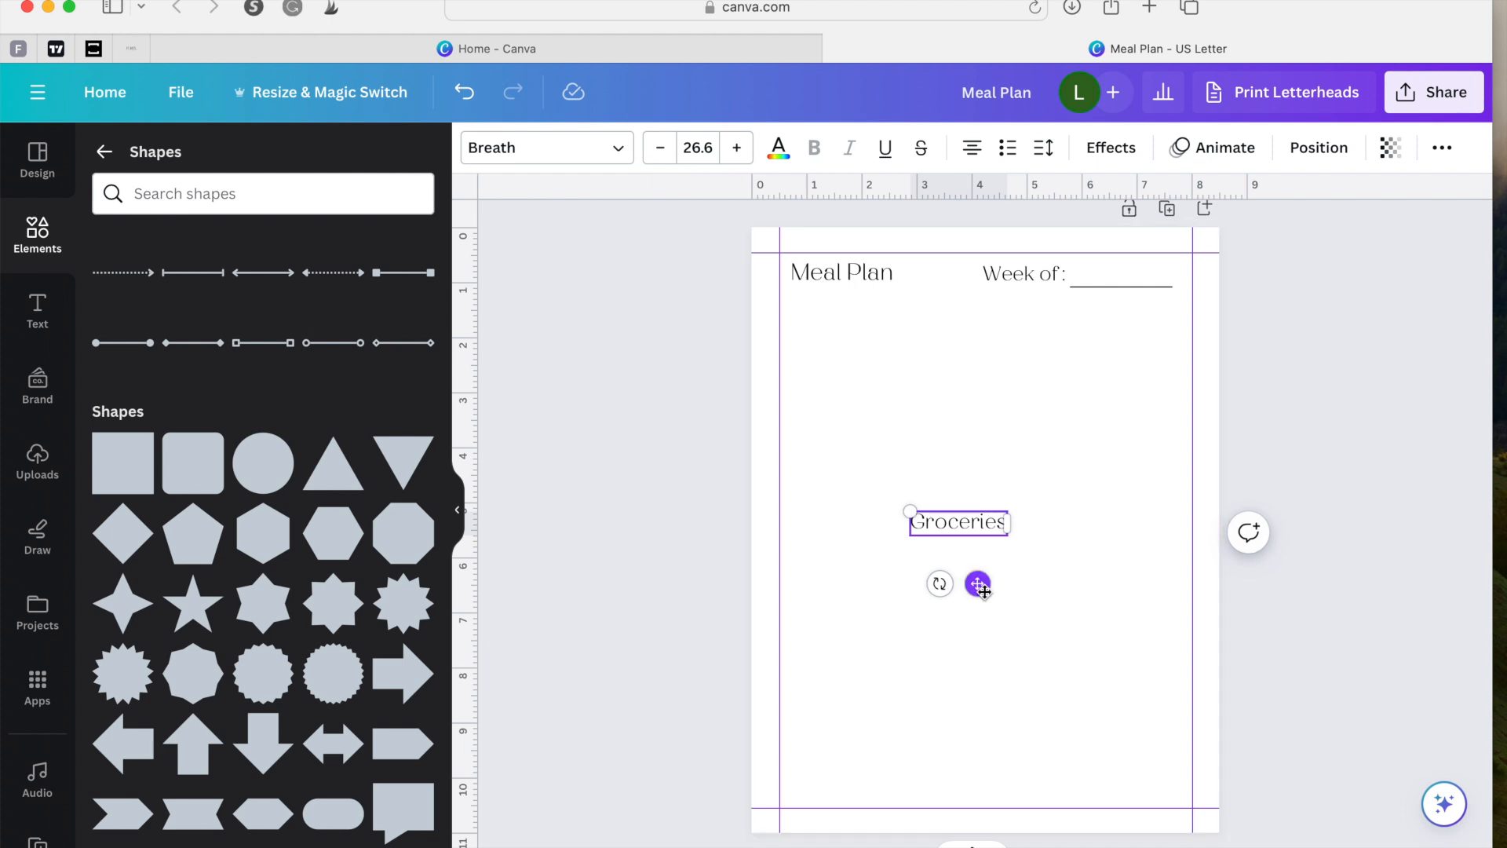
{"action": "left_click_drag", "start_coordinate": [976, 582], "coordinate": [858, 420]}
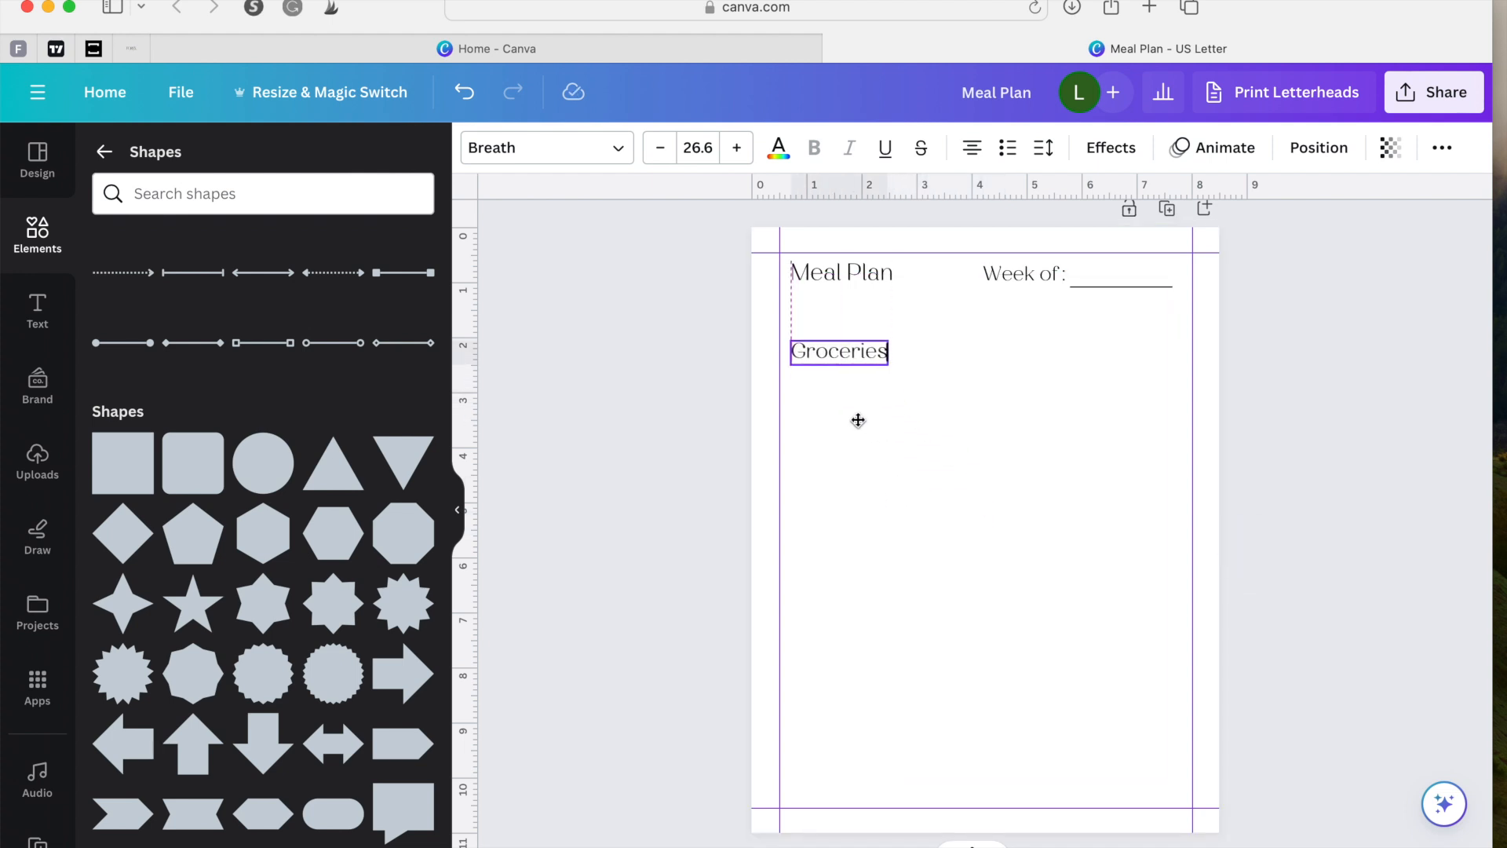
{"action": "left_click_drag", "start_coordinate": [858, 420], "coordinate": [858, 420]}
{"action": "left_click", "coordinate": [936, 421]}
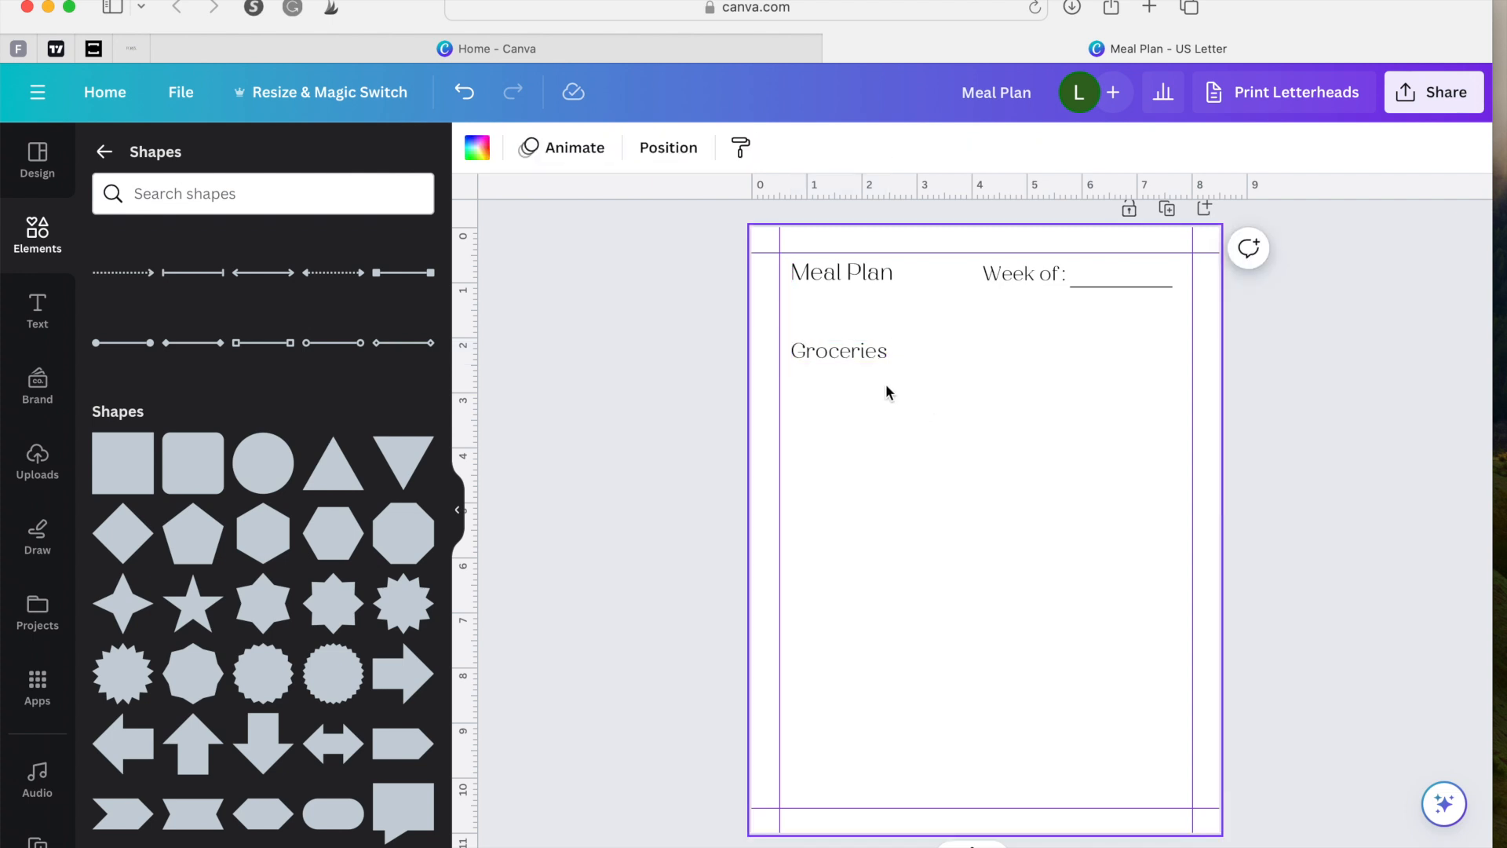
Step: Add a plain line directly beneath the "Groceries" label, left-aligned with it, and set its line weight to 2
{"action": "scroll", "coordinate": [149, 310], "scroll_direction": "up", "scroll_amount": 2}
{"action": "left_click", "coordinate": [138, 303]}
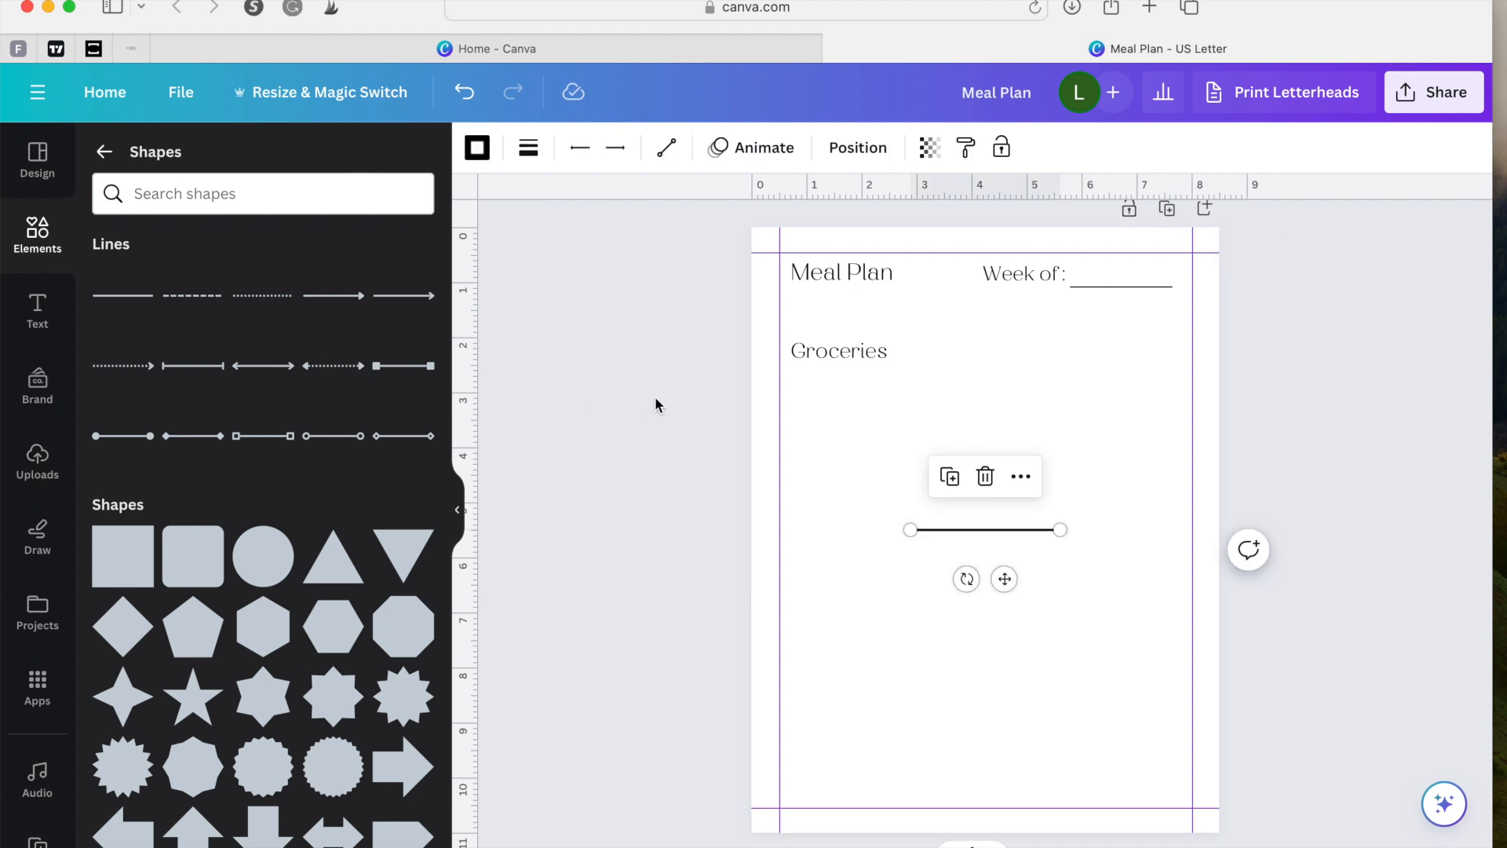
{"action": "left_click_drag", "start_coordinate": [1004, 579], "coordinate": [888, 409]}
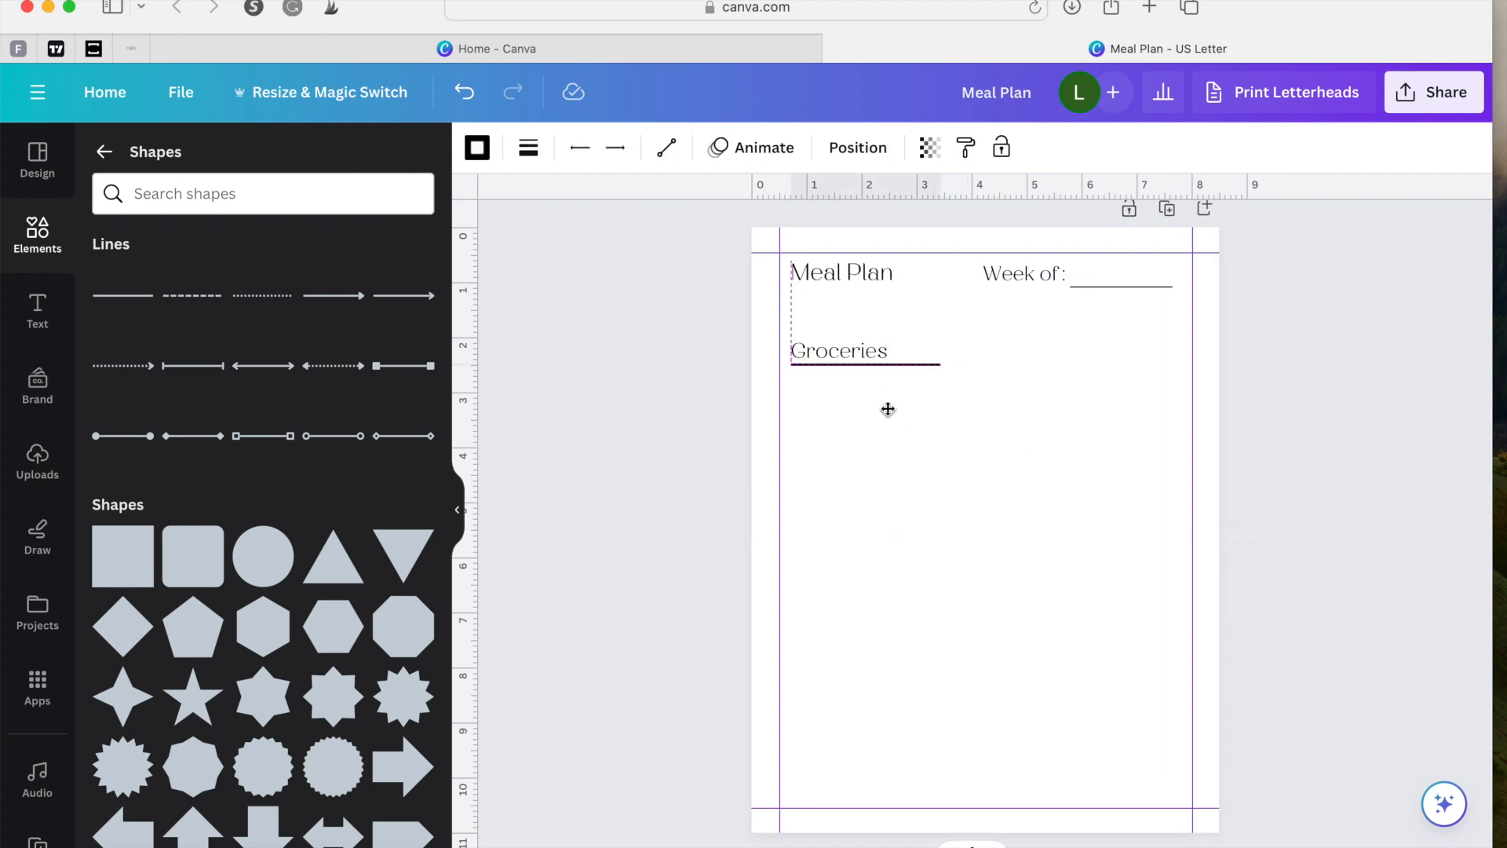
{"action": "left_click", "coordinate": [528, 149]}
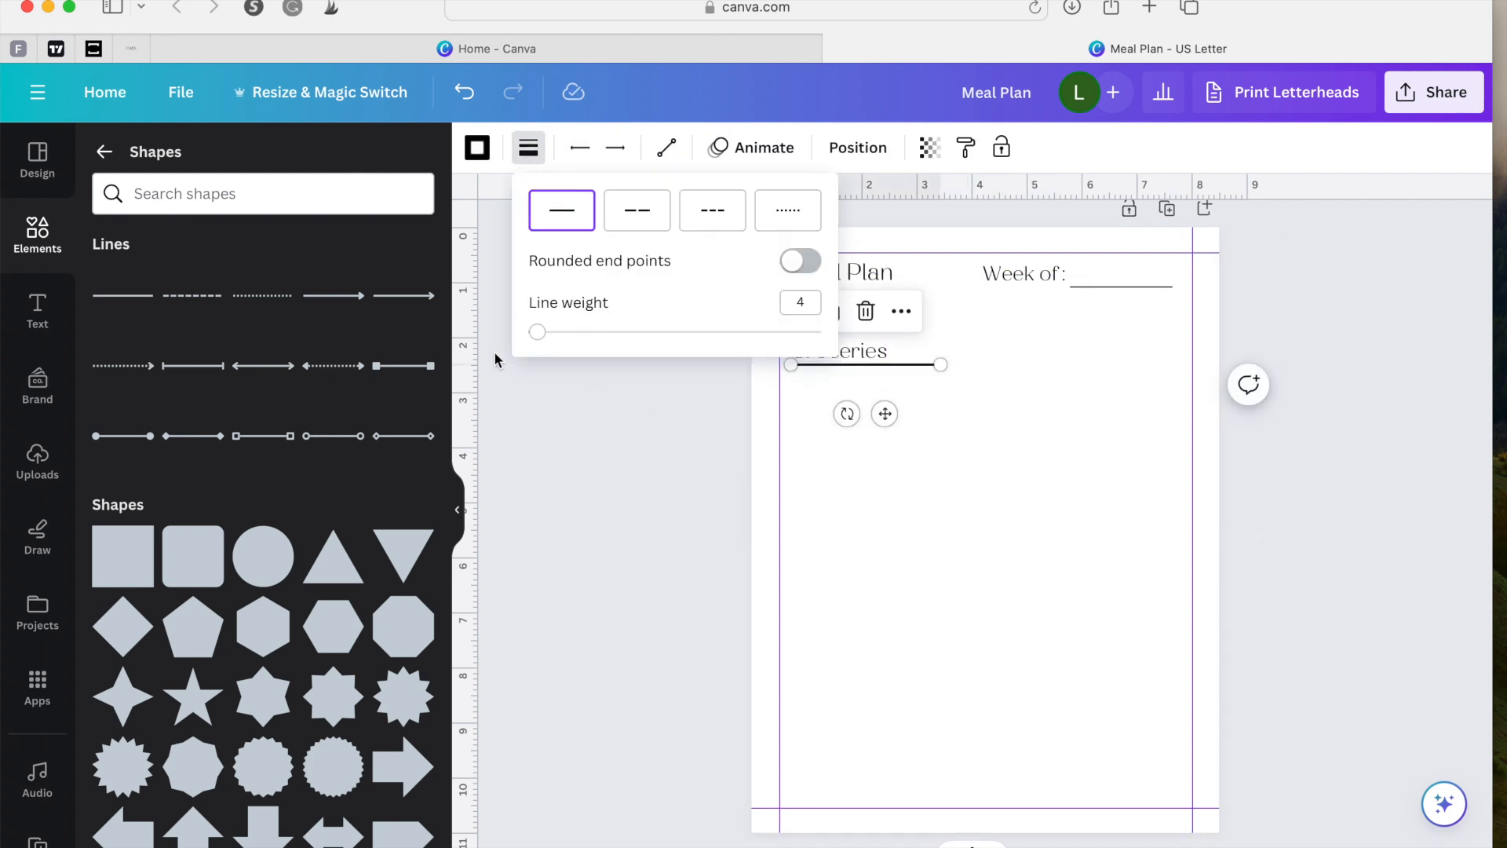
{"action": "left_click", "coordinate": [807, 301]}
{"action": "type", "text": "2"}
{"action": "left_click", "coordinate": [744, 309]}
{"action": "left_click", "coordinate": [850, 454]}
Step: Resize the line under "Groceries" to about 3.1 in long so it extends well past the end of the word
{"action": "left_click", "coordinate": [932, 365]}
{"action": "left_click_drag", "start_coordinate": [939, 365], "coordinate": [893, 365]}
{"action": "left_click", "coordinate": [892, 449]}
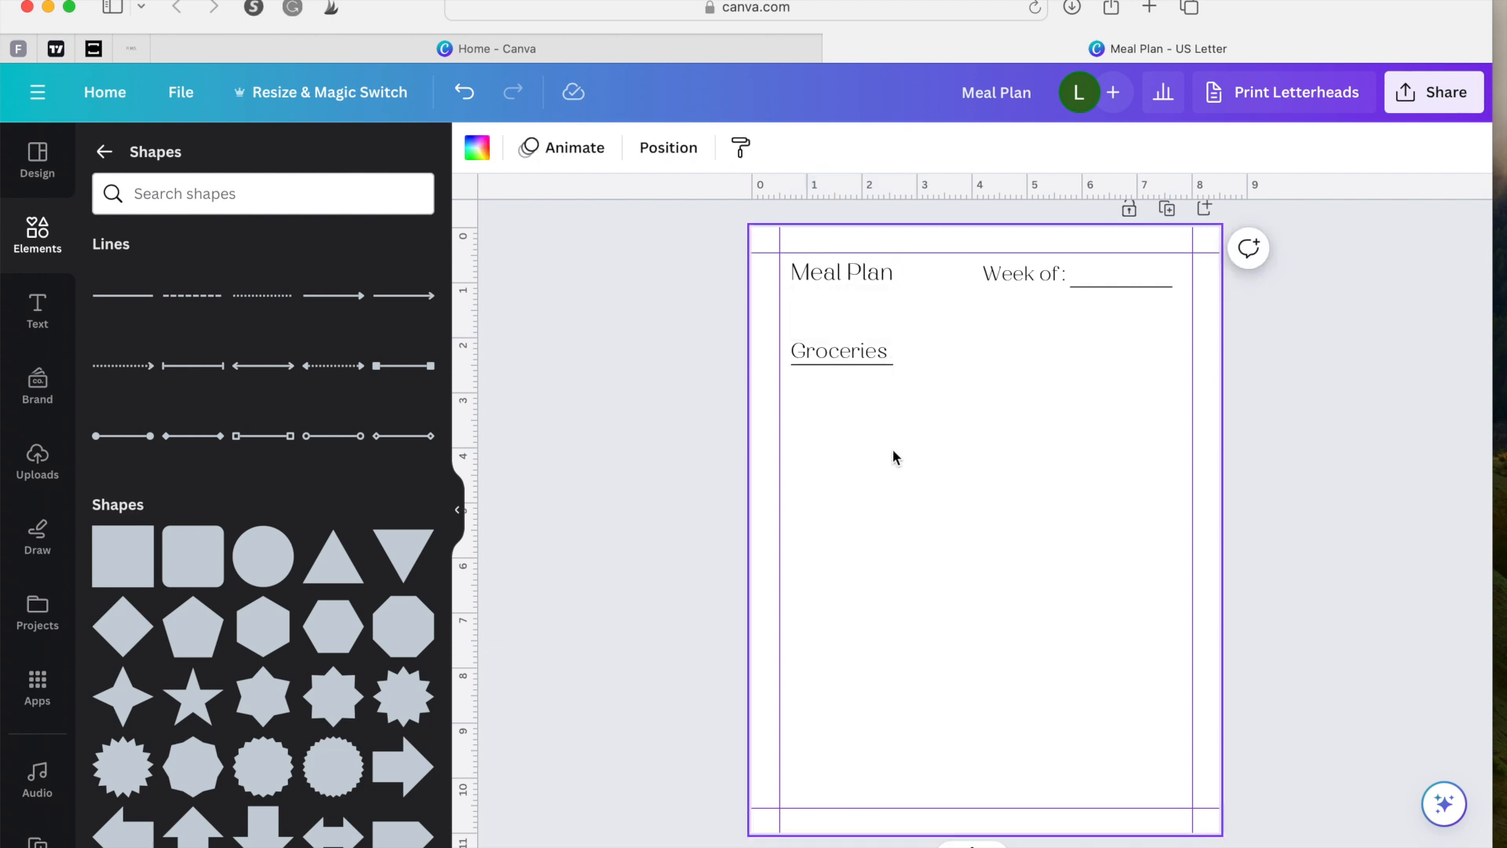
{"action": "left_click", "coordinate": [887, 365]}
{"action": "left_click_drag", "start_coordinate": [892, 365], "coordinate": [963, 364]}
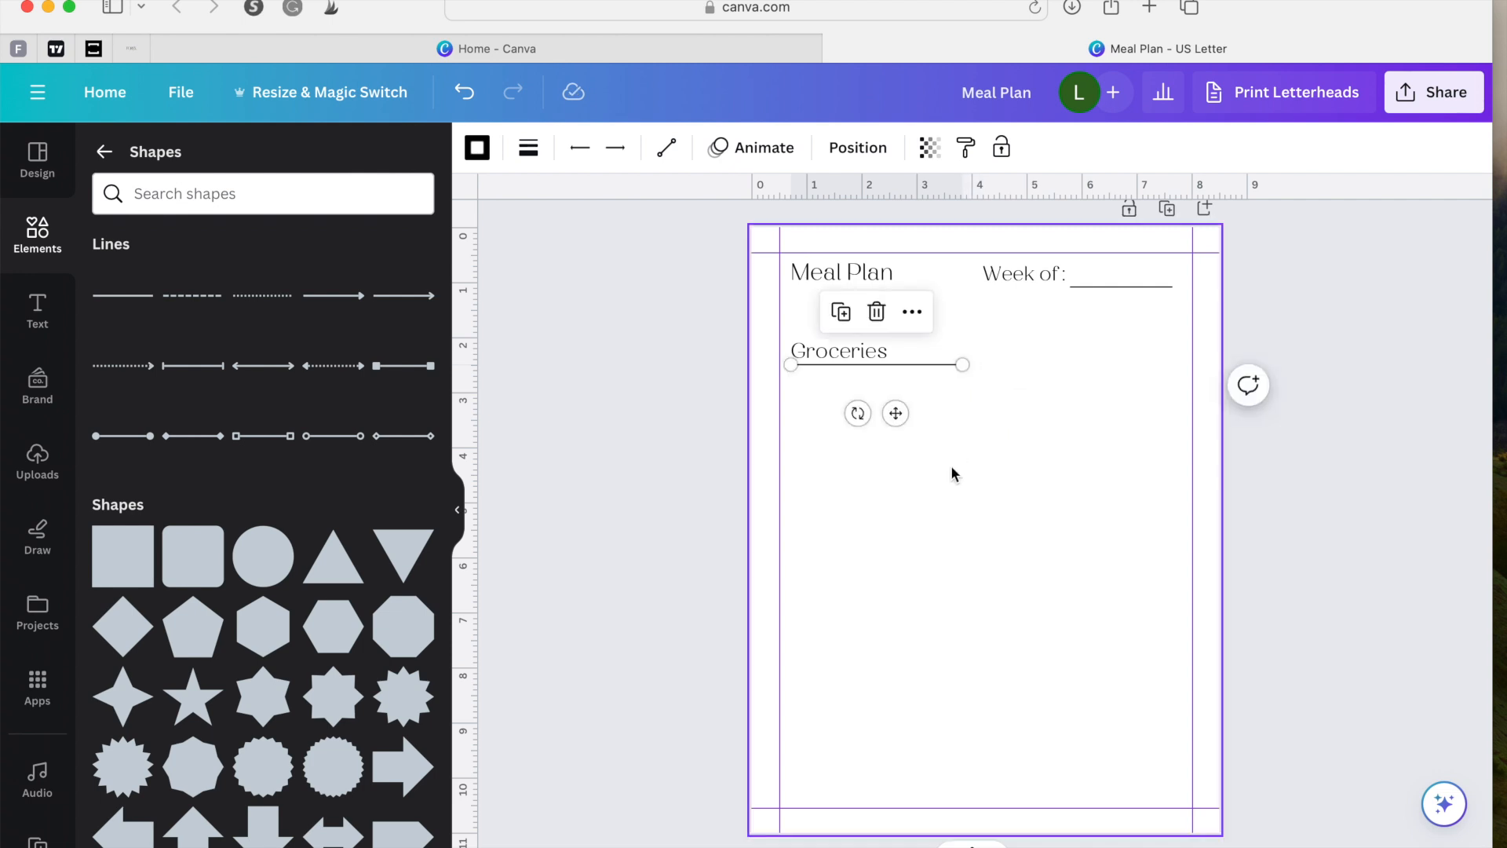
{"action": "left_click", "coordinate": [952, 471]}
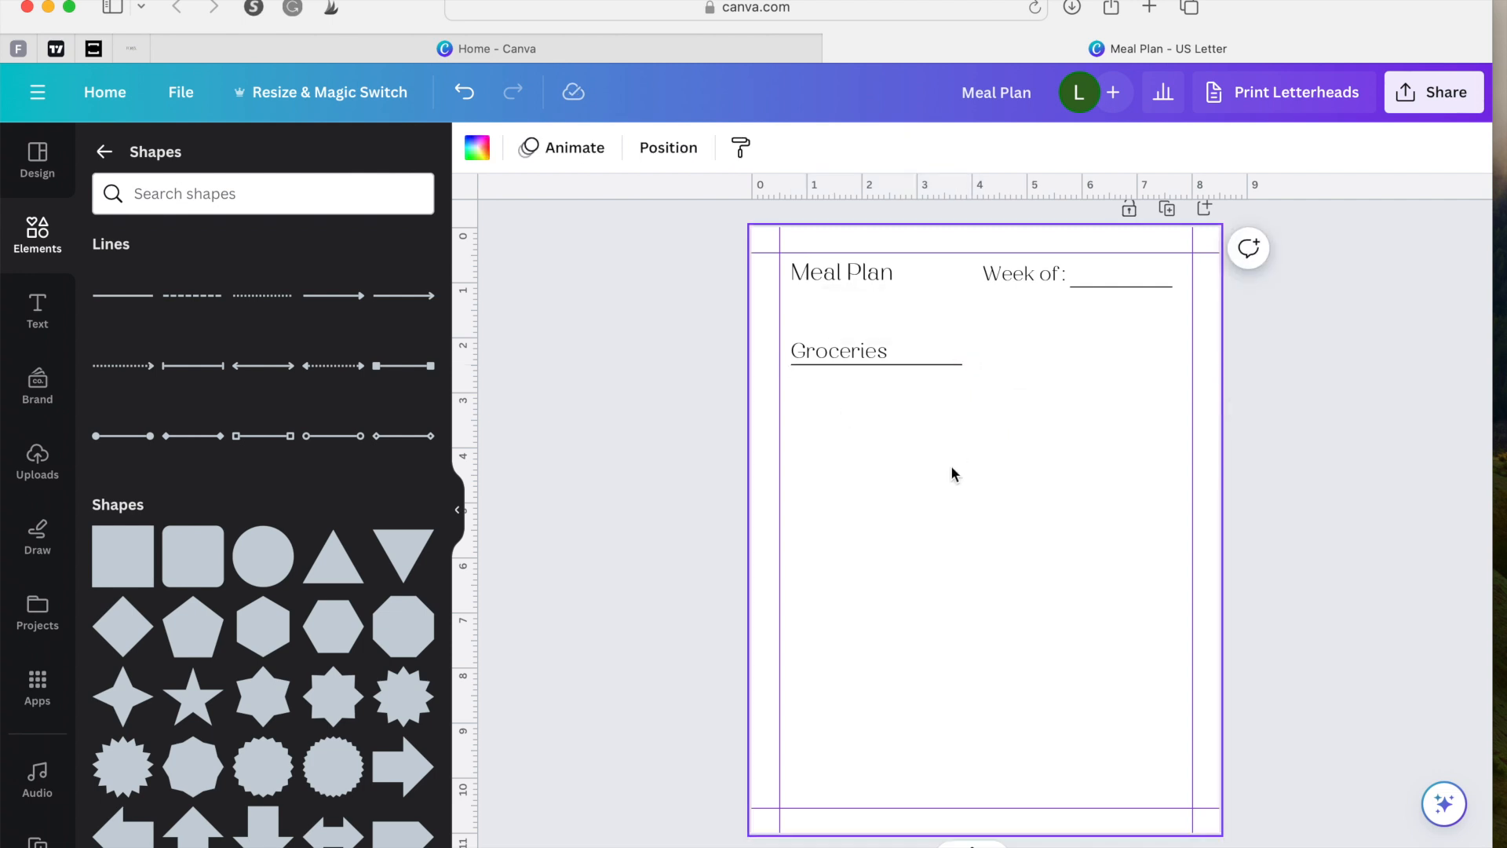
{"action": "left_click", "coordinate": [838, 351]}
{"action": "left_click", "coordinate": [829, 457]}
Step: Duplicate the line under "Groceries" twenty times to make a staggered stack of grocery list lines
{"action": "left_click", "coordinate": [870, 364]}
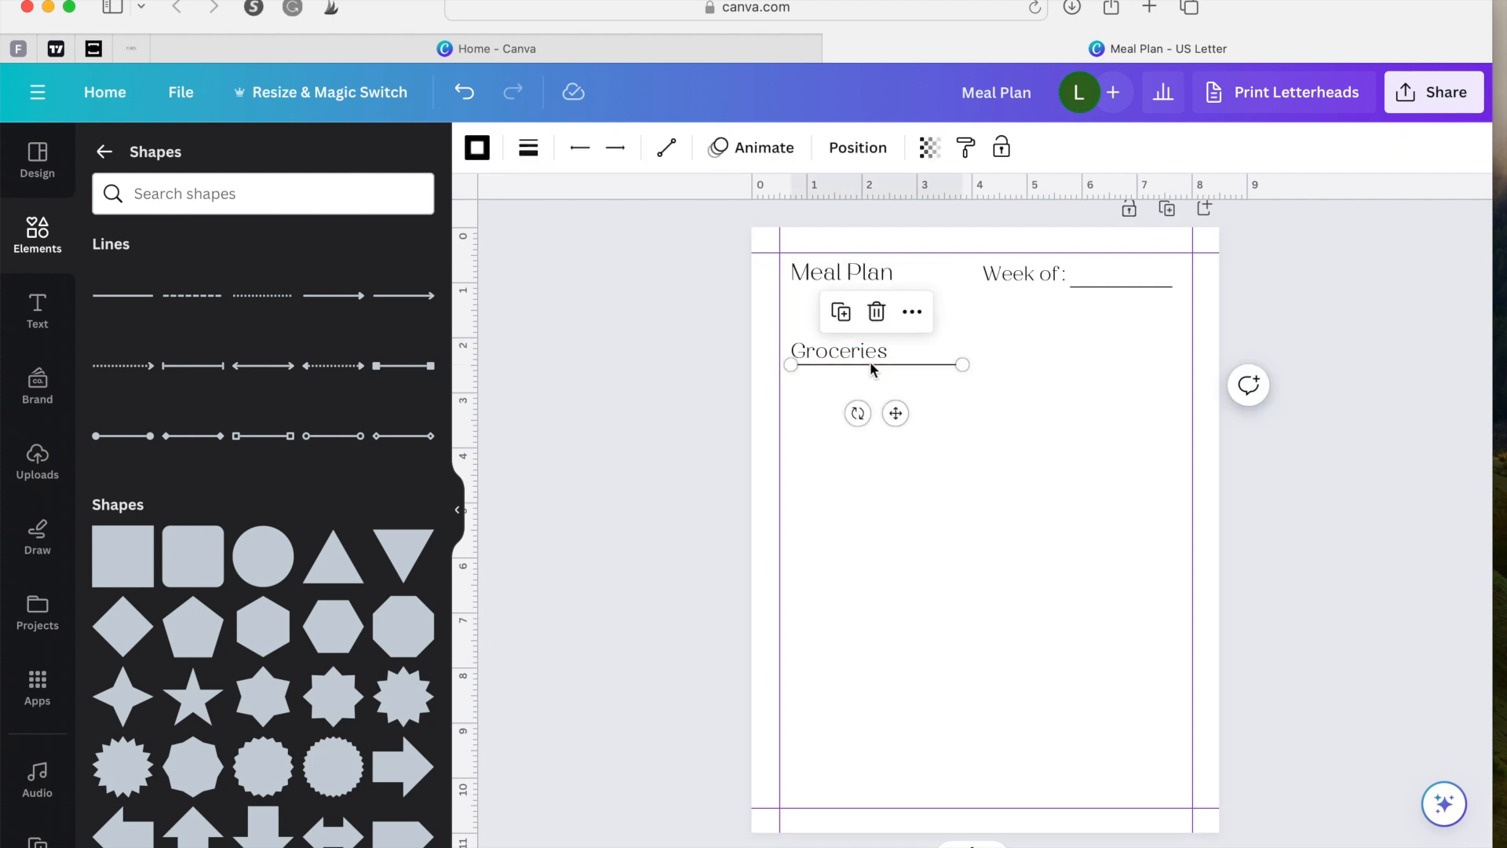
{"action": "left_click", "coordinate": [841, 312]}
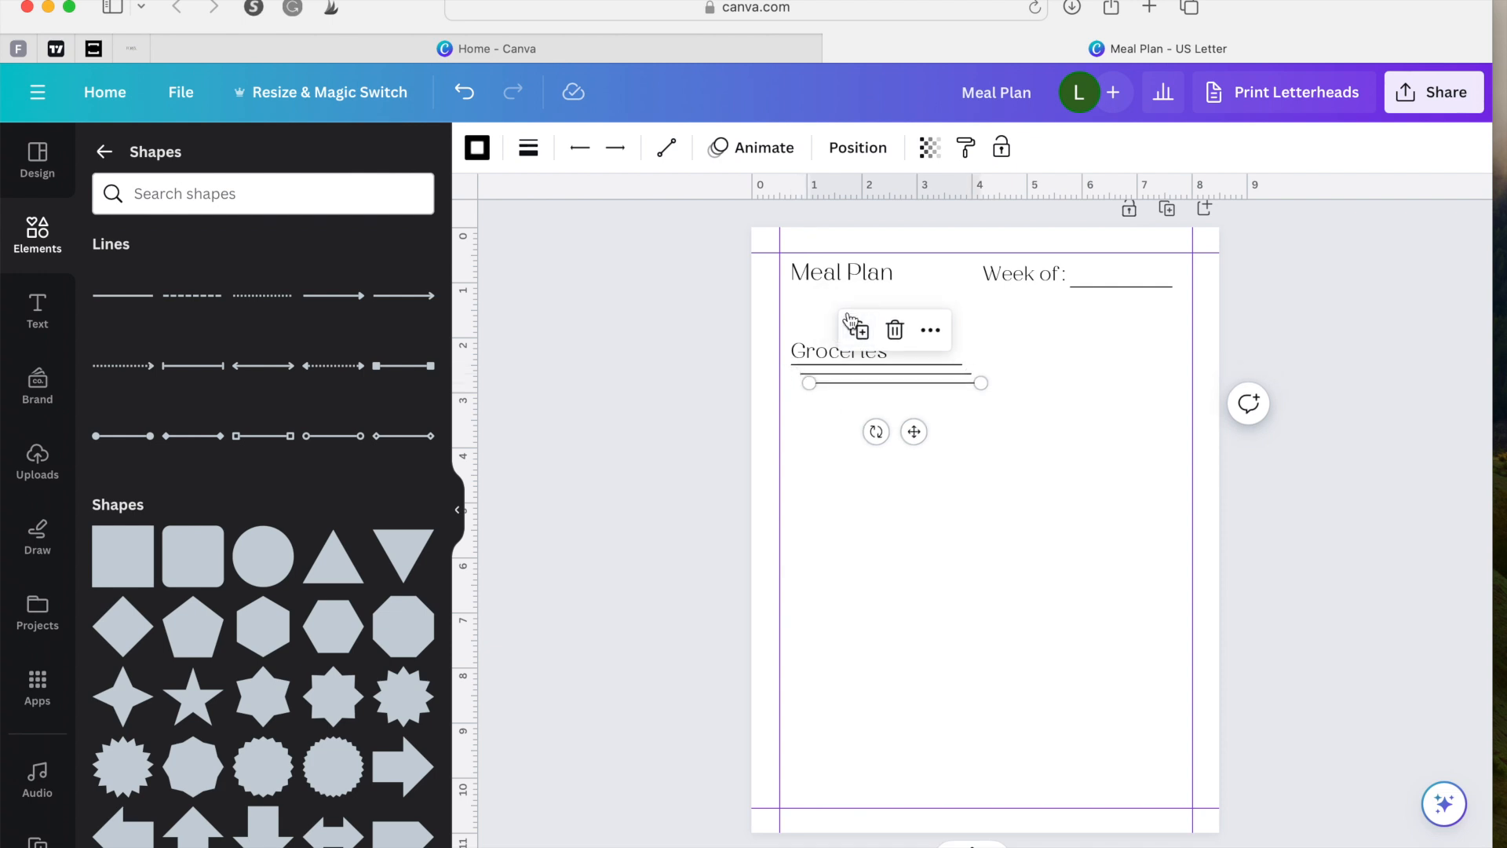
{"action": "left_click", "coordinate": [858, 331]}
{"action": "left_click", "coordinate": [868, 340]}
{"action": "left_click", "coordinate": [878, 350]}
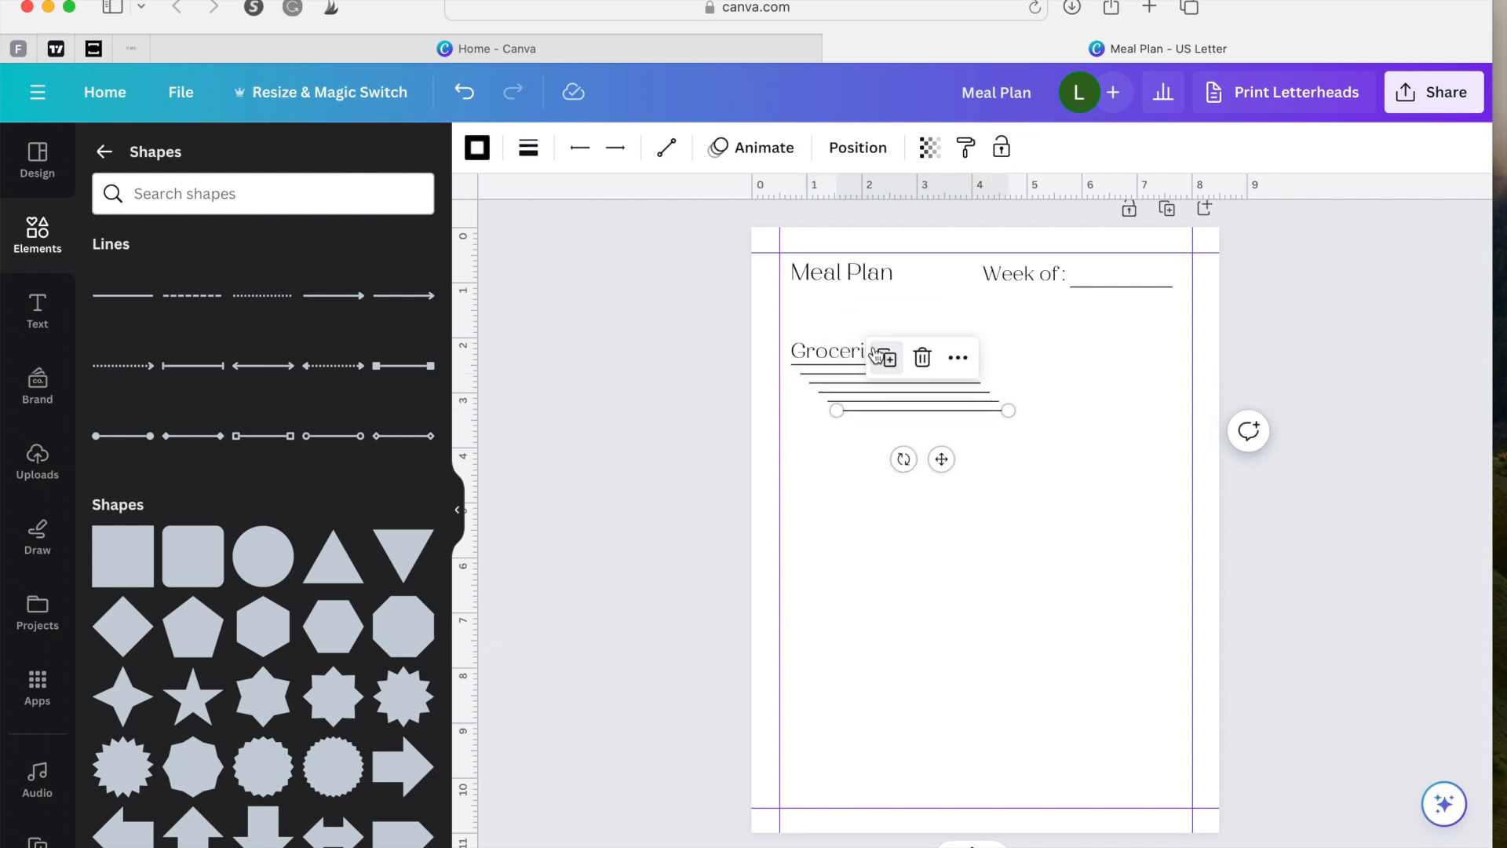
{"action": "left_click", "coordinate": [886, 360]}
{"action": "left_click", "coordinate": [895, 369]}
{"action": "left_click", "coordinate": [905, 378]}
{"action": "left_click", "coordinate": [913, 388]}
{"action": "left_click", "coordinate": [924, 397]}
{"action": "left_click", "coordinate": [932, 407]}
{"action": "left_click", "coordinate": [942, 416]}
{"action": "left_click", "coordinate": [950, 425]}
{"action": "left_click", "coordinate": [951, 430]}
{"action": "left_click", "coordinate": [967, 440]}
{"action": "left_click", "coordinate": [980, 452]}
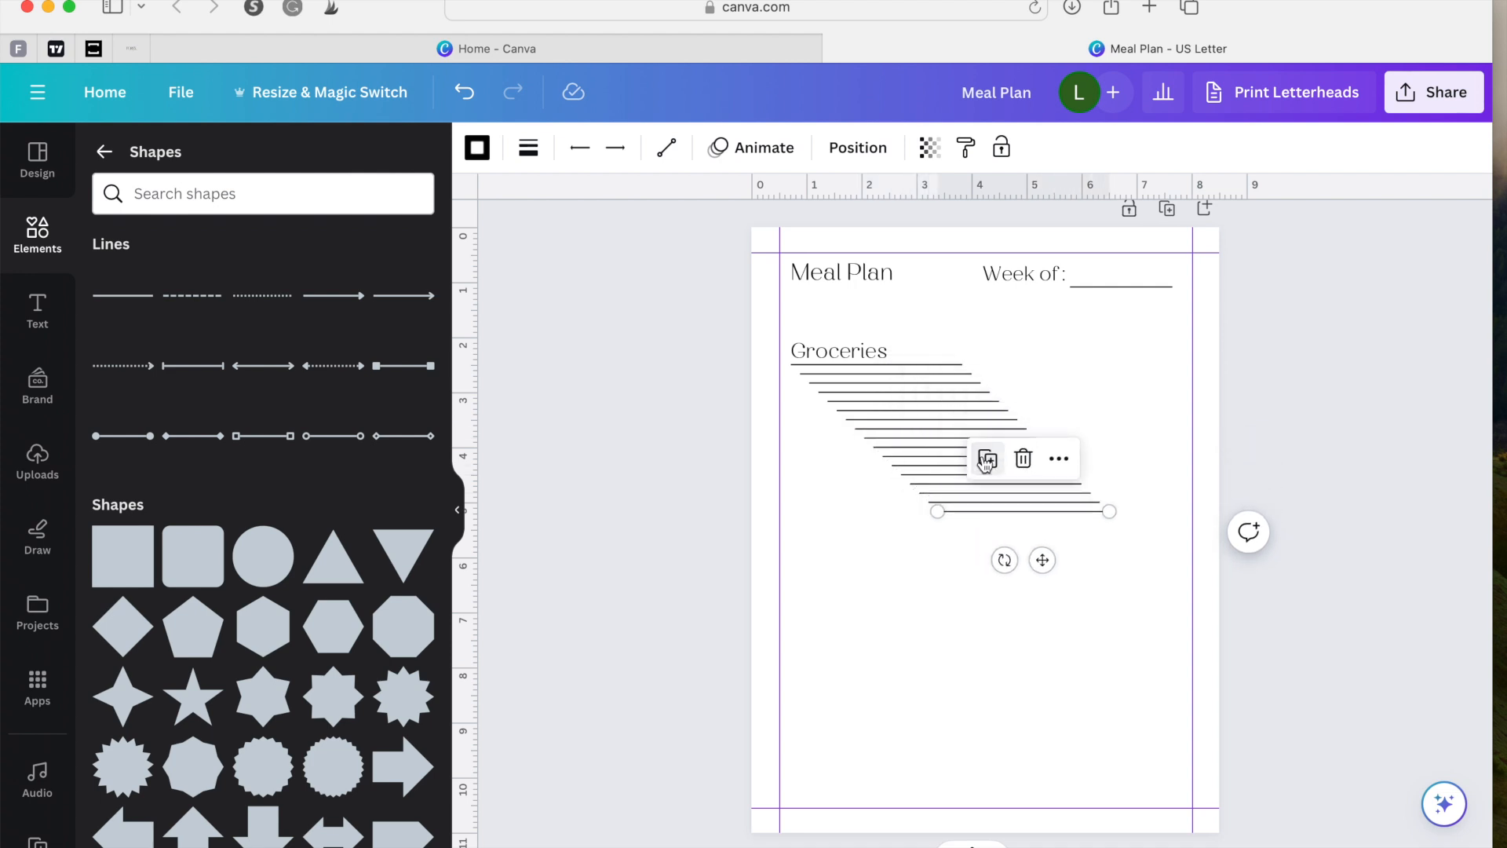
{"action": "left_click", "coordinate": [987, 464]}
{"action": "left_click", "coordinate": [997, 473]}
{"action": "left_click", "coordinate": [1006, 481]}
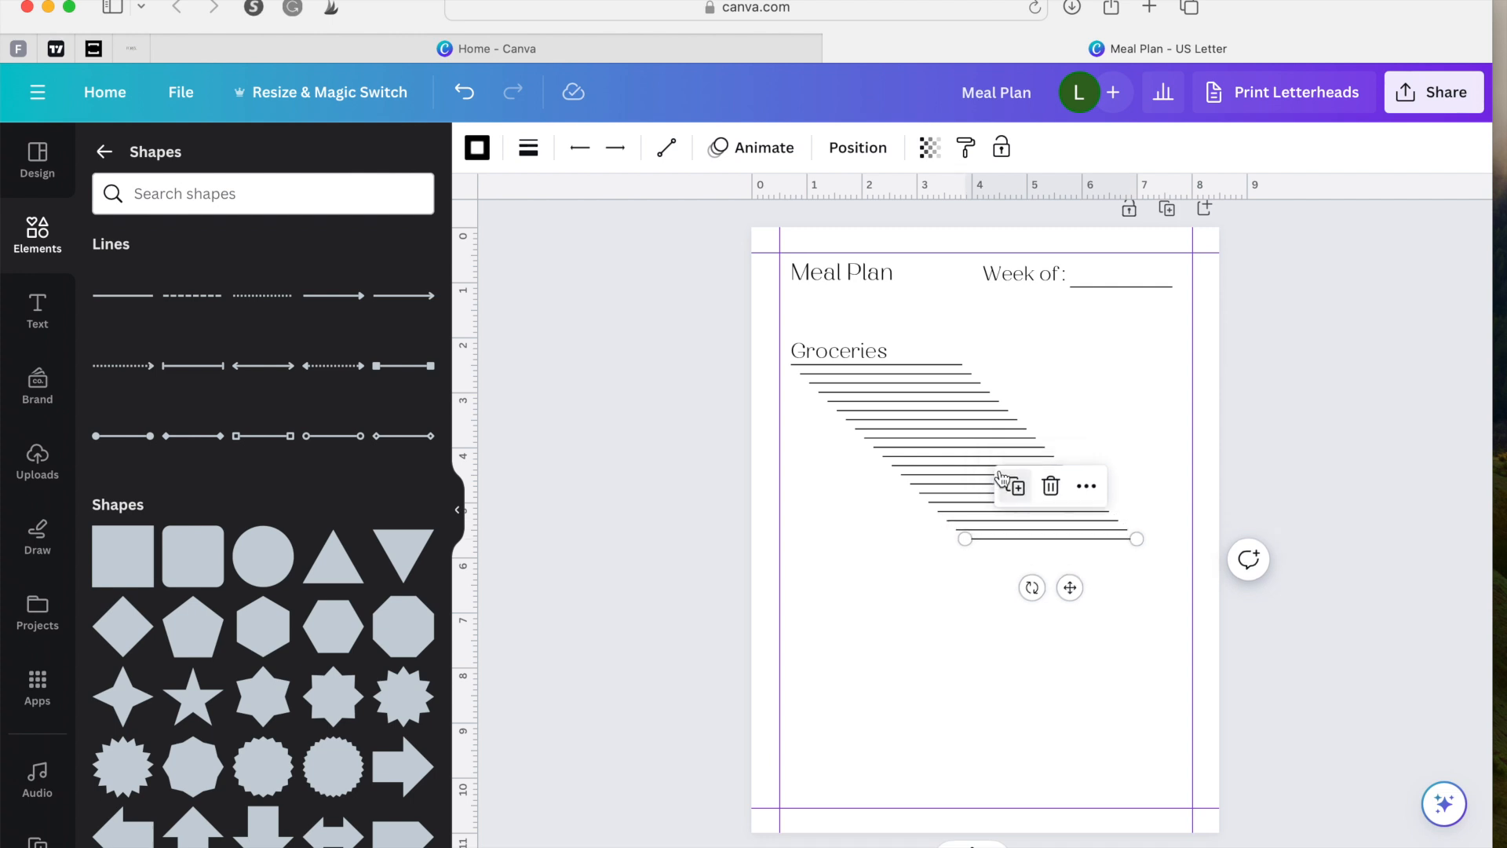
{"action": "left_click", "coordinate": [1010, 485]}
Step: Move the last duplicated line well below the staggered stack, about 7.4 in down the page, and left-align it with the first line
{"action": "left_click", "coordinate": [1054, 634]}
{"action": "left_click", "coordinate": [1052, 558]}
{"action": "left_click_drag", "start_coordinate": [1078, 596], "coordinate": [905, 684]}
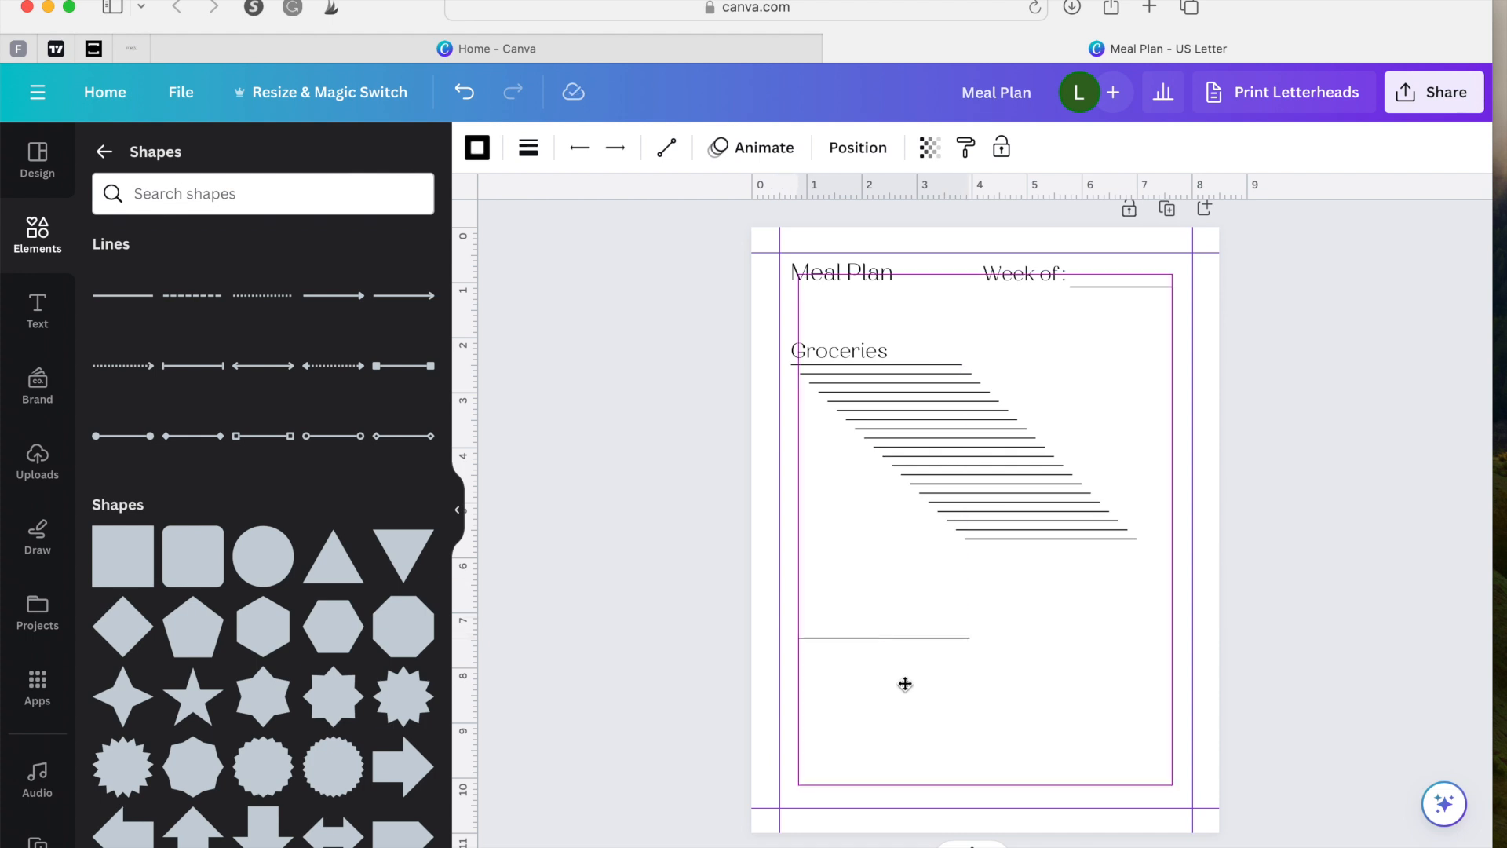
{"action": "left_click_drag", "start_coordinate": [905, 683], "coordinate": [896, 684]}
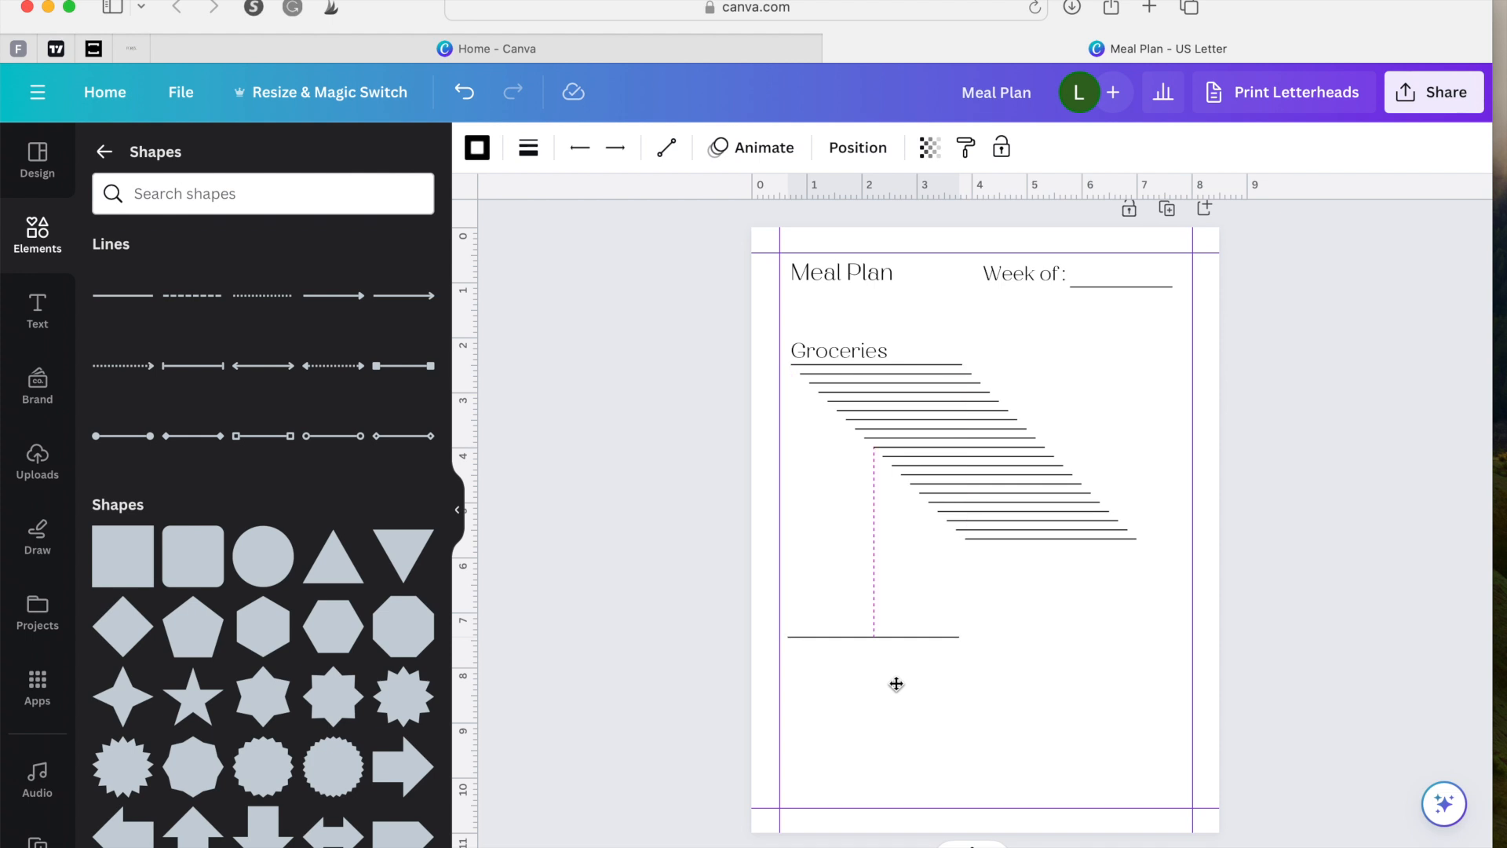
{"action": "left_click_drag", "start_coordinate": [897, 684], "coordinate": [897, 685]}
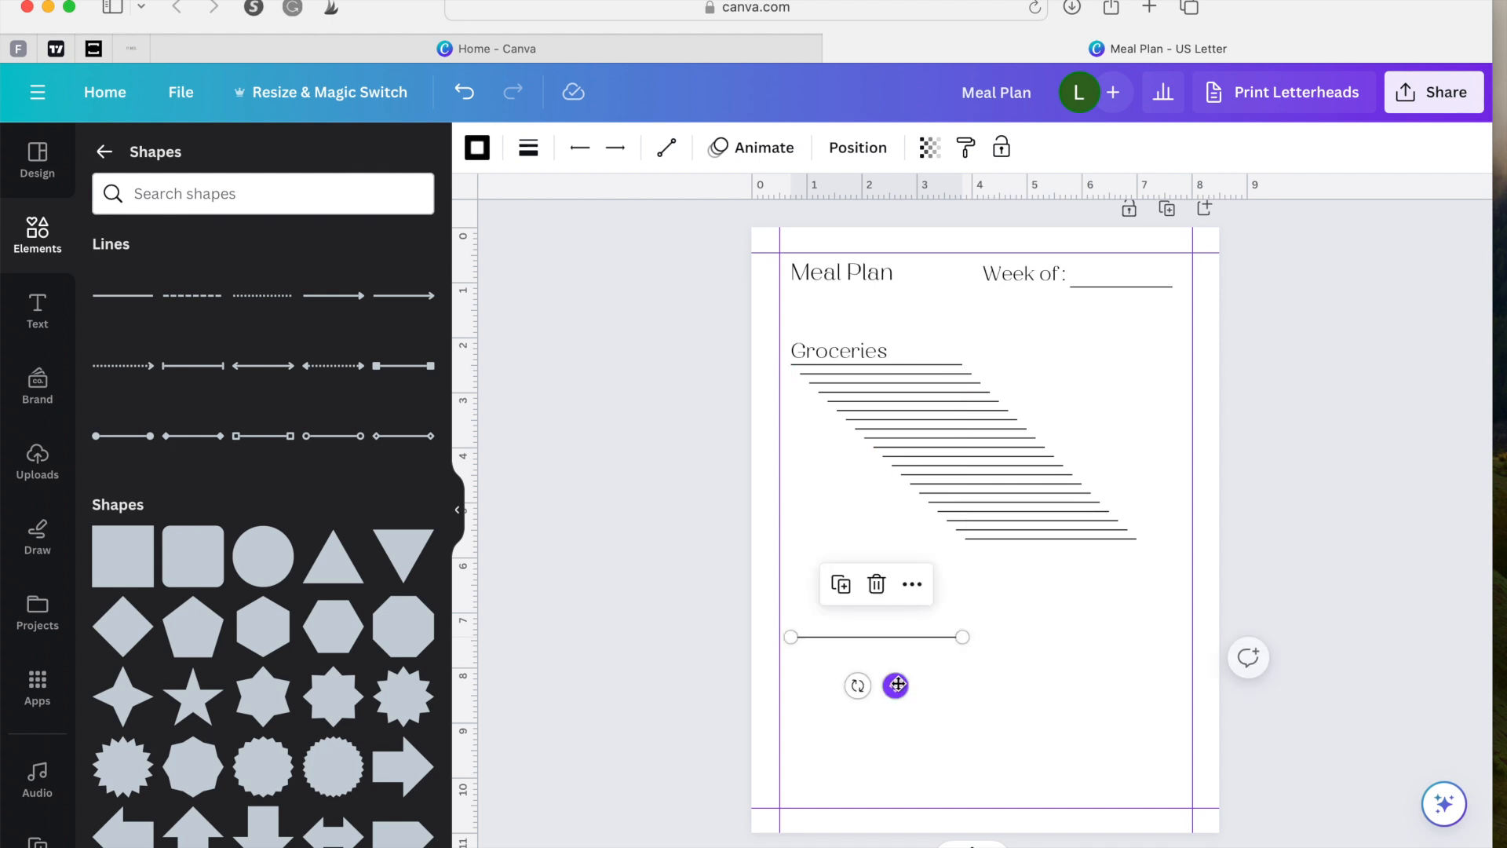
Step: Try to tidy up a selection of the staggered lines that leaves out three of them, and undo it
{"action": "left_click_drag", "start_coordinate": [944, 663], "coordinate": [898, 361]}
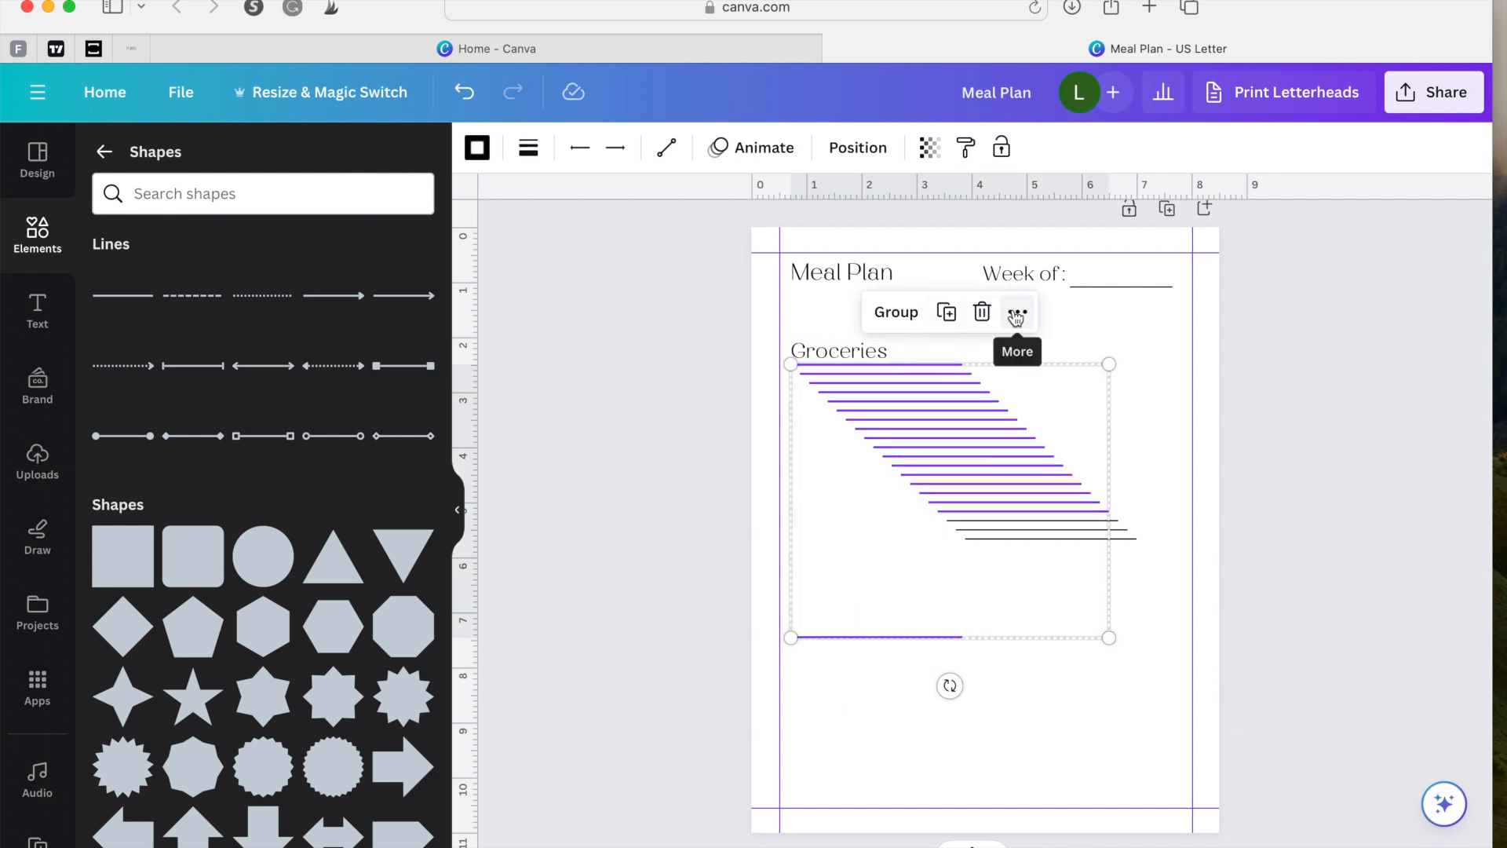
{"action": "left_click", "coordinate": [863, 167]}
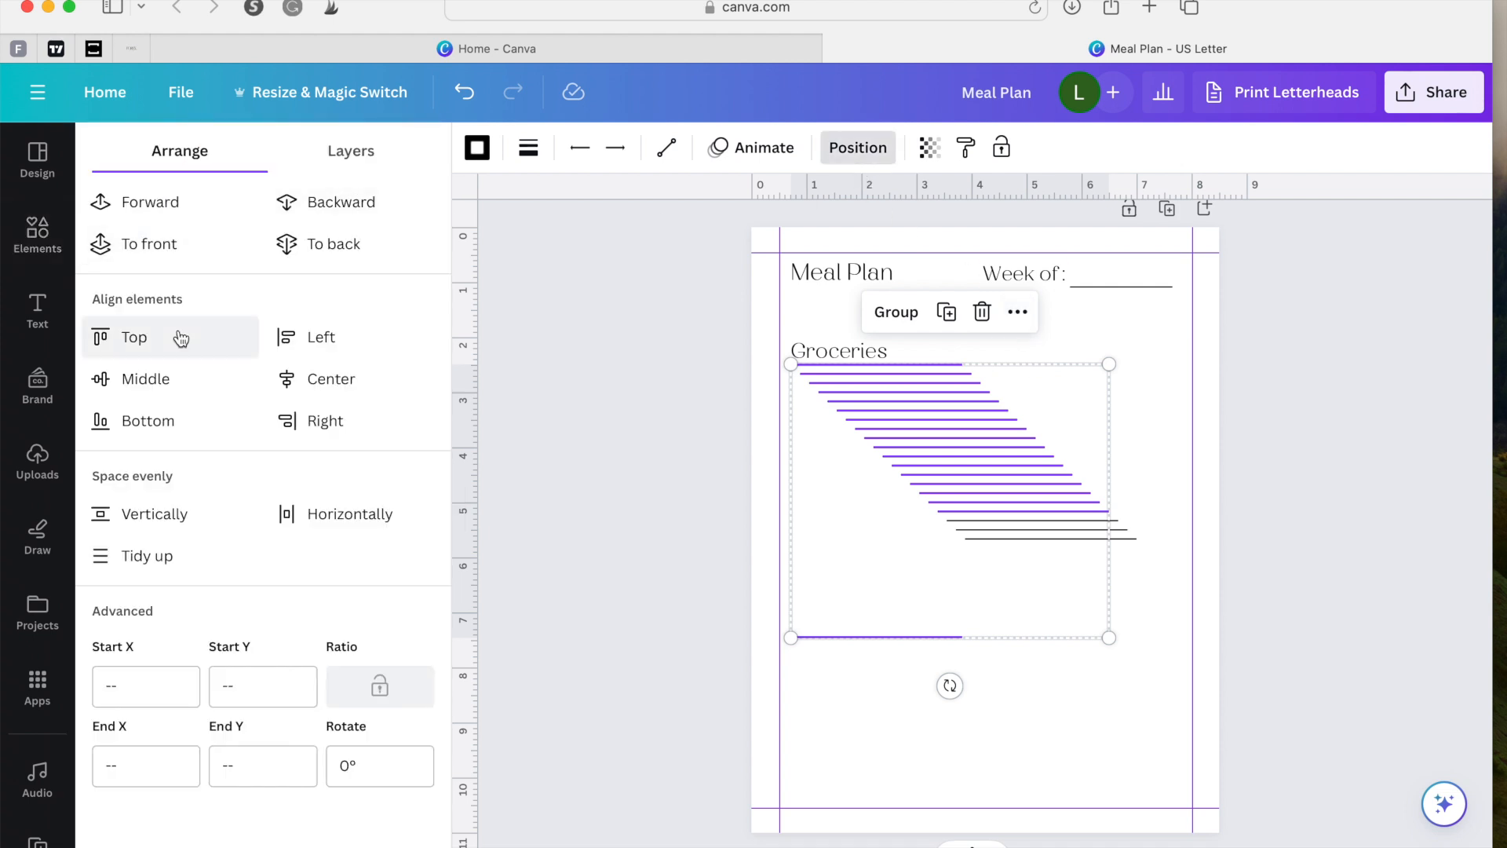
{"action": "left_click", "coordinate": [159, 562]}
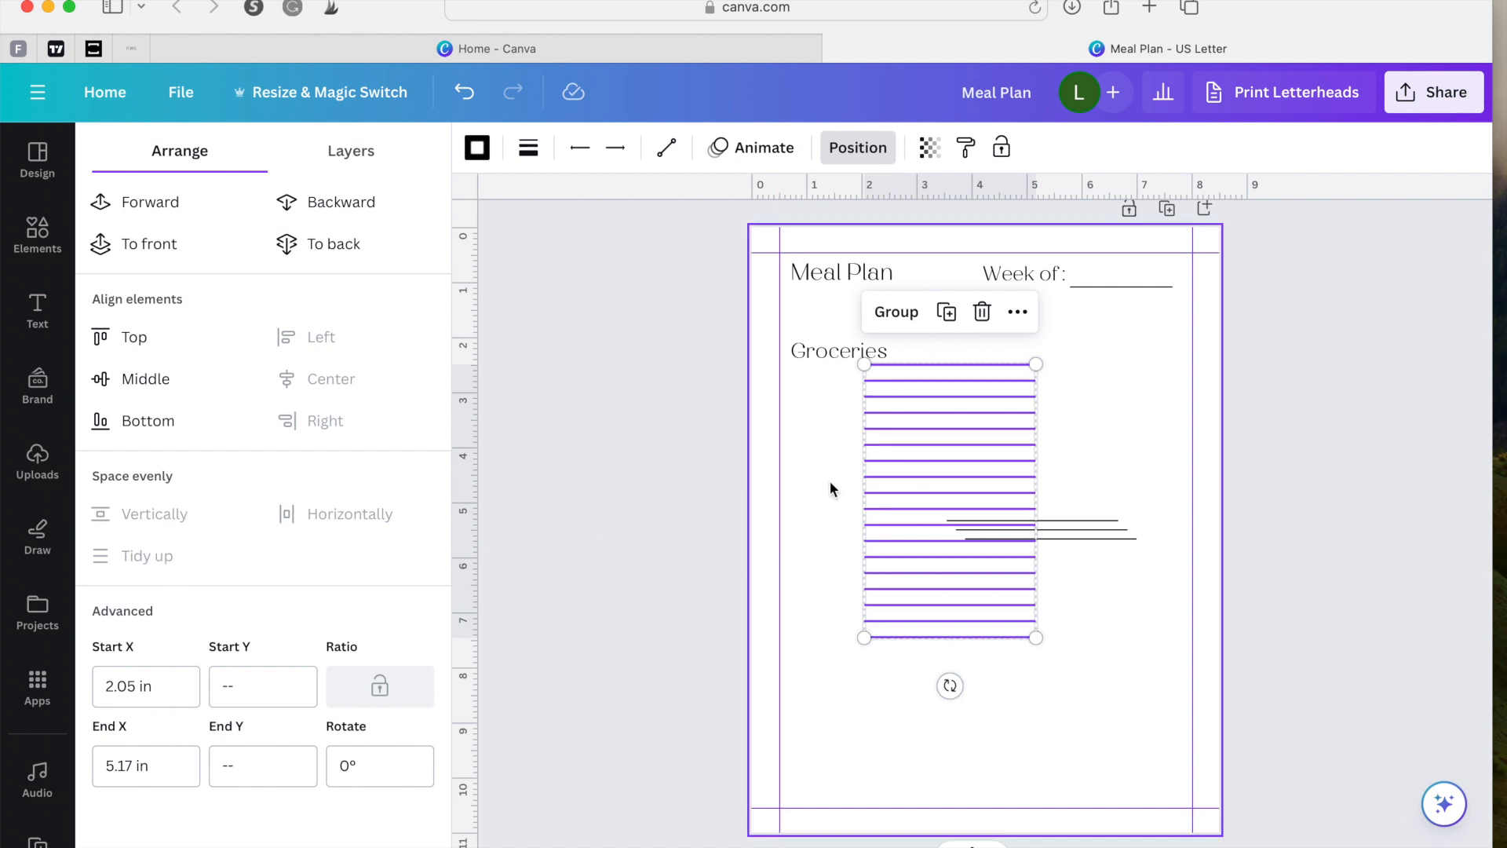
{"action": "key", "text": "super+z"}
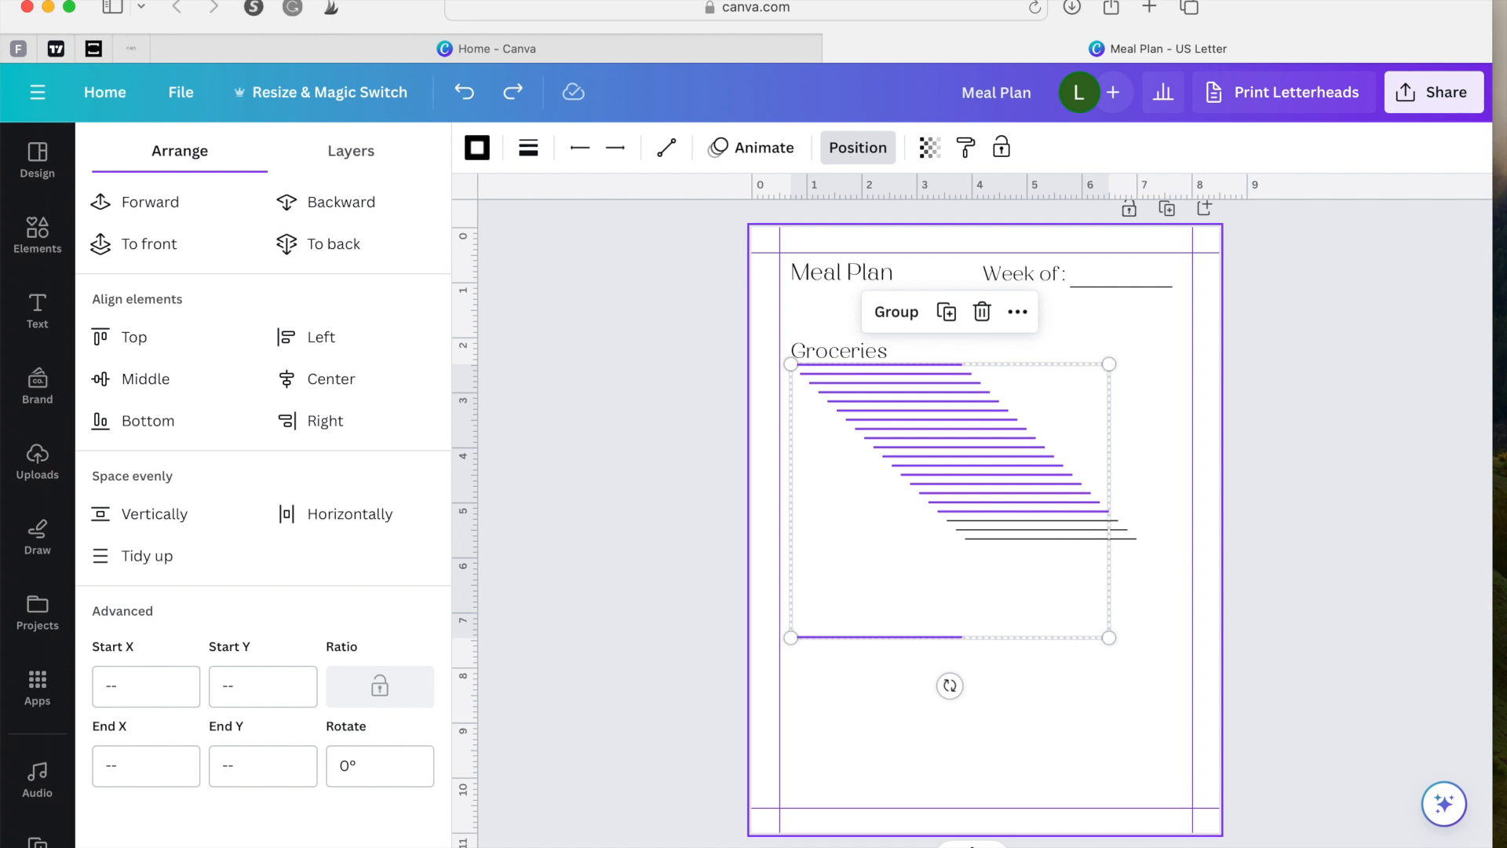
{"action": "left_click", "coordinate": [1037, 695]}
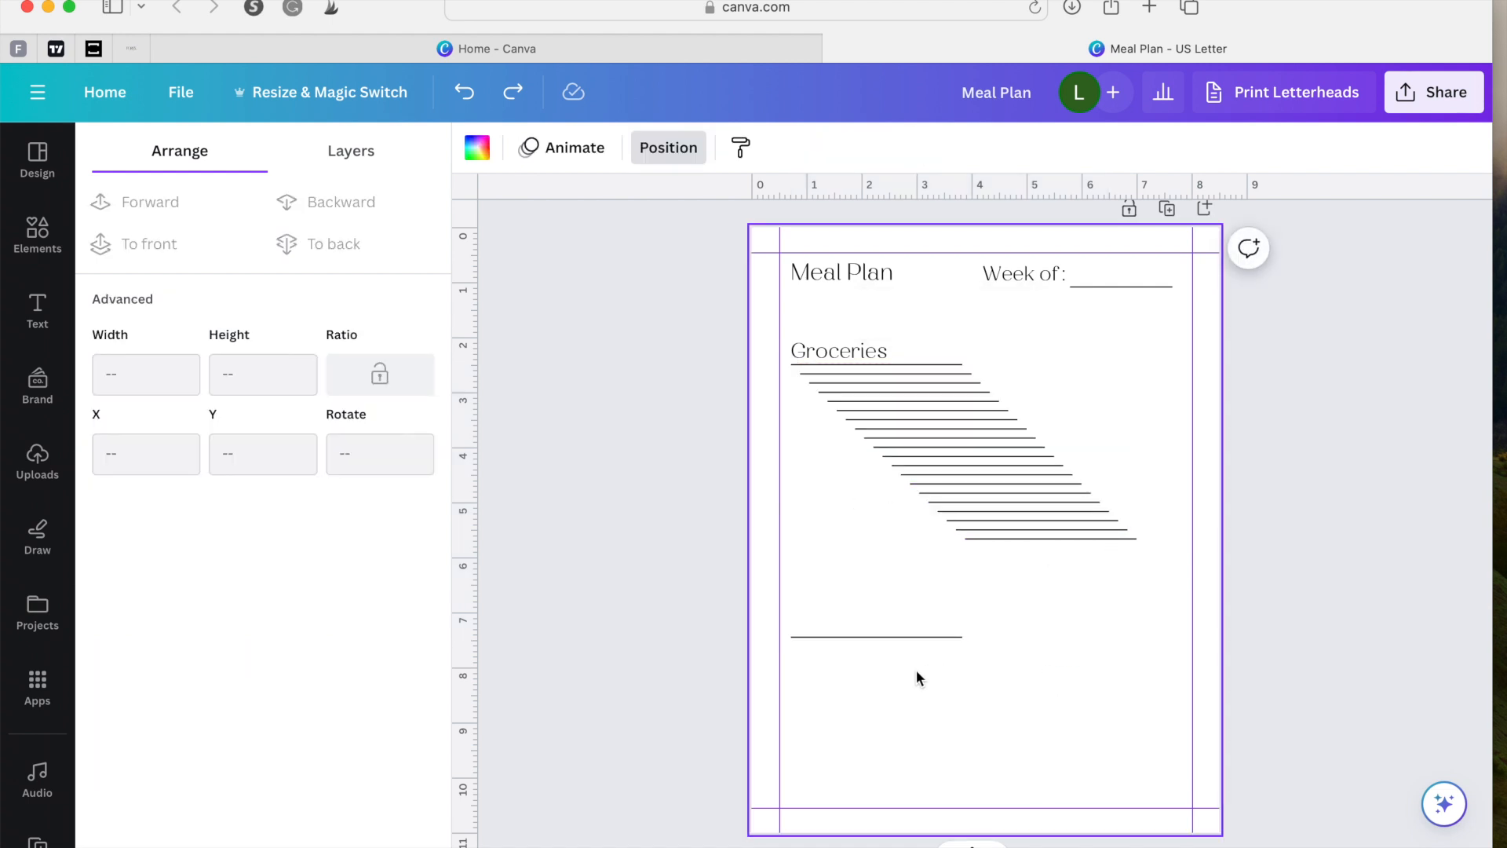
{"action": "left_click_drag", "start_coordinate": [863, 664], "coordinate": [1027, 360]}
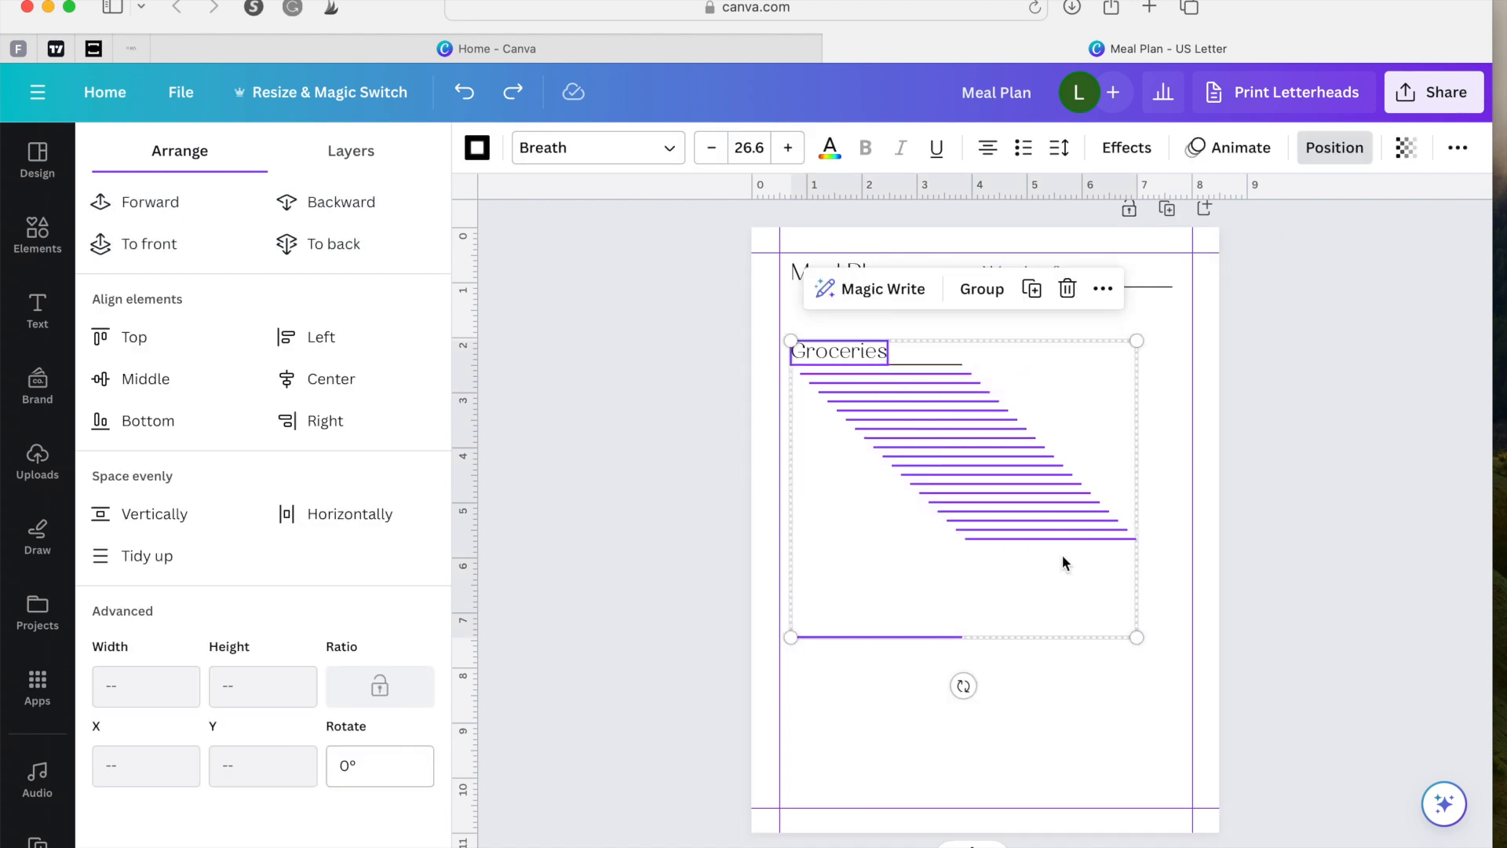
{"action": "left_click", "coordinate": [803, 358], "text": "shift"}
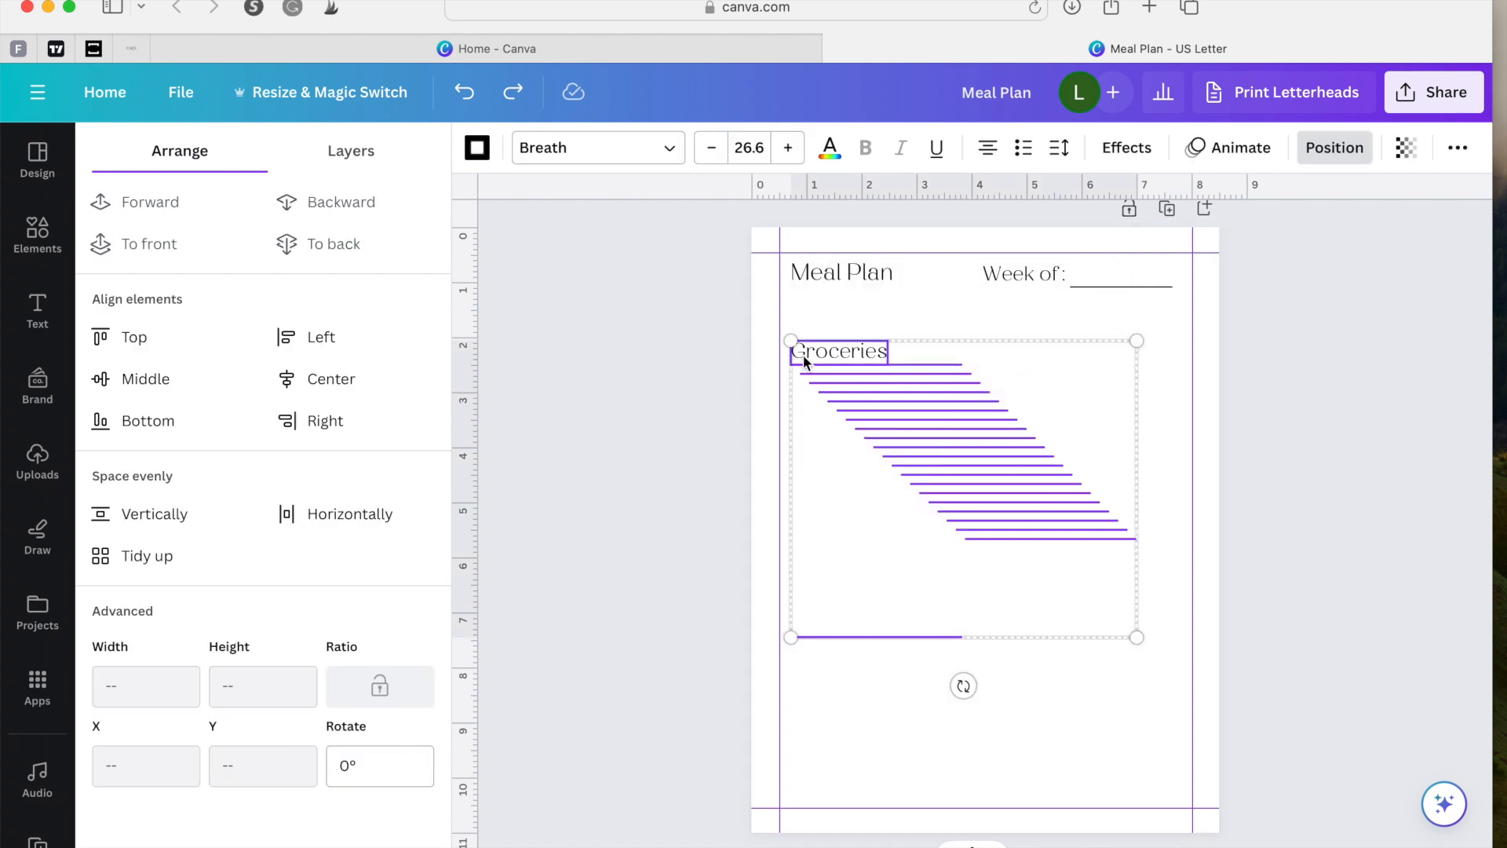
{"action": "left_click", "coordinate": [746, 393], "text": "shift"}
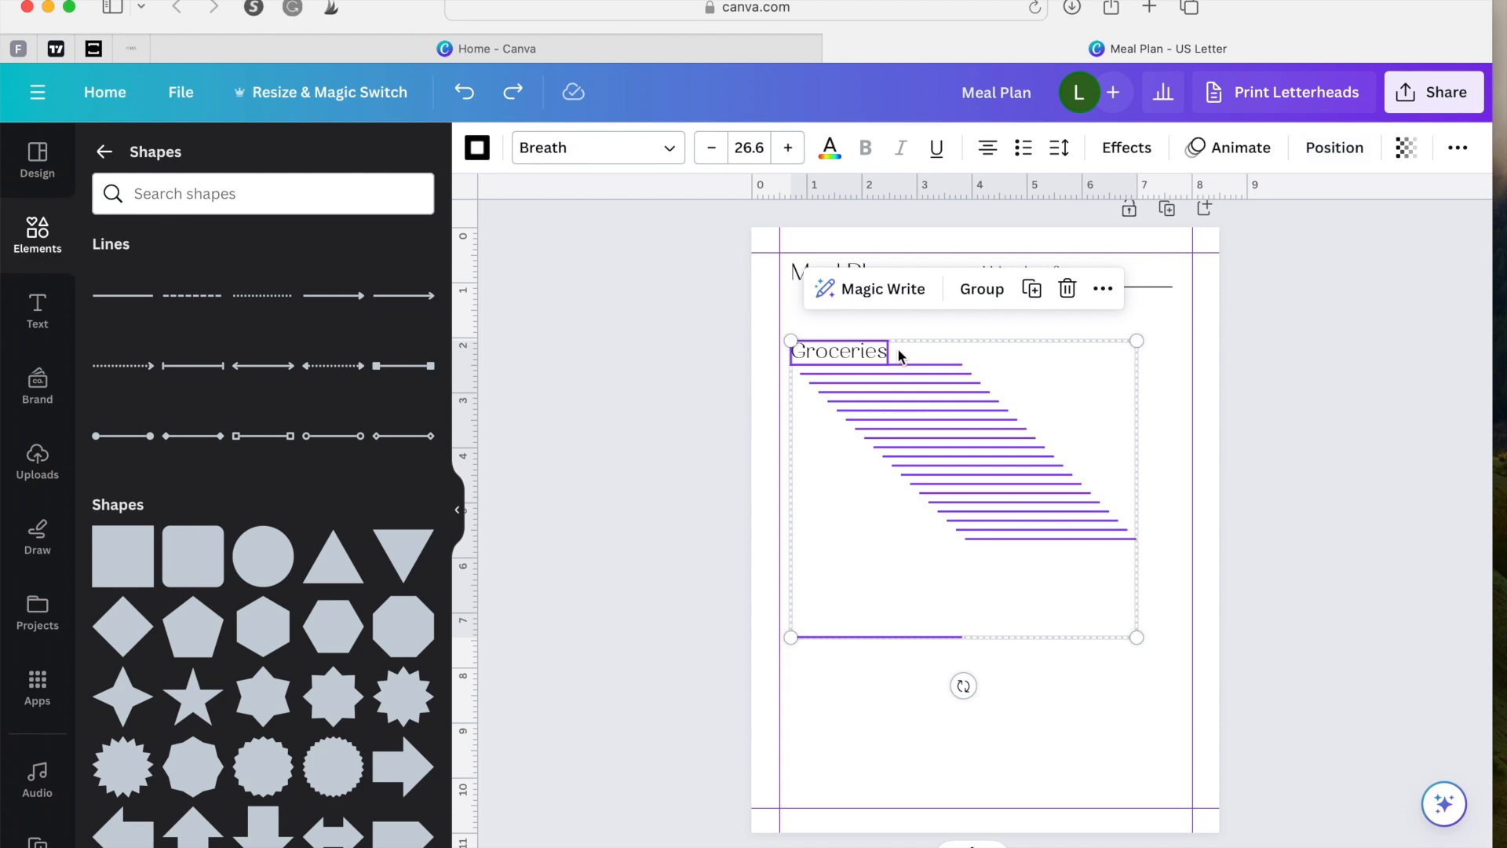
{"action": "left_click", "coordinate": [1248, 545]}
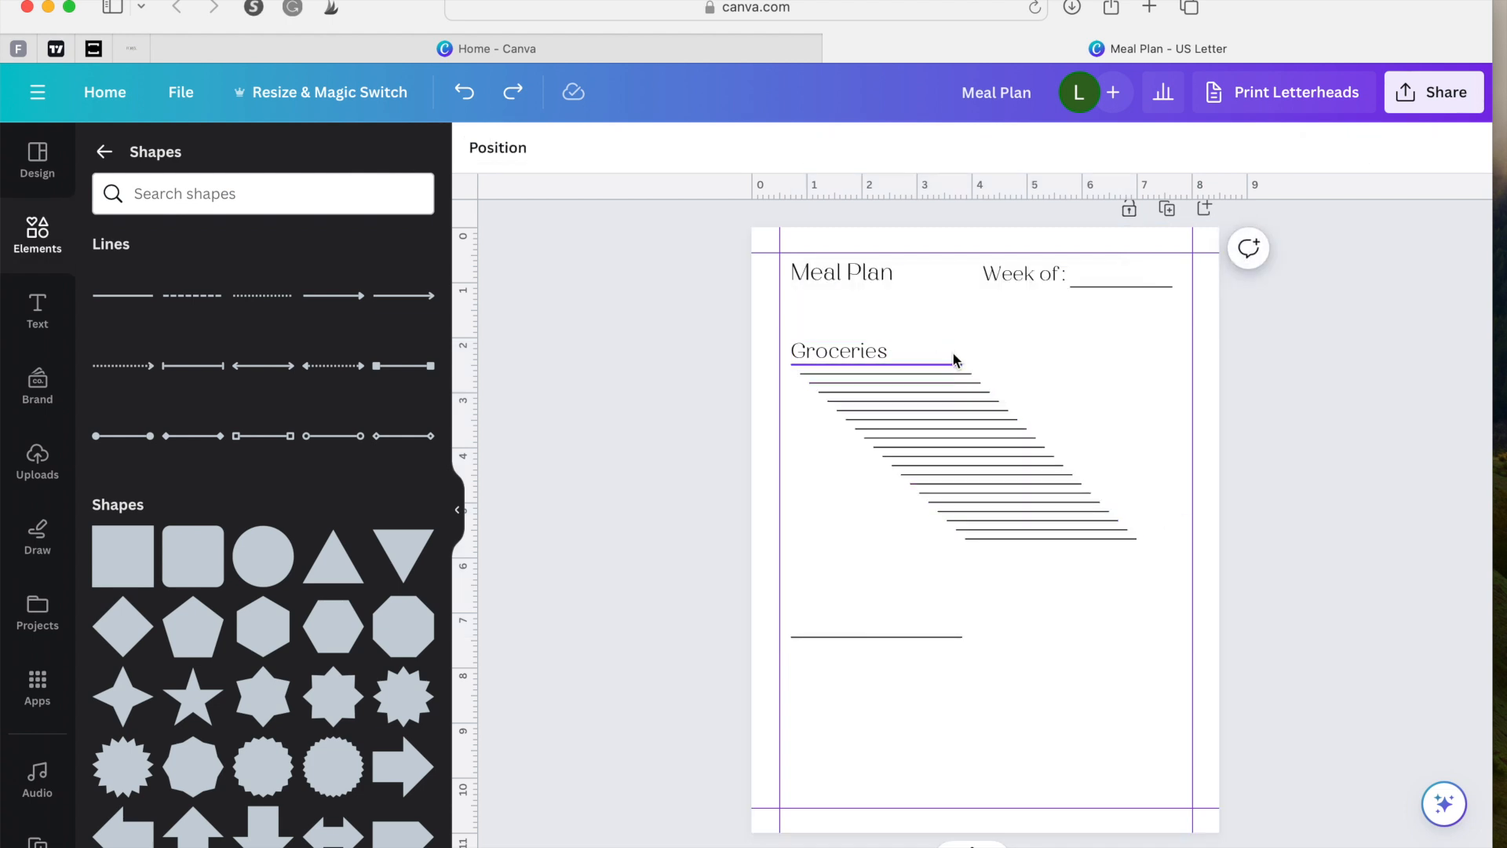
Step: Move the "Groceries" label up clear of the lines, and tidy up all the lines except the lowest staggered one into a column
{"action": "left_click_drag", "start_coordinate": [873, 347], "coordinate": [965, 741]}
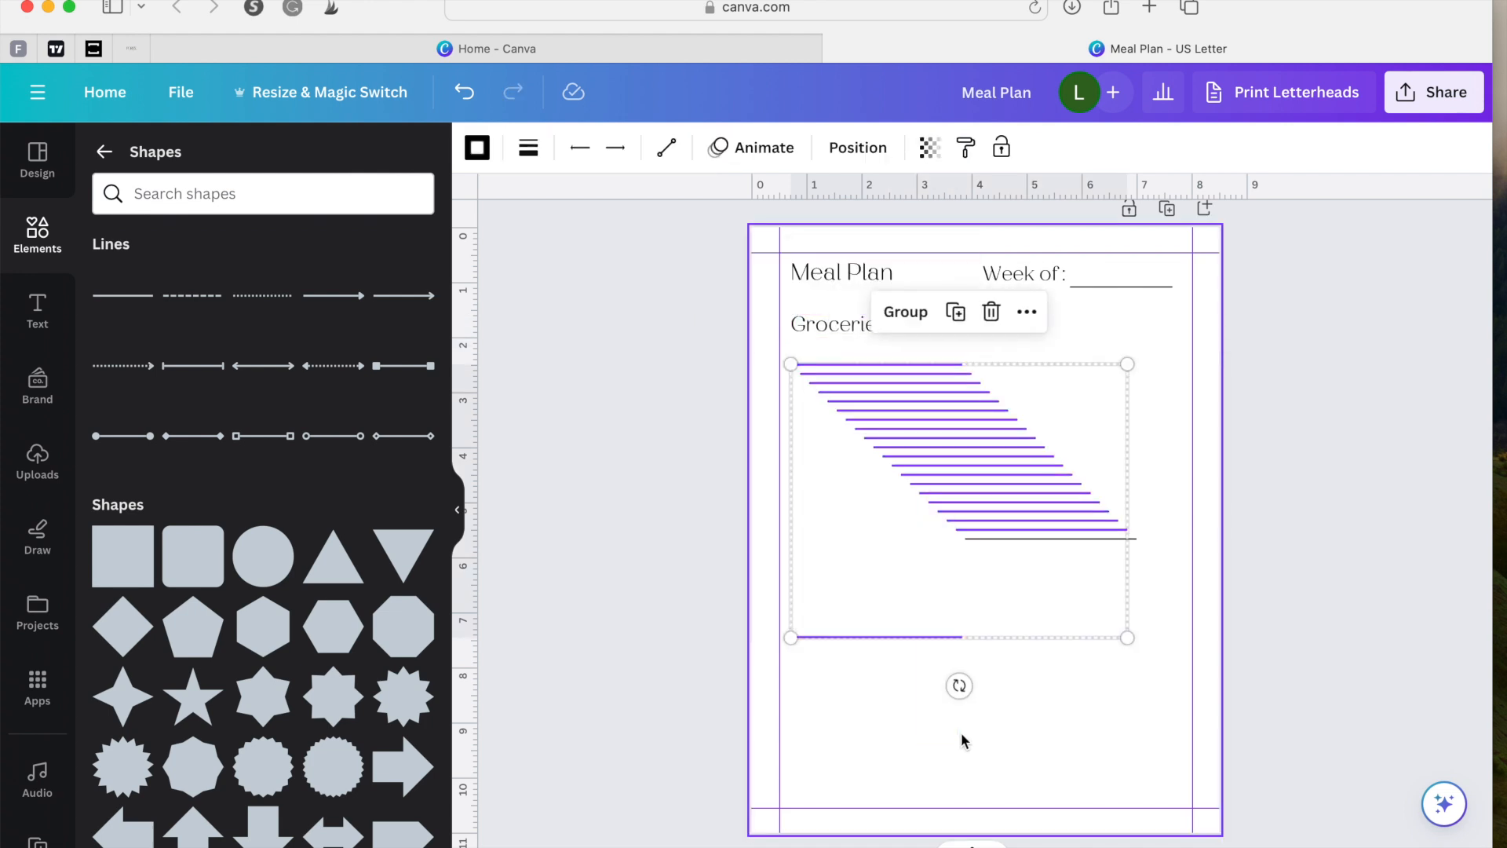
{"action": "left_click", "coordinate": [846, 149]}
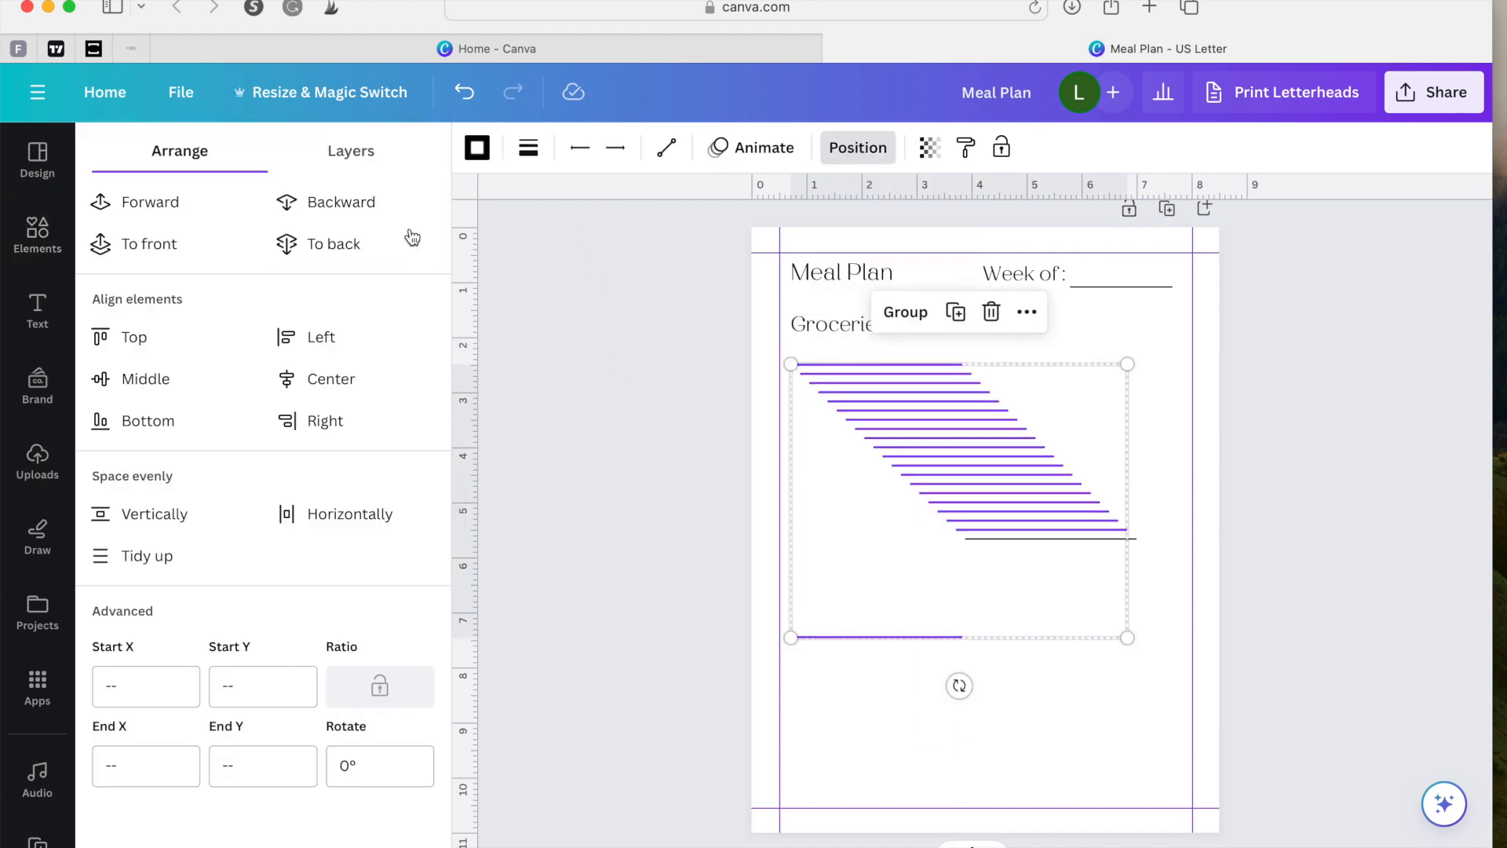
{"action": "left_click", "coordinate": [168, 552]}
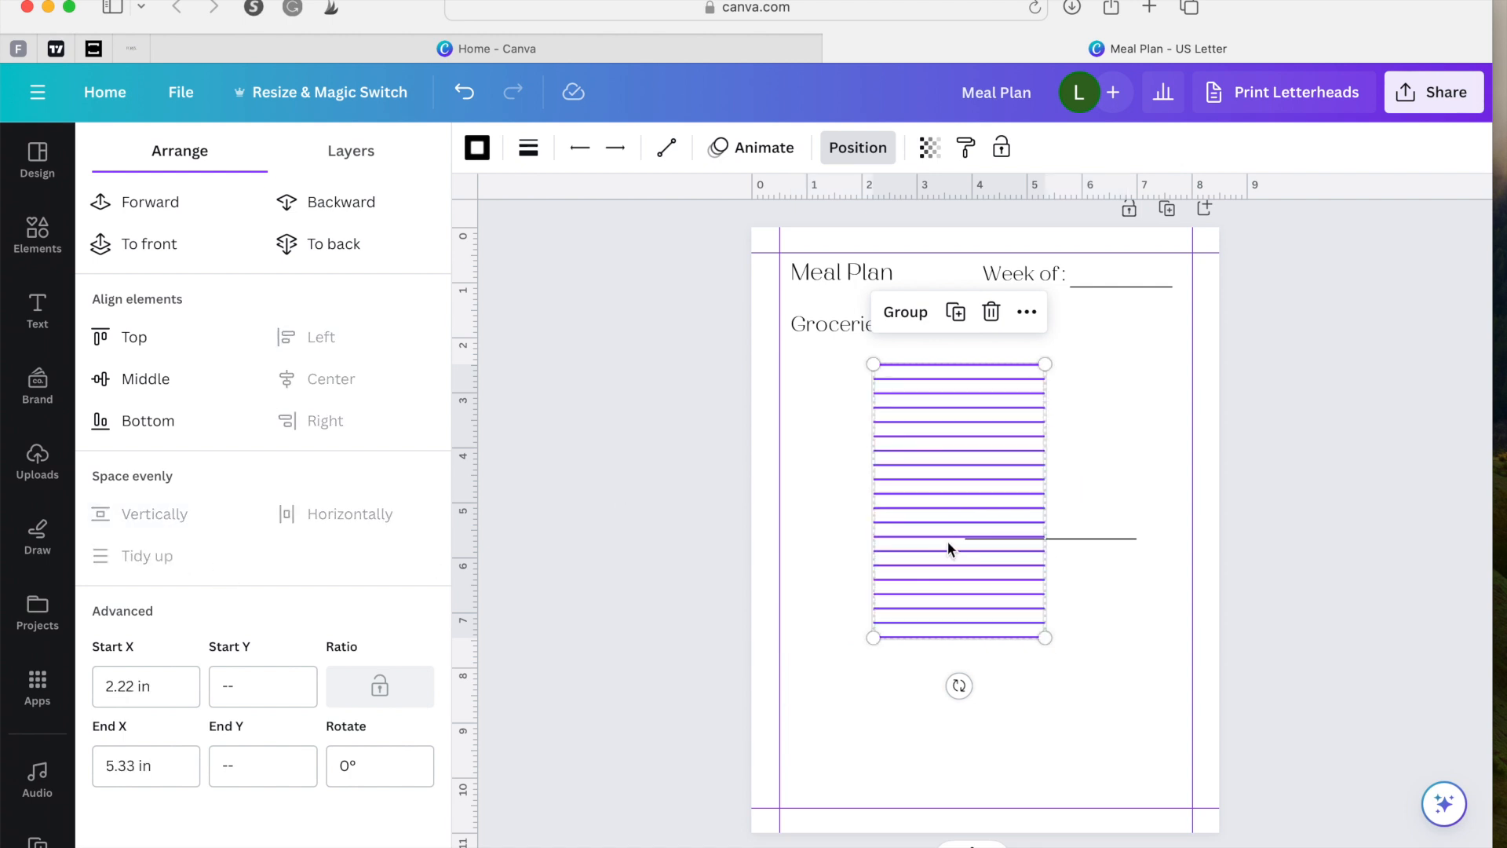
Step: Move the leftover line to the bottom end of the column and place the top line at the column's head, at Y 2.48 in
{"action": "left_click", "coordinate": [1052, 539]}
{"action": "left_click_drag", "start_coordinate": [1070, 545], "coordinate": [973, 655]}
{"action": "left_click_drag", "start_coordinate": [965, 354], "coordinate": [989, 679]}
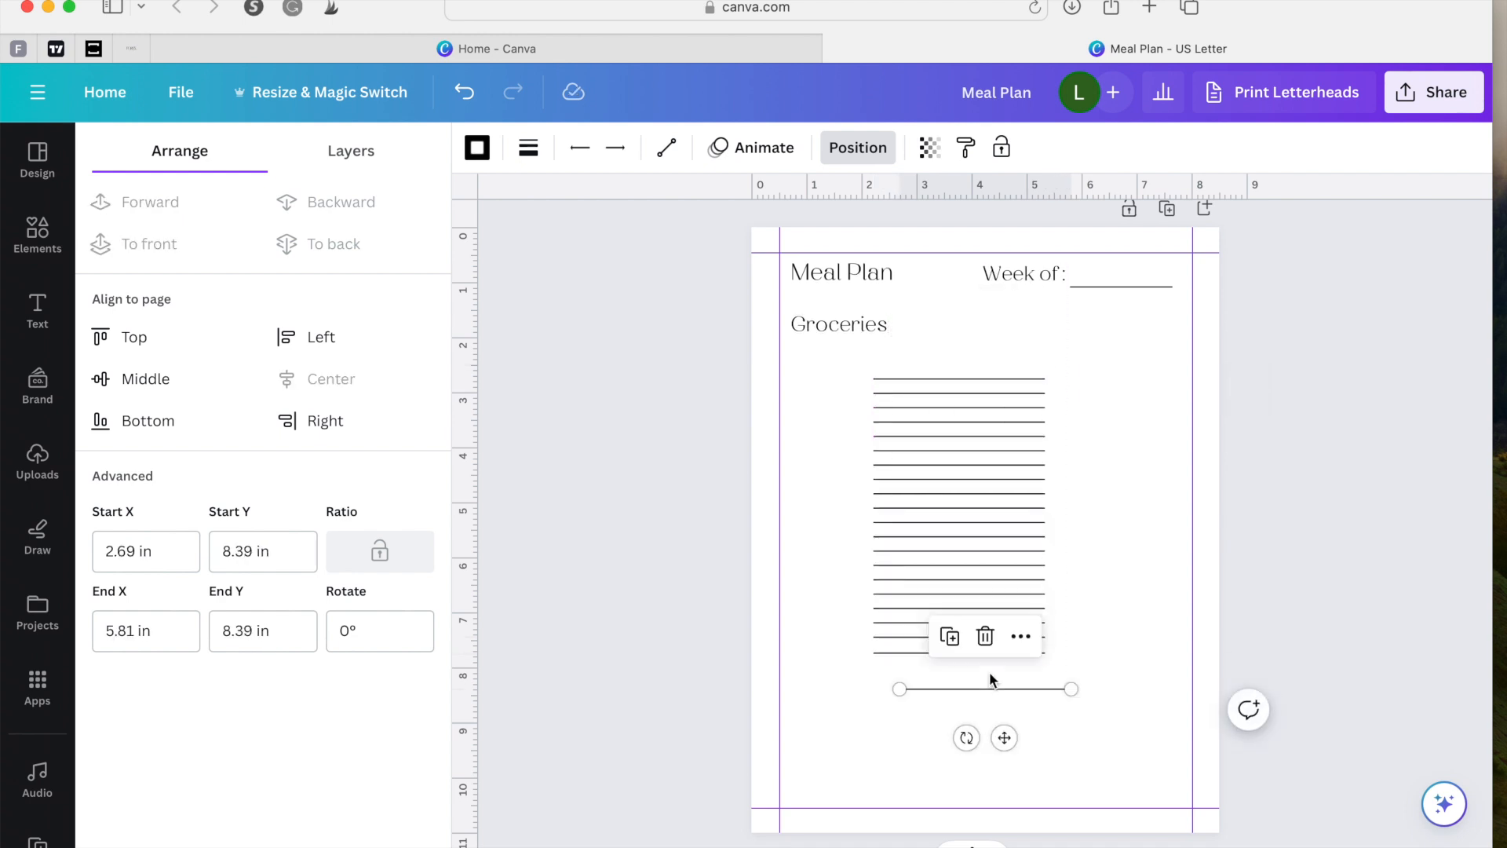
{"action": "left_click_drag", "start_coordinate": [1004, 737], "coordinate": [974, 416]}
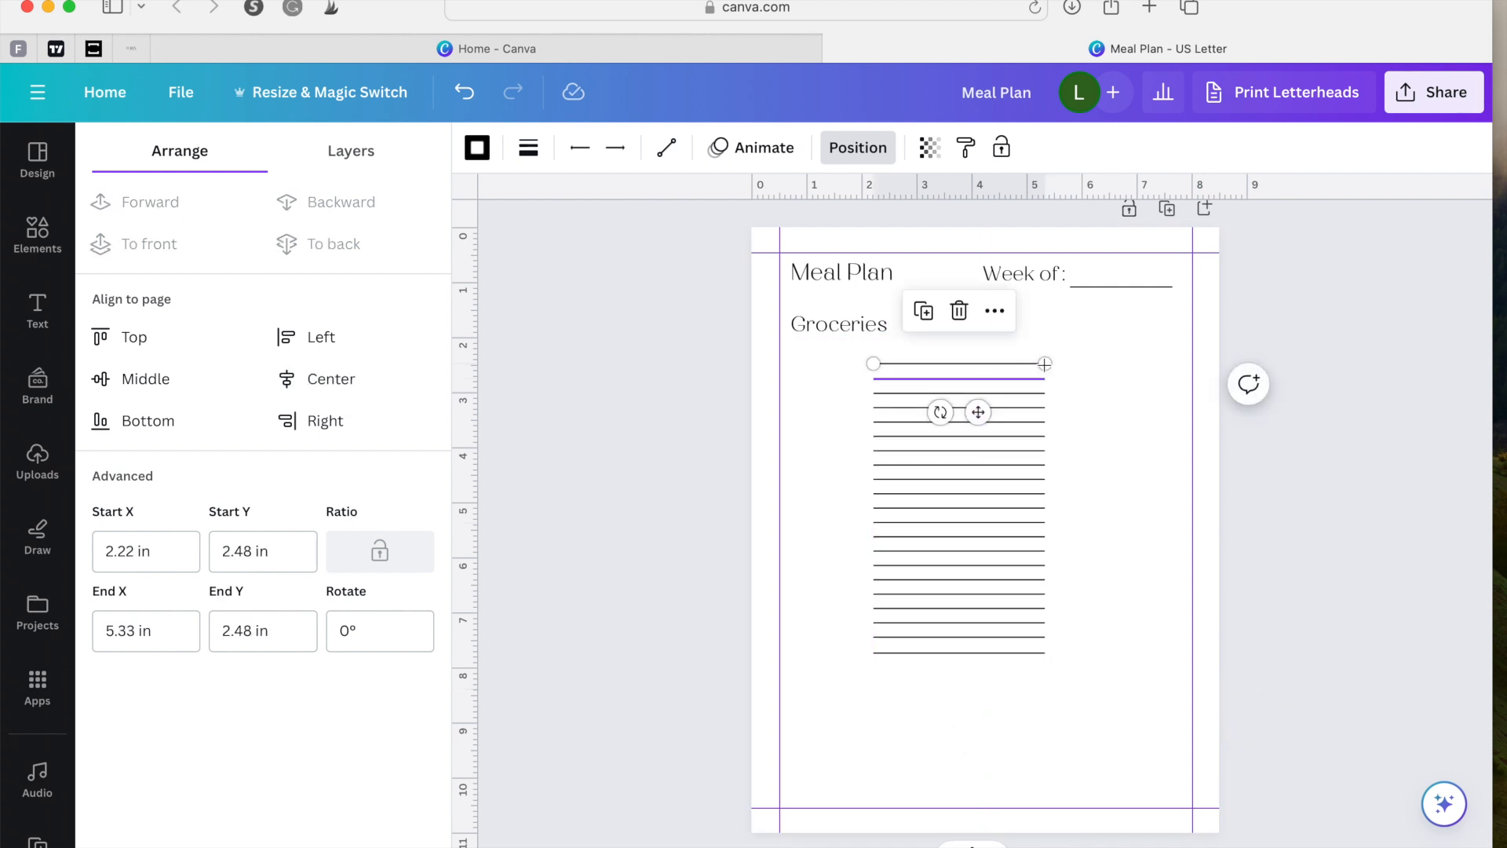
Step: Tidy up all the grocery lines to space them evenly, and move the column directly beneath the "Groceries" label, left-aligned with it
{"action": "left_click", "coordinate": [1086, 361]}
{"action": "left_click_drag", "start_coordinate": [959, 694], "coordinate": [1001, 355]}
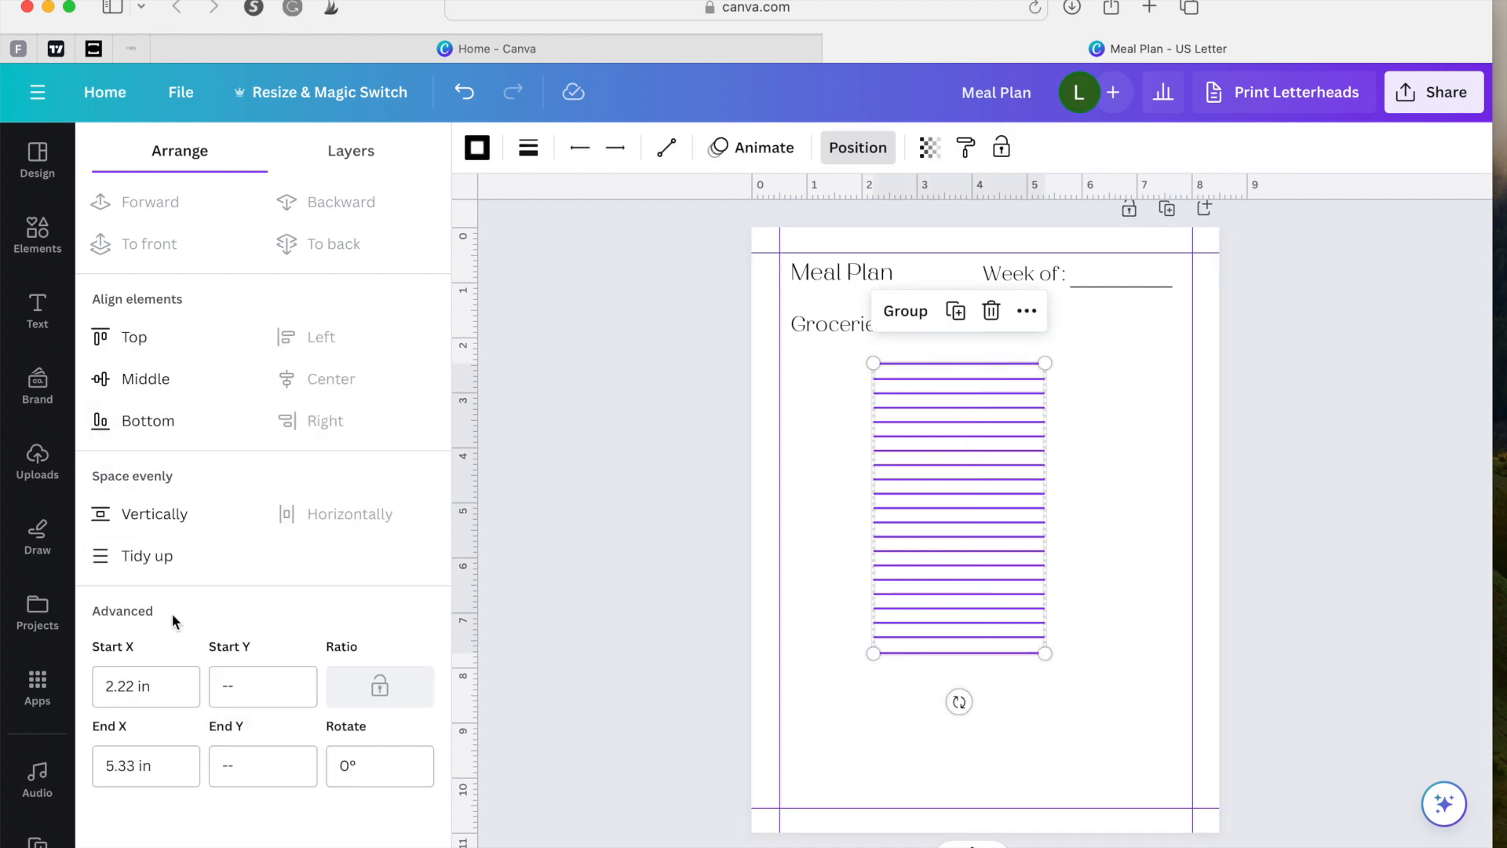
{"action": "left_click", "coordinate": [146, 555]}
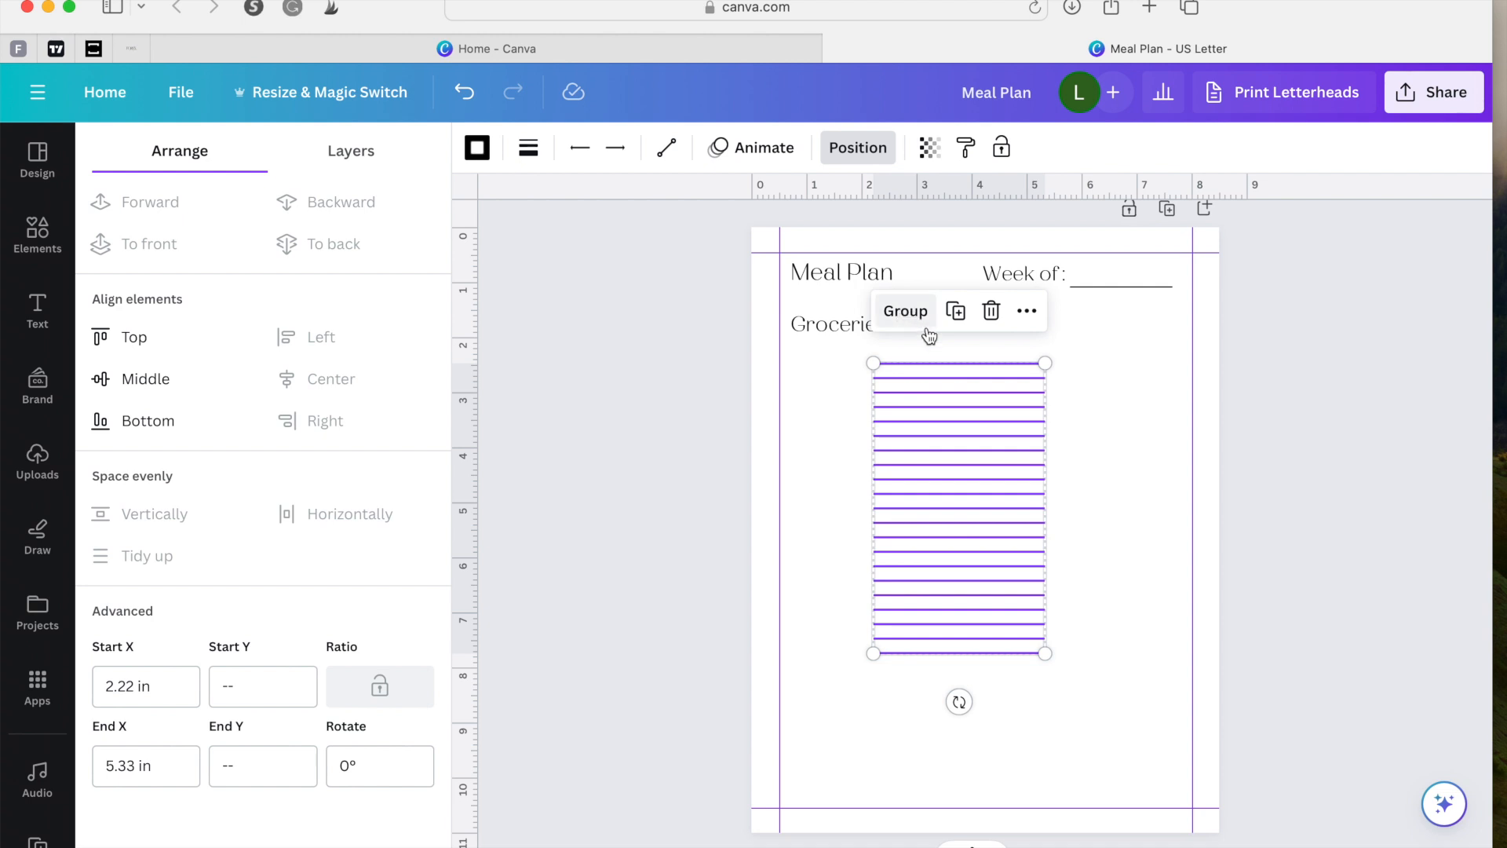
{"action": "left_click_drag", "start_coordinate": [943, 579], "coordinate": [890, 556]}
{"action": "left_click", "coordinate": [704, 628]}
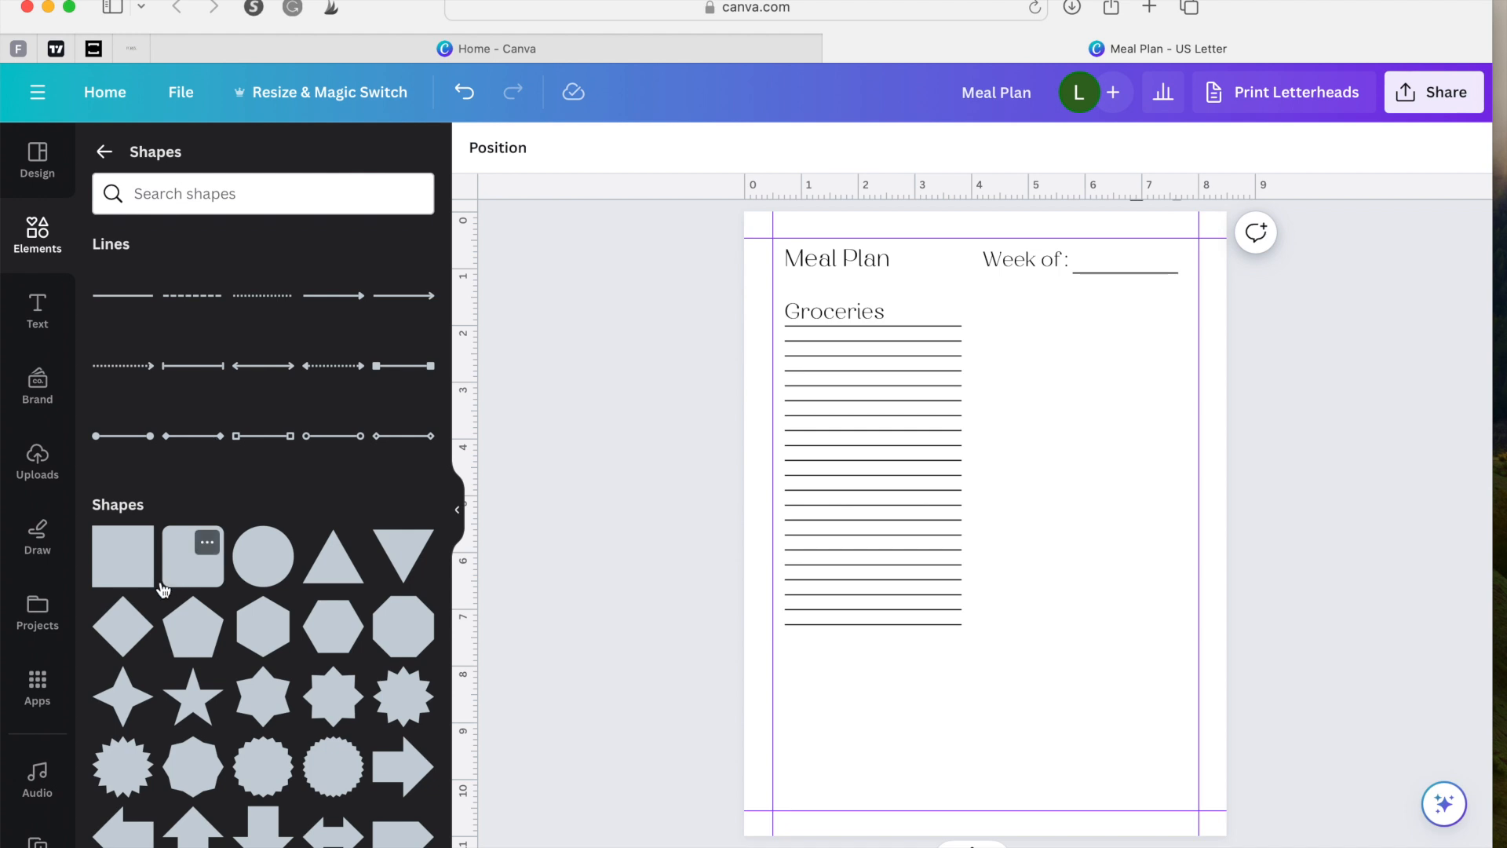
Step: Add a square level with the top grocery line and stretch it into a tall rectangle filling the empty area beside the groceries list
{"action": "left_click", "coordinate": [122, 556]}
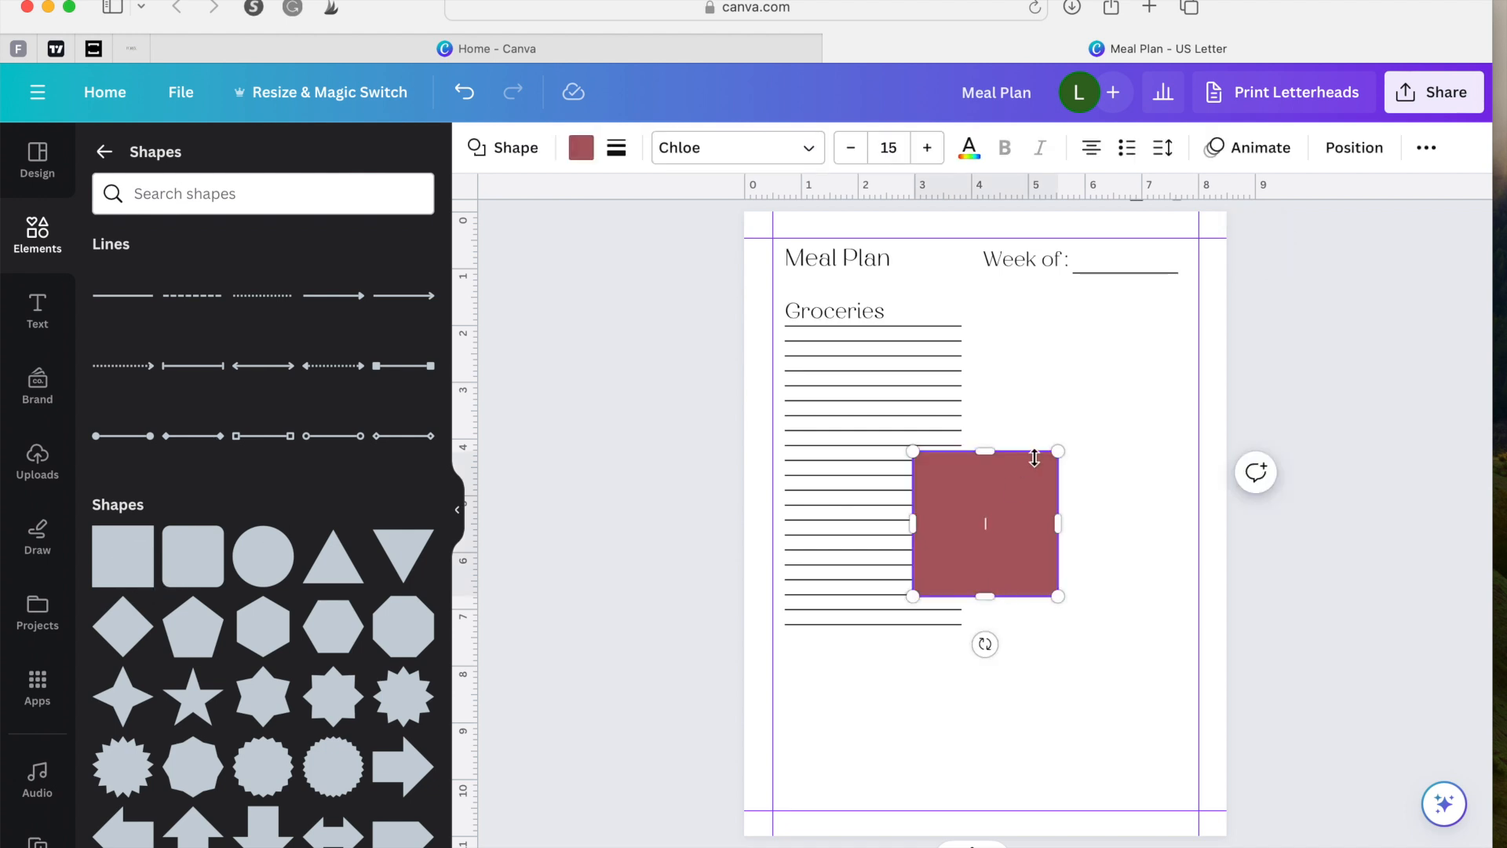
{"action": "left_click", "coordinate": [1118, 530]}
{"action": "left_click_drag", "start_coordinate": [955, 535], "coordinate": [1073, 403]}
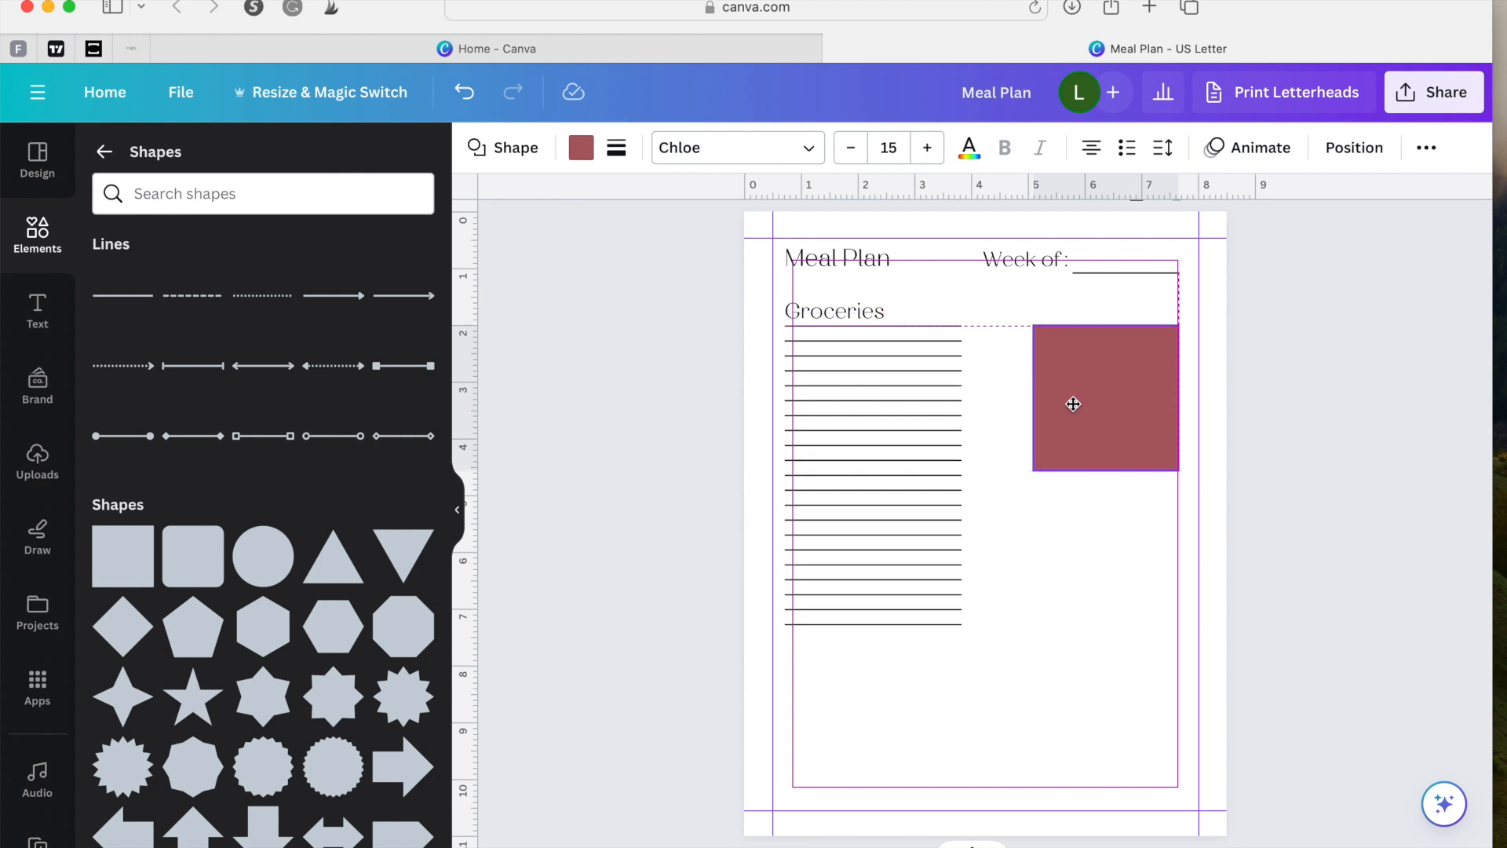
{"action": "left_click_drag", "start_coordinate": [1073, 404], "coordinate": [1073, 405]}
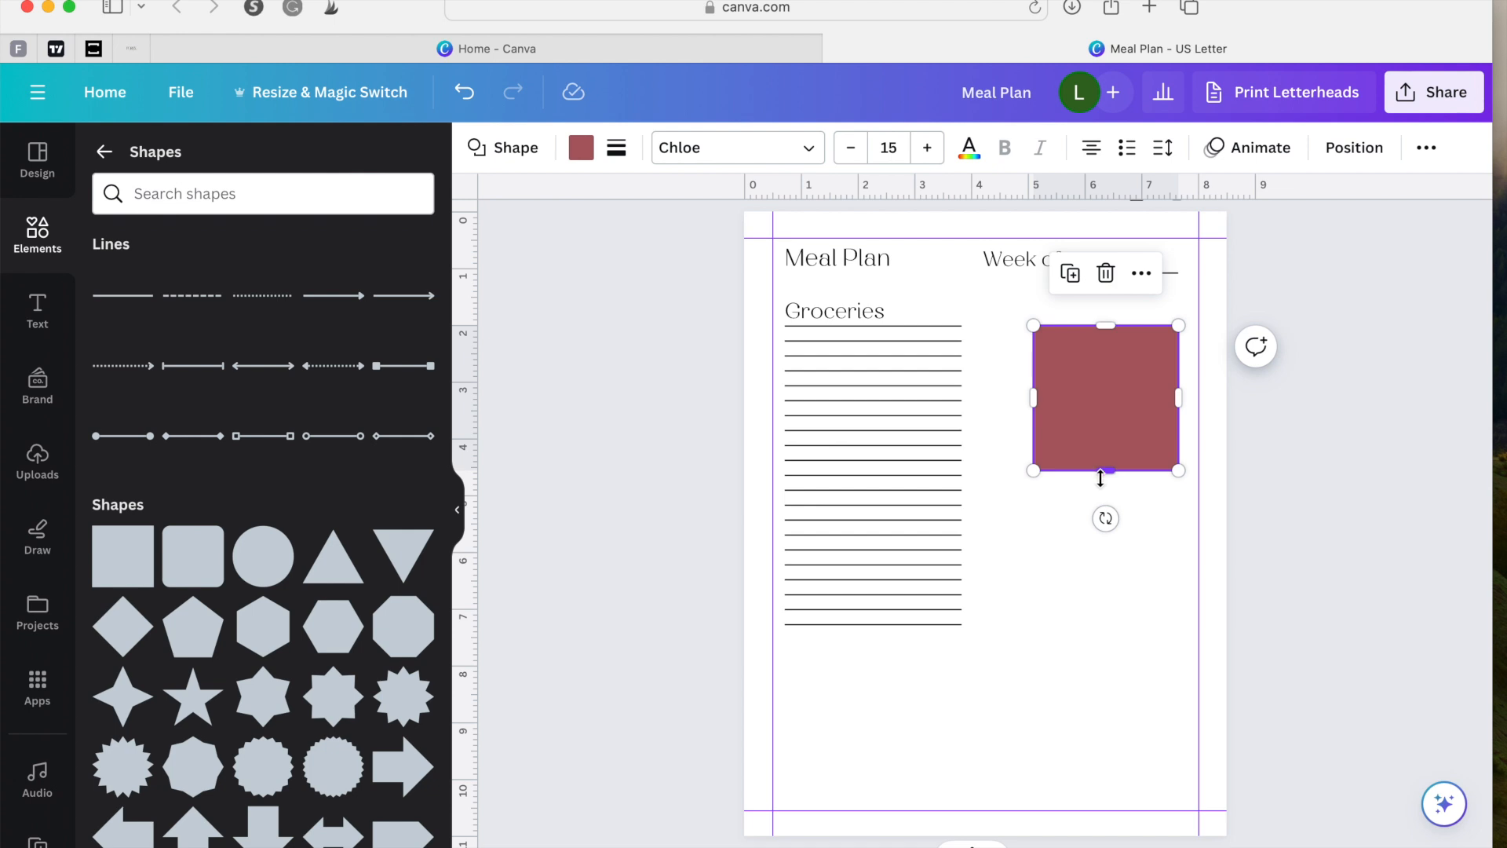
{"action": "left_click_drag", "start_coordinate": [1100, 478], "coordinate": [1121, 773]}
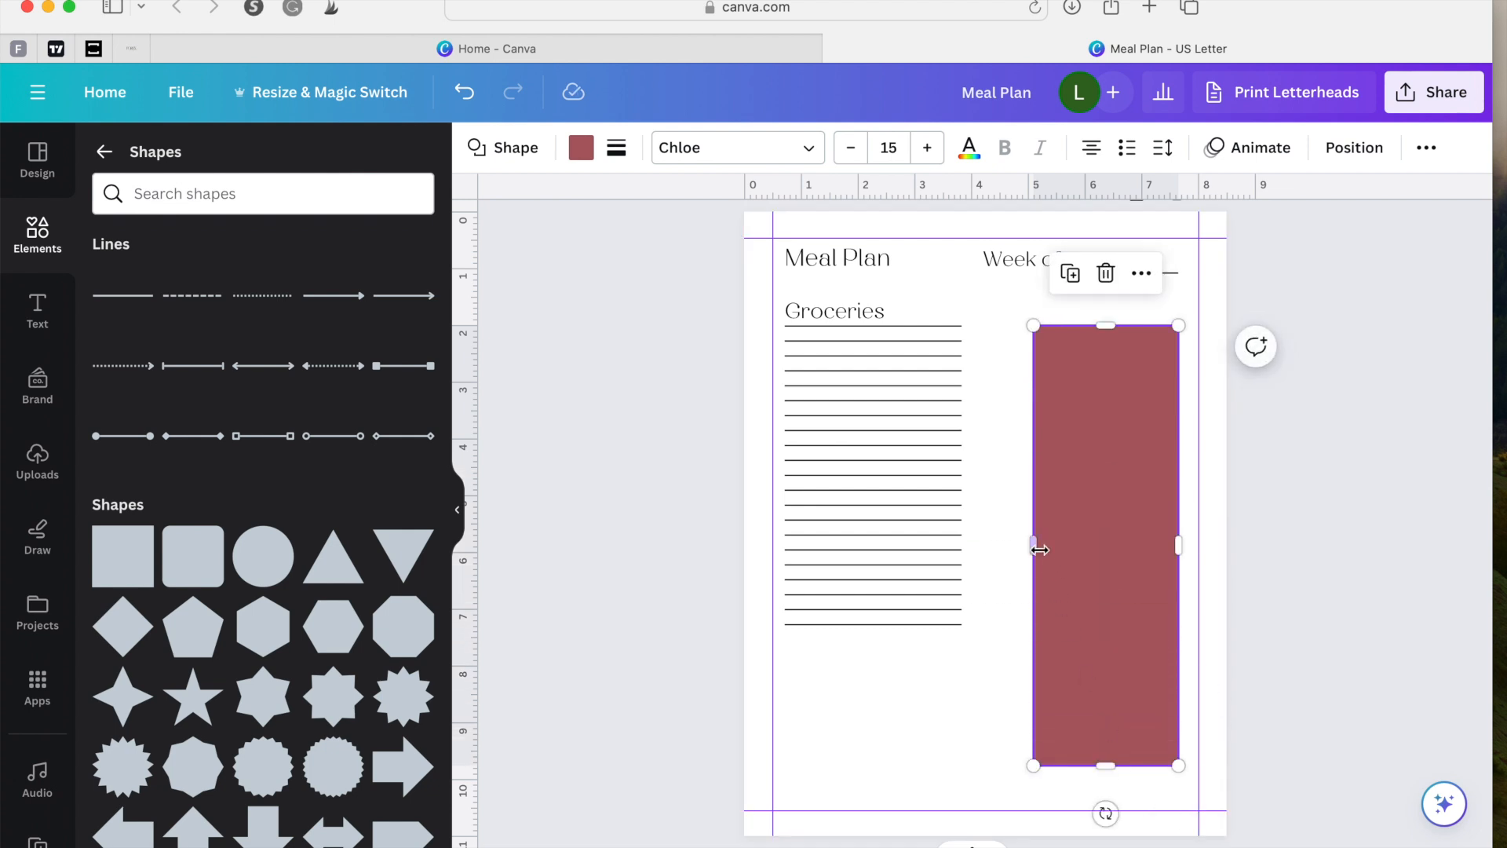
{"action": "left_click_drag", "start_coordinate": [1036, 547], "coordinate": [990, 546]}
{"action": "left_click_drag", "start_coordinate": [1176, 546], "coordinate": [1188, 548]}
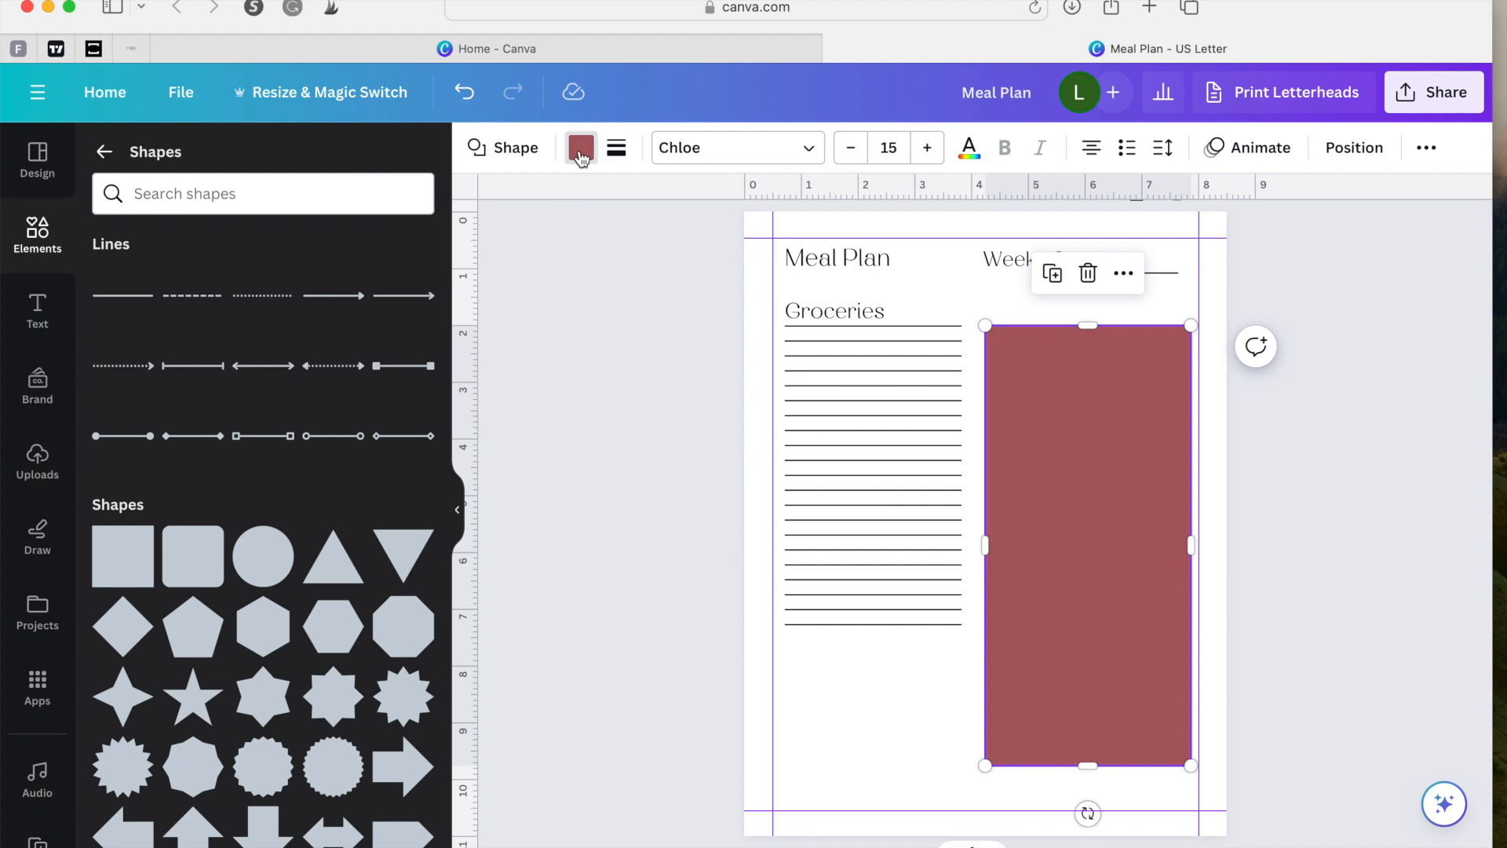
Step: Remove the tall rectangle's fill colour and give it a solid border with a weight of 2
{"action": "left_click", "coordinate": [580, 149]}
{"action": "left_click", "coordinate": [186, 270]}
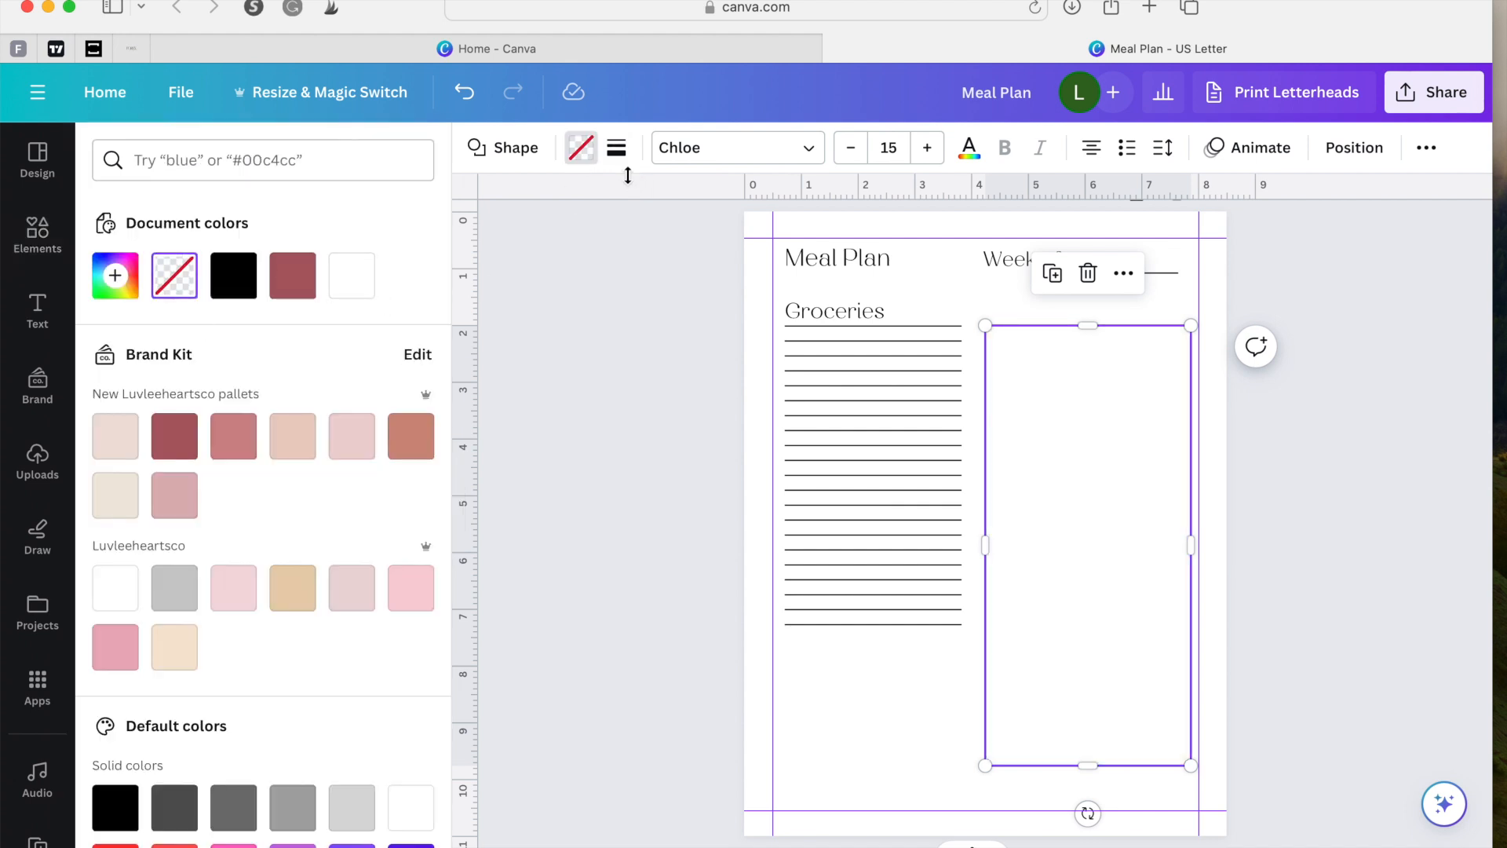
{"action": "left_click", "coordinate": [617, 148]}
{"action": "left_click", "coordinate": [712, 210]}
{"action": "left_click", "coordinate": [925, 247]}
{"action": "key", "text": "Return"}
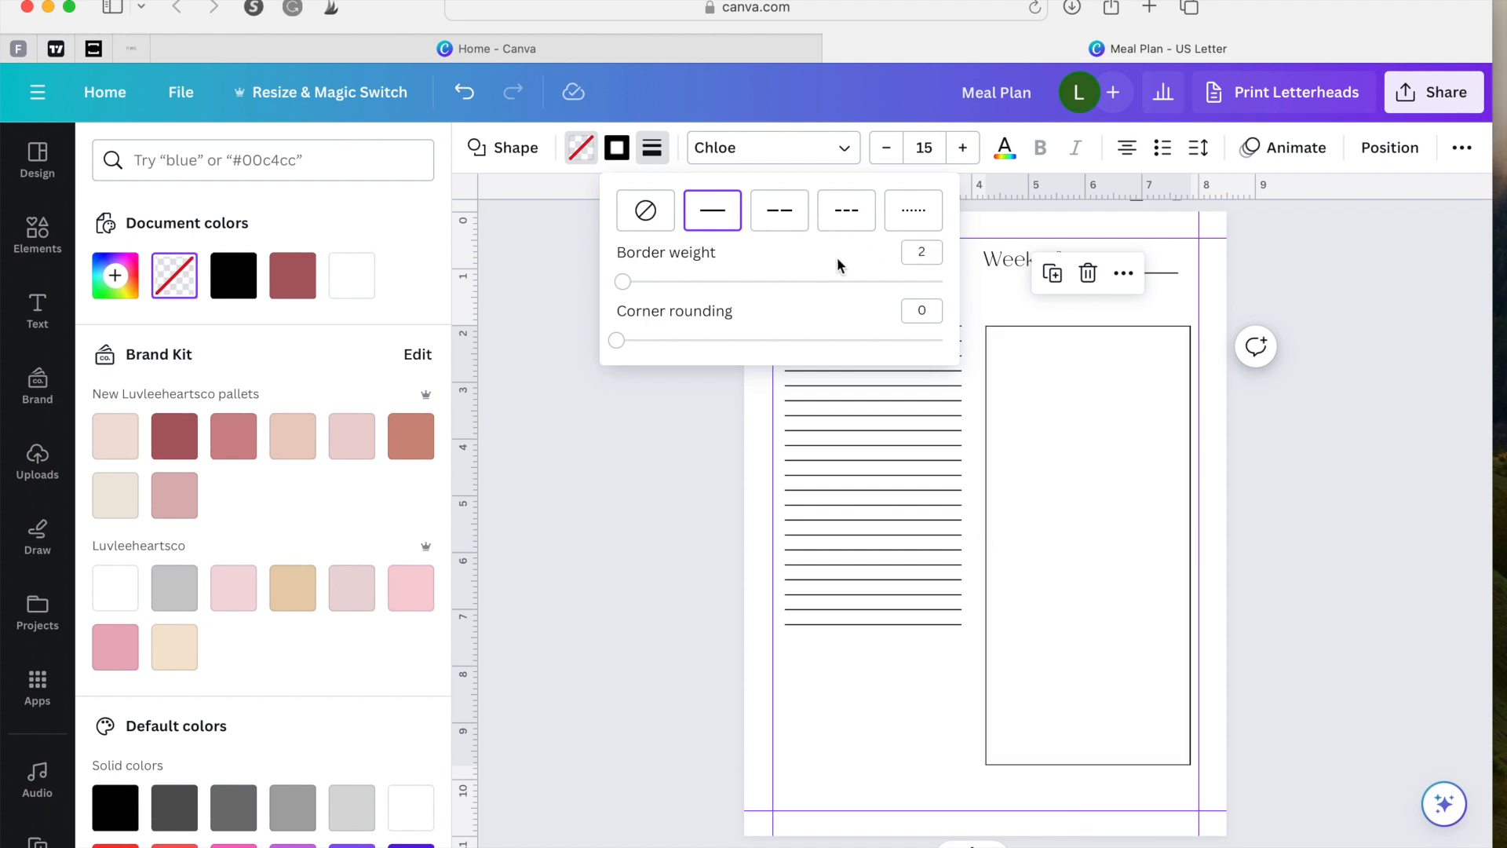
{"action": "left_click", "coordinate": [719, 564]}
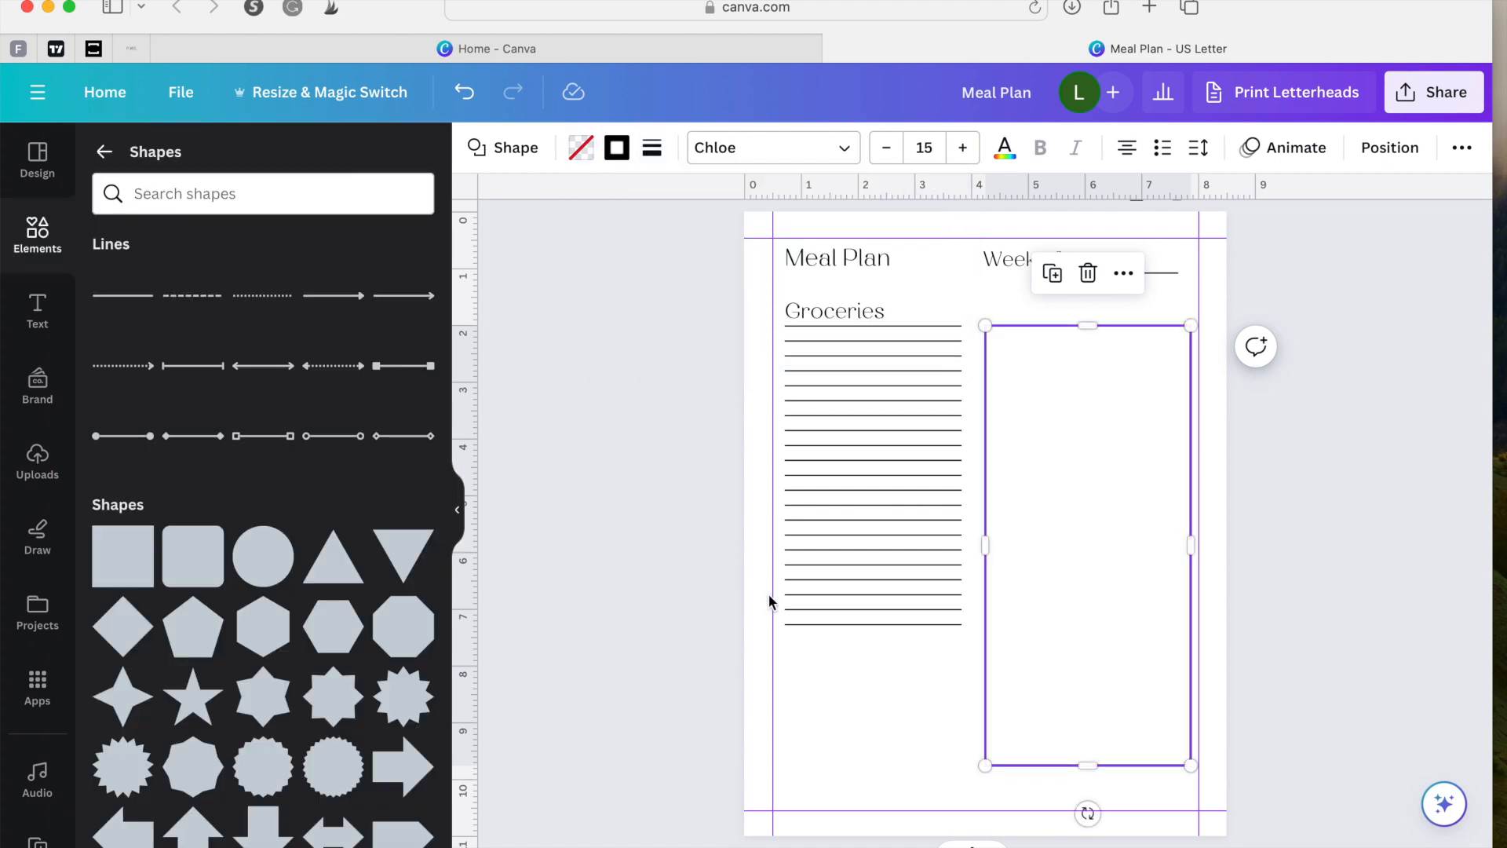
Step: Add a "Monday" text label and place it centred near the top edge inside the tall box
{"action": "left_click", "coordinate": [888, 680]}
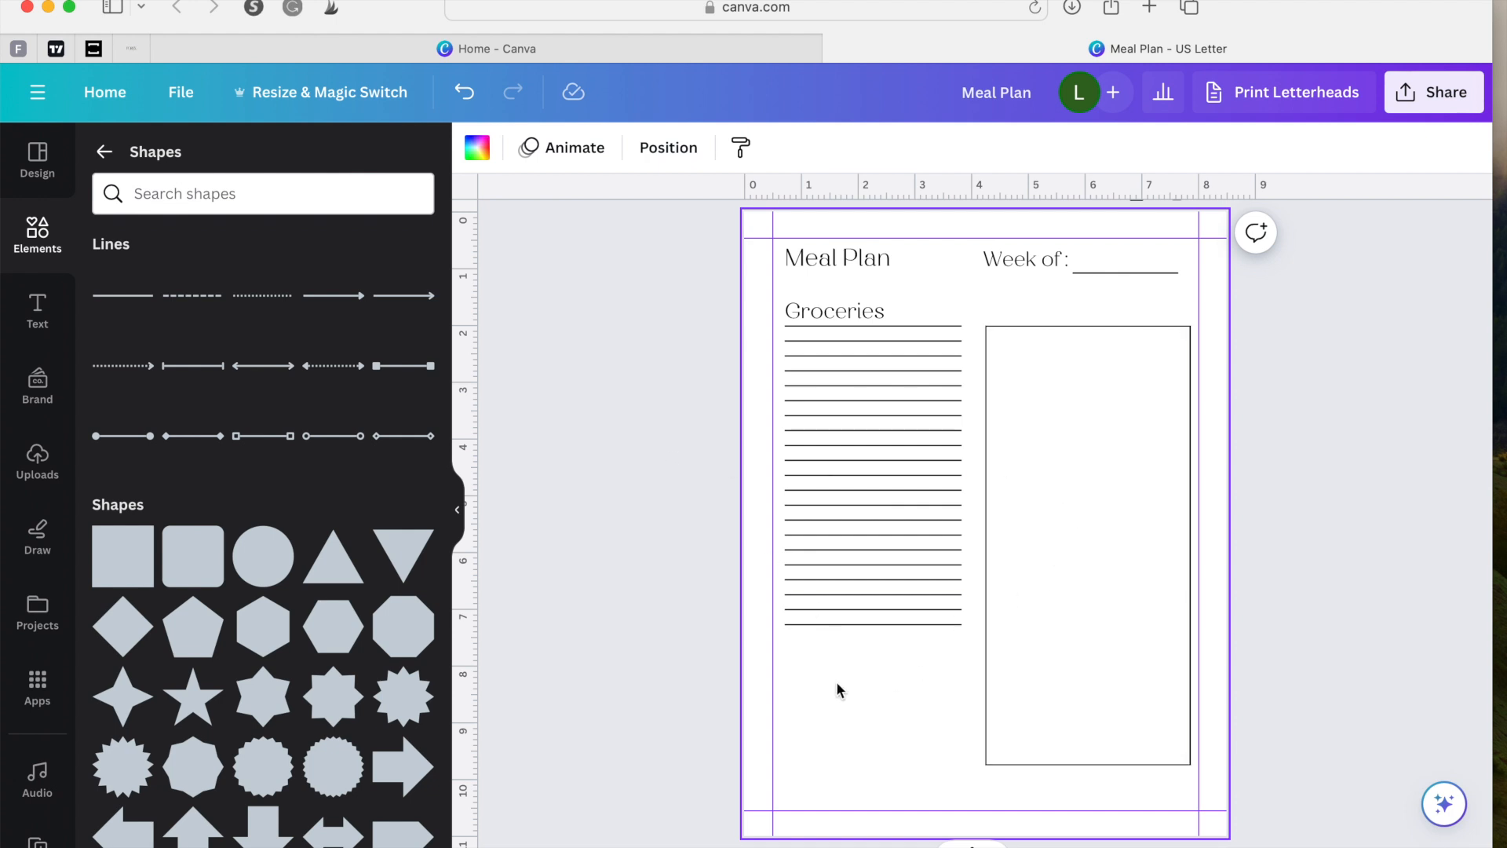
{"action": "type", "text": "tMonday"}
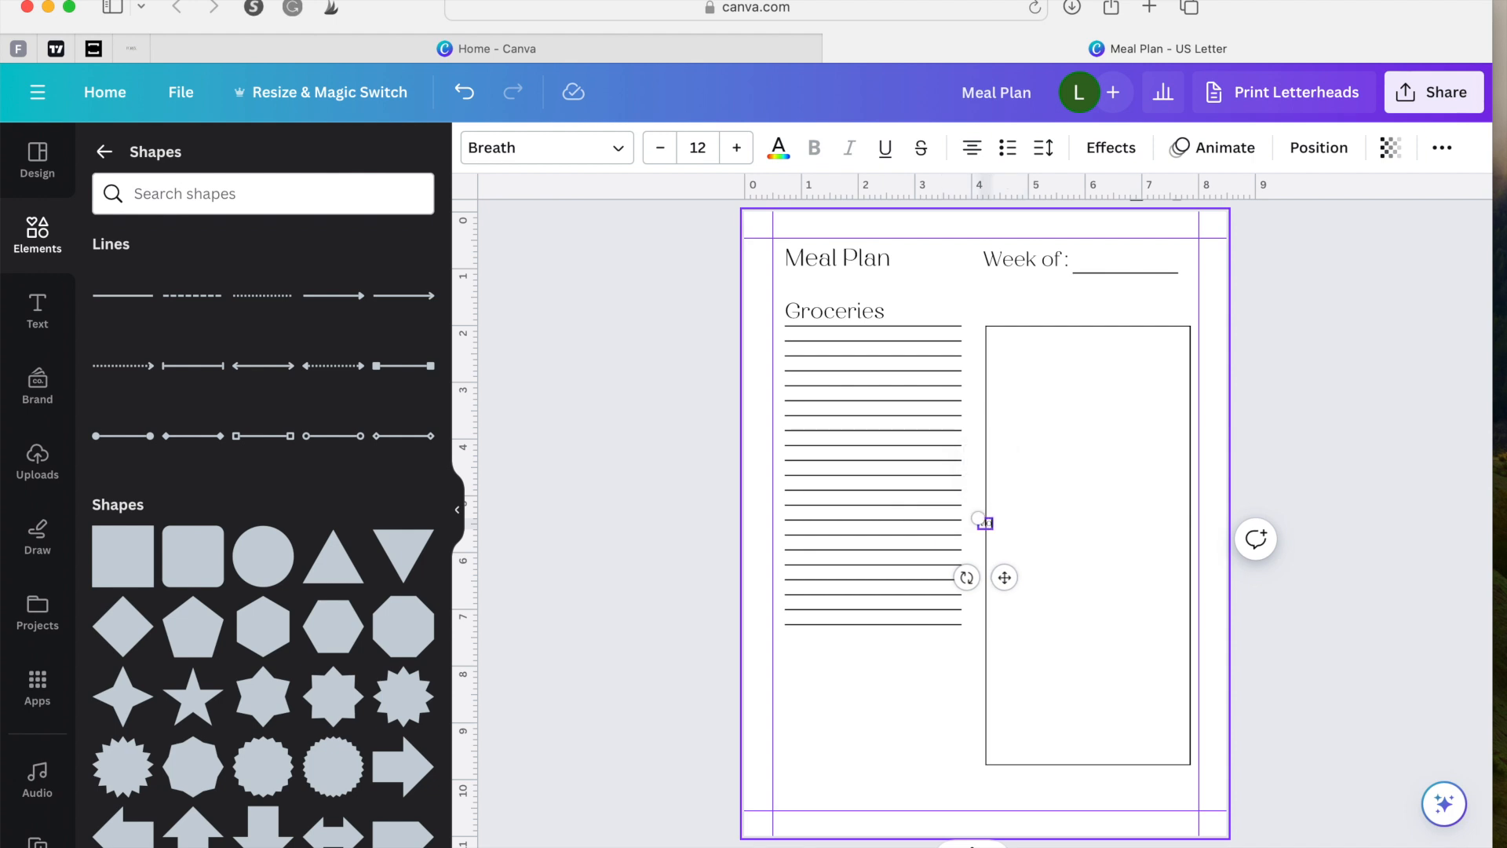
{"action": "left_click_drag", "start_coordinate": [1004, 578], "coordinate": [1104, 397]}
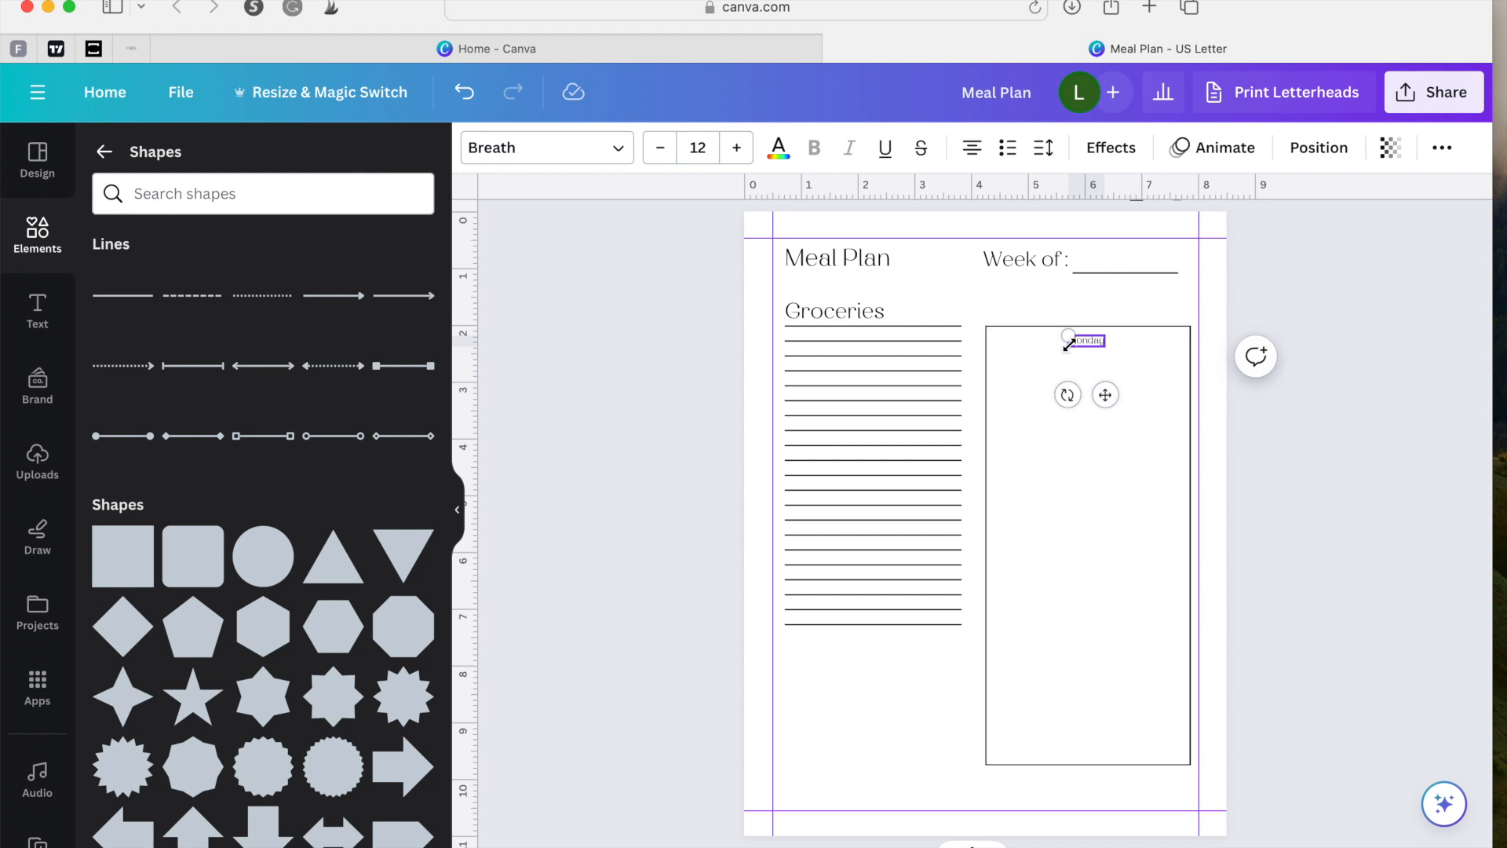
{"action": "left_click", "coordinate": [1102, 485]}
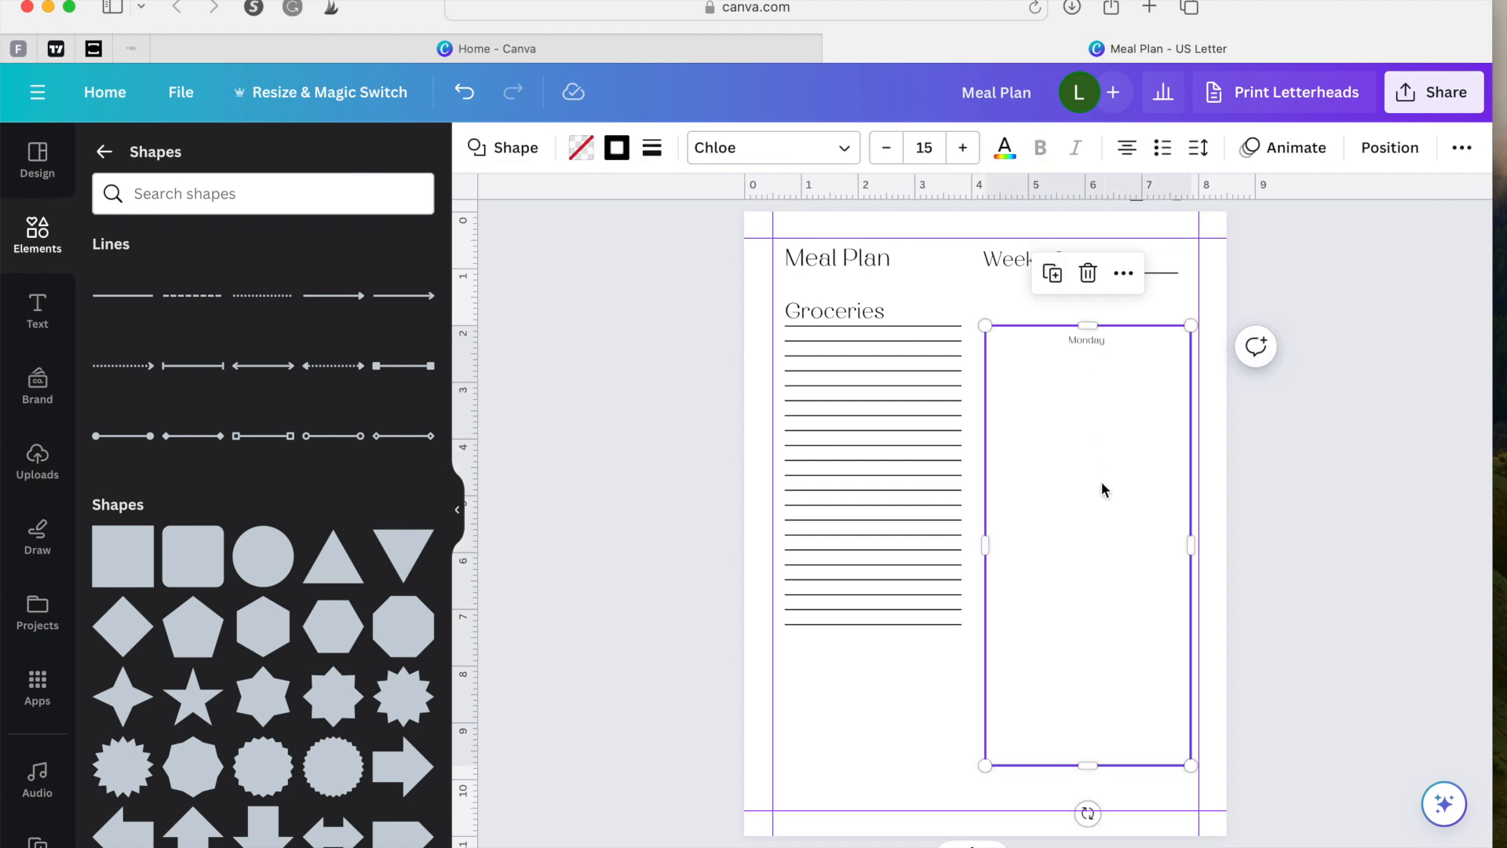
{"action": "left_click", "coordinate": [1103, 483]}
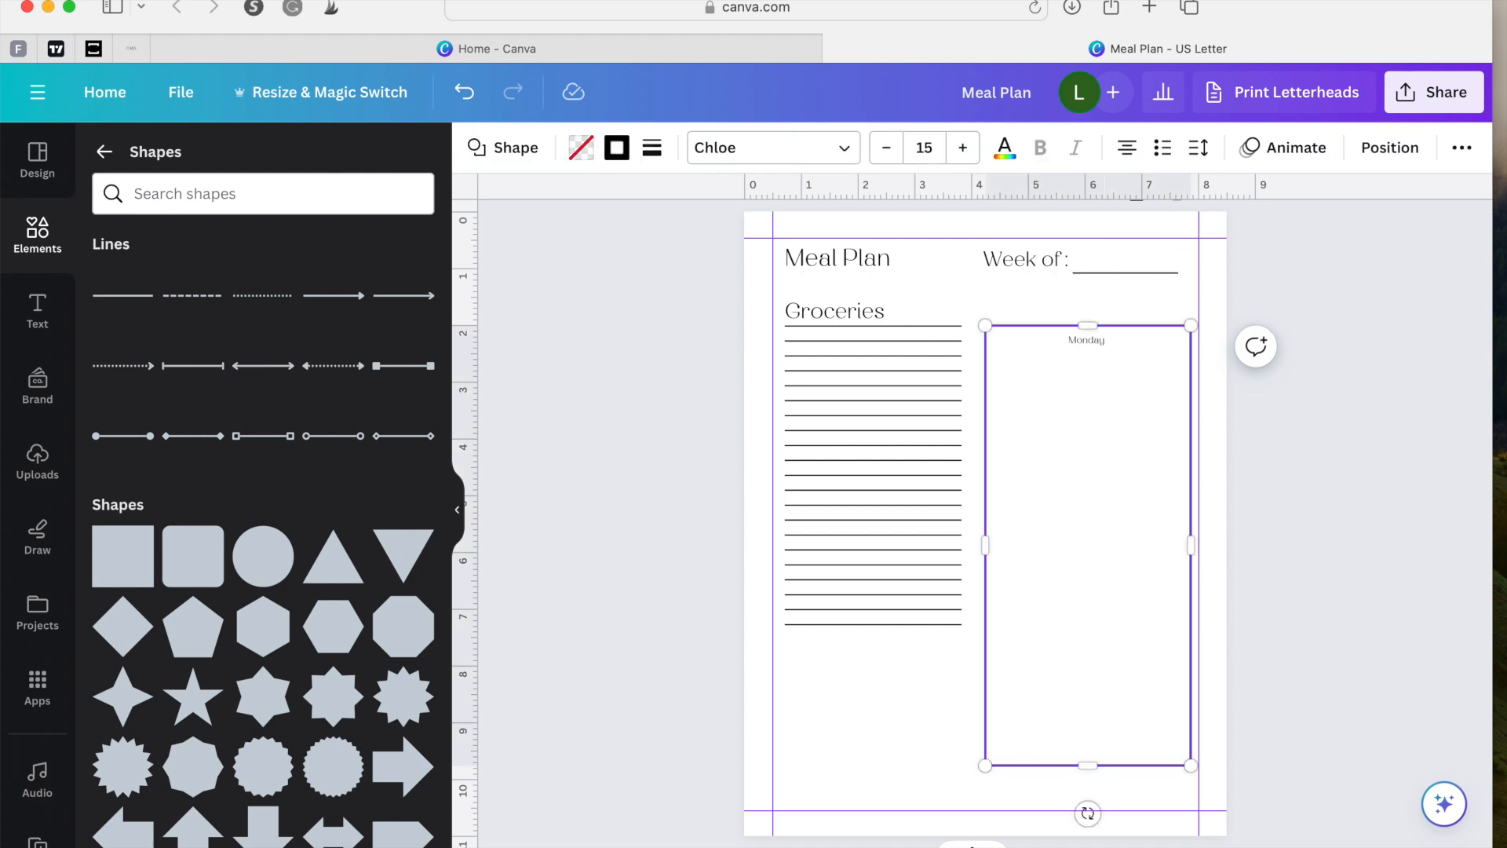
Step: Add a "Tuesday" text label and place it in the box below "Monday", centred on it
{"action": "left_click", "coordinate": [885, 696]}
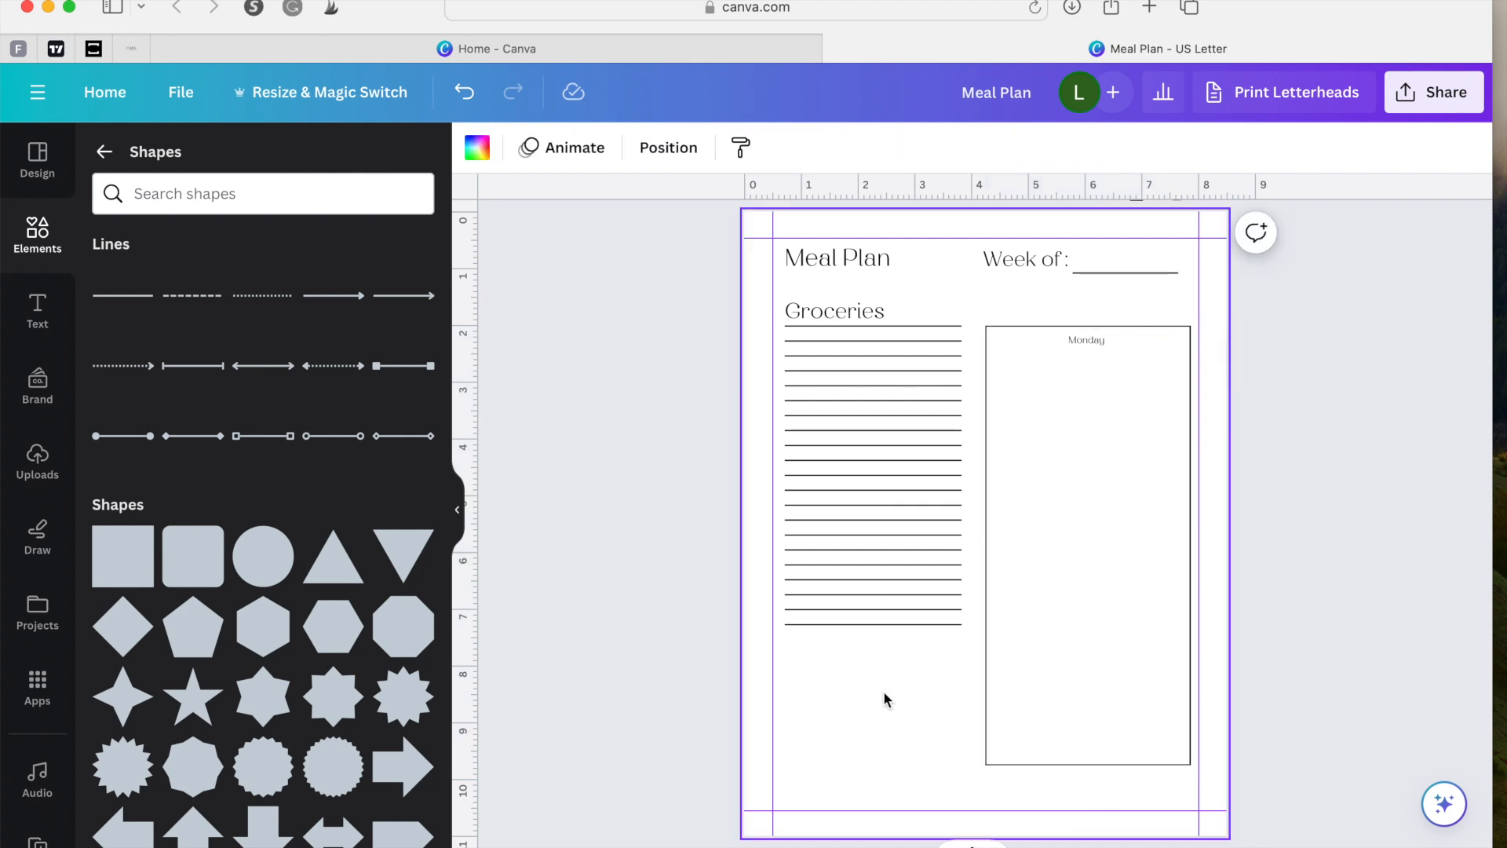
{"action": "type", "text": "tBuesday"}
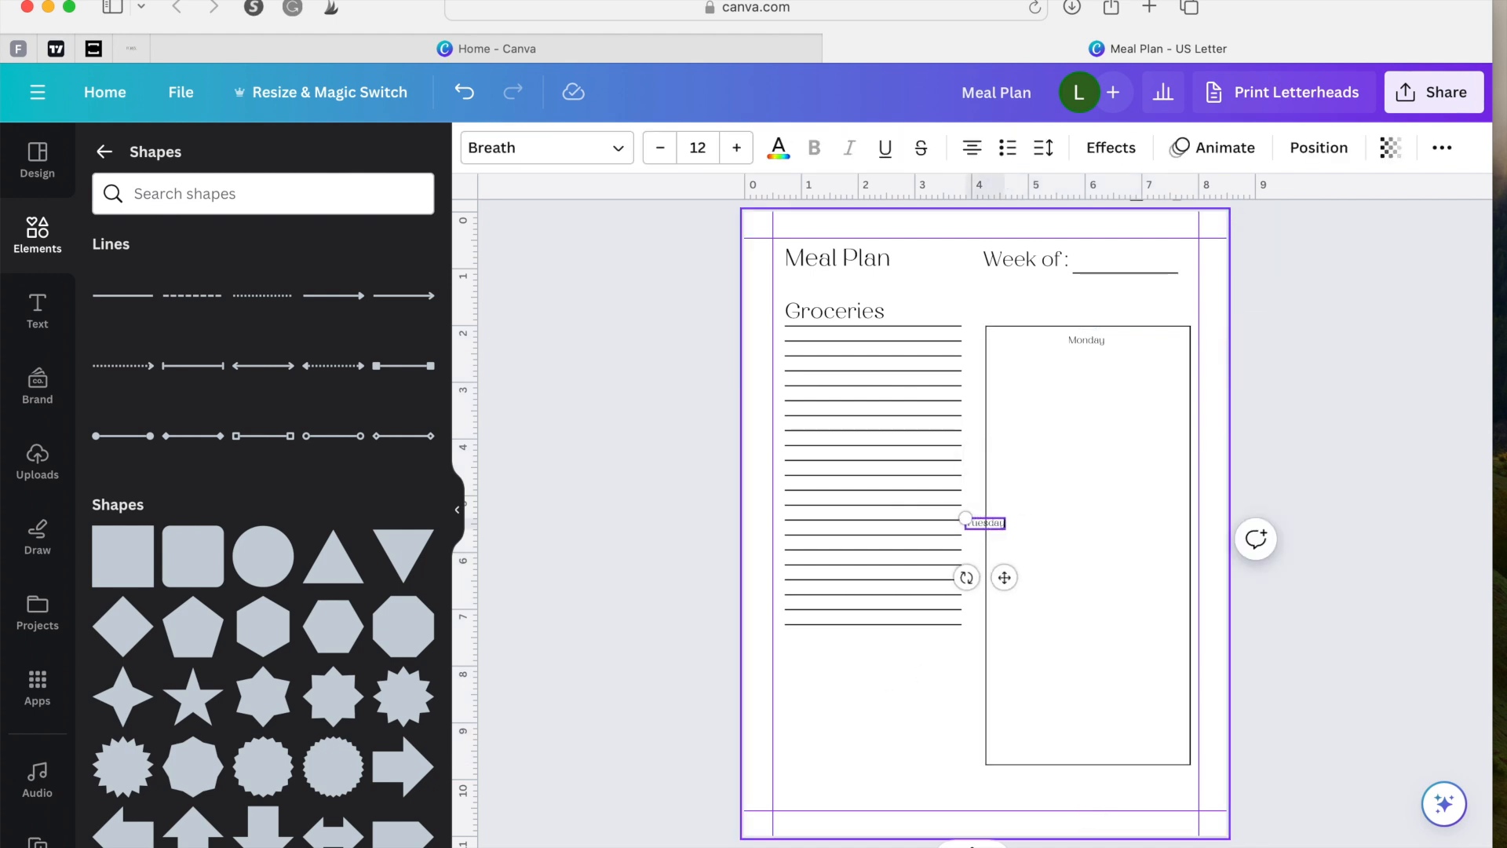
{"action": "left_click_drag", "start_coordinate": [1004, 578], "coordinate": [1107, 445]}
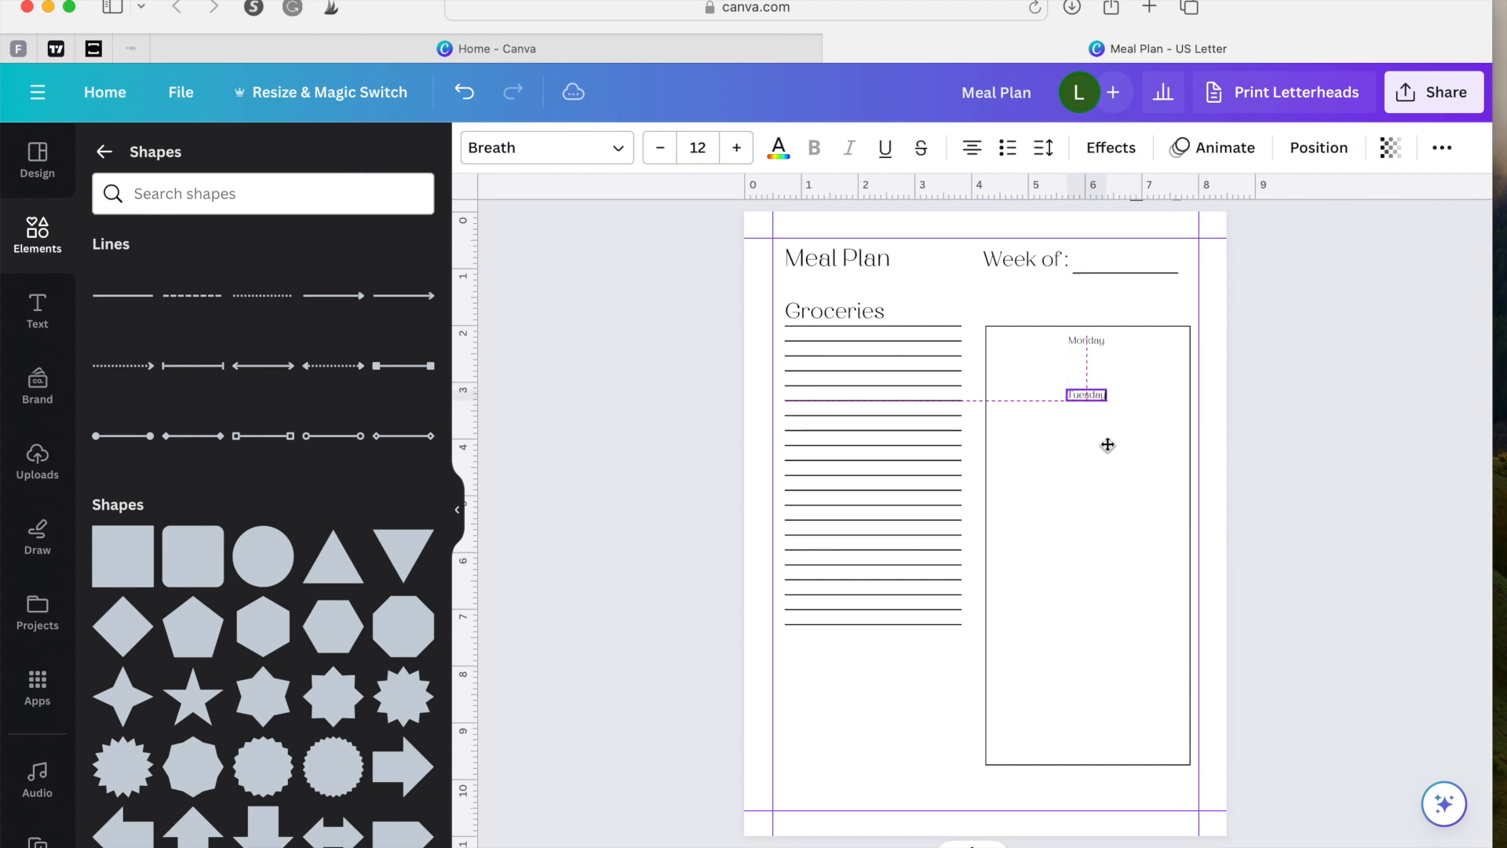
{"action": "left_click", "coordinate": [1059, 496]}
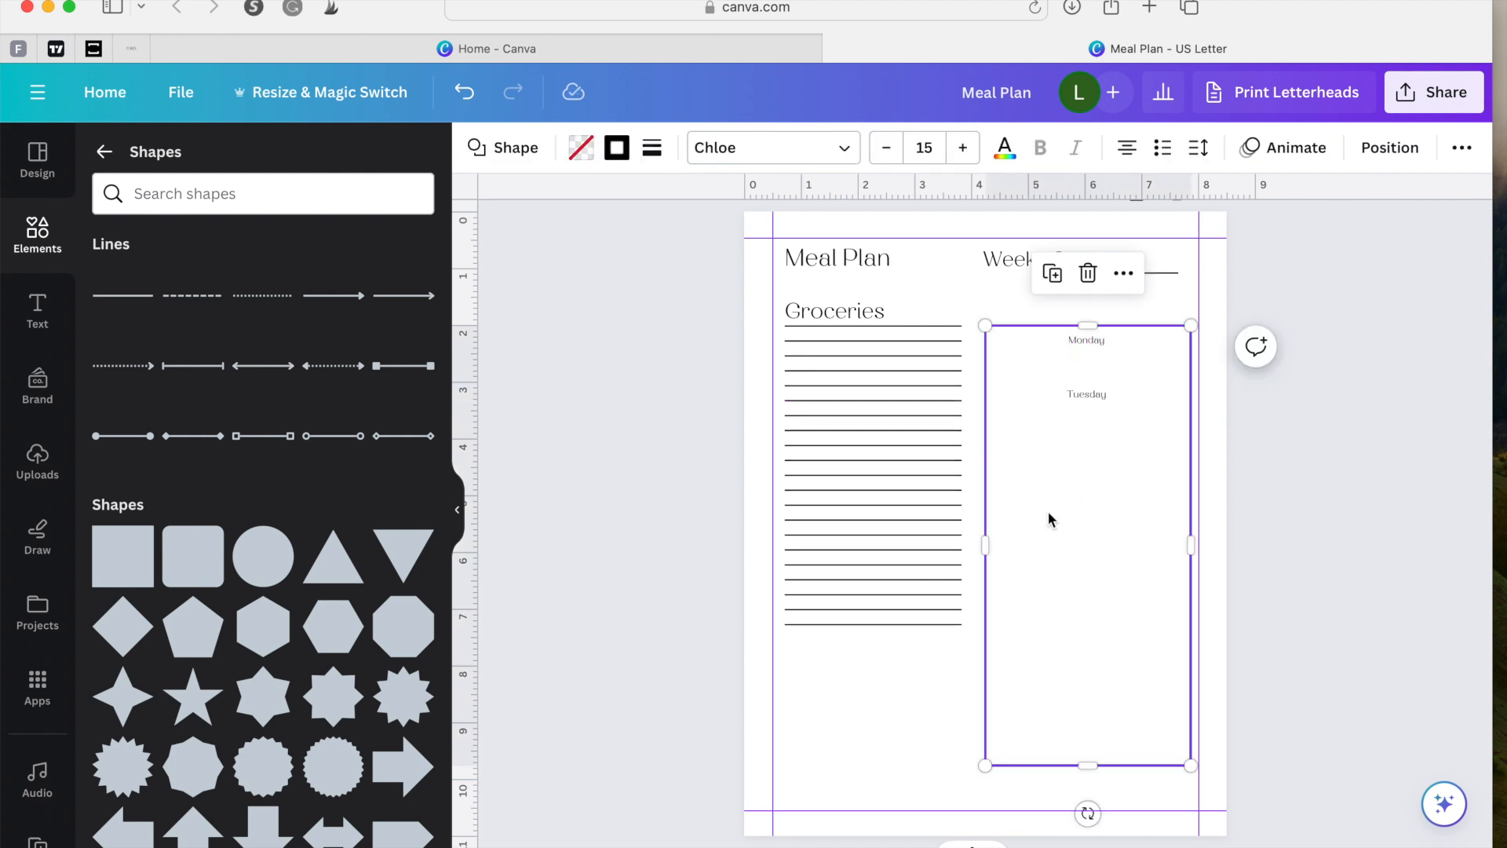
{"action": "left_click", "coordinate": [1050, 512]}
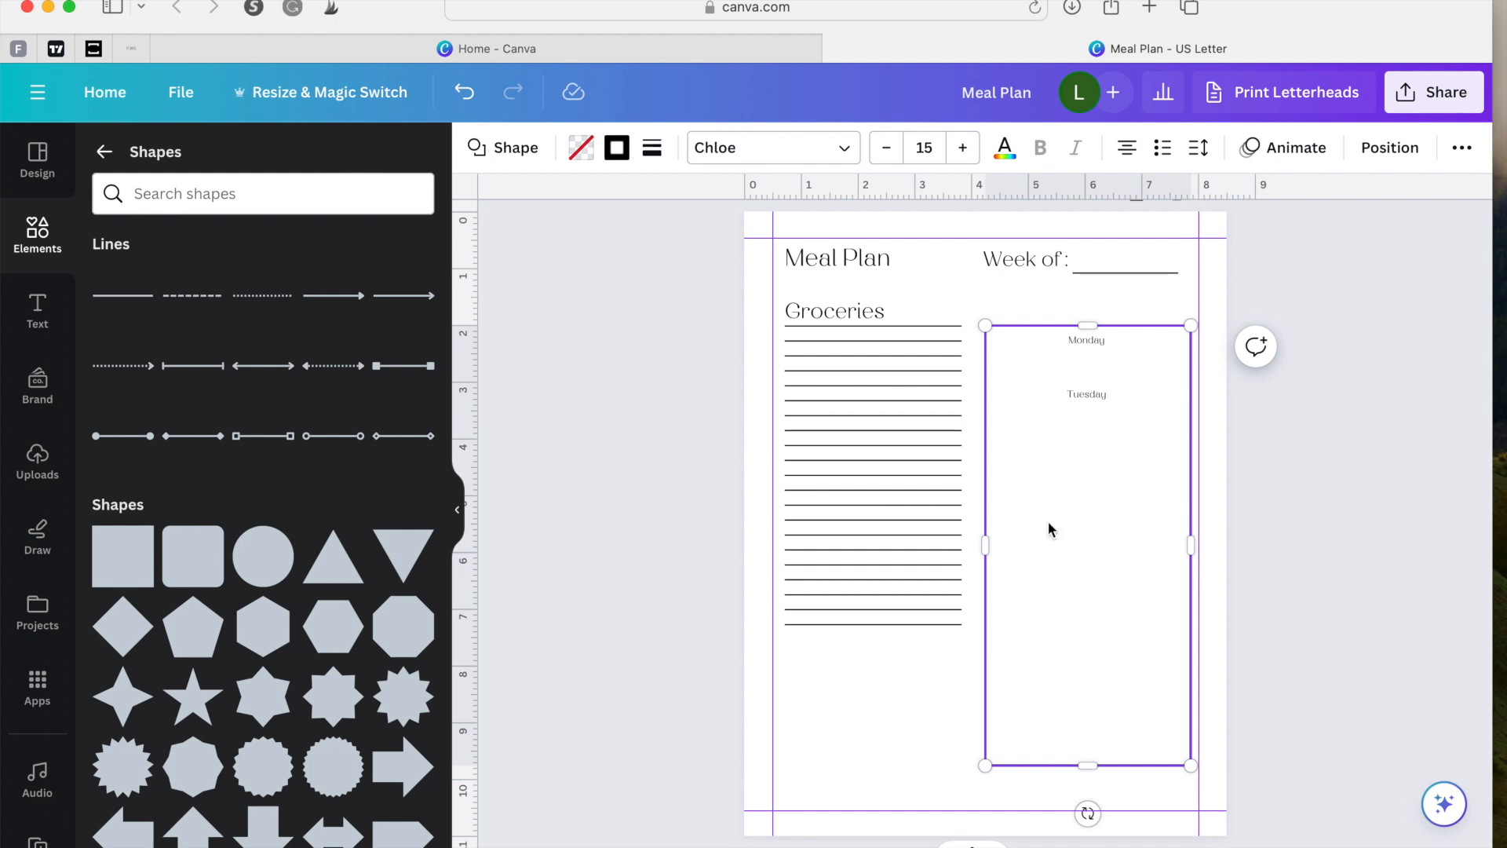
Step: Add a "Wednesday" text label and place it in the box below "Tuesday", centred with the labels above
{"action": "left_click", "coordinate": [888, 675]}
{"action": "type", "text": "text"}
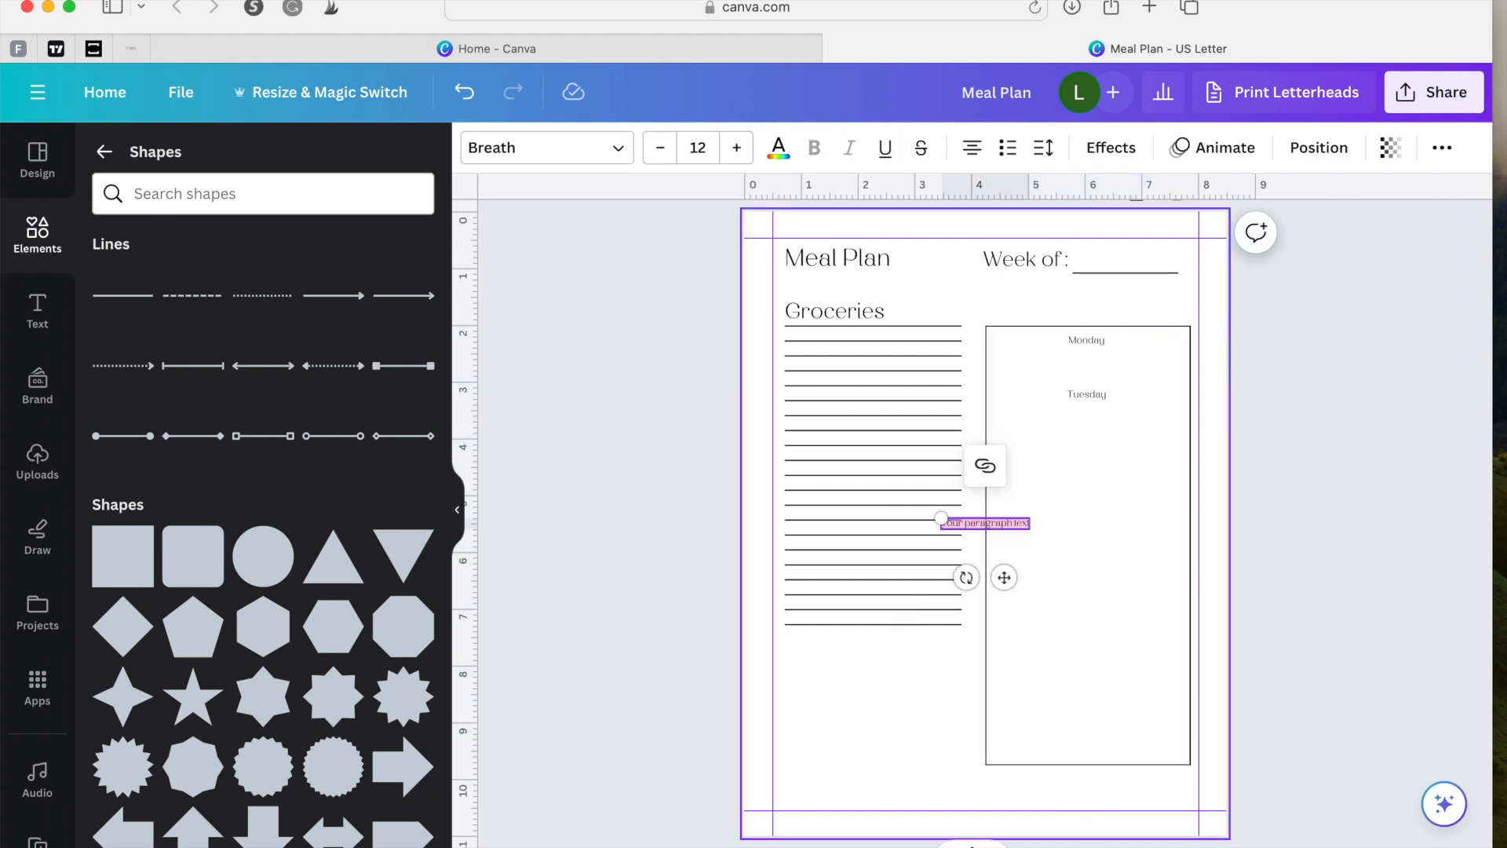
{"action": "type", "text": "Wednesday"}
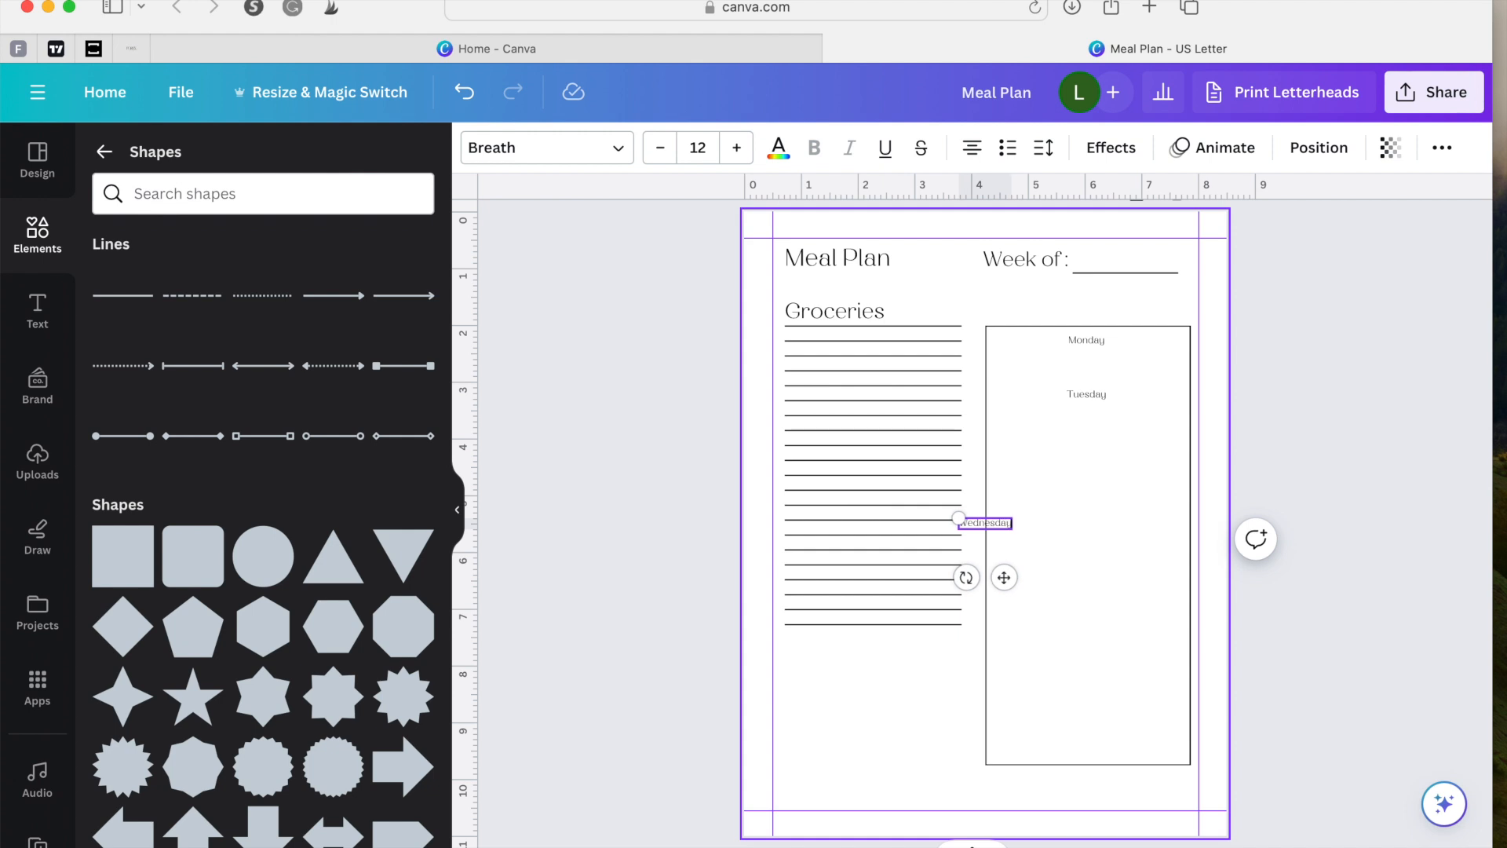
{"action": "left_click_drag", "start_coordinate": [1004, 578], "coordinate": [1108, 516]}
{"action": "left_click", "coordinate": [1065, 636]}
Step: Add a "Thursday" text label and place it in the box below "Wednesday"
{"action": "left_click", "coordinate": [941, 691]}
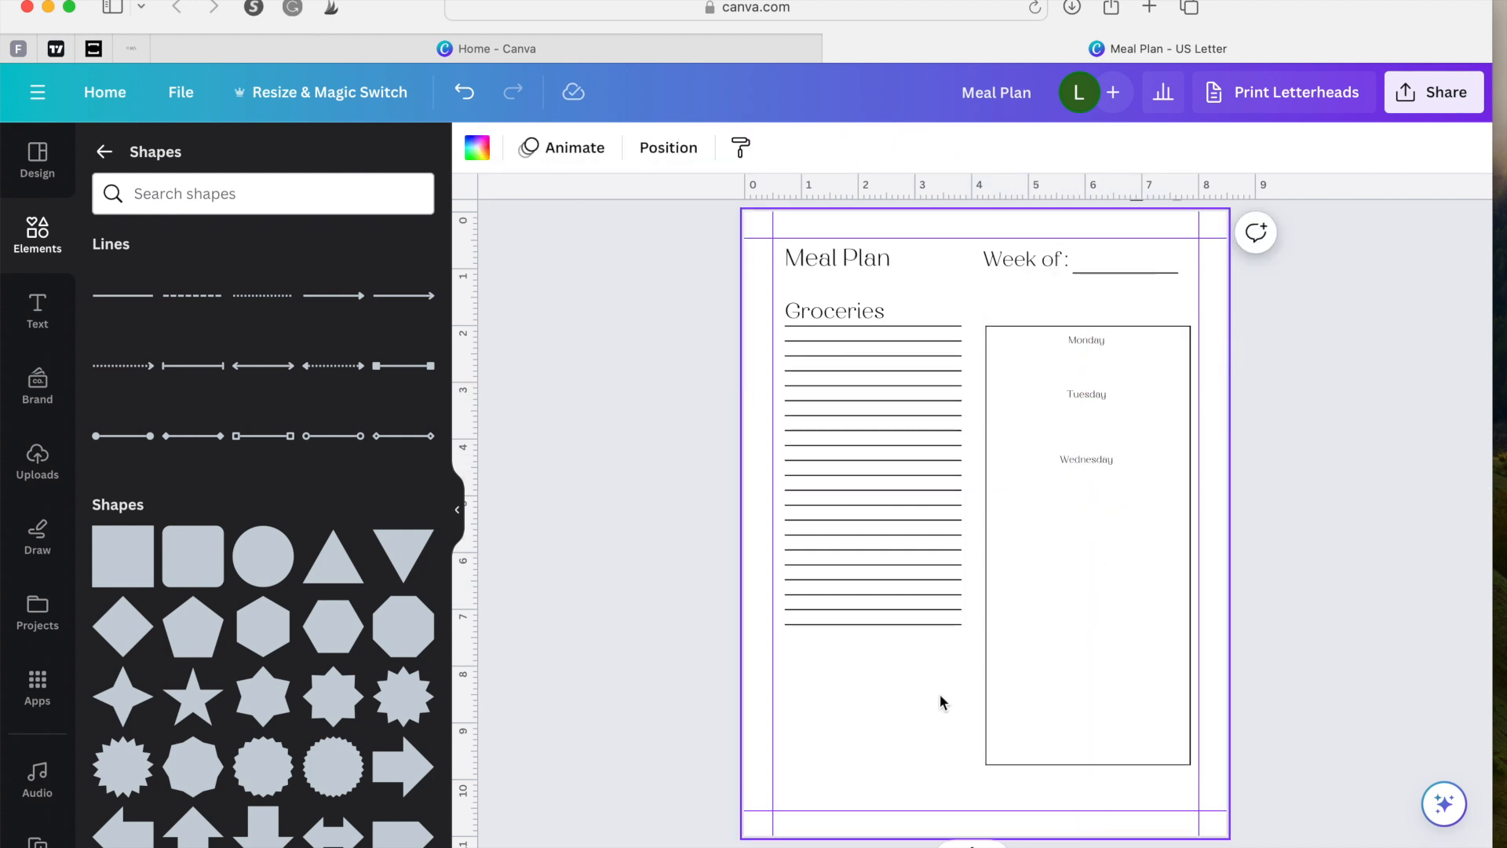
{"action": "type", "text": "t"}
{"action": "type", "text": "Thursday"}
{"action": "left_click_drag", "start_coordinate": [1004, 577], "coordinate": [1102, 560]}
Step: Add a "Friday" text label below "Thursday" in the box, deleting the stray square inserted by mistake
{"action": "left_click", "coordinate": [897, 707]}
{"action": "key", "text": "r"}
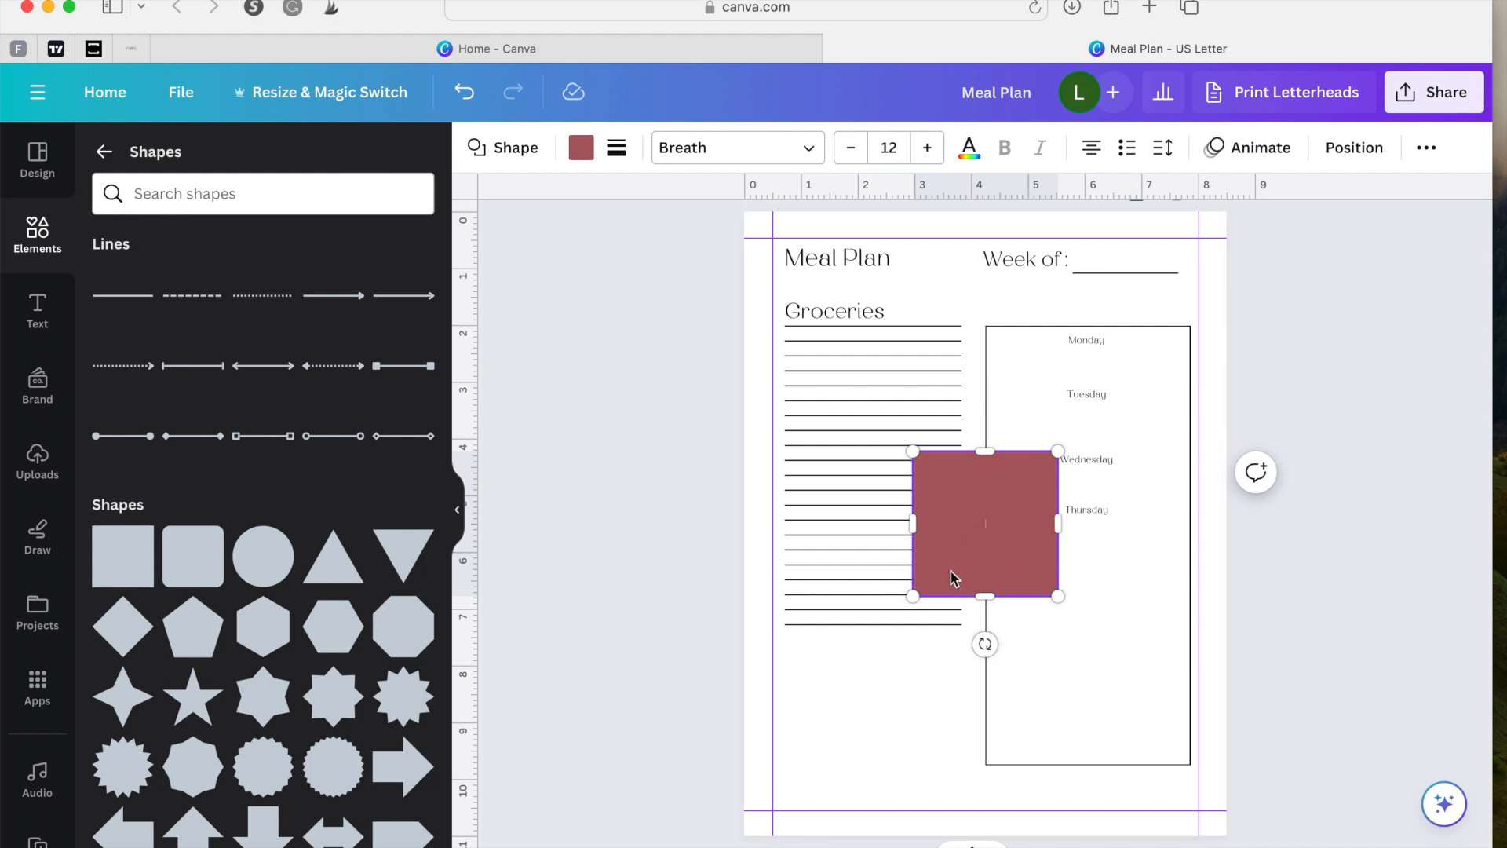
{"action": "key", "text": "BackSpace"}
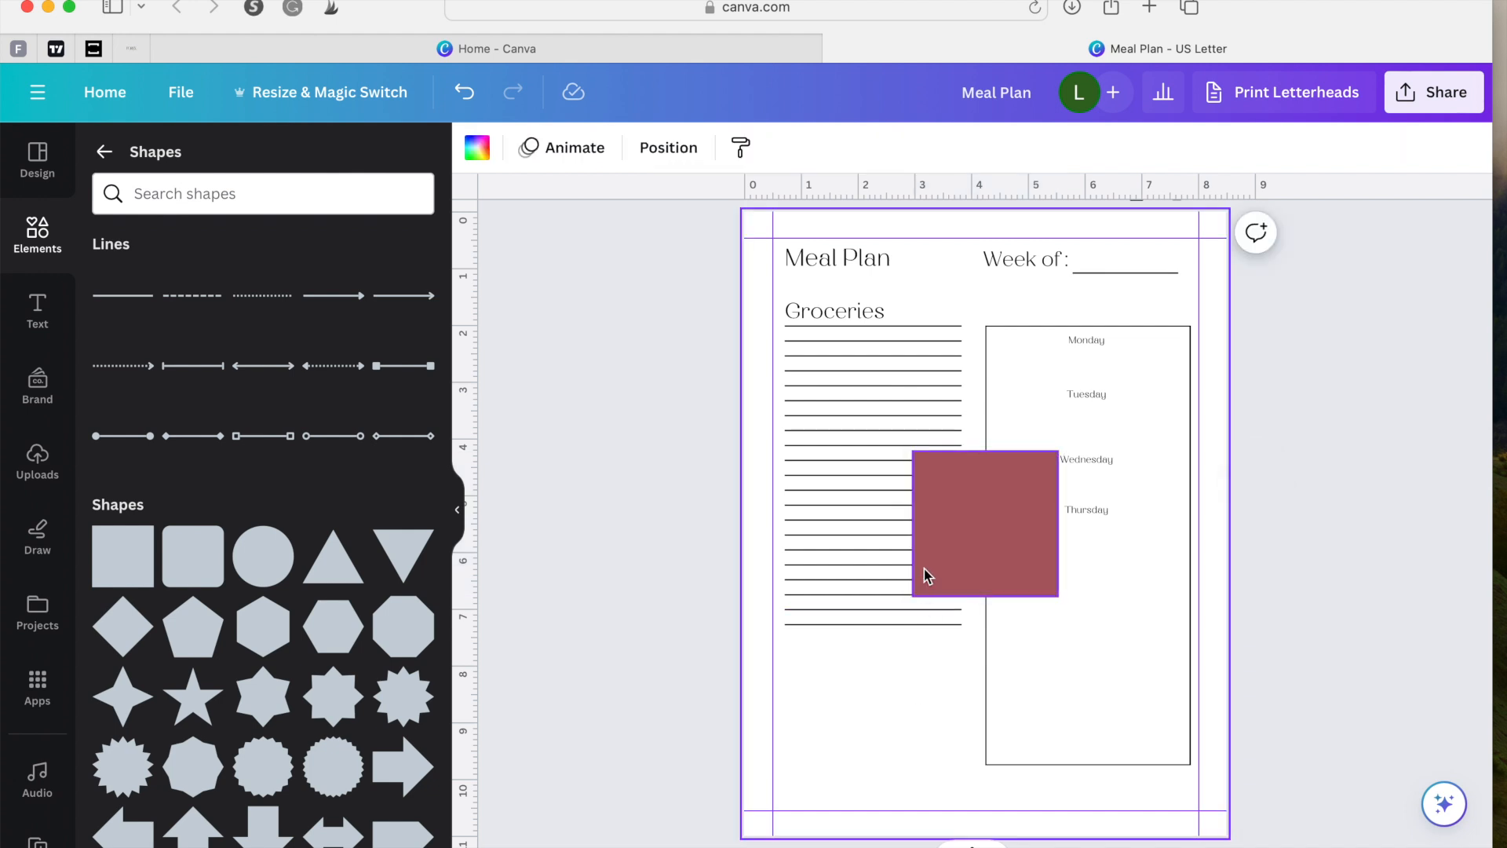
{"action": "key", "text": "t"}
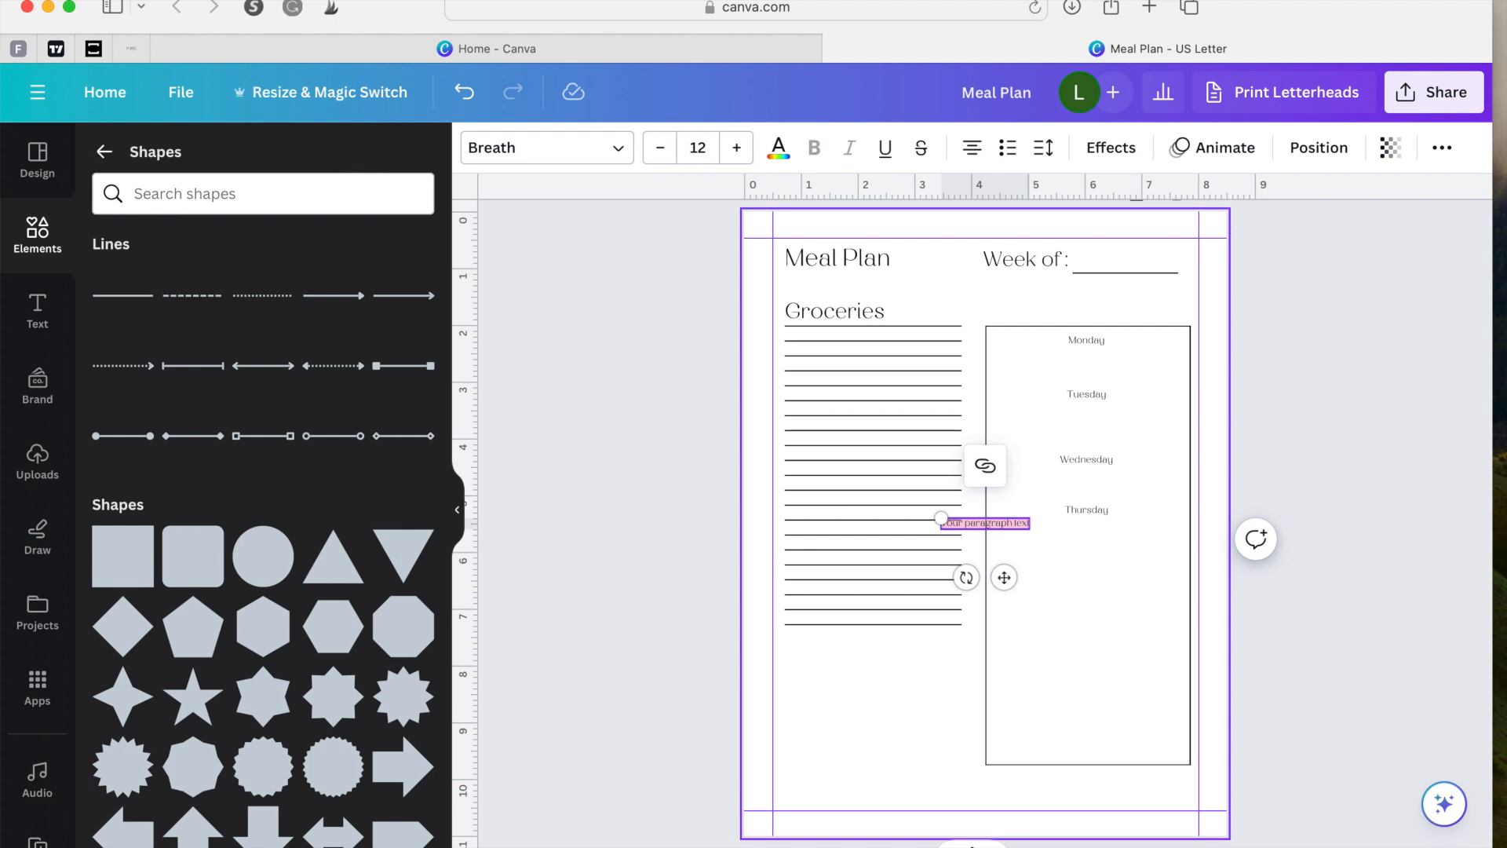
{"action": "left_click_drag", "start_coordinate": [1005, 577], "coordinate": [1110, 629]}
Step: Add "Saturday" and "Sunday" text labels and place them one under the other below "Friday" in the box
{"action": "left_click", "coordinate": [866, 709]}
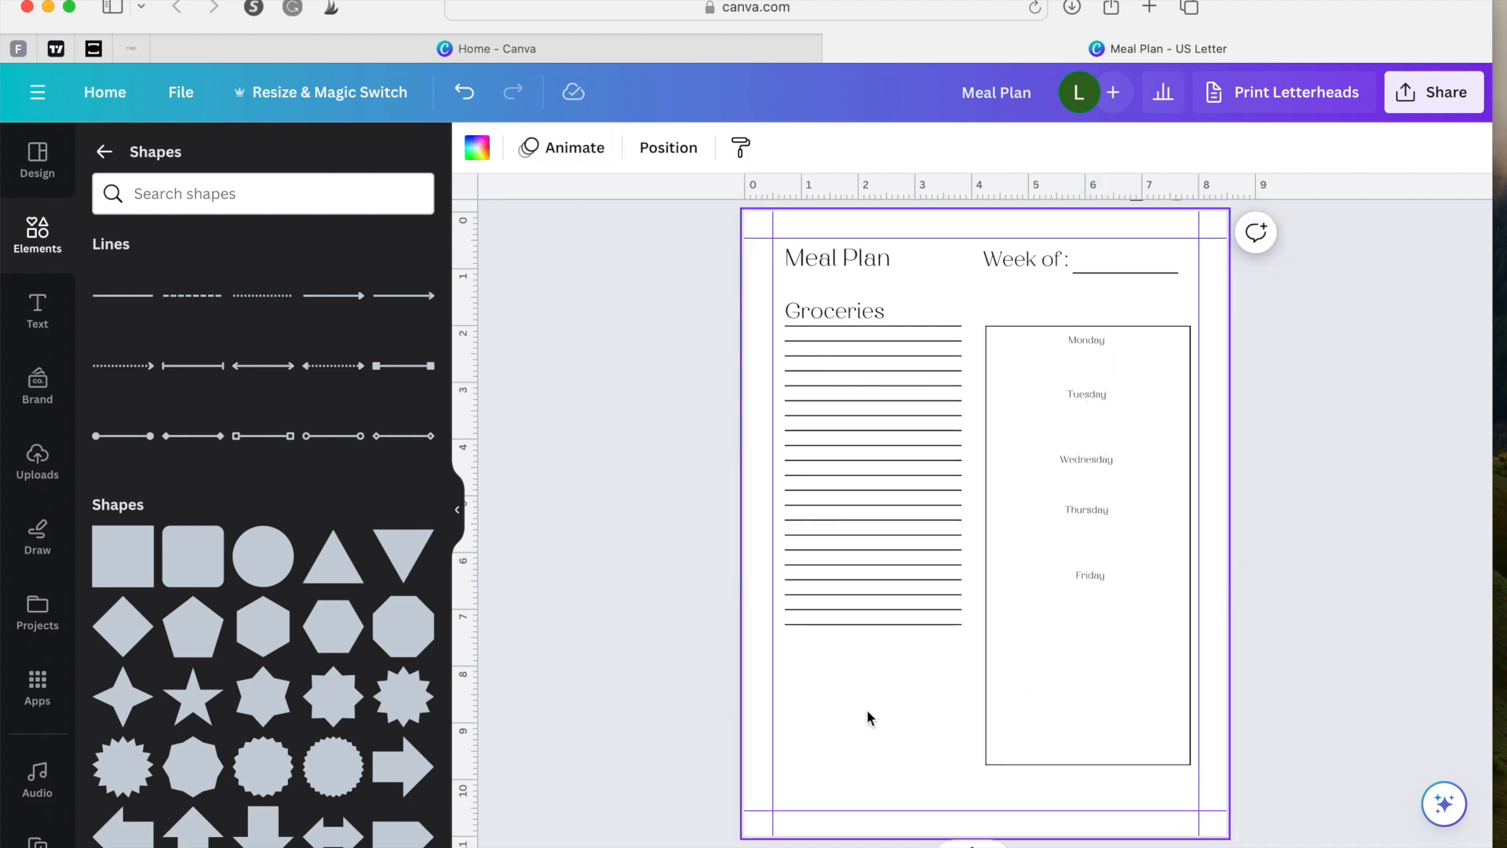
{"action": "type", "text": "tSaturday"}
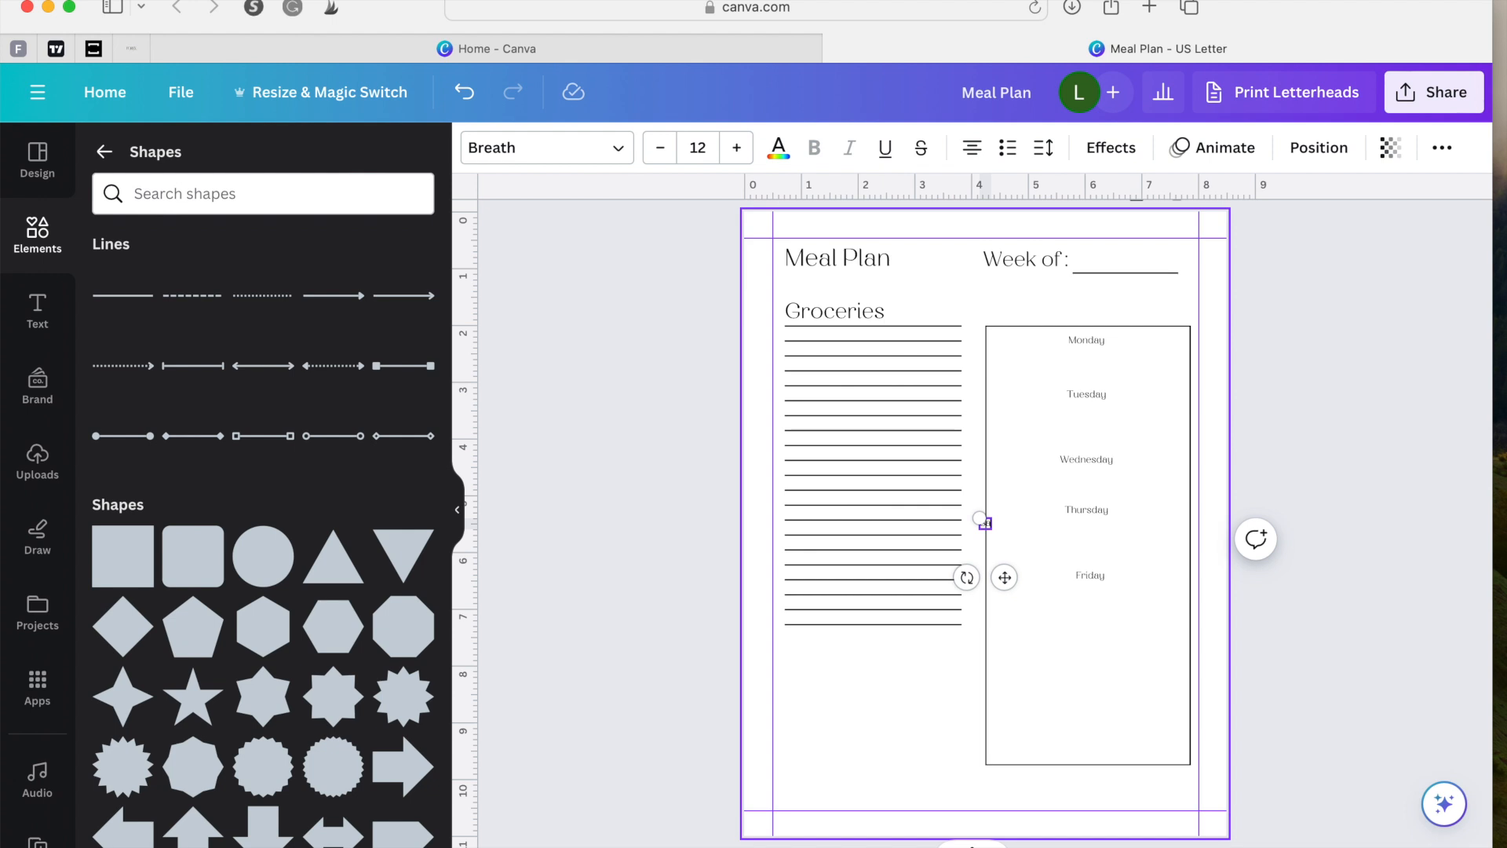
{"action": "left_click_drag", "start_coordinate": [1008, 579], "coordinate": [1118, 698]}
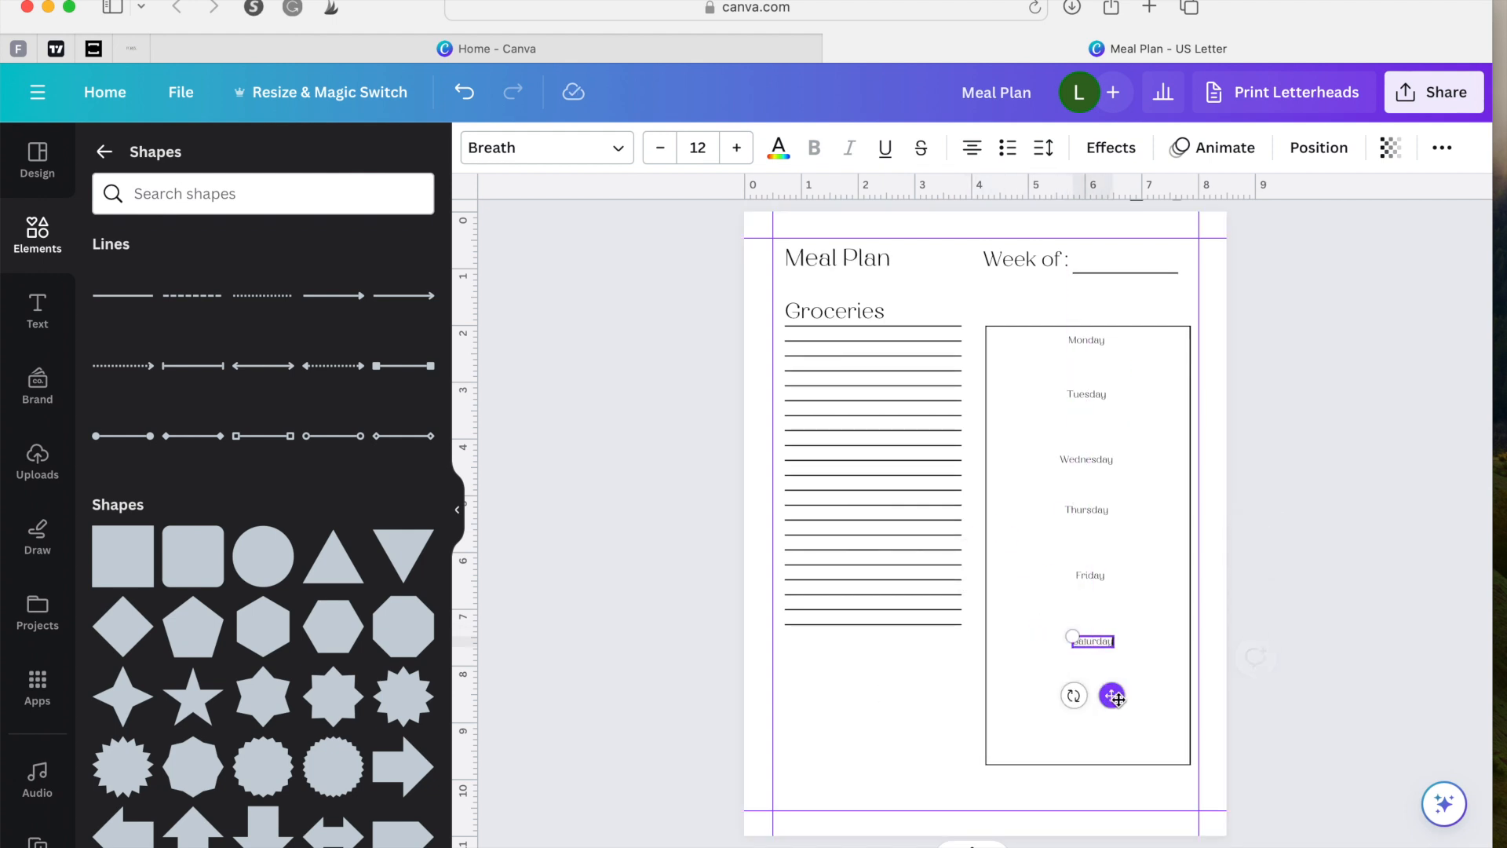
{"action": "left_click", "coordinate": [906, 732]}
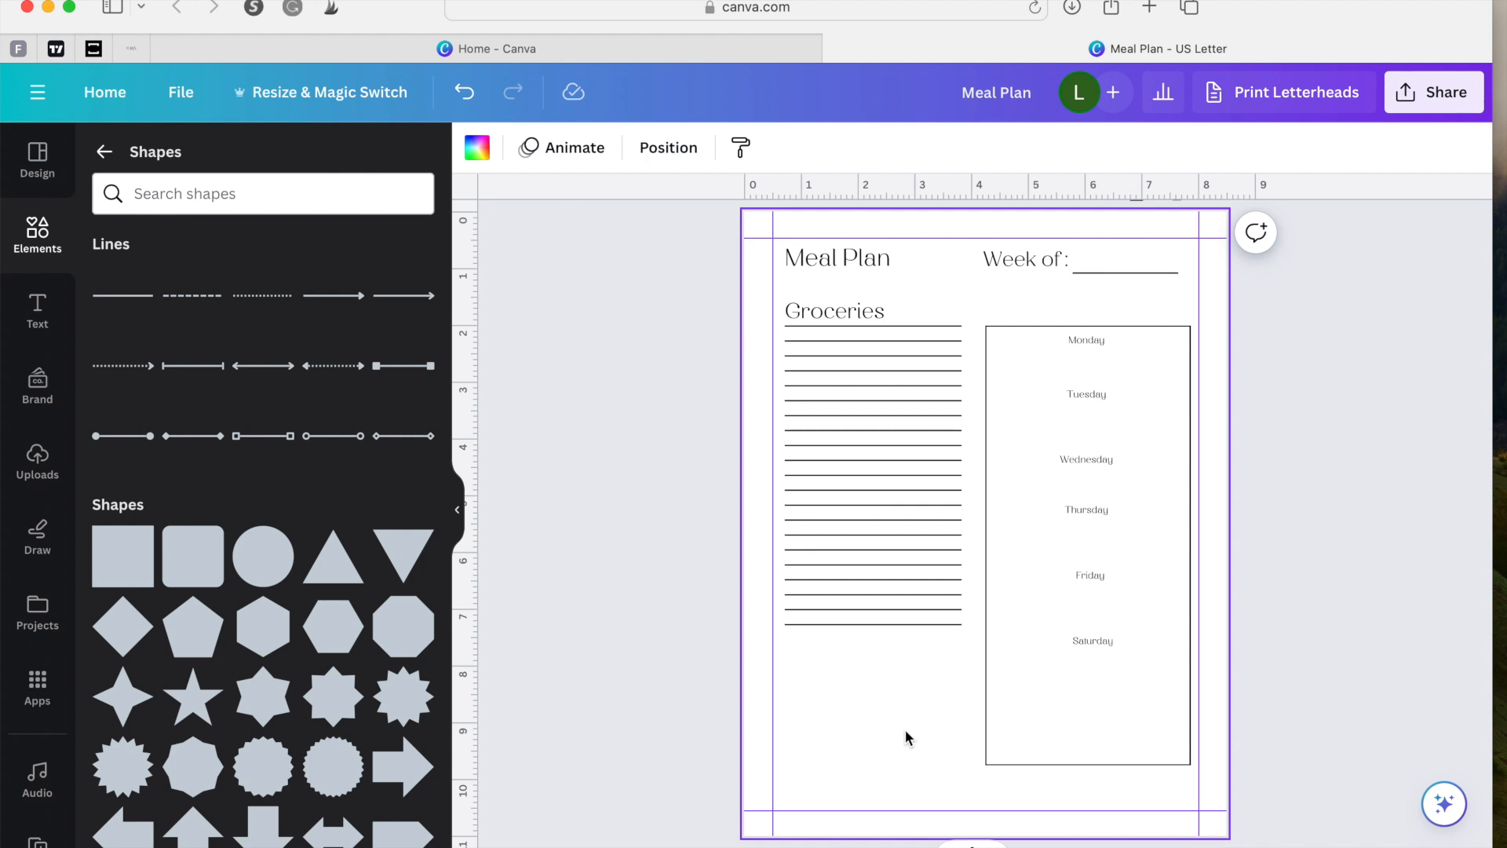
{"action": "type", "text": "tSunday"}
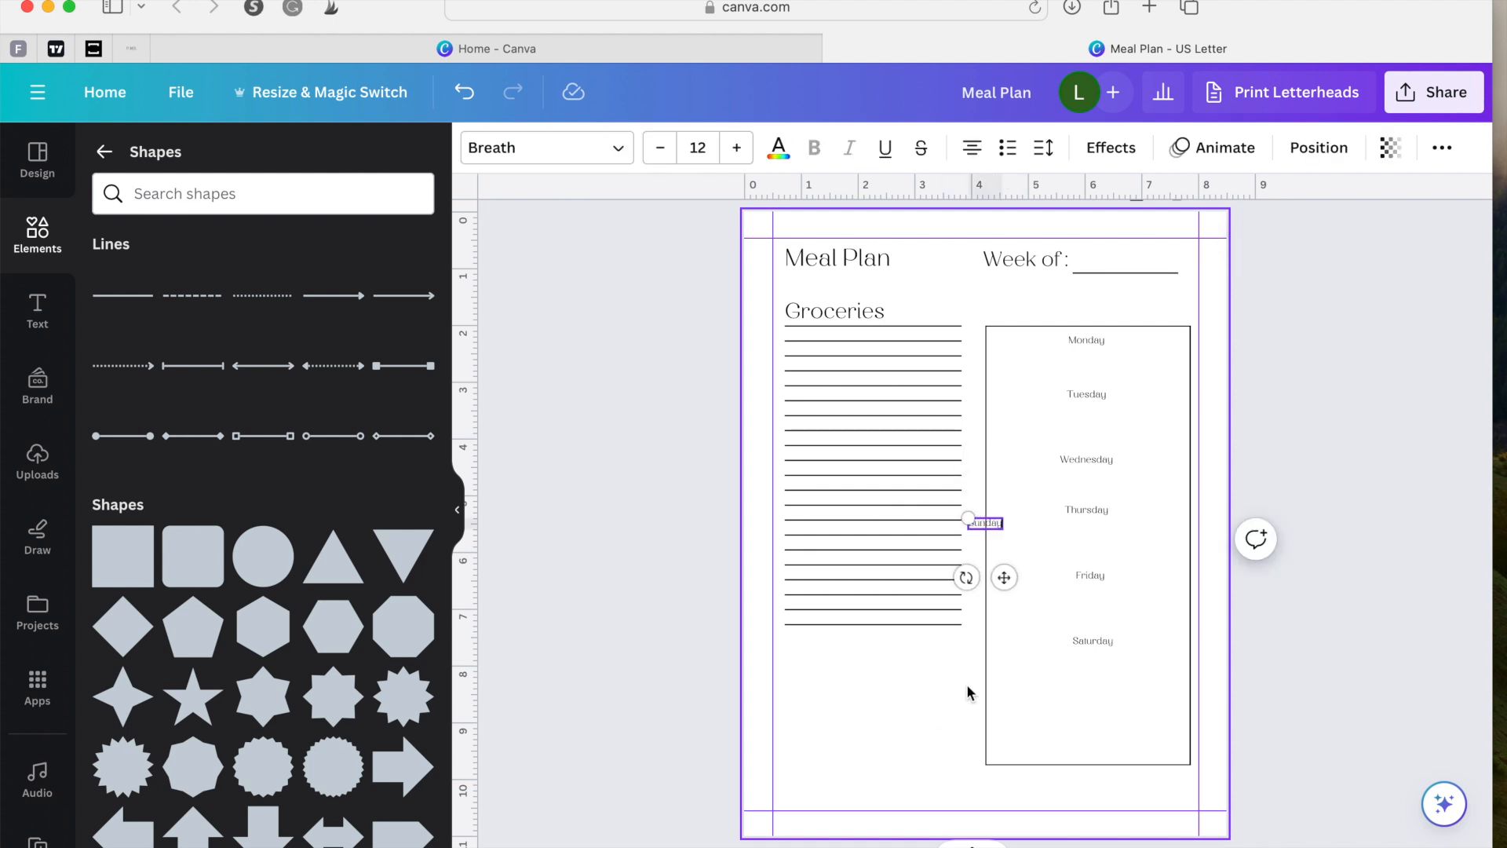
{"action": "left_click_drag", "start_coordinate": [1004, 577], "coordinate": [1106, 770]}
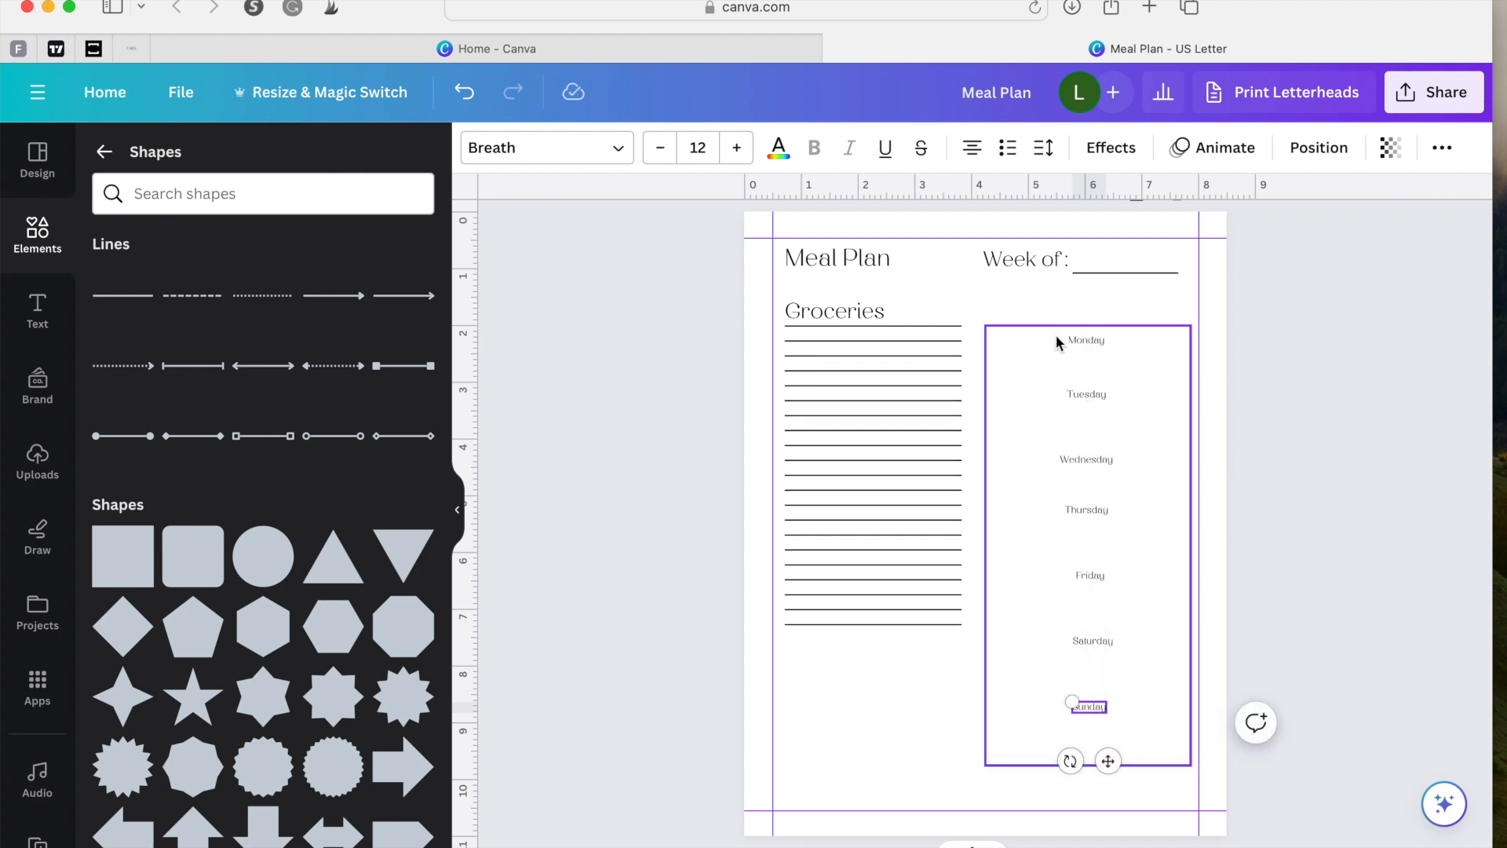
{"action": "left_click_drag", "start_coordinate": [1056, 335], "coordinate": [1111, 598]}
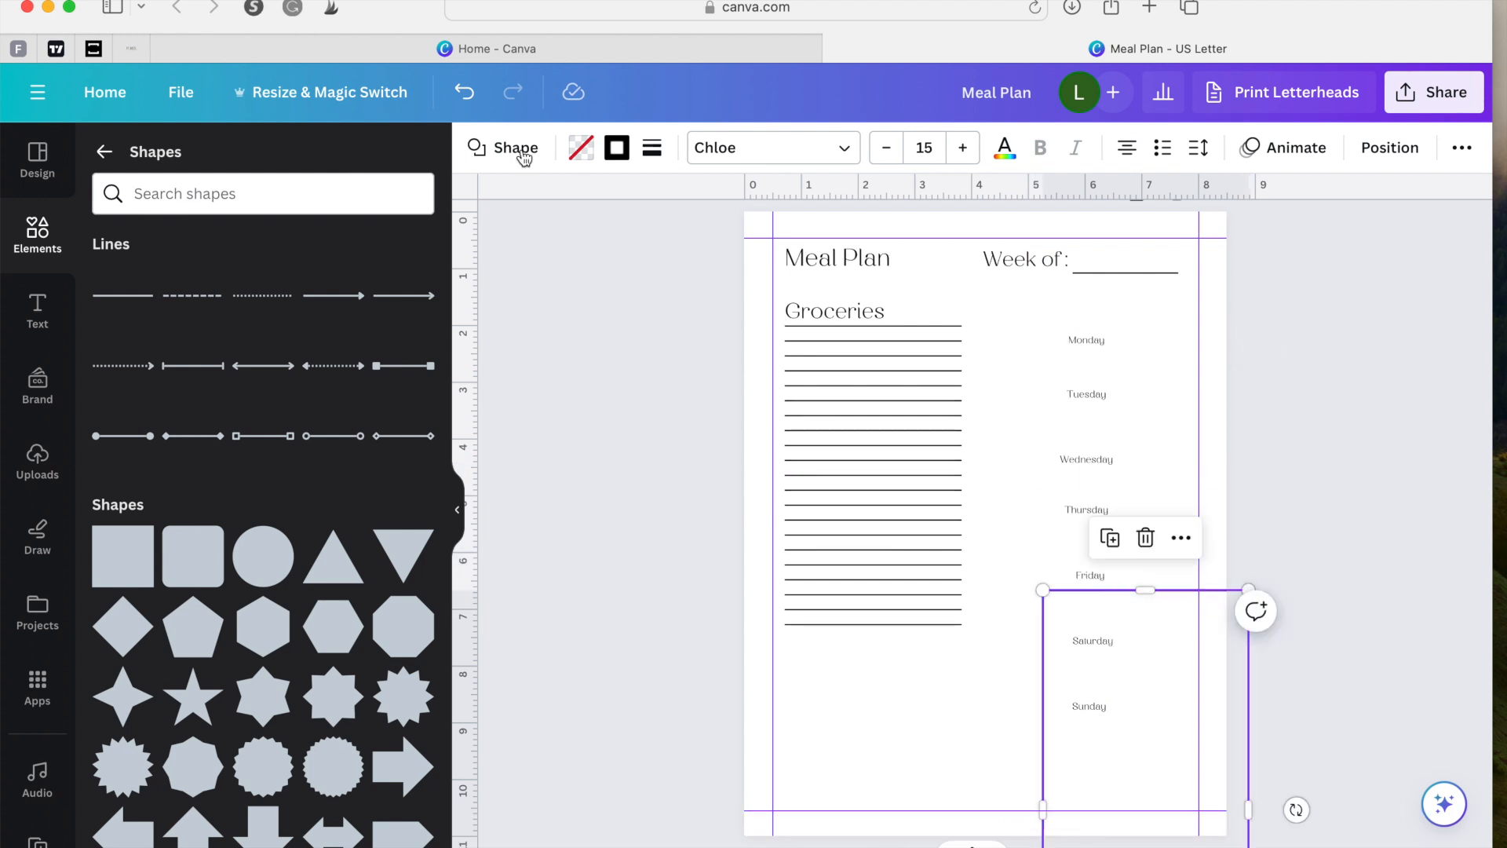
{"action": "left_click", "coordinate": [464, 92]}
{"action": "left_click", "coordinate": [1036, 317]}
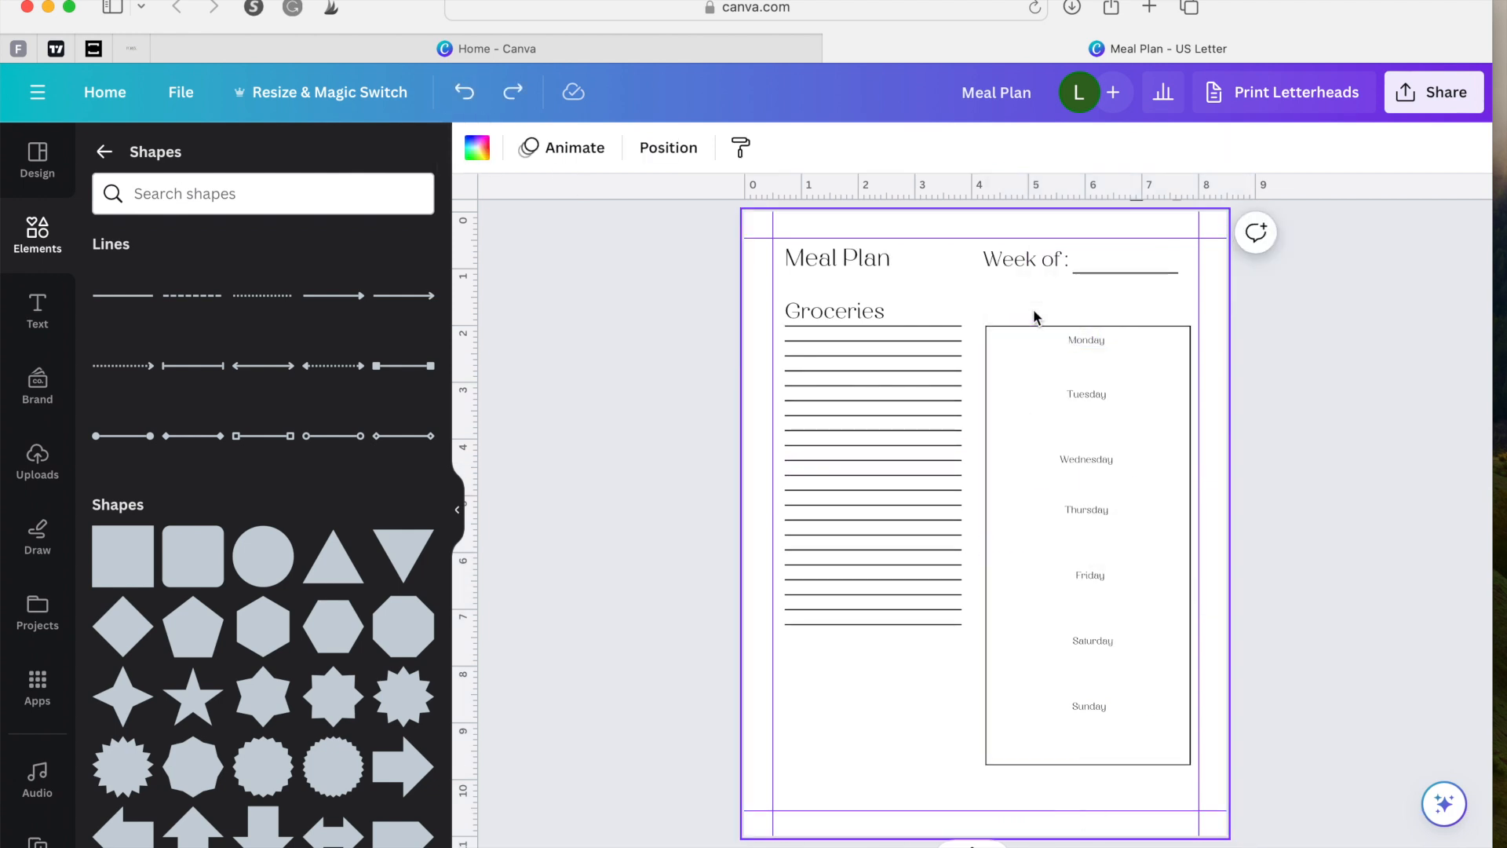
Step: Align the seven weekday labels on a common centre and space them evenly vertically, leaving the box out of the selection
{"action": "left_click_drag", "start_coordinate": [1036, 329], "coordinate": [1146, 763]}
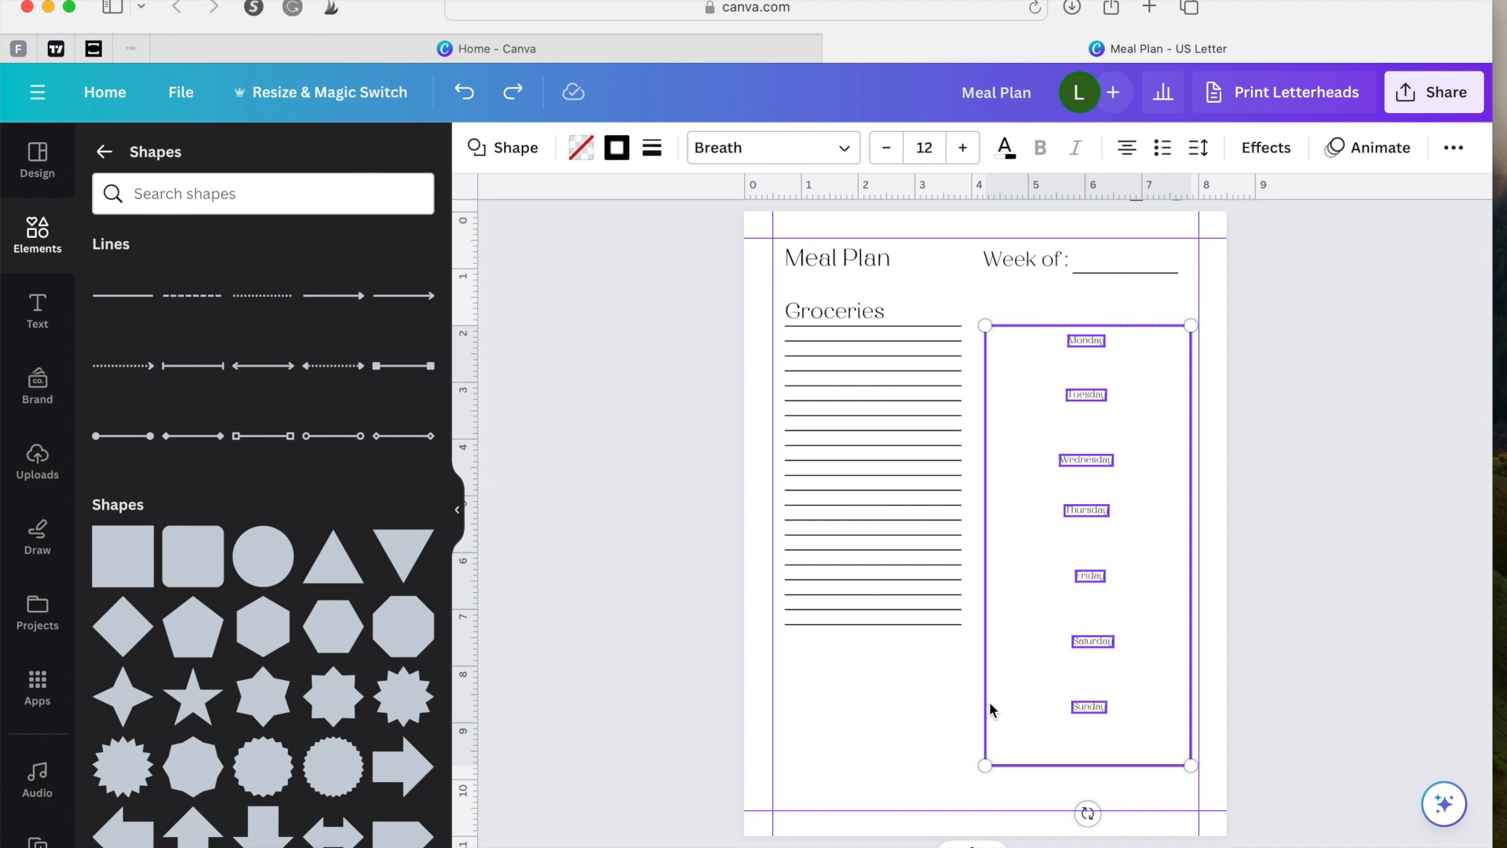
{"action": "left_click", "coordinate": [988, 701], "text": "shift"}
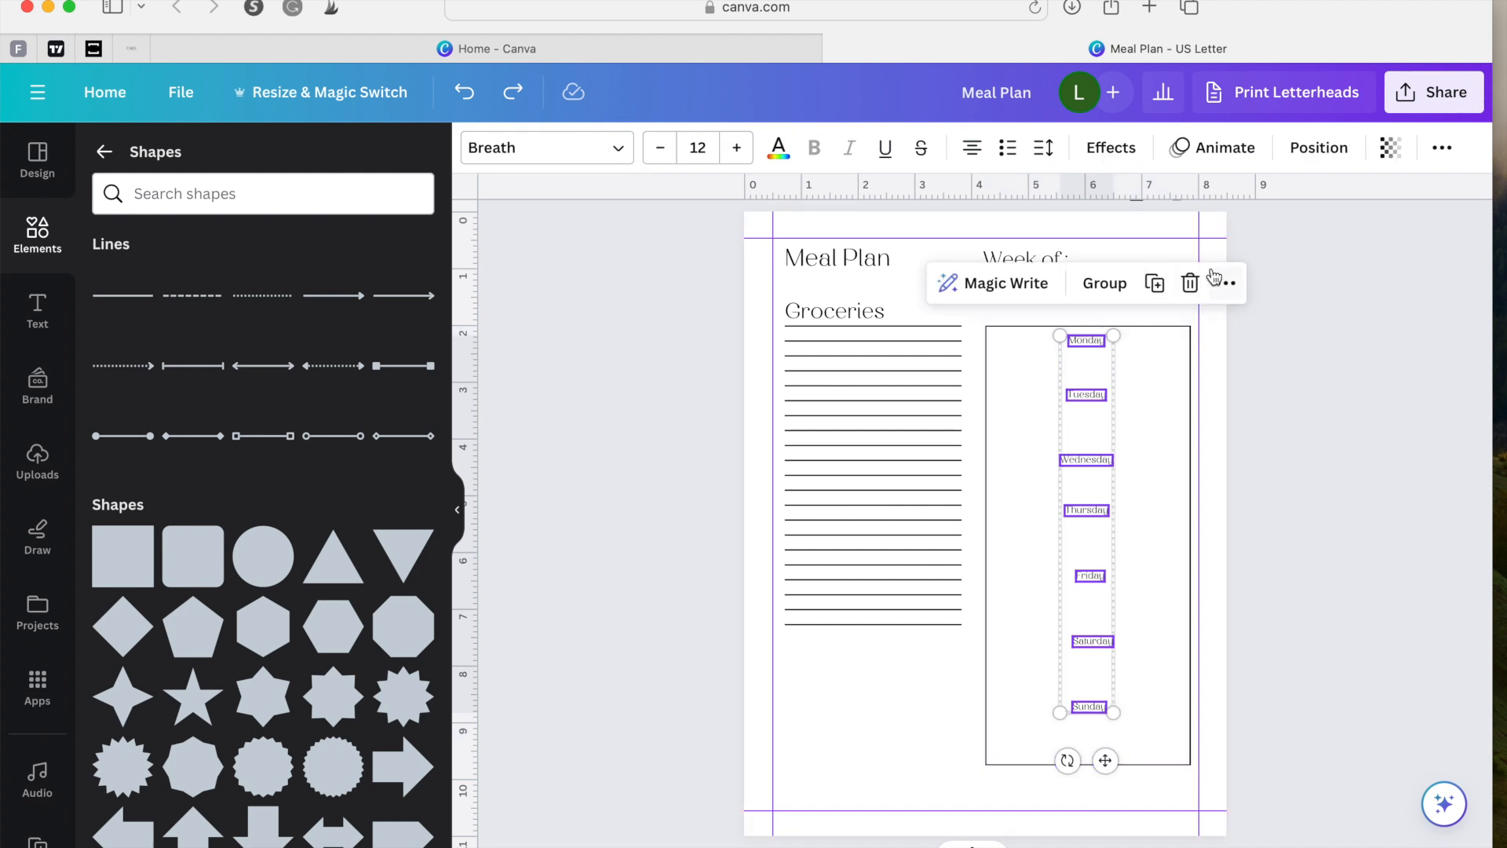
{"action": "left_click", "coordinate": [1297, 149]}
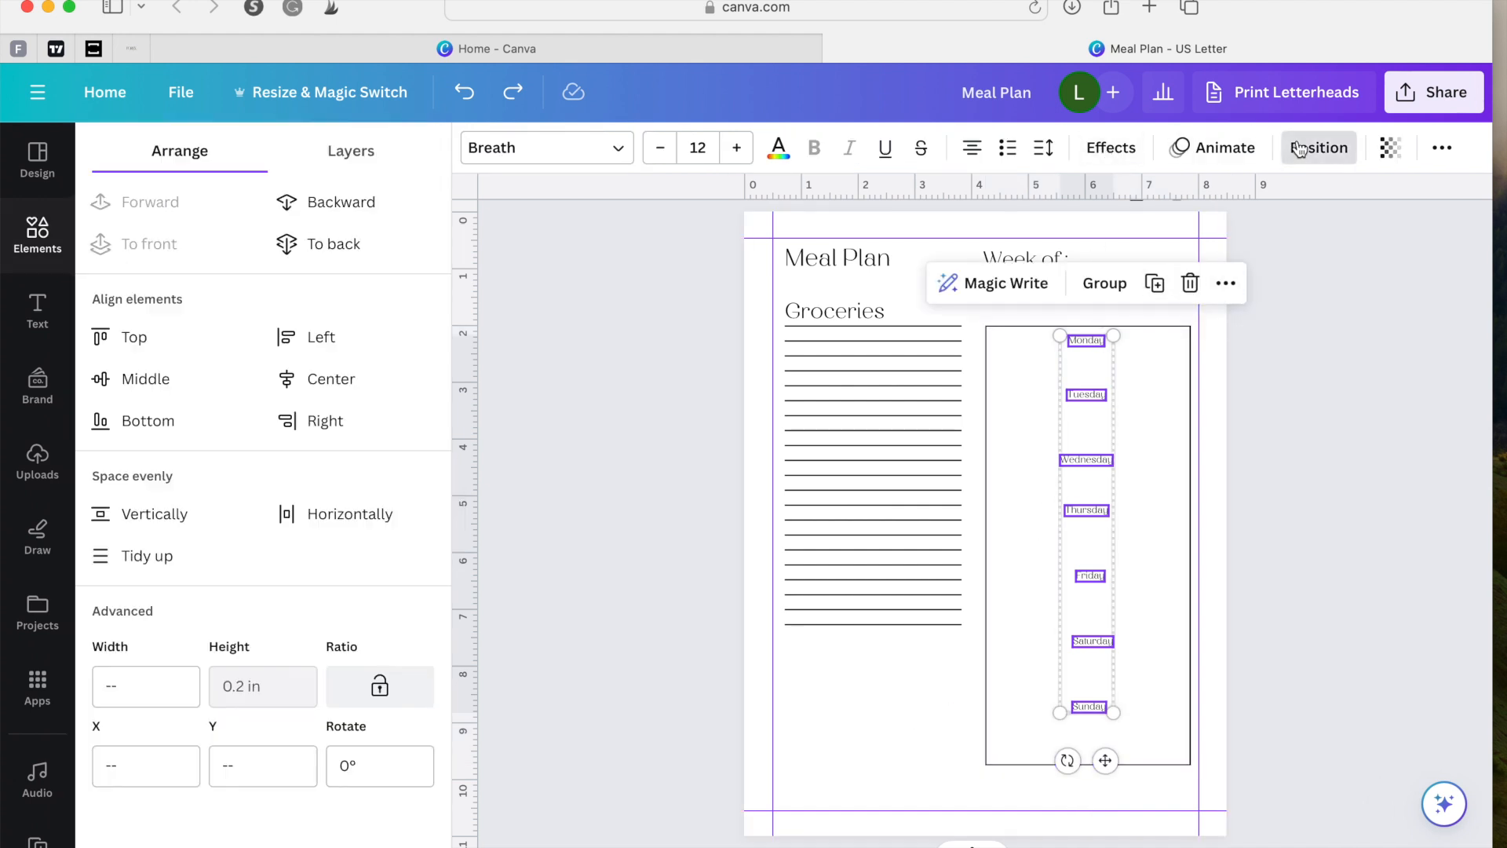
{"action": "left_click", "coordinate": [311, 516]}
{"action": "left_click", "coordinate": [169, 514]}
{"action": "left_click", "coordinate": [149, 557]}
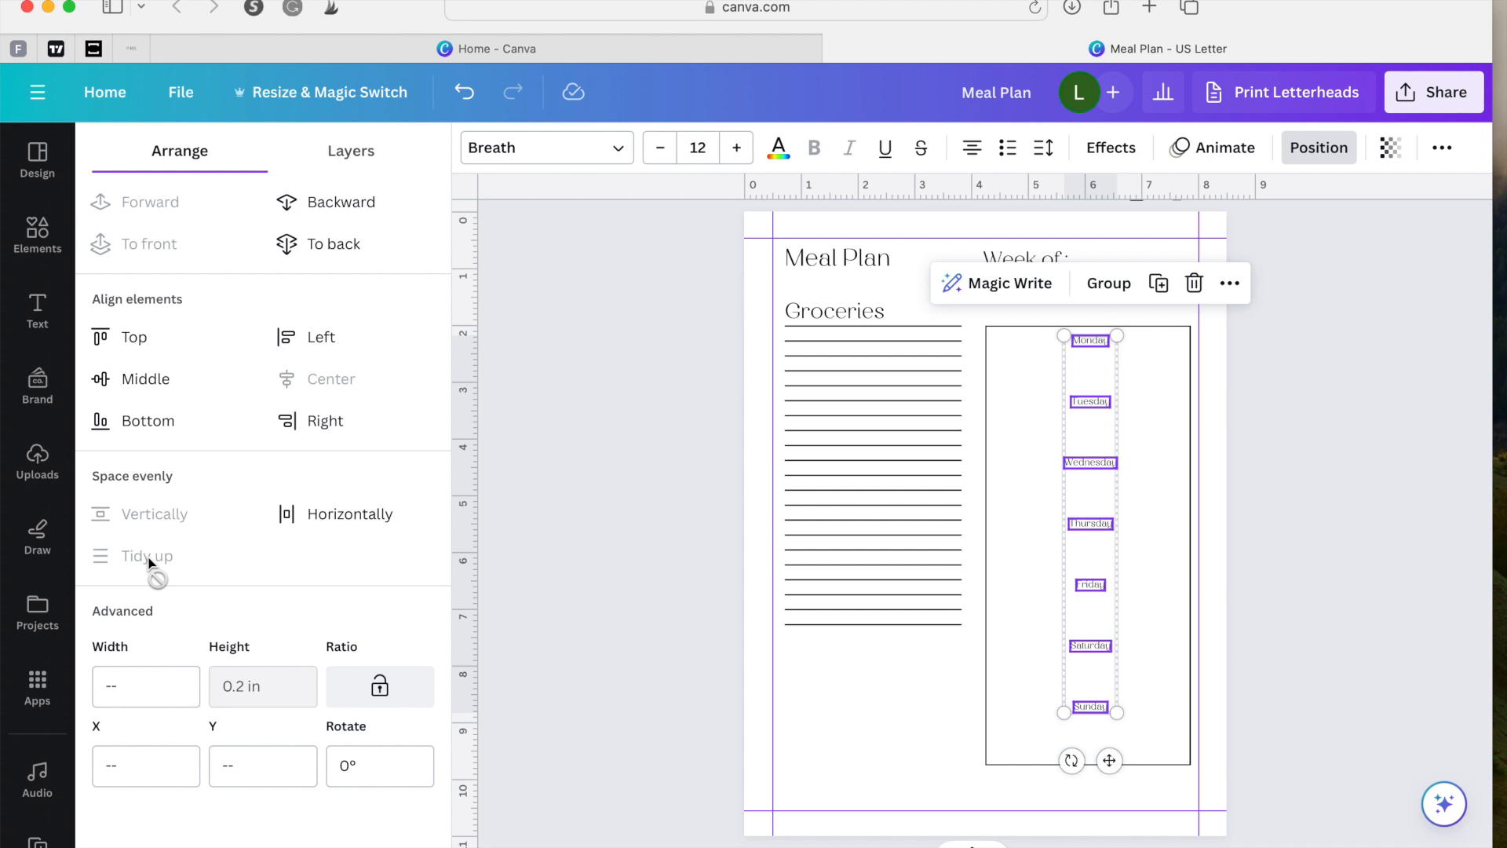
{"action": "left_click", "coordinate": [612, 547]}
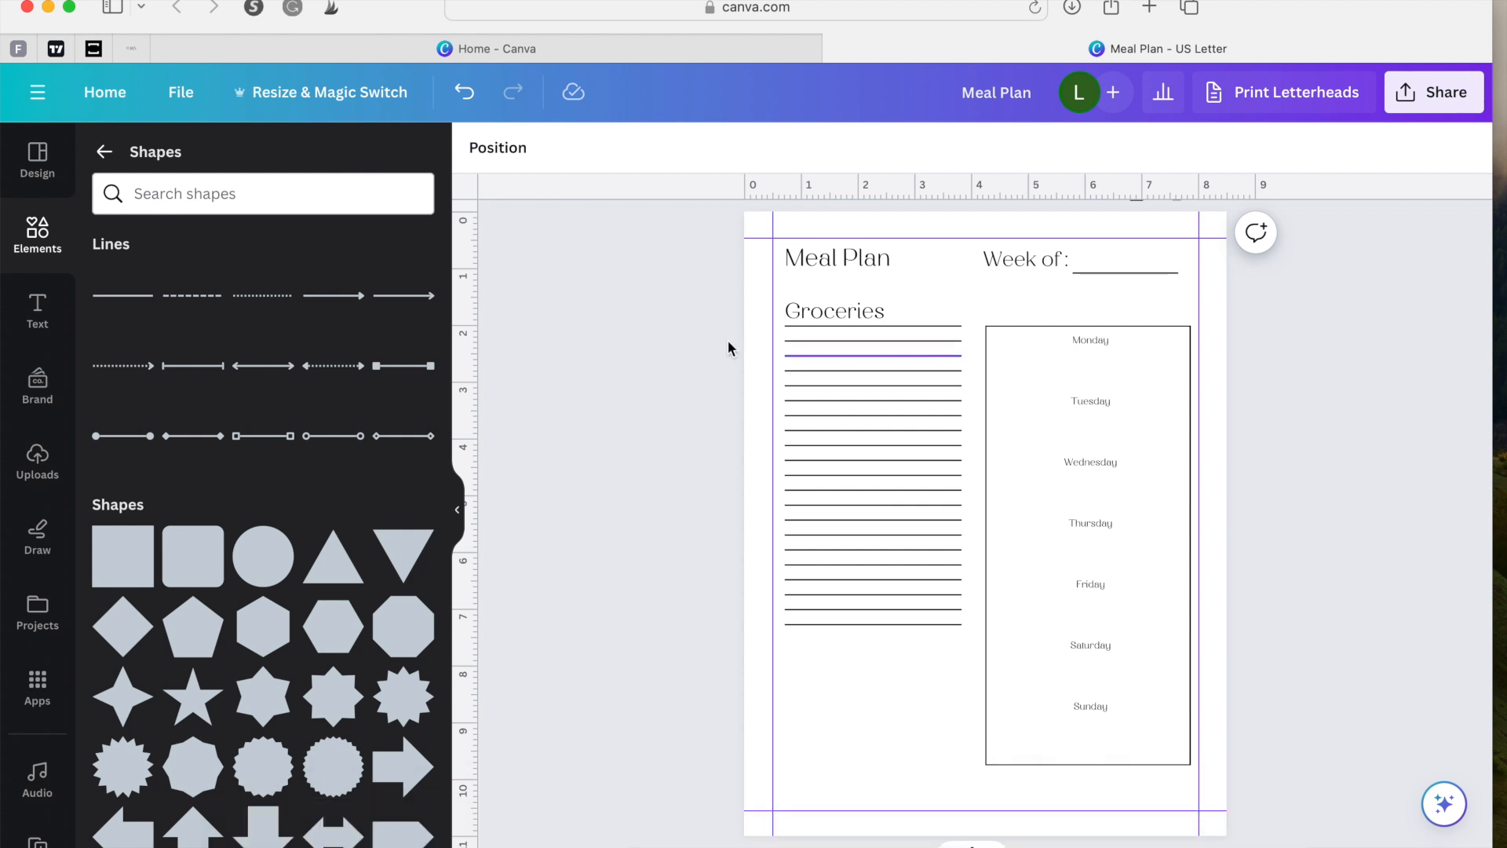
Step: Add a plain solid line to the page and set its line weight to 2
{"action": "left_click", "coordinate": [136, 305]}
{"action": "left_click_drag", "start_coordinate": [1008, 569], "coordinate": [983, 730]}
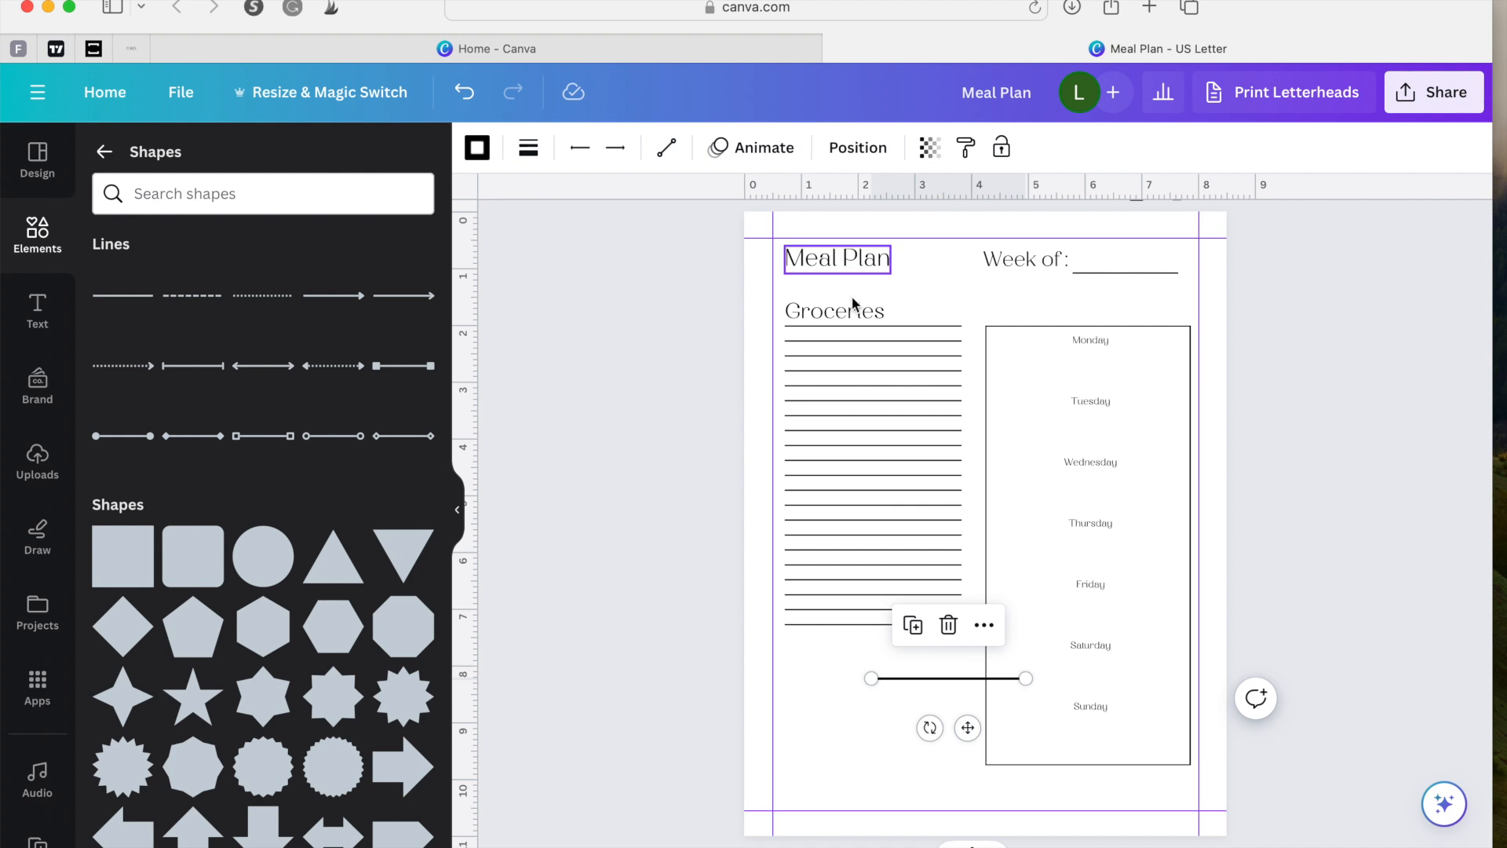
{"action": "left_click", "coordinate": [527, 149]}
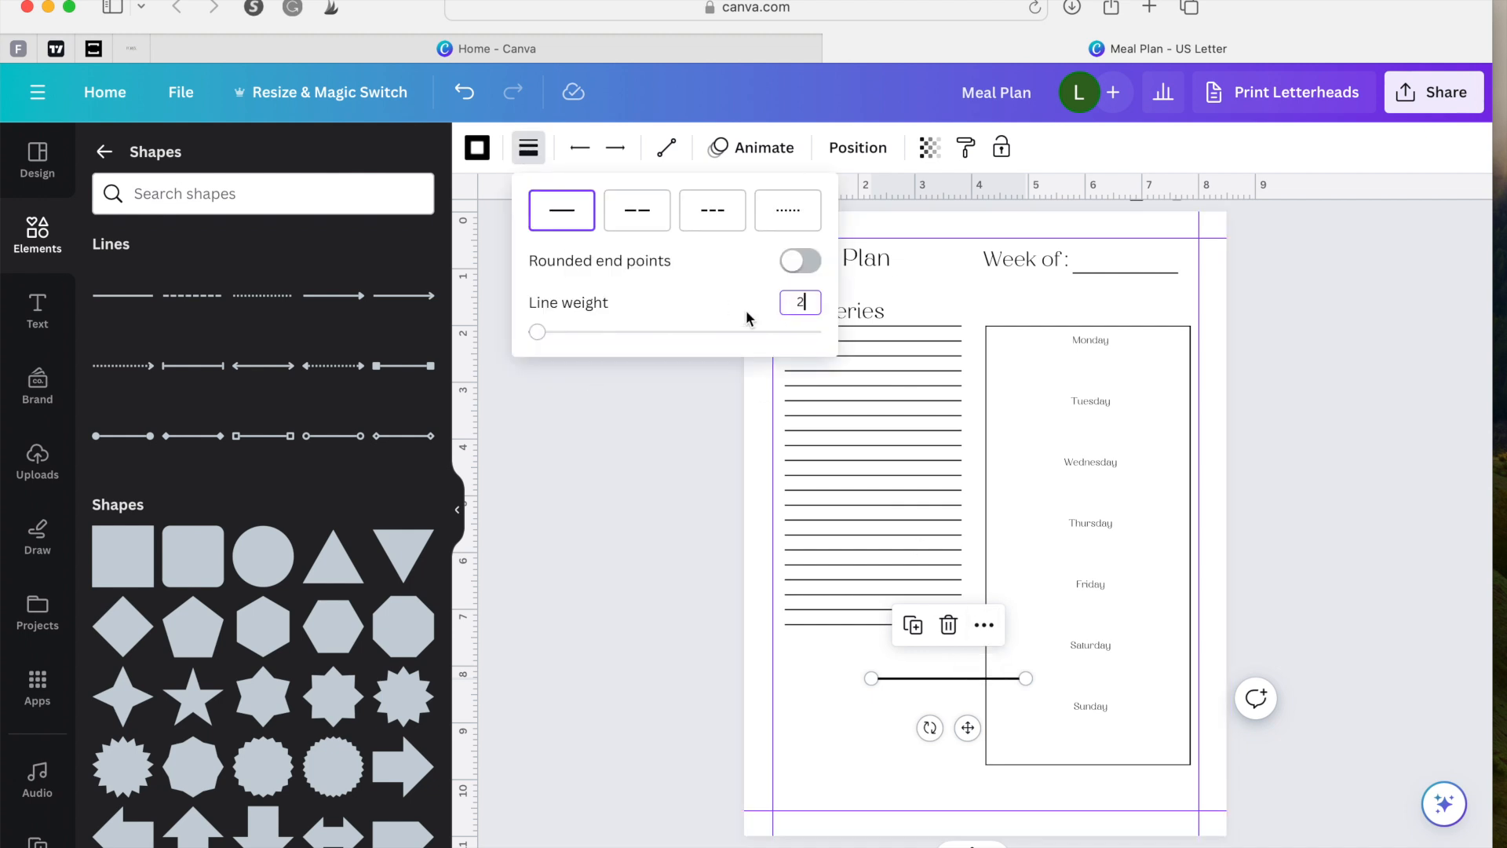
{"action": "left_click", "coordinate": [829, 741]}
{"action": "left_click", "coordinate": [934, 682]}
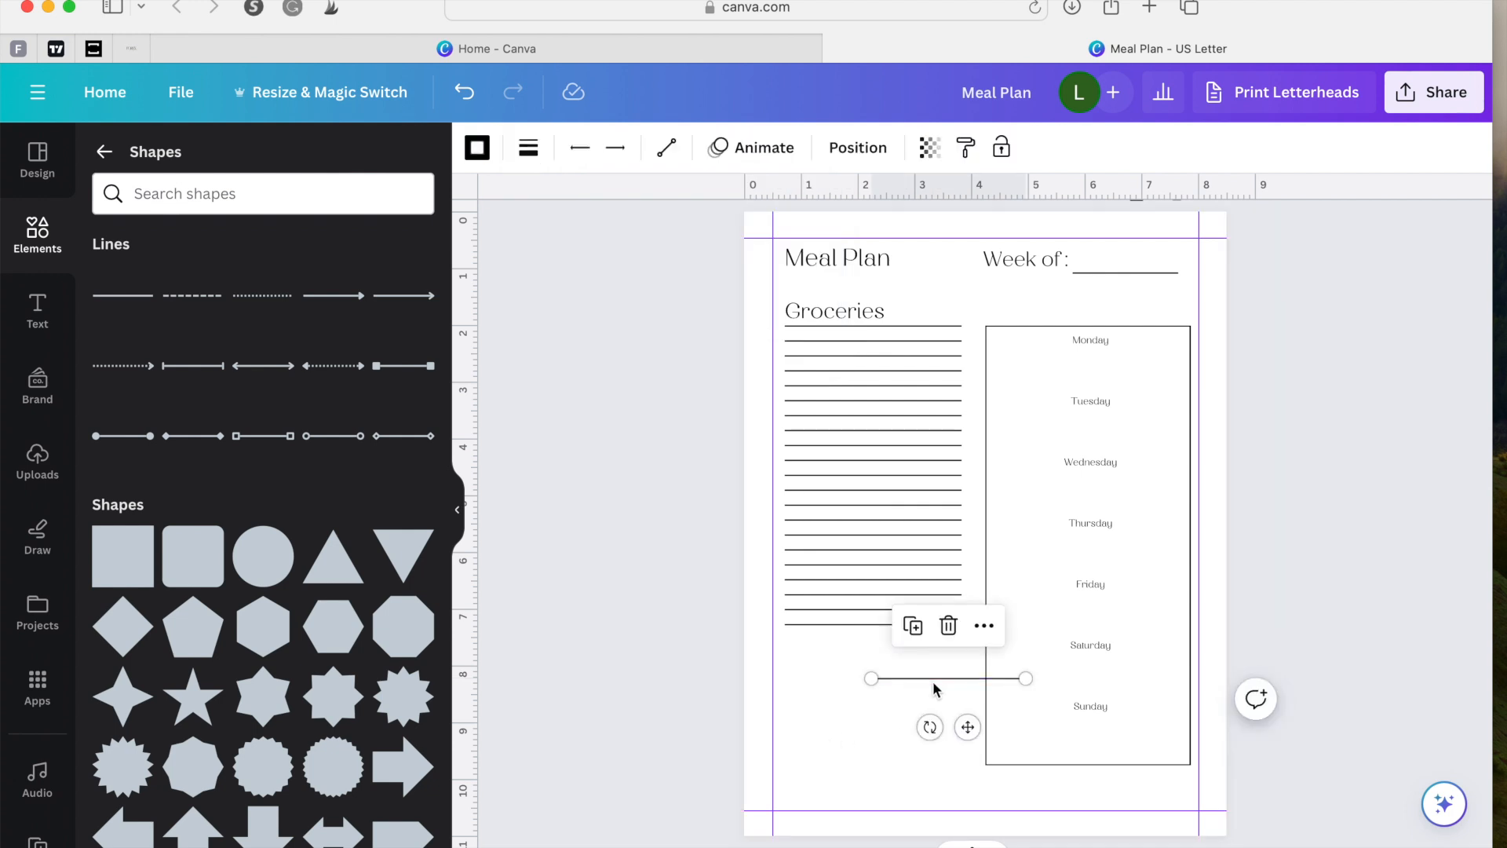
Step: Place the new line between "Monday" and "Tuesday" and stretch it across the full width of the box
{"action": "left_click_drag", "start_coordinate": [968, 728], "coordinate": [1081, 436]}
{"action": "scroll", "coordinate": [1084, 442], "scroll_direction": "up", "scroll_amount": 5}
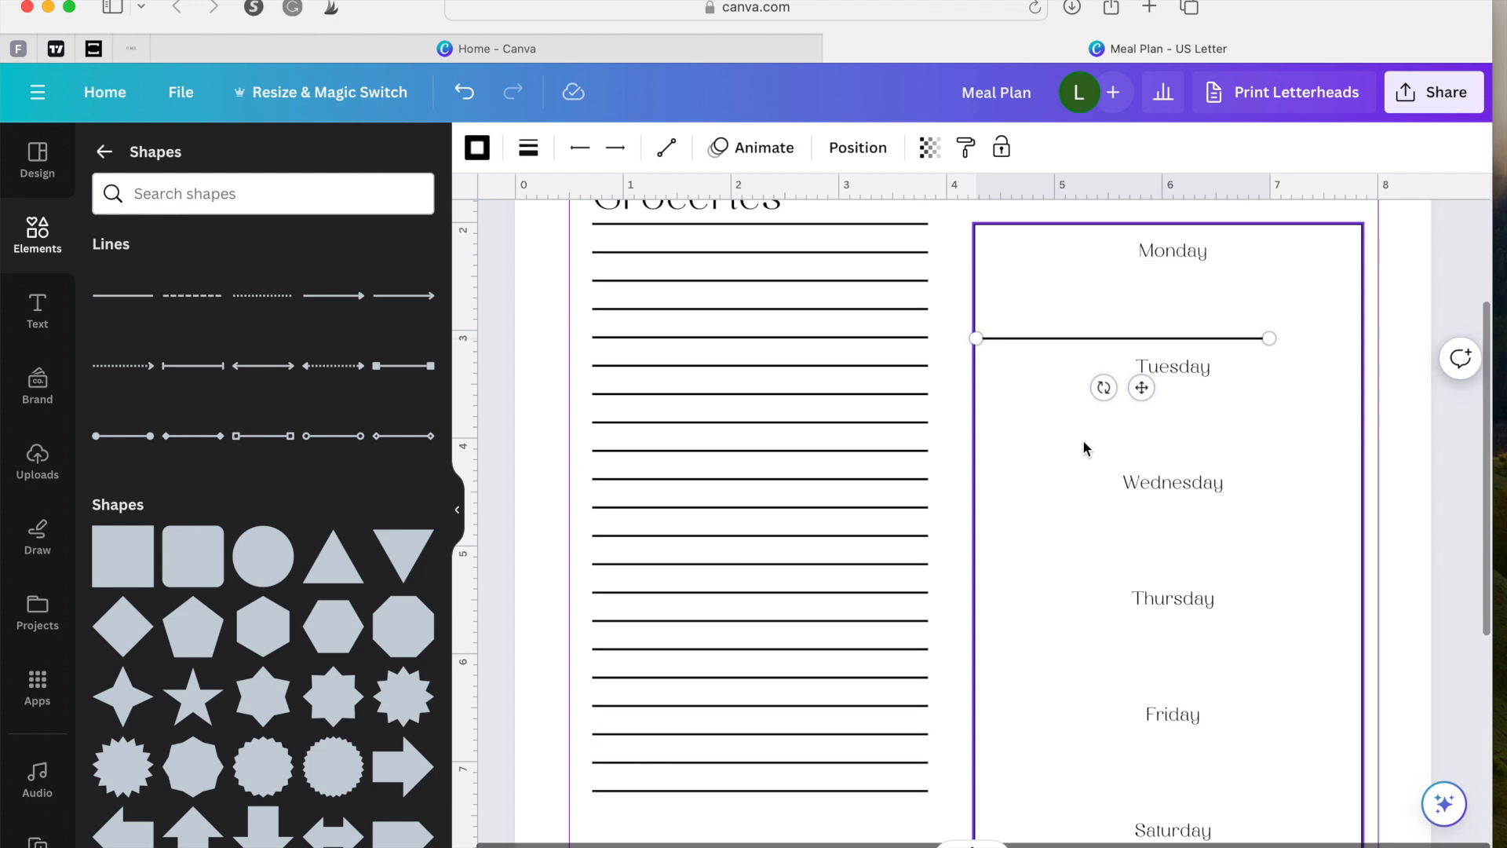
{"action": "left_click_drag", "start_coordinate": [1150, 395], "coordinate": [1148, 402]}
{"action": "left_click_drag", "start_coordinate": [1268, 344], "coordinate": [1363, 343]}
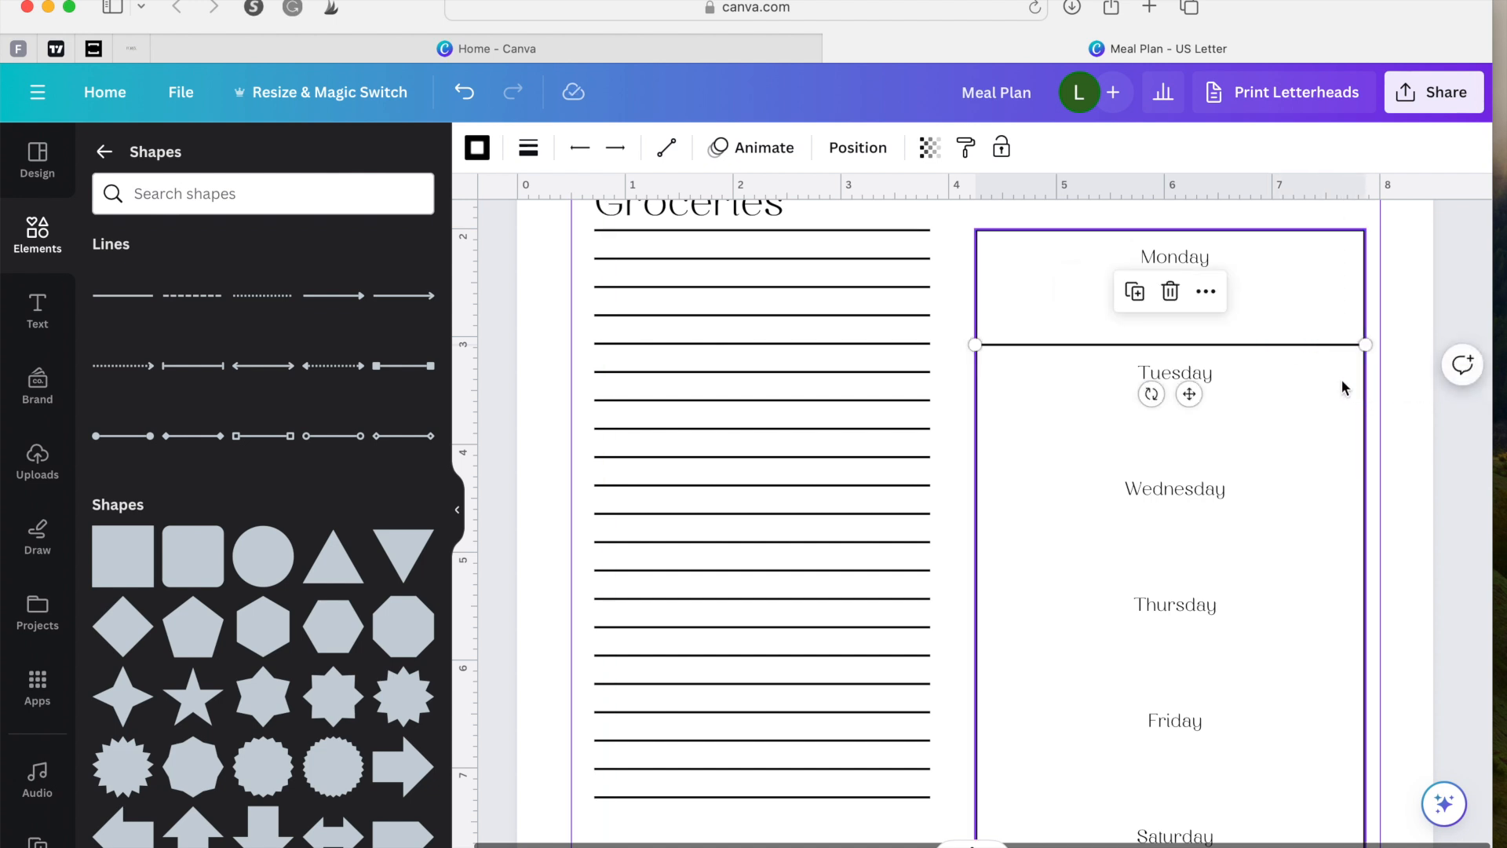
Step: Duplicate the divider line twice, placing one copy just above "Wednesday" and the other just below "Thursday" across the box
{"action": "left_click", "coordinate": [1134, 292]}
{"action": "left_click_drag", "start_coordinate": [1207, 411], "coordinate": [1185, 519]}
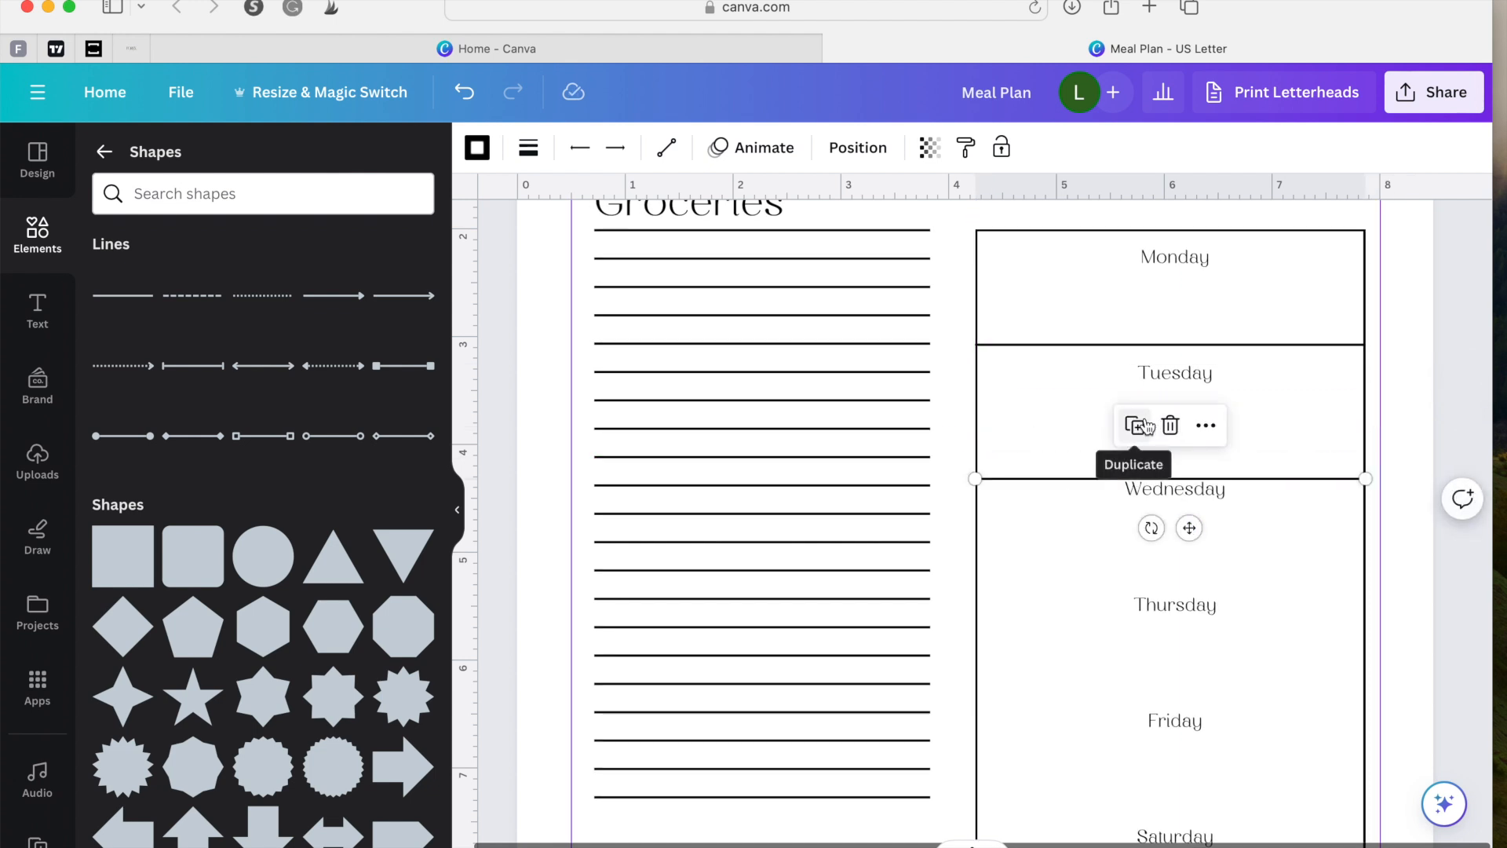
{"action": "left_click", "coordinate": [1136, 423]}
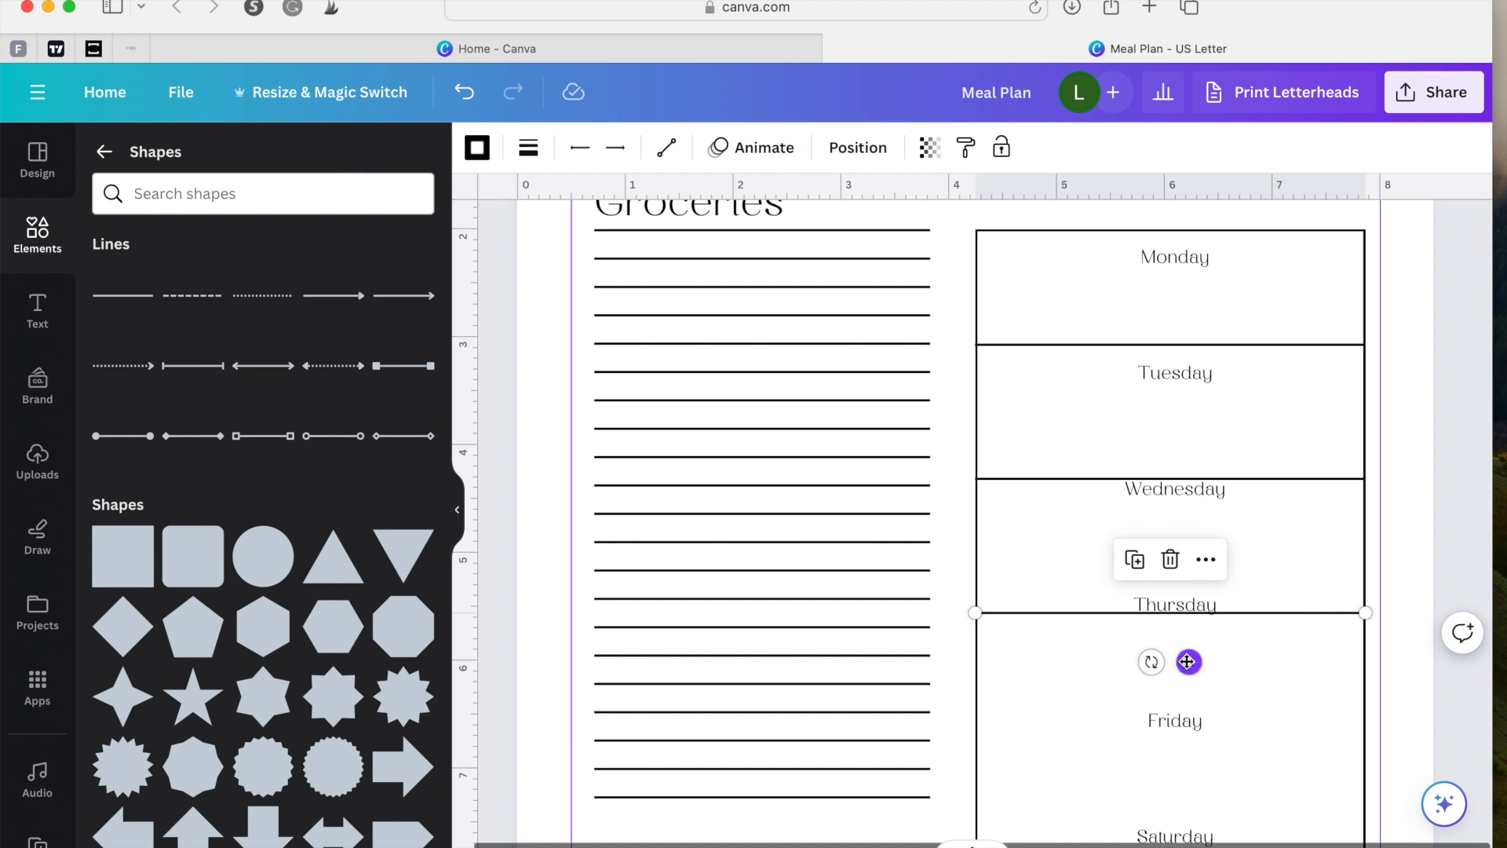
{"action": "scroll", "coordinate": [1191, 666], "scroll_direction": "down", "scroll_amount": 2}
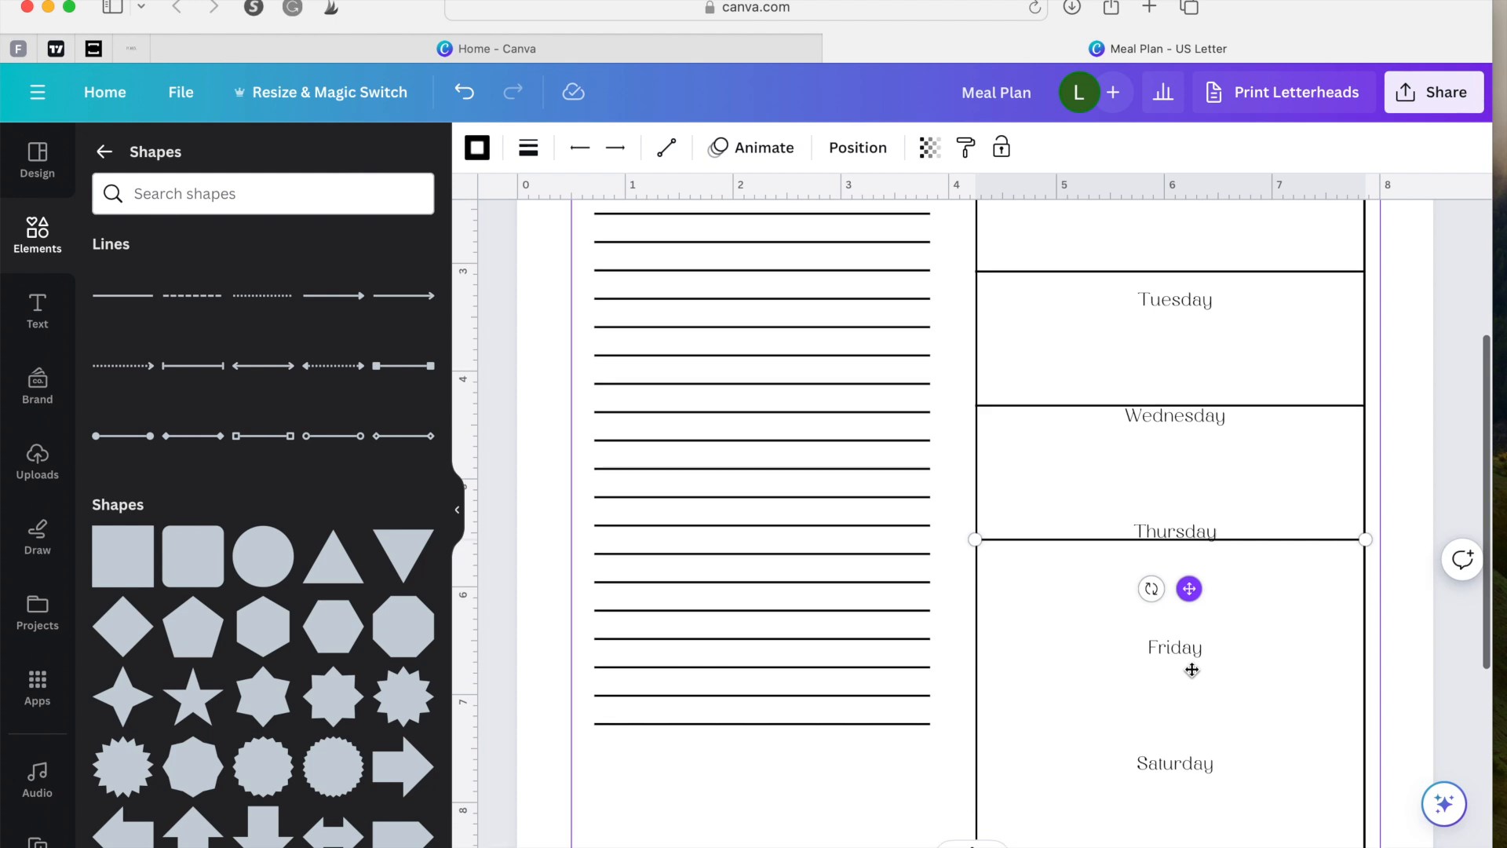
{"action": "left_click", "coordinate": [1203, 552]}
{"action": "left_click", "coordinate": [1197, 535]}
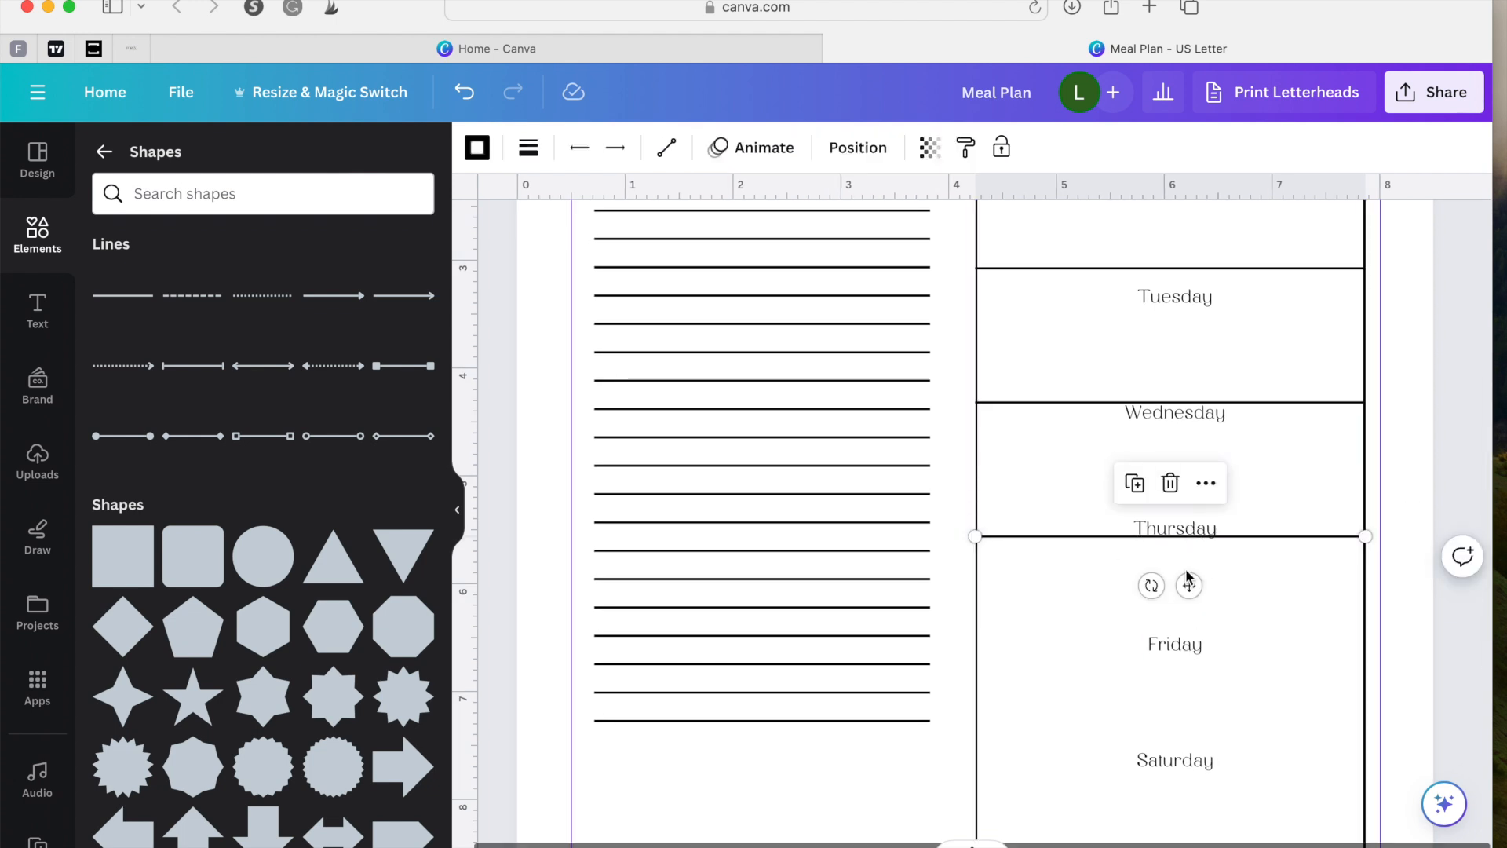
{"action": "left_click_drag", "start_coordinate": [1188, 585], "coordinate": [1188, 596]}
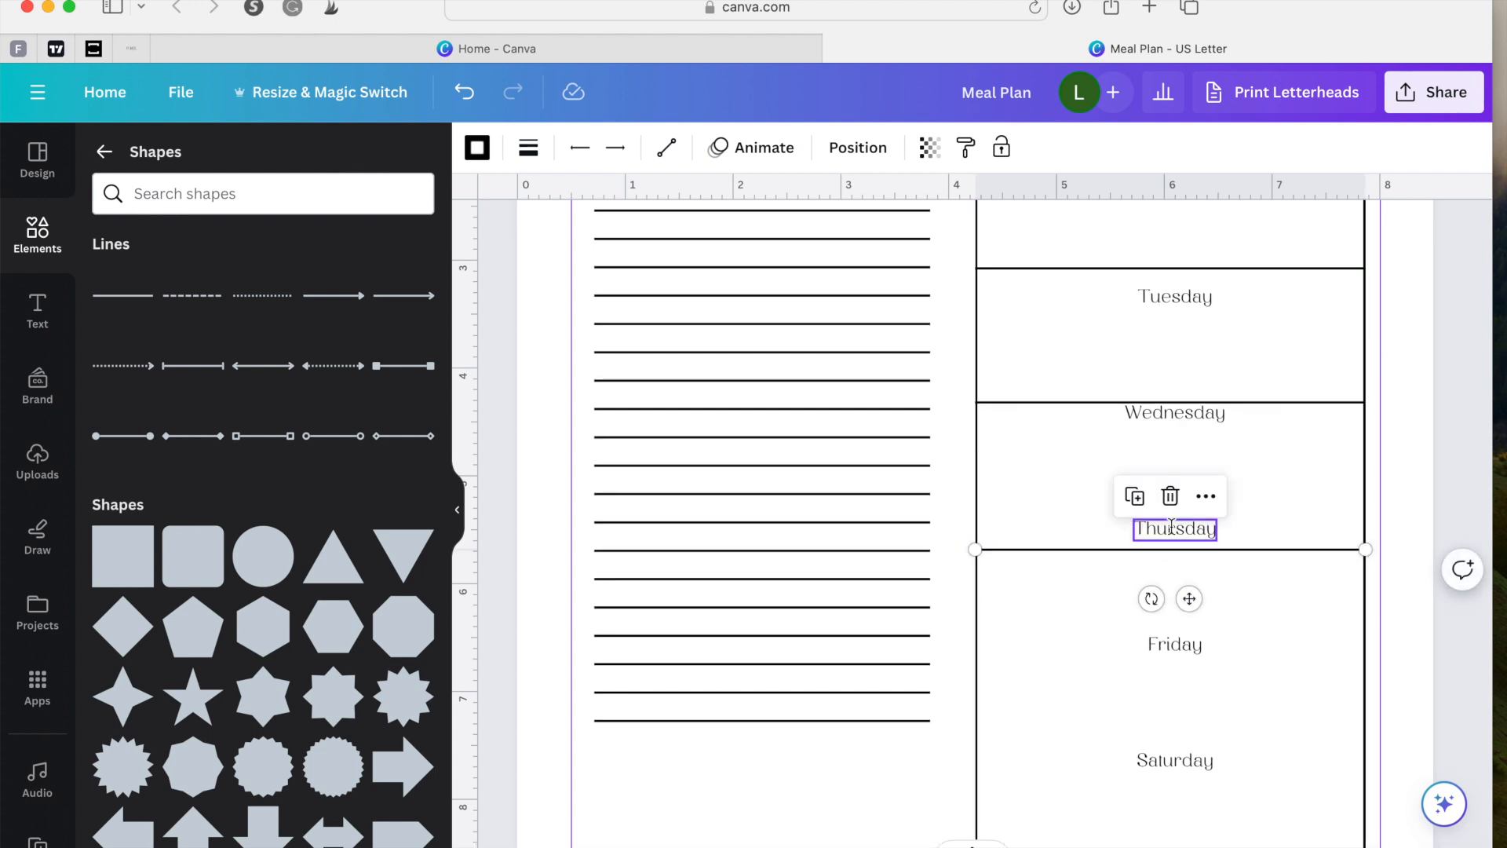
{"action": "left_click", "coordinate": [1171, 526]}
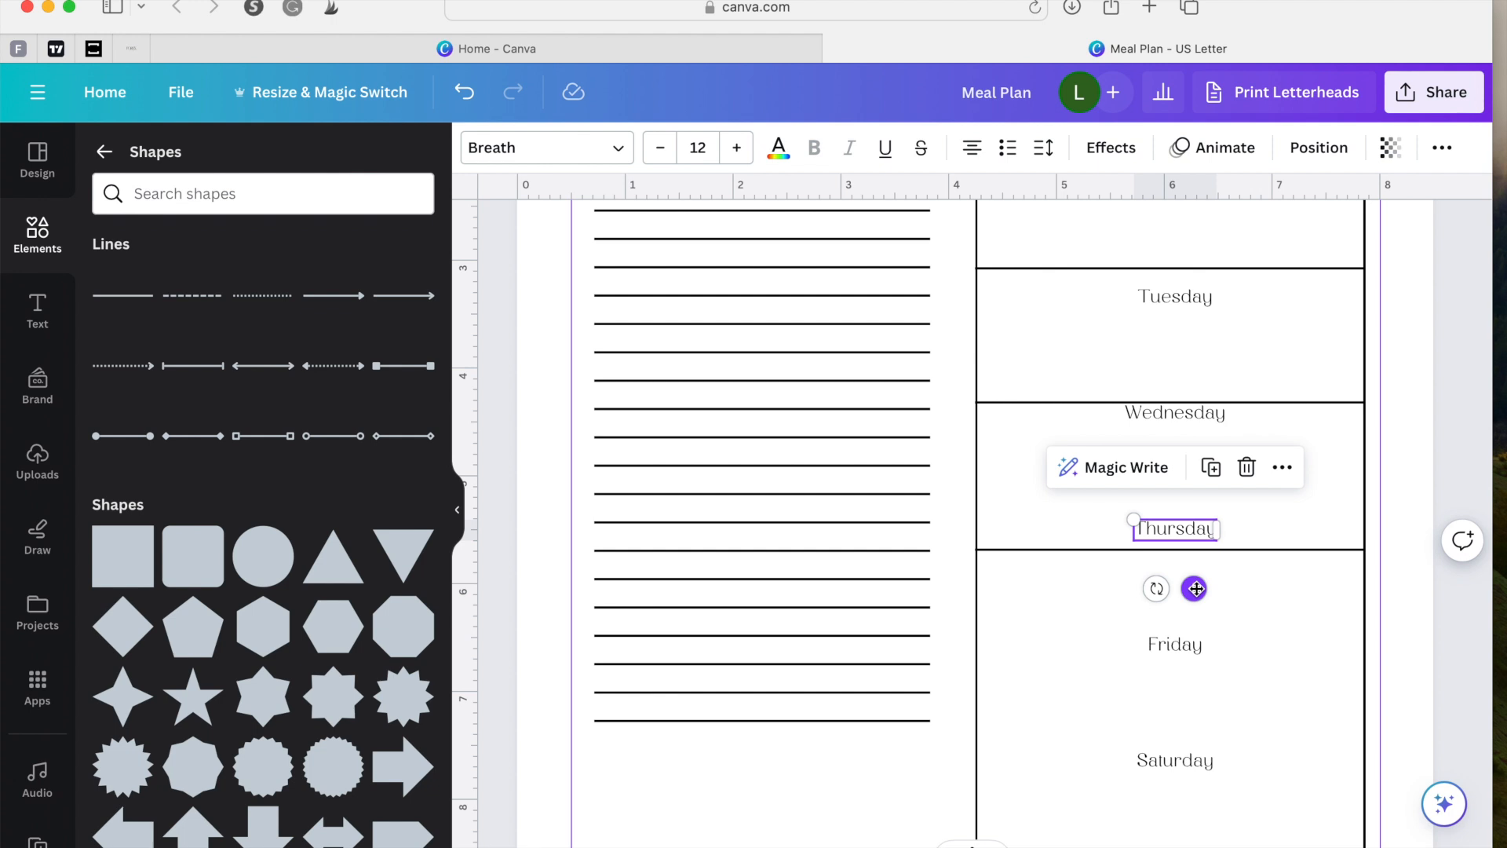
Step: Duplicate the divider below "Thursday" and place the copy between "Friday" and "Saturday", aligned with the box edges
{"action": "left_click", "coordinate": [1265, 563]}
{"action": "left_click", "coordinate": [1264, 549]}
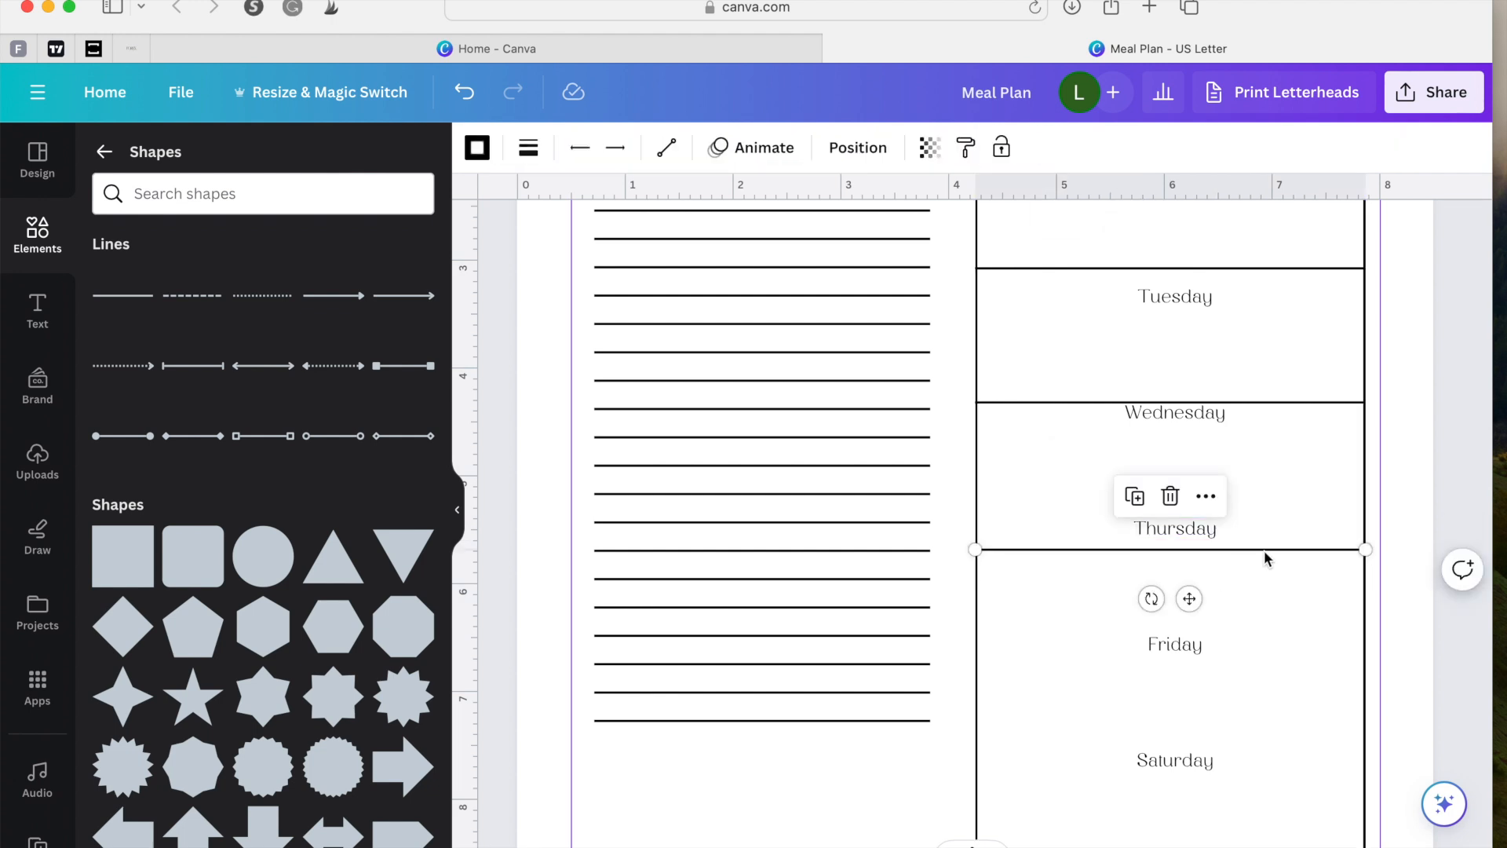
{"action": "left_click", "coordinate": [1135, 496]}
{"action": "scroll", "coordinate": [1178, 533], "scroll_direction": "down", "scroll_amount": 3}
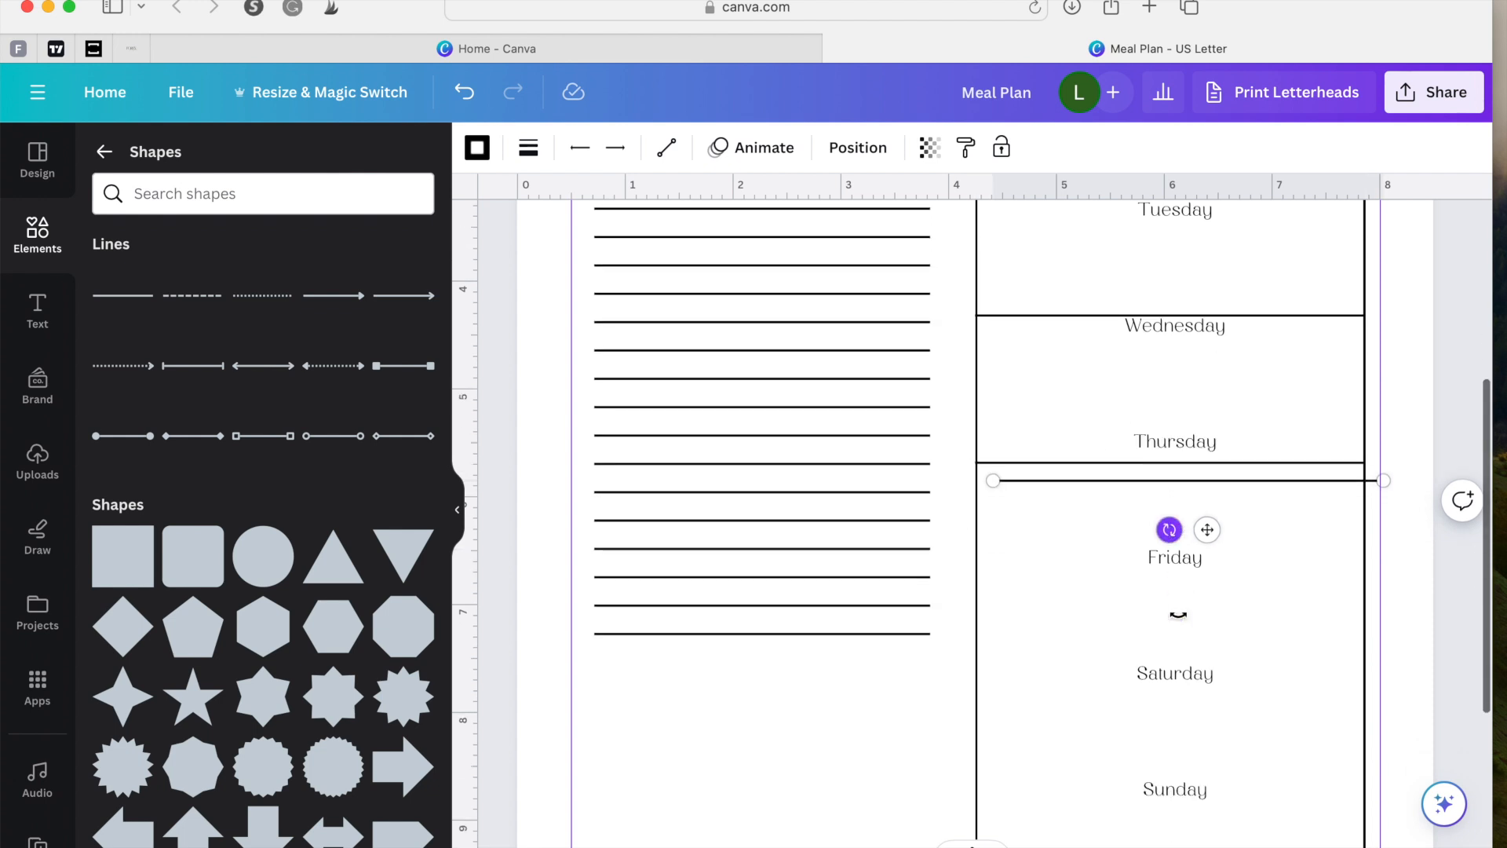
{"action": "left_click", "coordinate": [1250, 568]}
{"action": "left_click", "coordinate": [1308, 476]}
{"action": "left_click_drag", "start_coordinate": [1207, 524], "coordinate": [1194, 657]}
Step: Duplicate the divider below "Friday" and place the copy between "Saturday" and "Sunday" across the box
{"action": "scroll", "coordinate": [1194, 656], "scroll_direction": "down", "scroll_amount": 3}
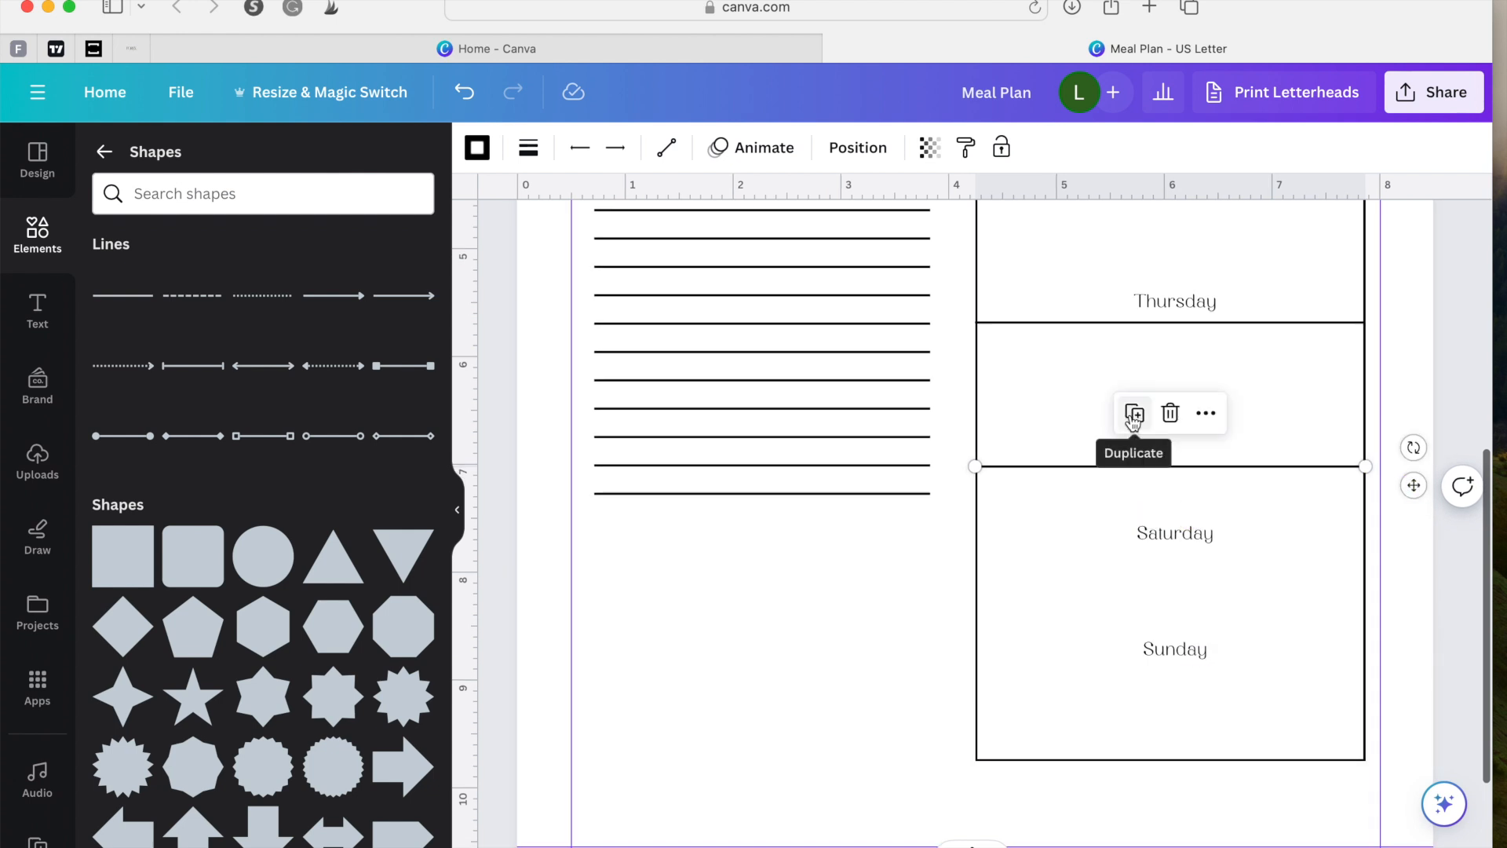
{"action": "left_click", "coordinate": [1134, 414]}
{"action": "left_click_drag", "start_coordinate": [1205, 532], "coordinate": [1194, 661]}
{"action": "scroll", "coordinate": [1194, 661], "scroll_direction": "down", "scroll_amount": 3}
{"action": "scroll", "coordinate": [1195, 661], "scroll_direction": "up", "scroll_amount": 1}
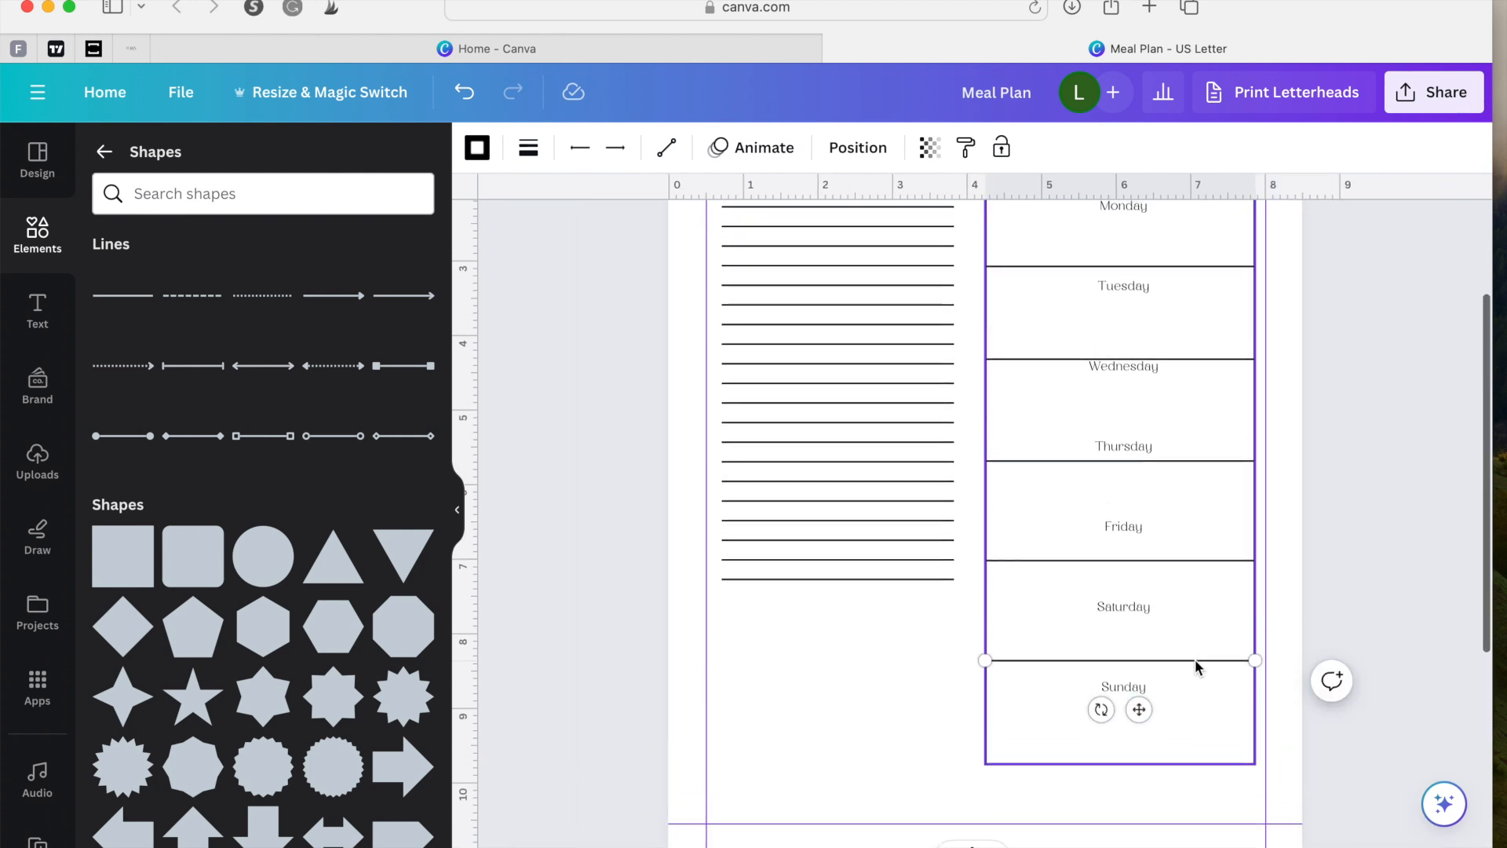
Step: Select the weekday box together with its divider lines and tidy up their spacing so the rows are equal in height
{"action": "scroll", "coordinate": [1194, 666], "scroll_direction": "up", "scroll_amount": 3}
{"action": "scroll", "coordinate": [1194, 666], "scroll_direction": "down", "scroll_amount": 2}
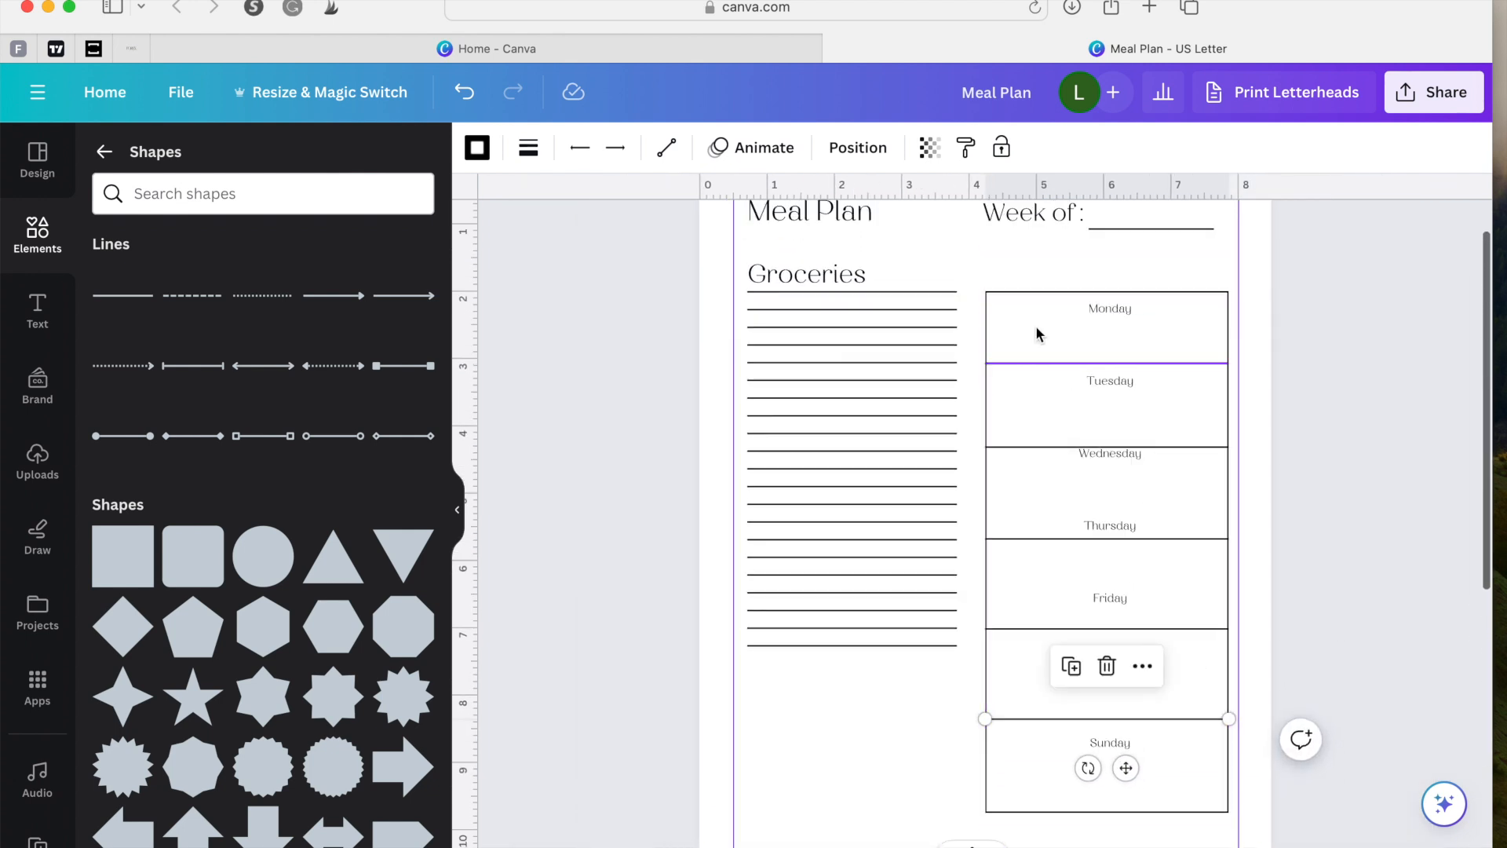
{"action": "left_click_drag", "start_coordinate": [1015, 275], "coordinate": [1033, 809]}
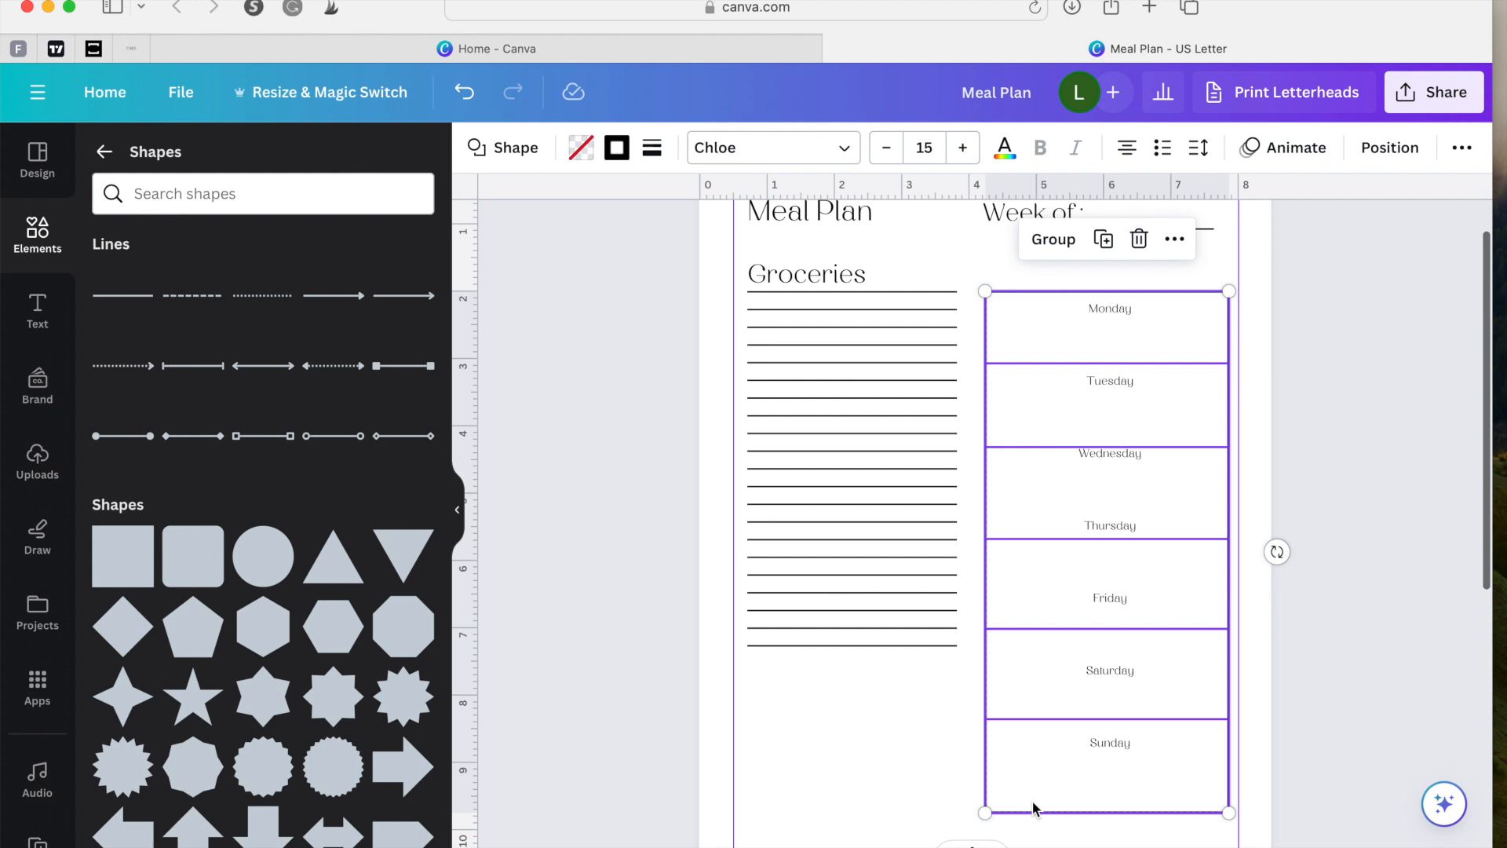
{"action": "left_click", "coordinate": [1175, 240]}
{"action": "left_click", "coordinate": [1176, 252]}
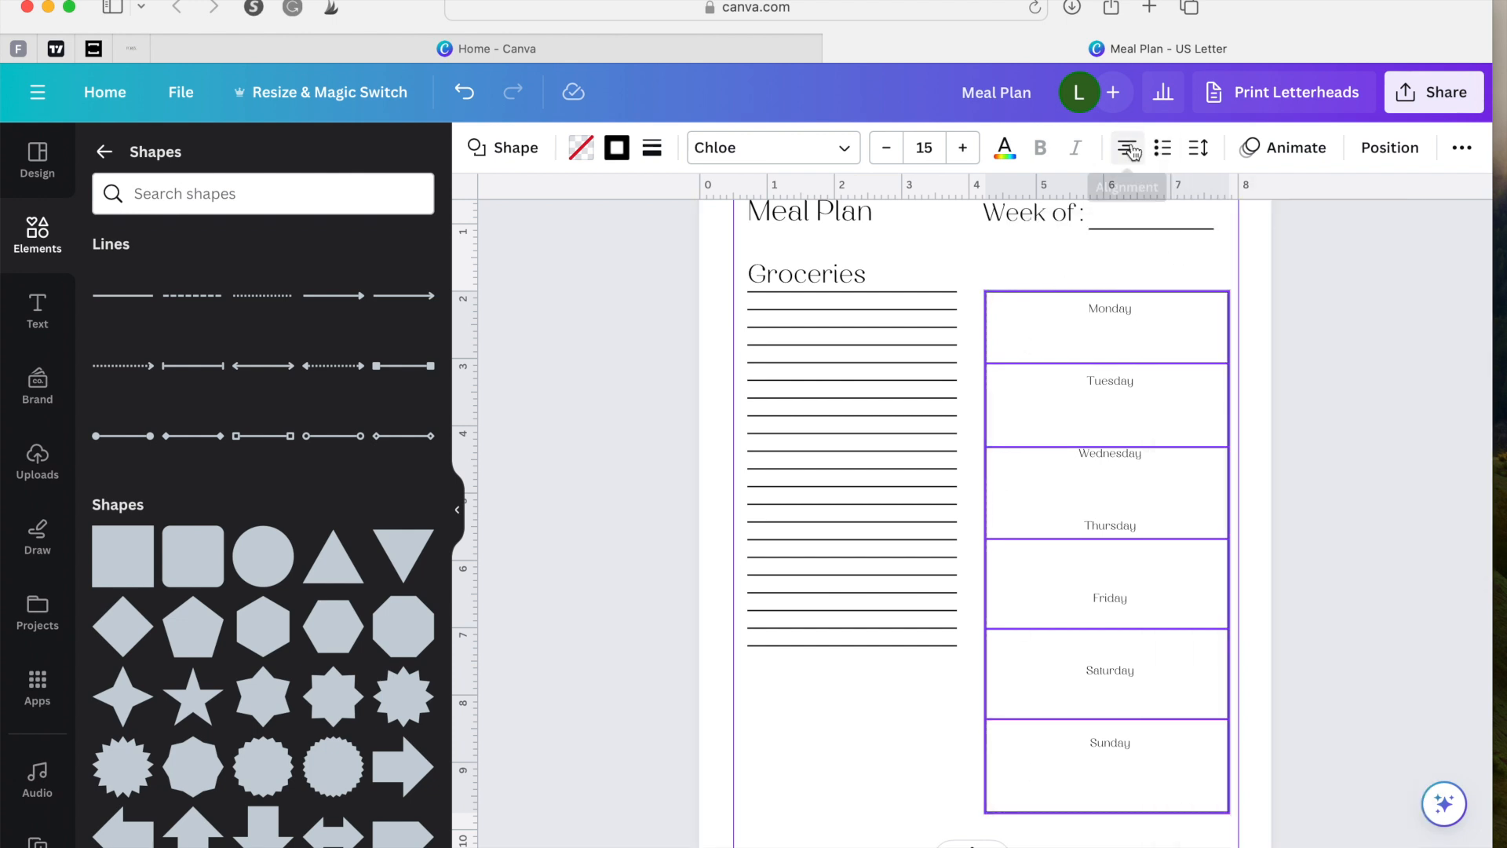
{"action": "left_click", "coordinate": [1370, 149]}
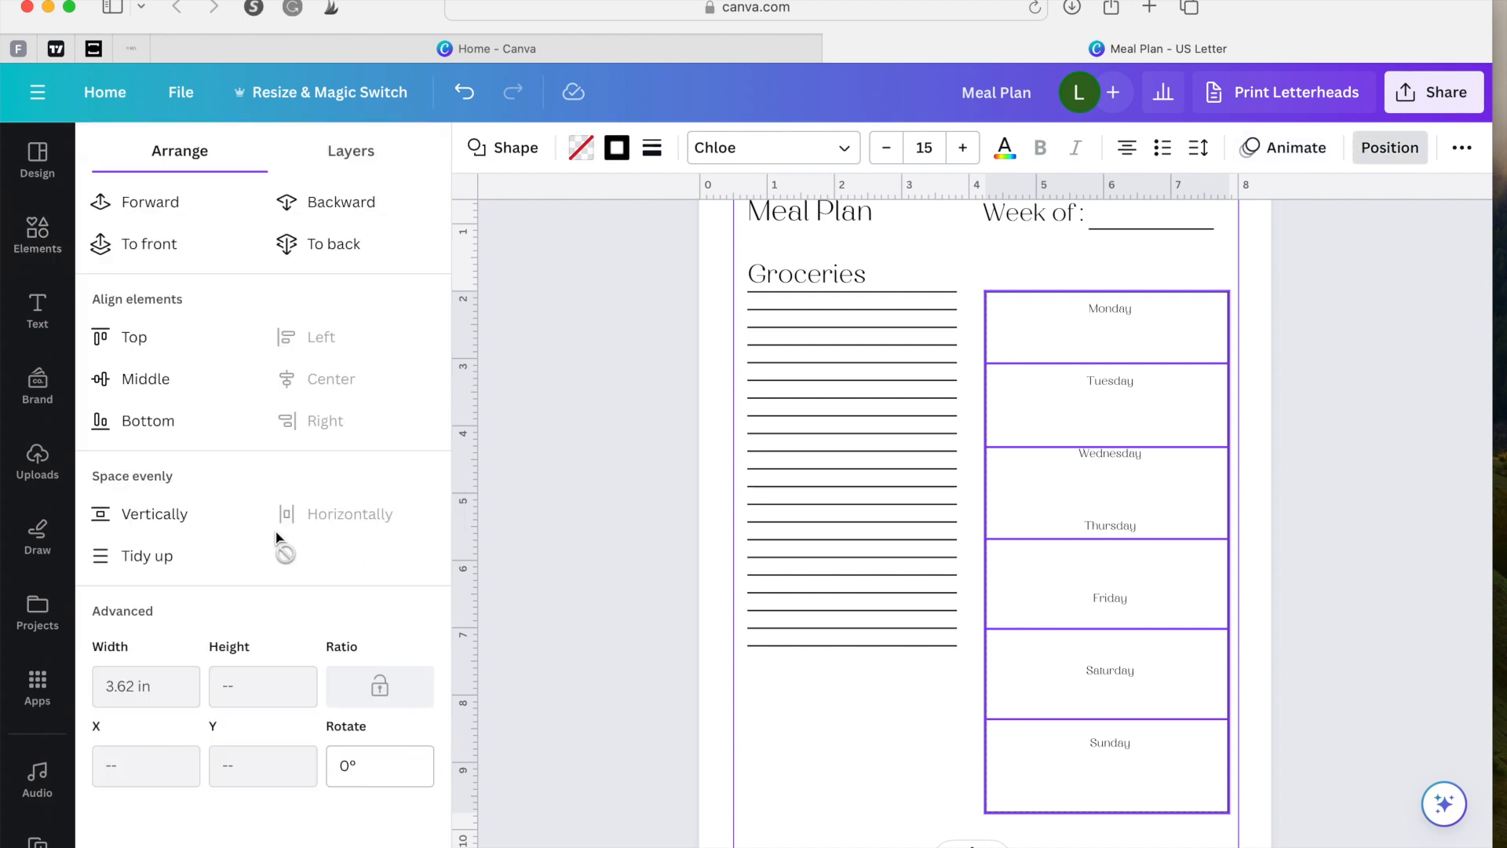
{"action": "left_click", "coordinate": [119, 565]}
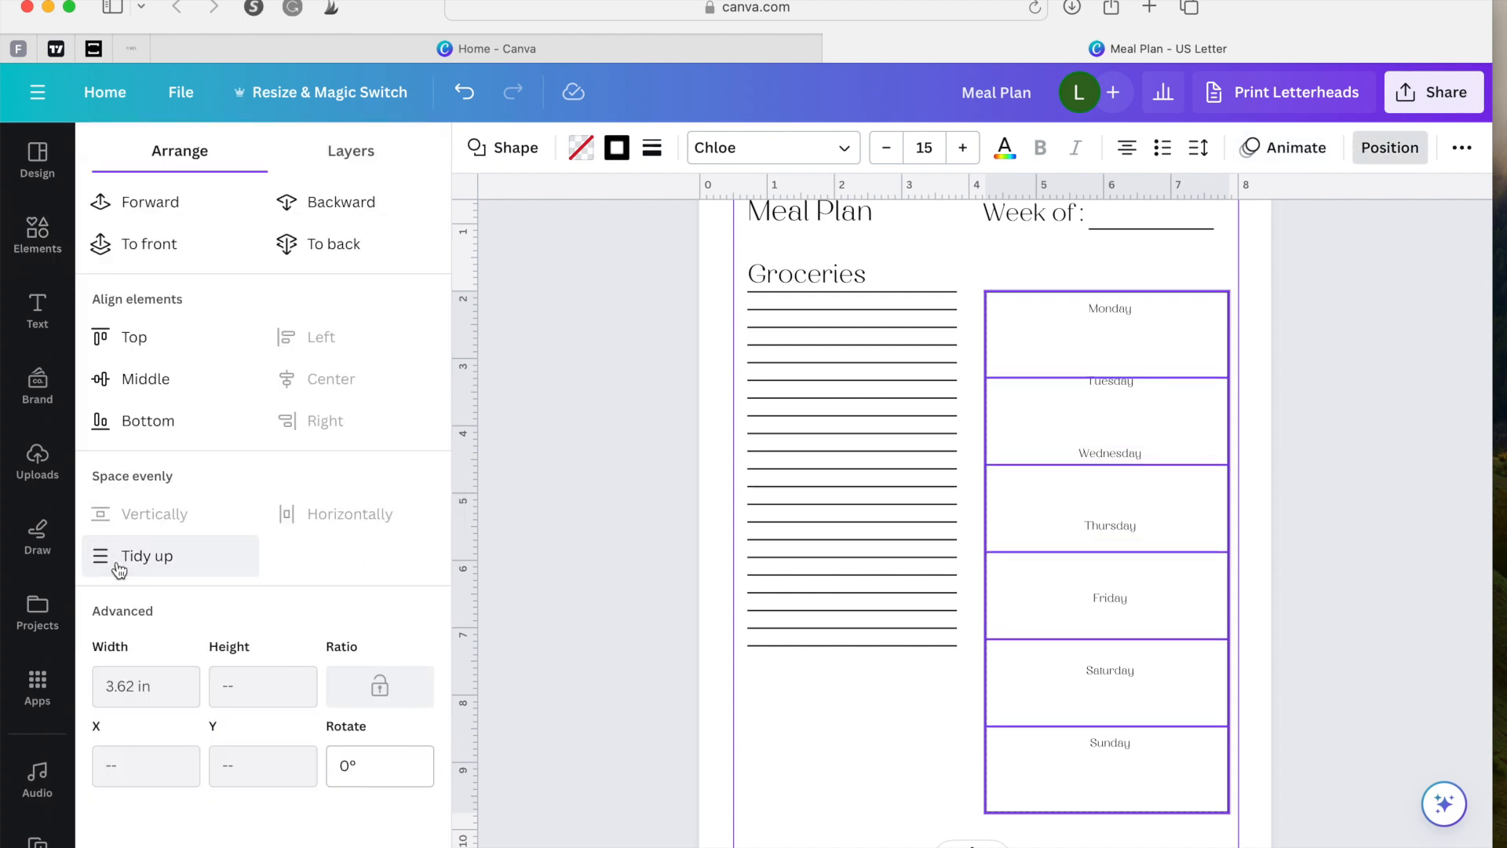
{"action": "left_click", "coordinate": [623, 450]}
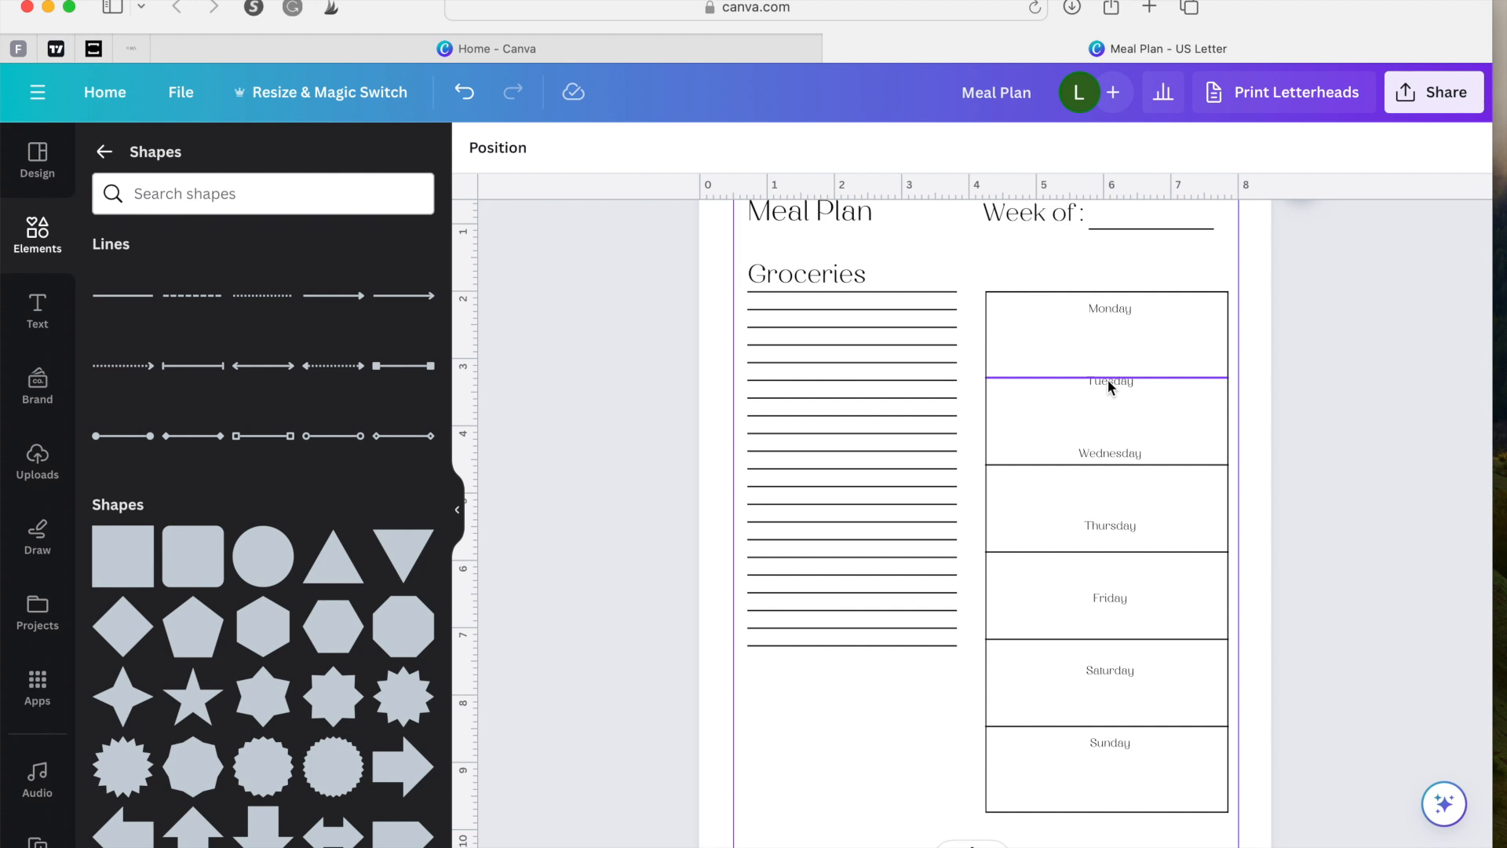
{"action": "left_click", "coordinate": [1118, 748]}
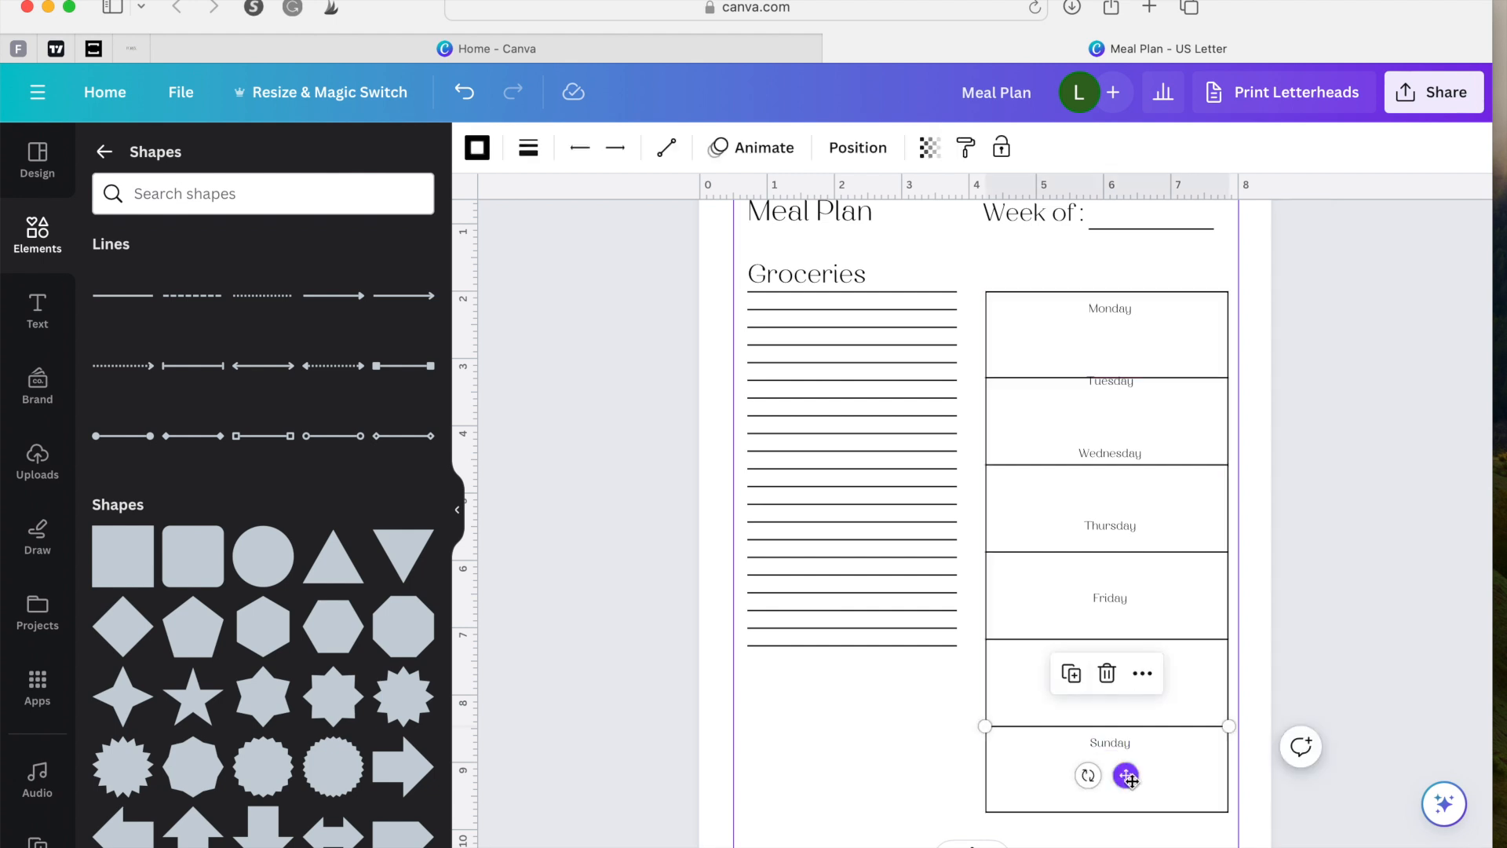
{"action": "left_click", "coordinate": [1121, 760]}
{"action": "left_click", "coordinate": [1113, 726]}
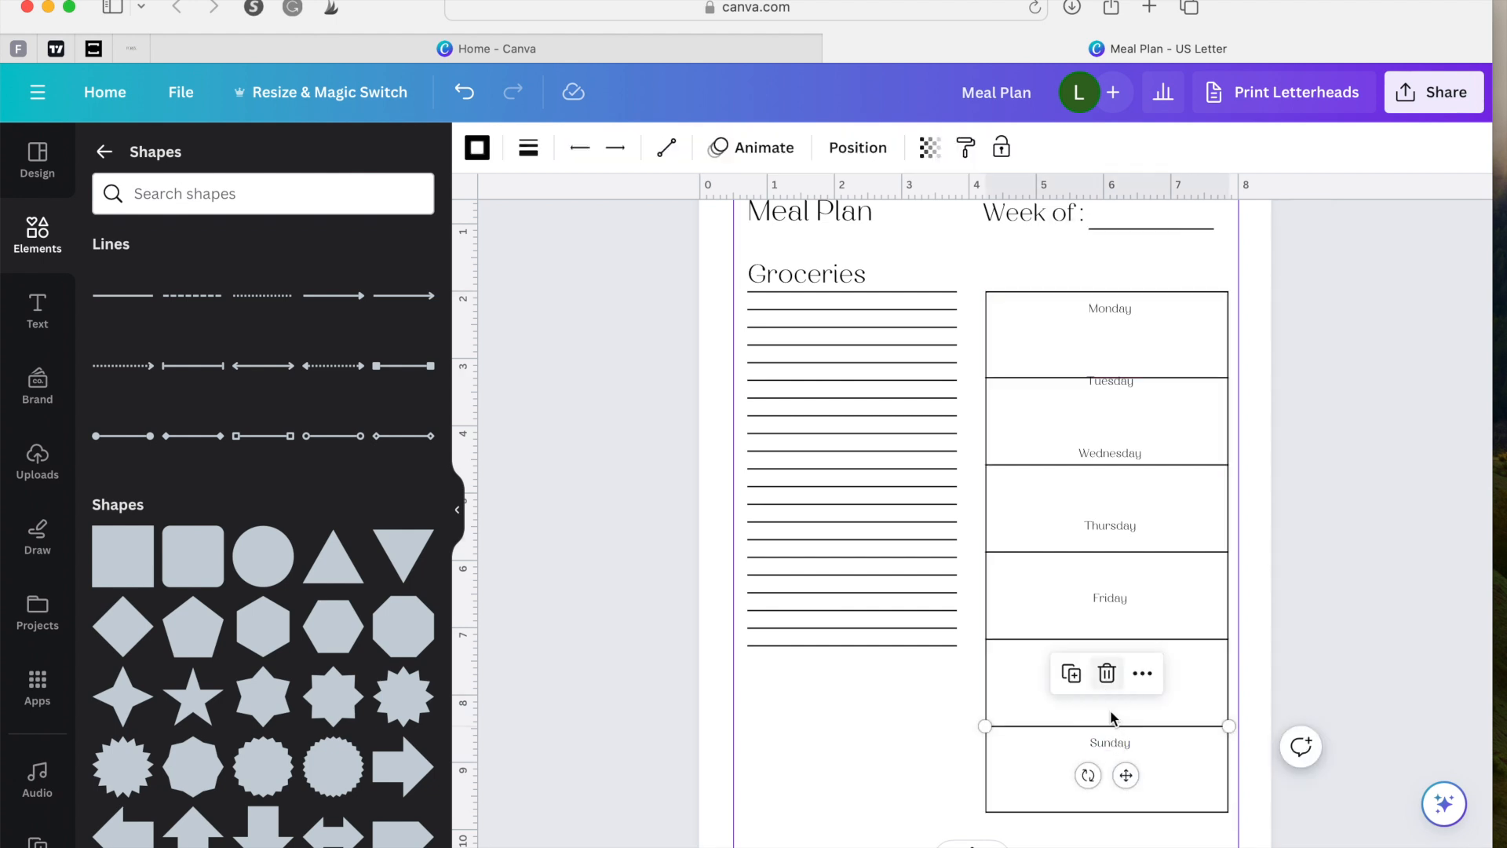
Step: Select all seven weekday labels from Sunday up to Monday and set their font size to 17
{"action": "scroll", "coordinate": [1118, 741], "scroll_direction": "up", "scroll_amount": 5}
{"action": "left_click", "coordinate": [885, 763]}
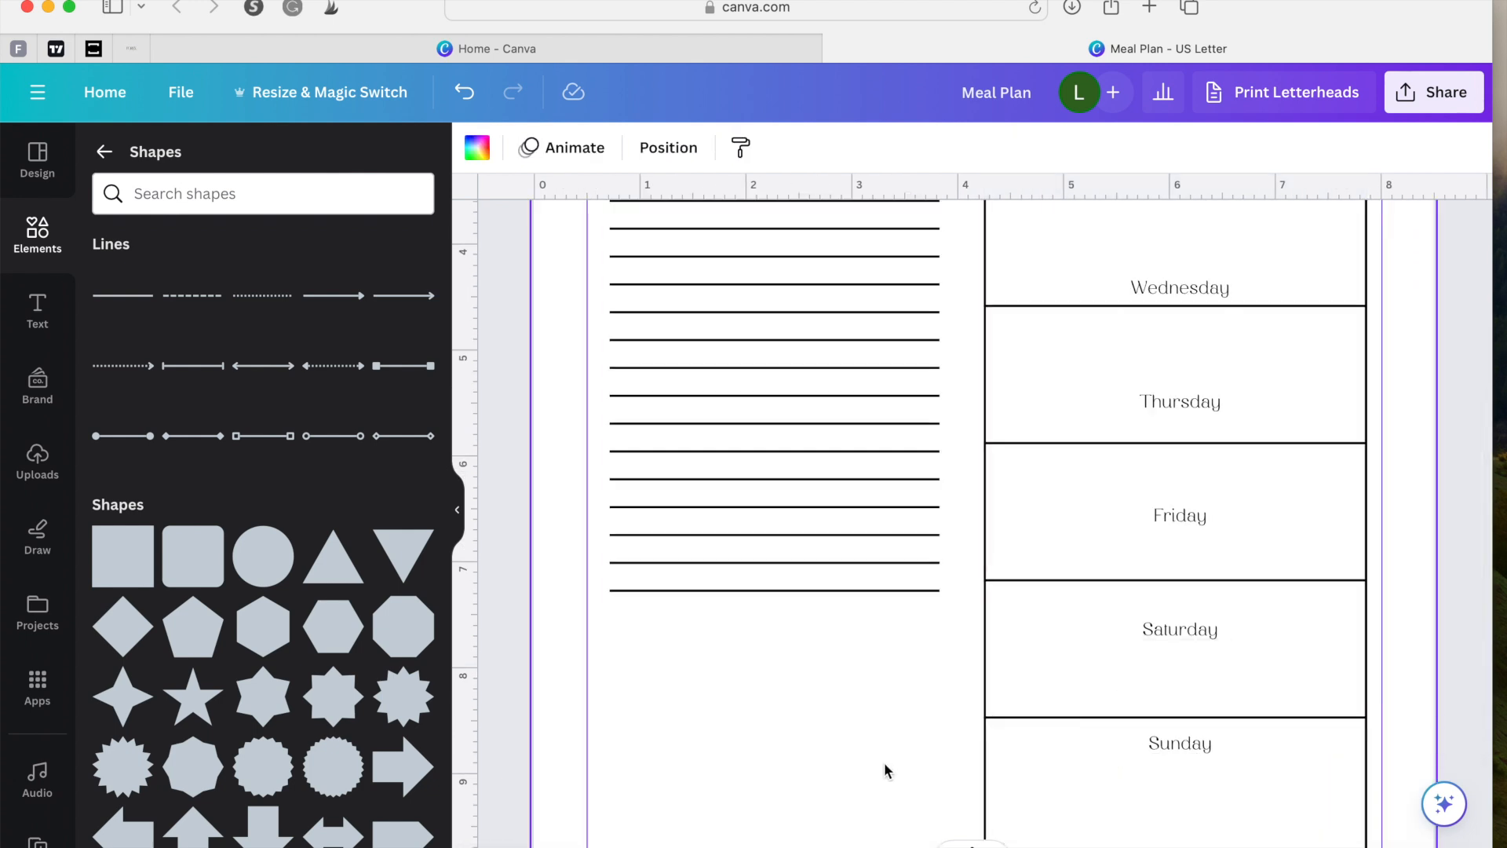
{"action": "left_click", "coordinate": [1179, 743]}
{"action": "left_click", "coordinate": [1165, 632], "text": "shift"}
{"action": "left_click", "coordinate": [1178, 517], "text": "shift"}
{"action": "left_click", "coordinate": [1170, 402], "text": "shift"}
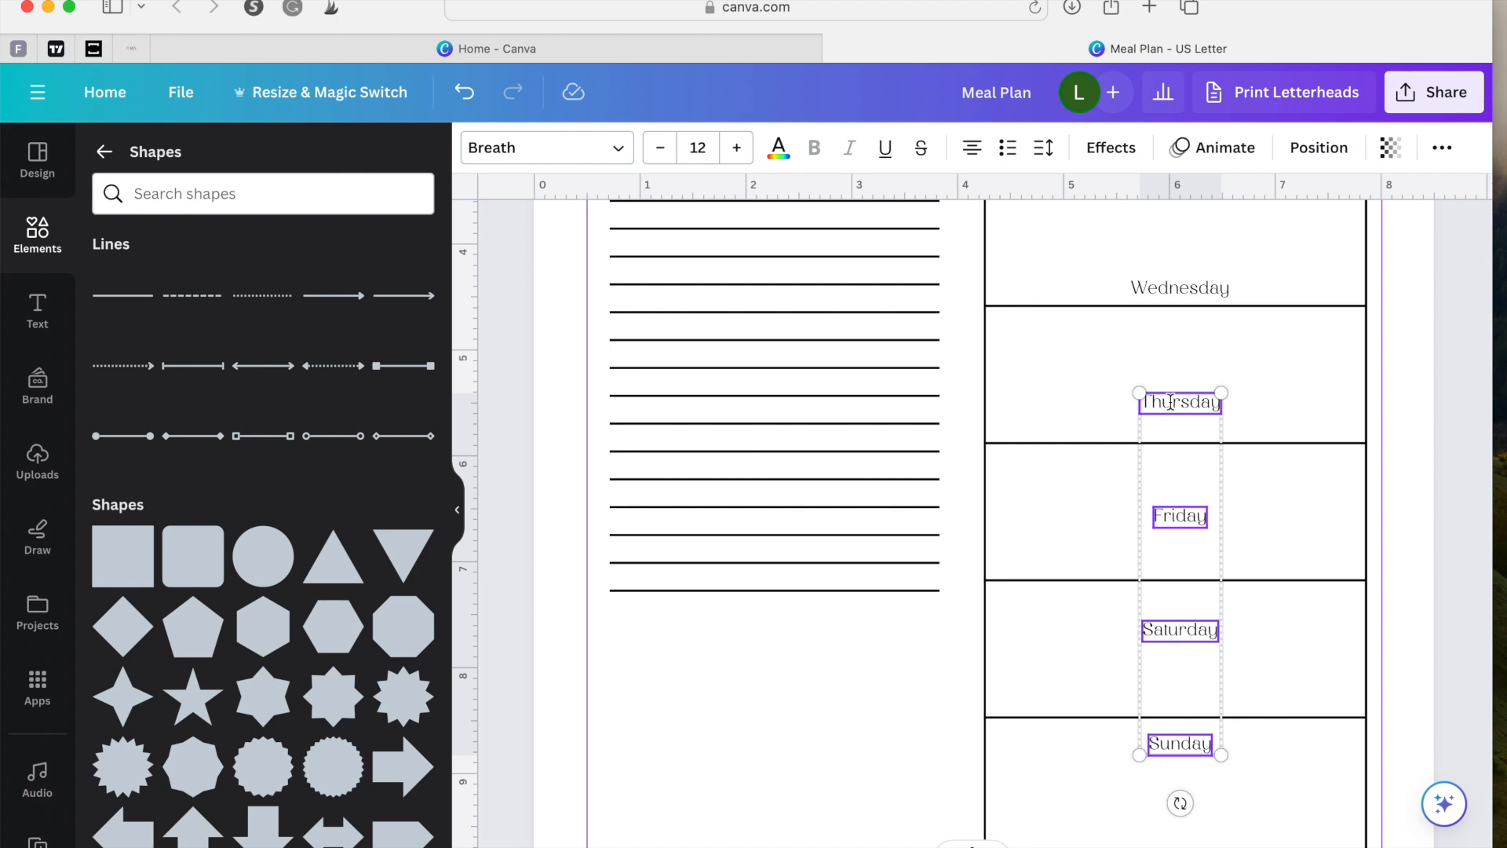
{"action": "left_click", "coordinate": [1165, 296], "text": "shift"}
{"action": "left_click", "coordinate": [1162, 308], "text": "shift"}
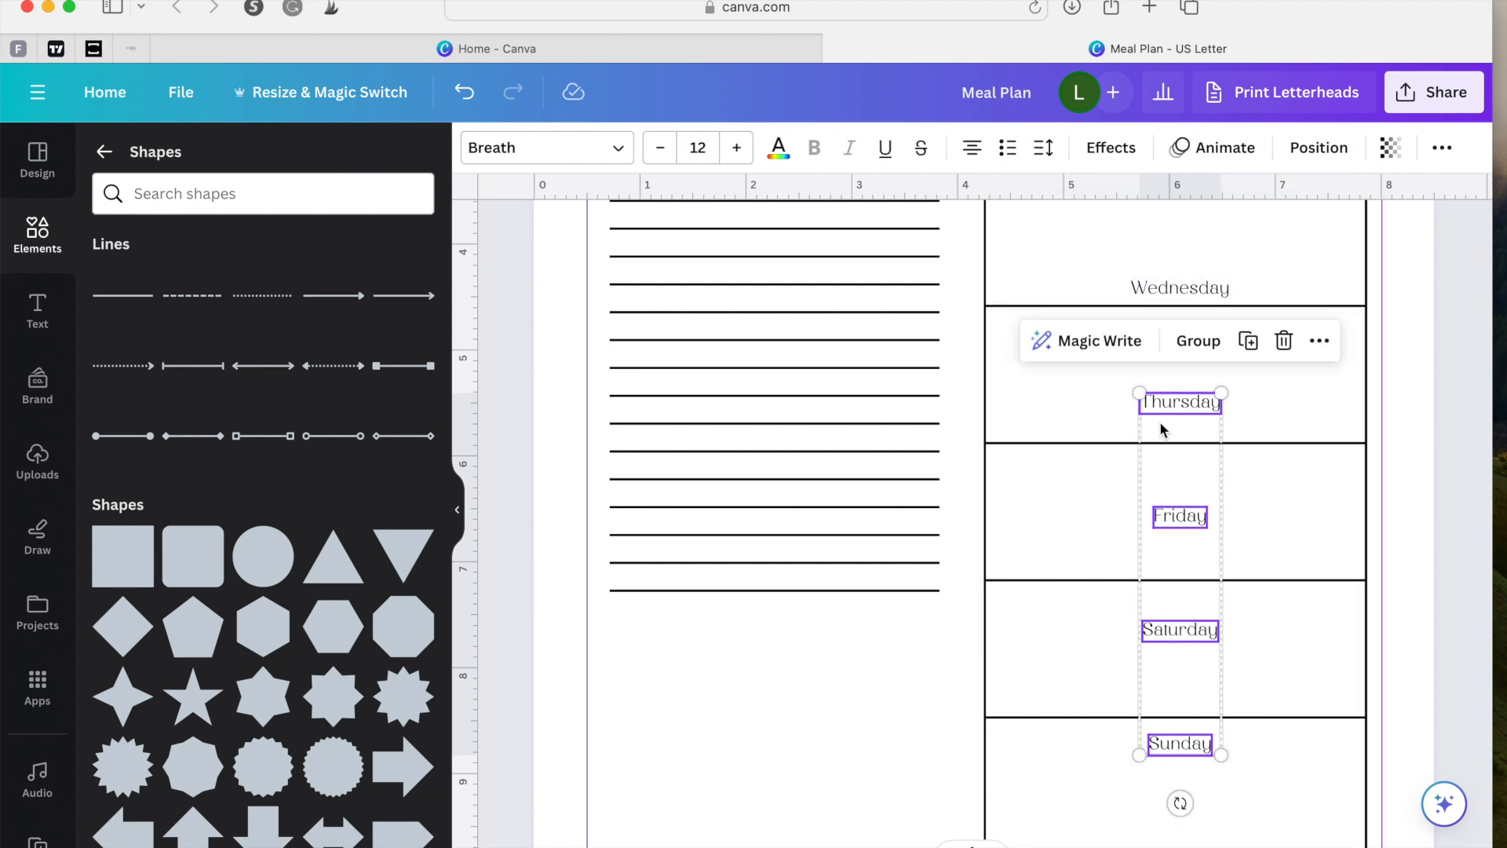
{"action": "scroll", "coordinate": [1160, 430], "scroll_direction": "up", "scroll_amount": 3}
{"action": "left_click", "coordinate": [1162, 428], "text": "shift"}
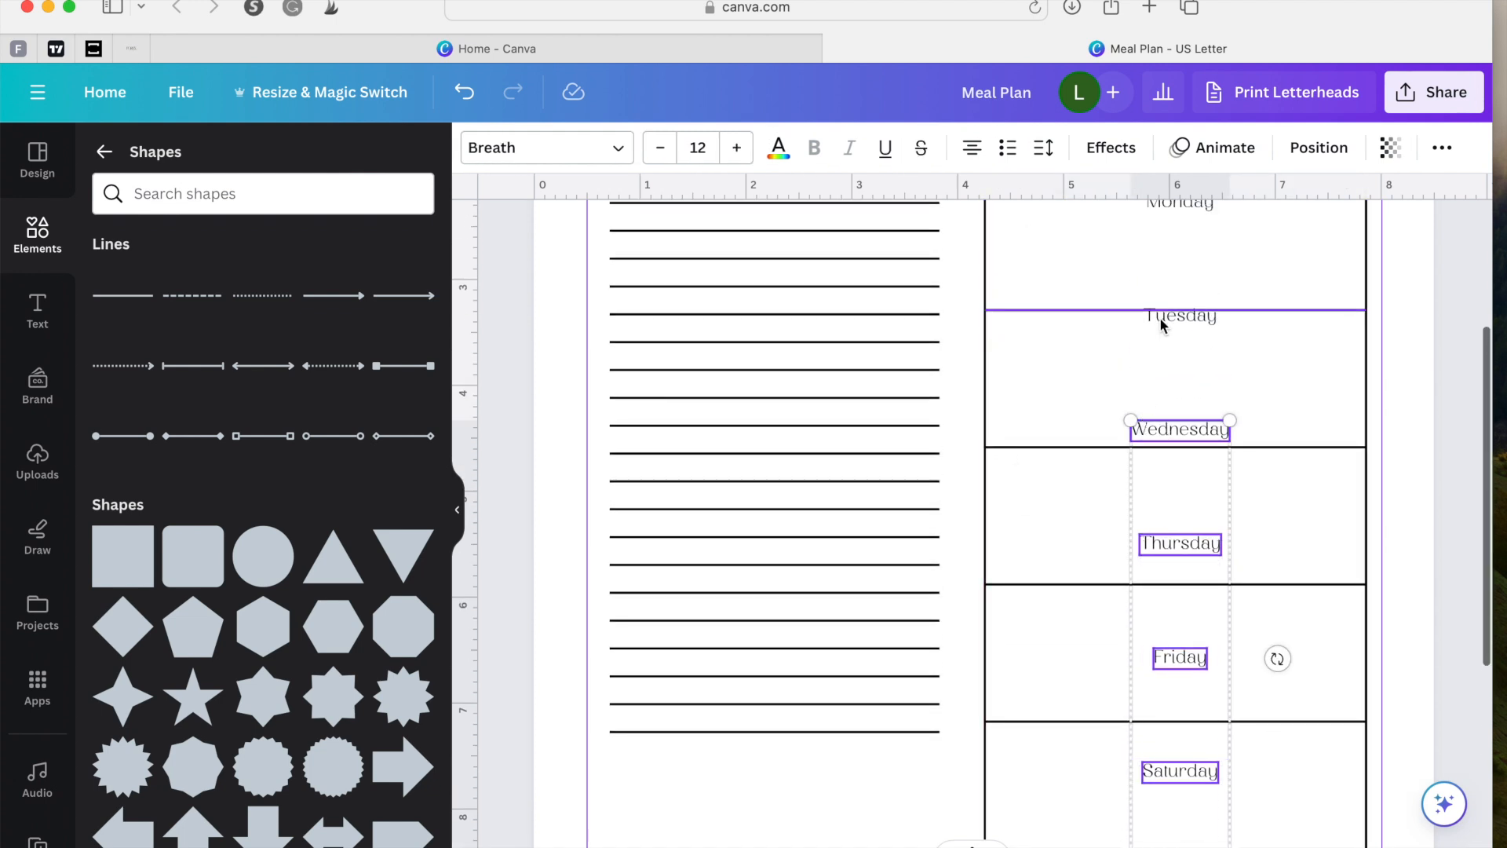
{"action": "scroll", "coordinate": [1170, 328], "scroll_direction": "up", "scroll_amount": 3}
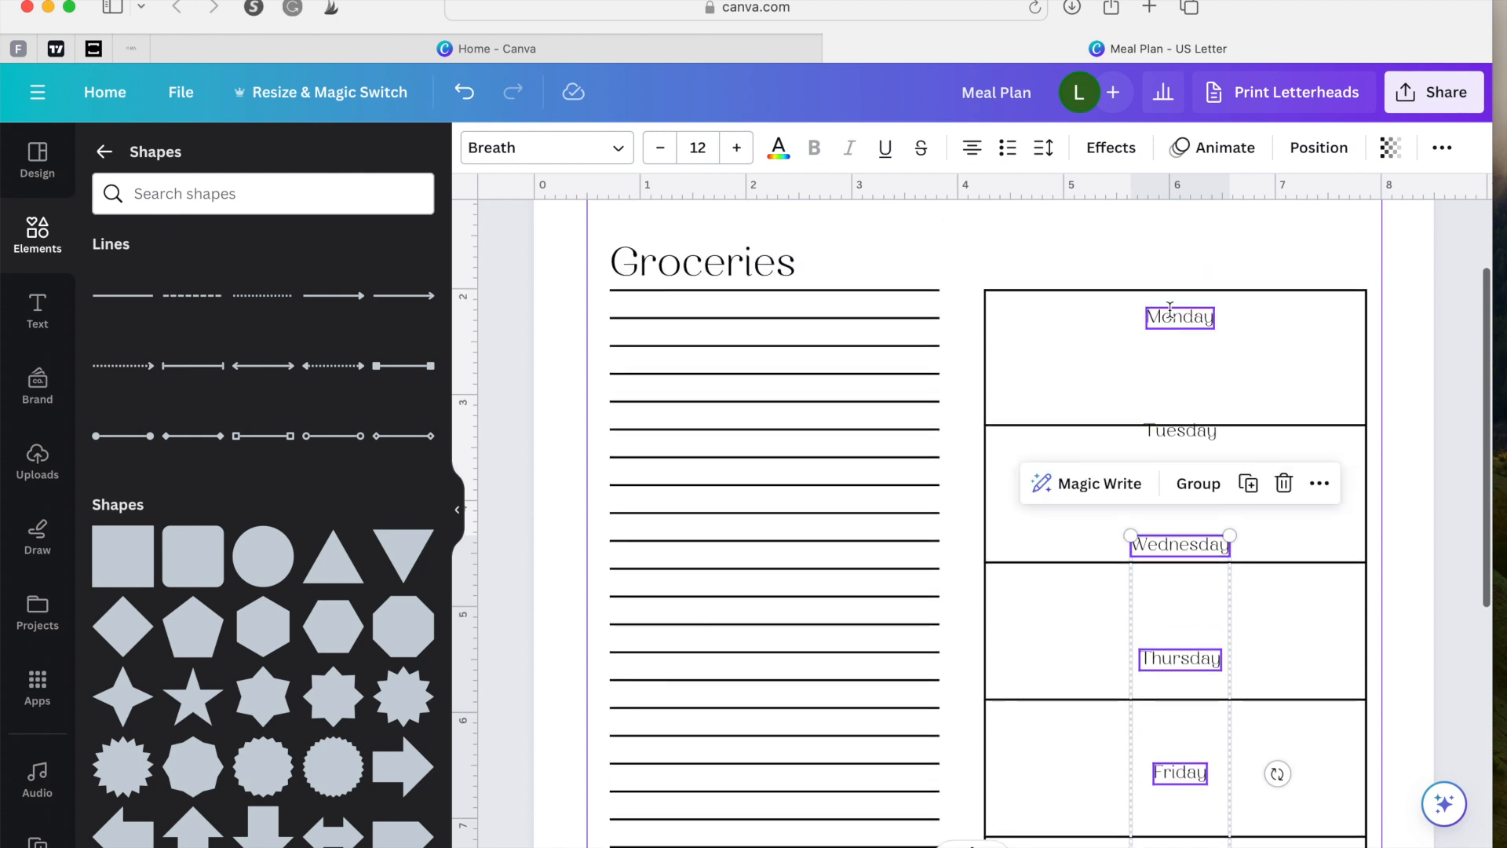
{"action": "left_click", "coordinate": [1211, 445], "text": "shift"}
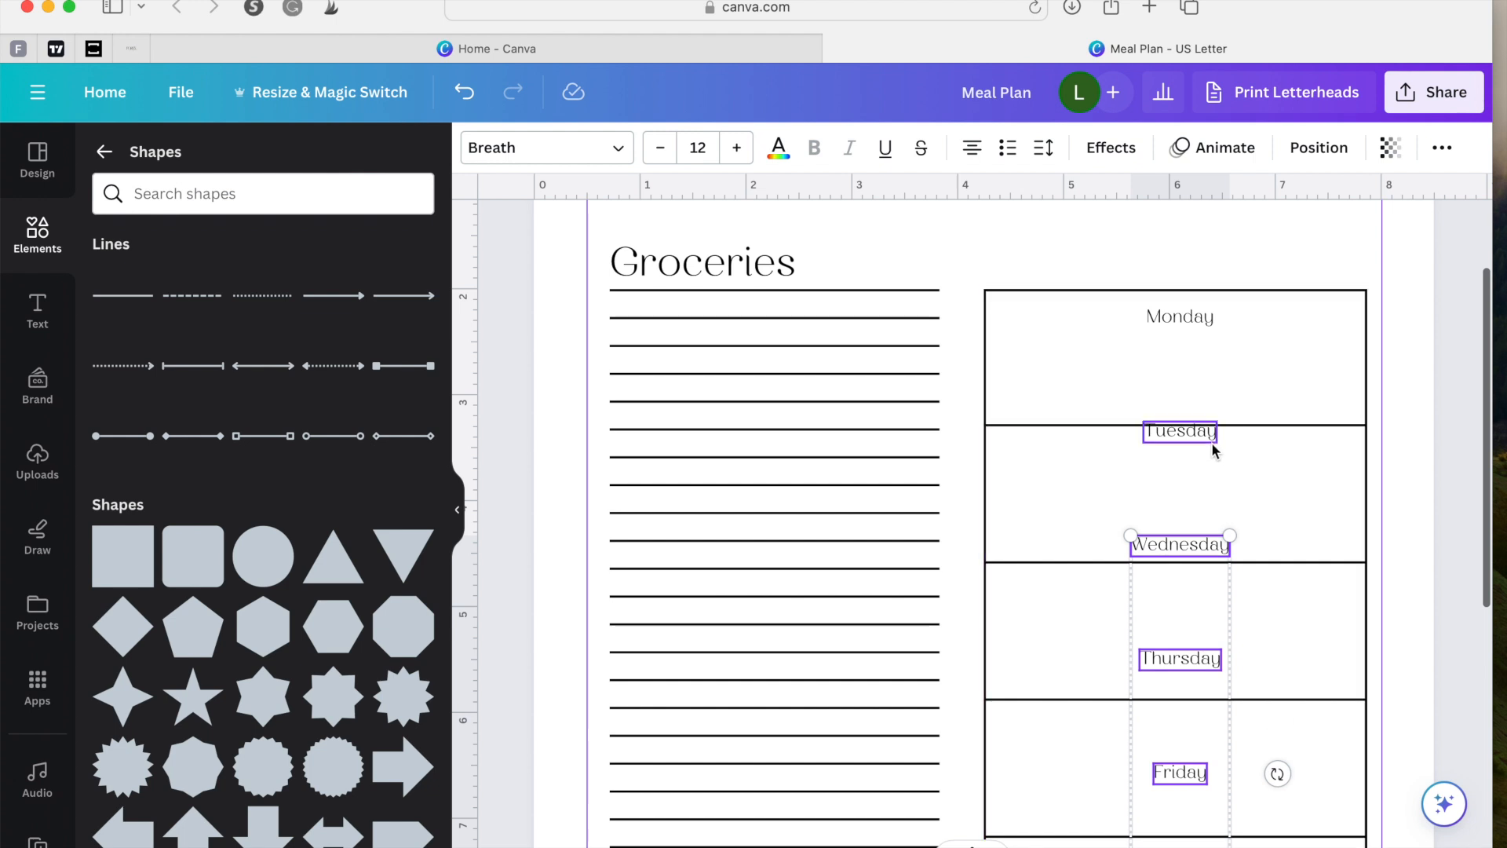
{"action": "left_click", "coordinate": [1146, 317], "text": "shift"}
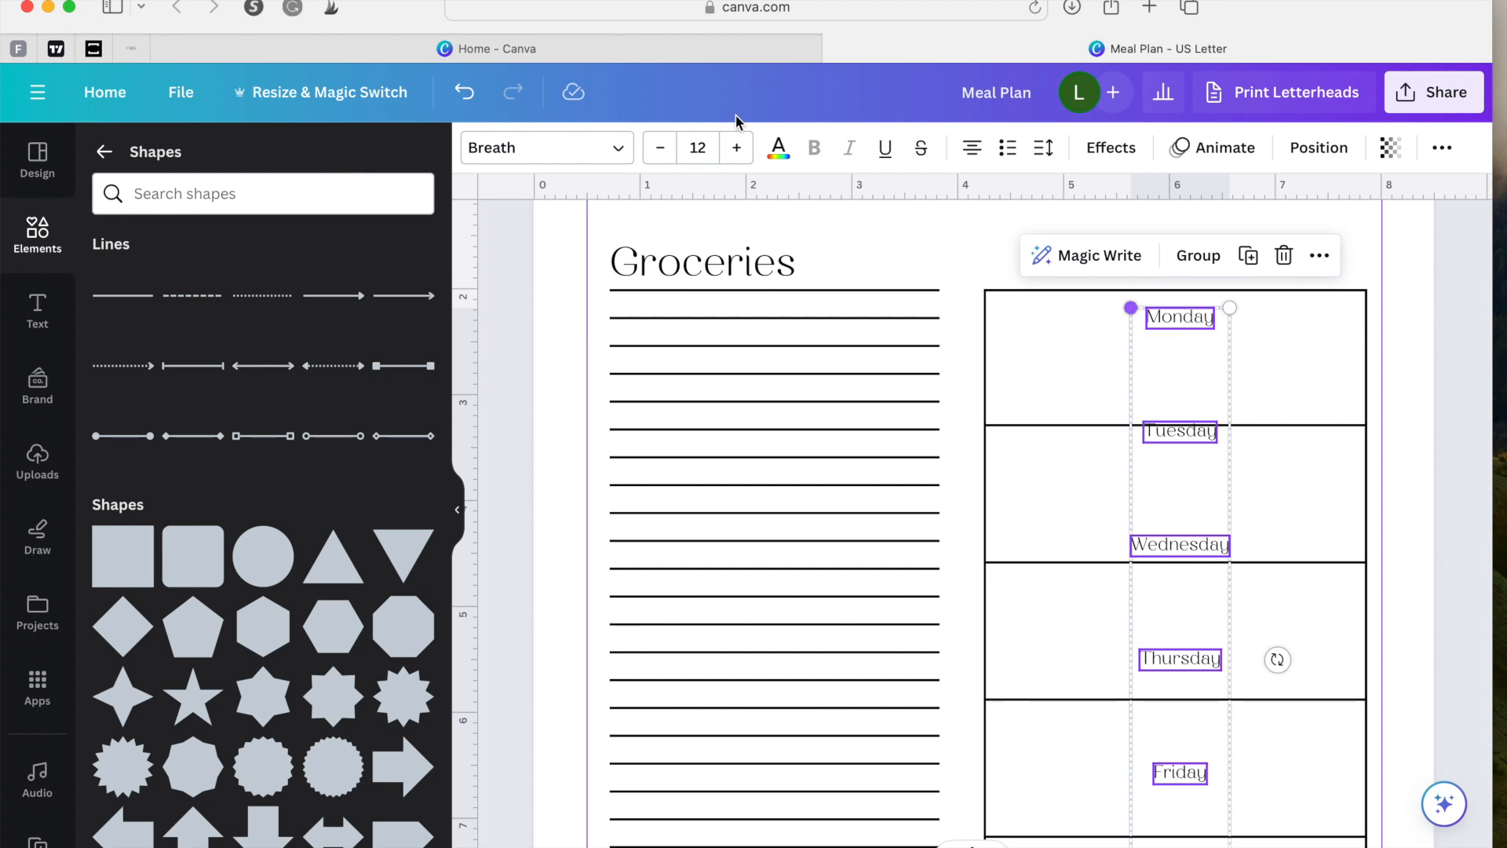
{"action": "left_click", "coordinate": [737, 149]}
{"action": "left_click", "coordinate": [737, 148]}
{"action": "left_click", "coordinate": [737, 148]}
{"action": "left_click", "coordinate": [737, 148]}
{"action": "left_click", "coordinate": [737, 149]}
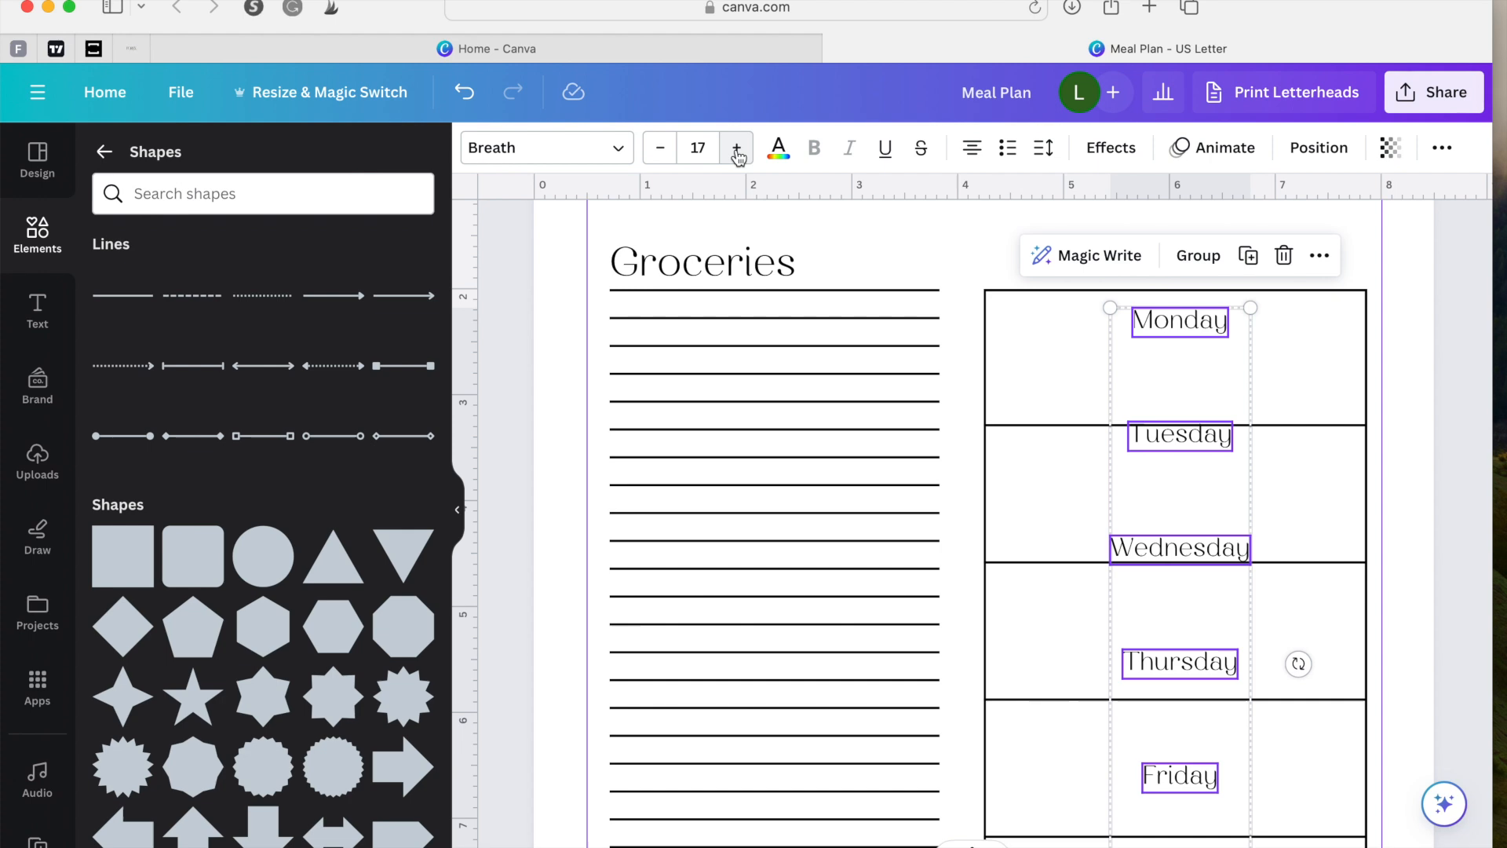
Step: Align the selected weekday labels to a common left edge, trying horizontal spacing and tidy up along the way
{"action": "scroll", "coordinate": [996, 290], "scroll_direction": "down", "scroll_amount": 5}
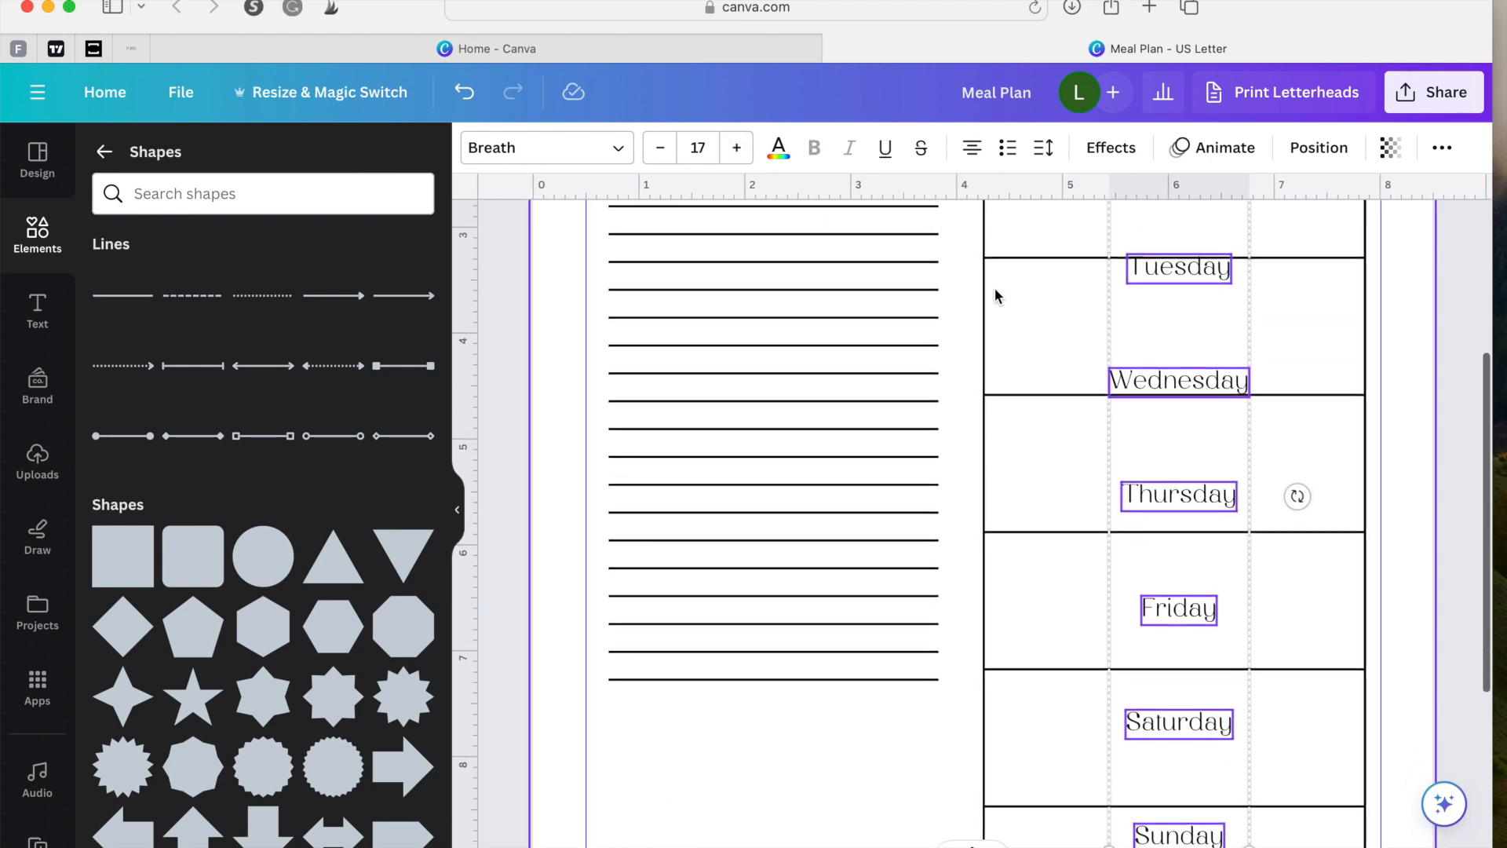
{"action": "scroll", "coordinate": [996, 291], "scroll_direction": "down", "scroll_amount": 2, "text": "ctrl"}
{"action": "scroll", "coordinate": [996, 295], "scroll_direction": "up", "scroll_amount": 3}
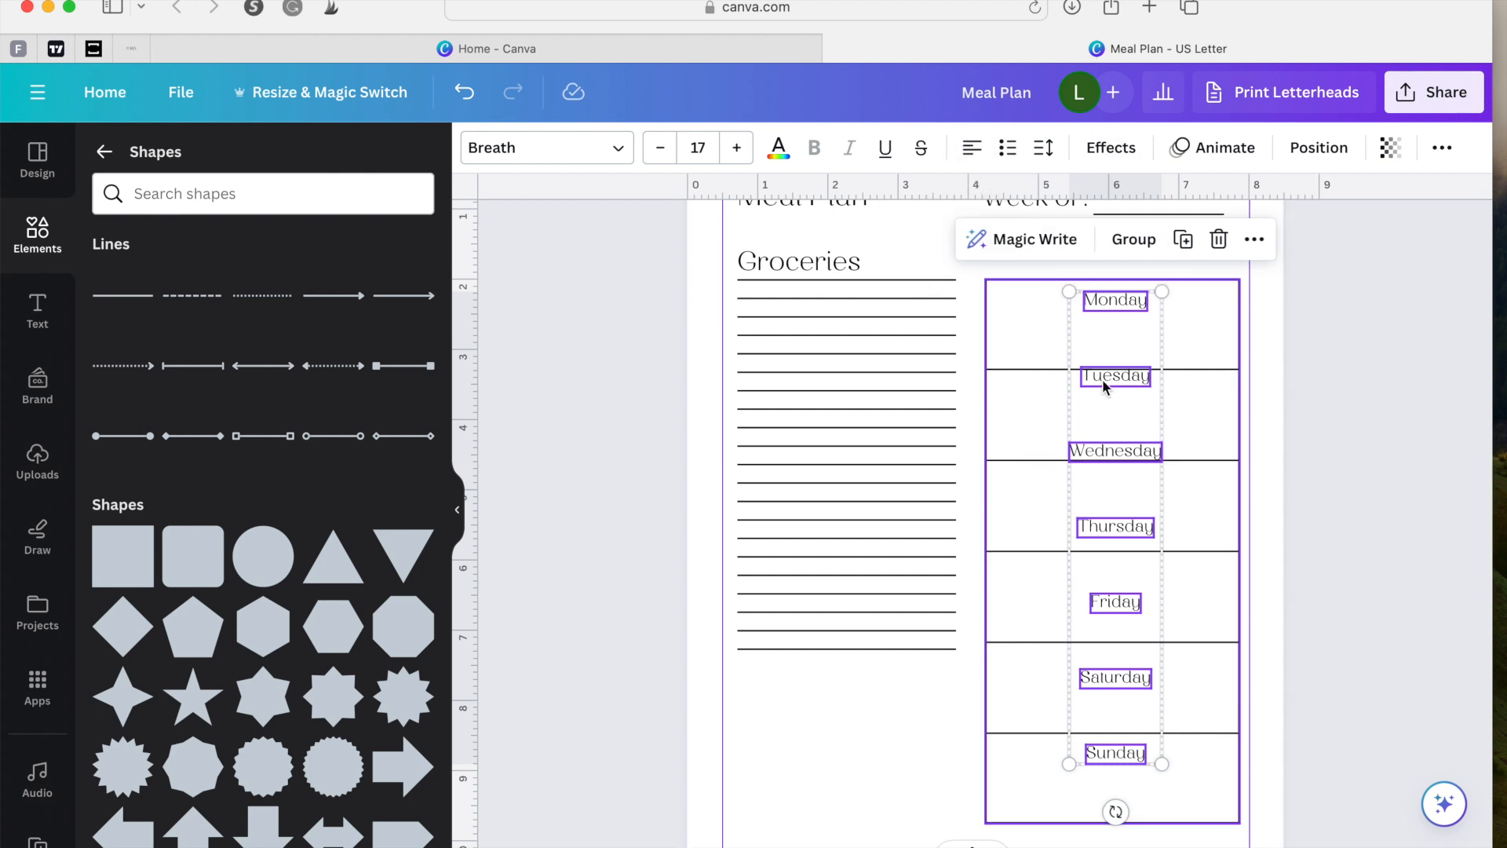
{"action": "left_click", "coordinate": [1316, 148]}
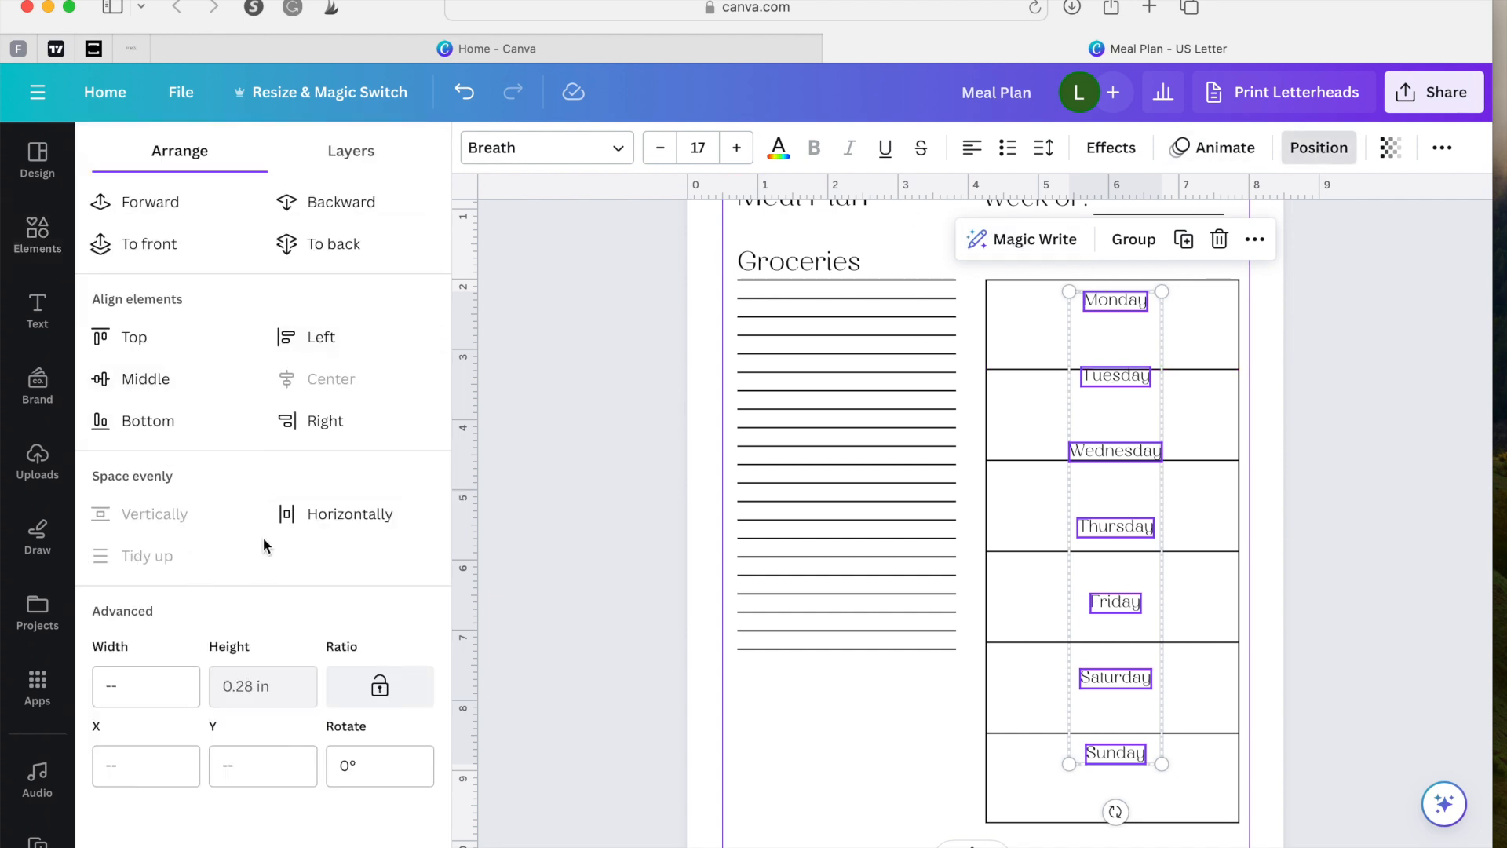
{"action": "left_click", "coordinate": [378, 519]}
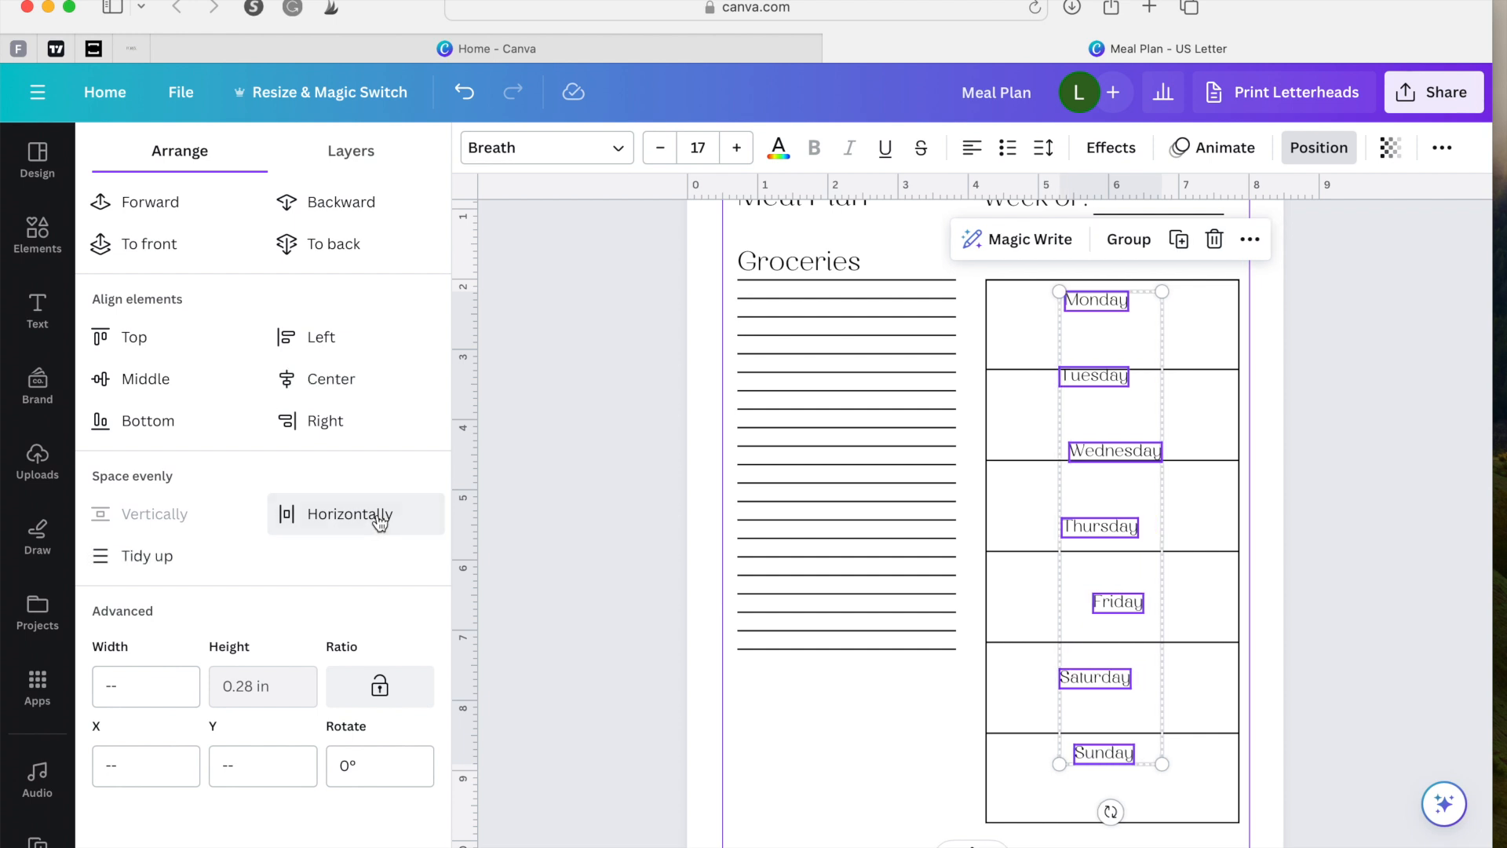
{"action": "left_click", "coordinate": [303, 336]}
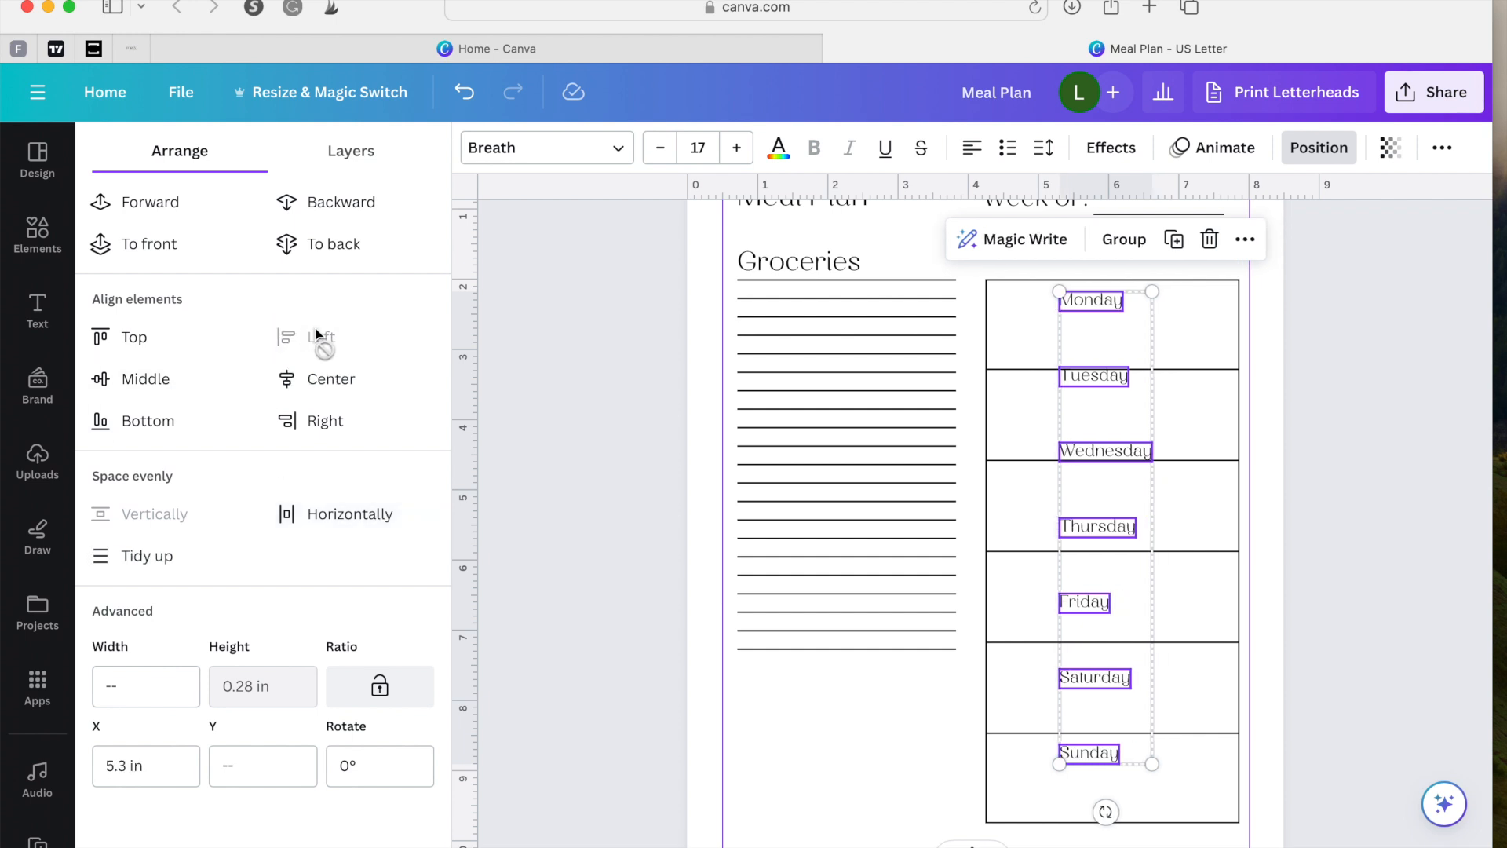
{"action": "left_click", "coordinate": [156, 558]}
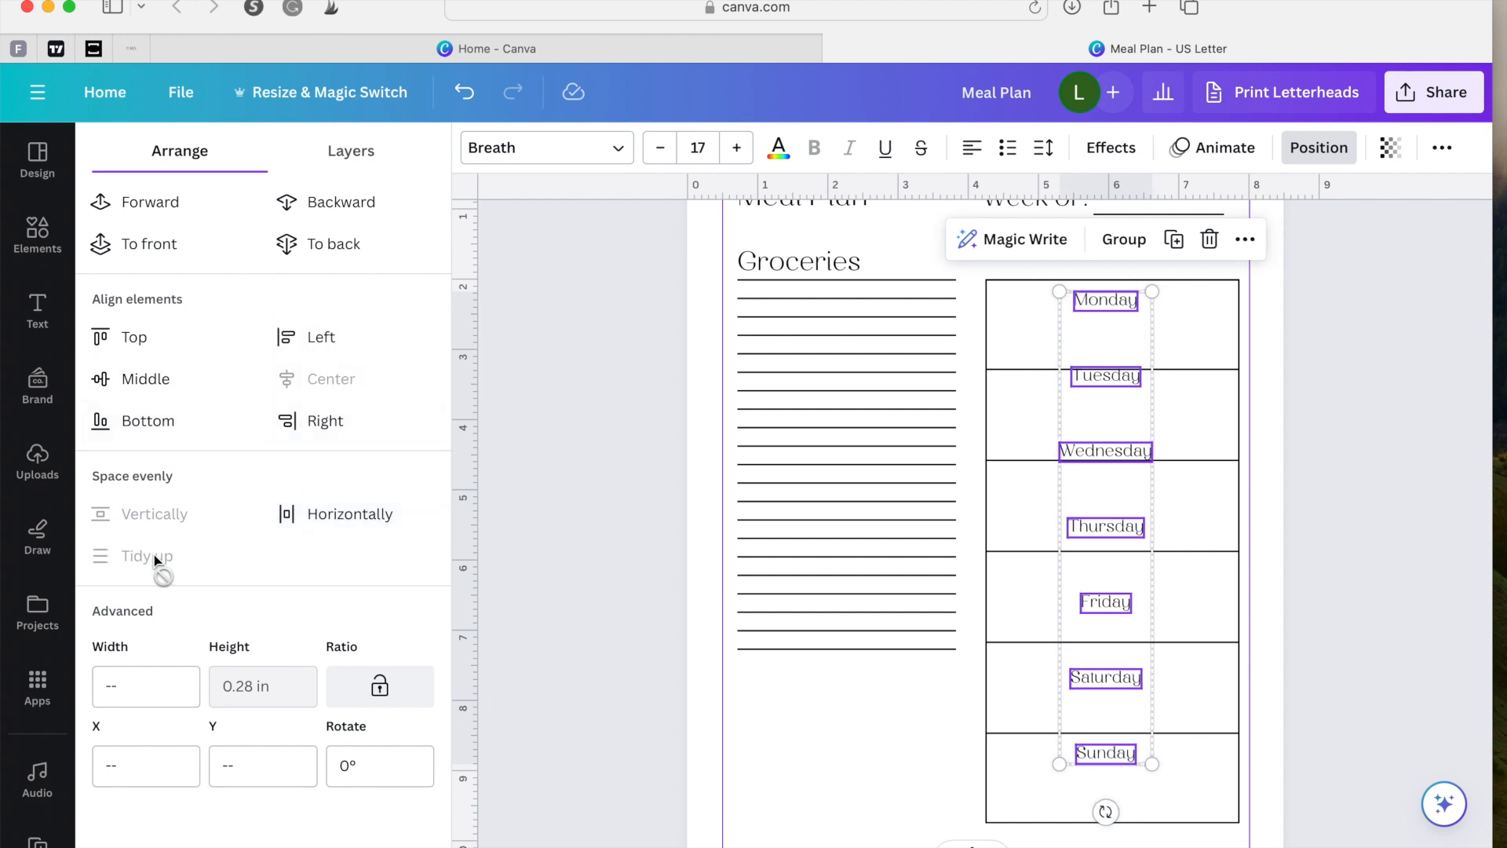
{"action": "left_click", "coordinate": [323, 512]}
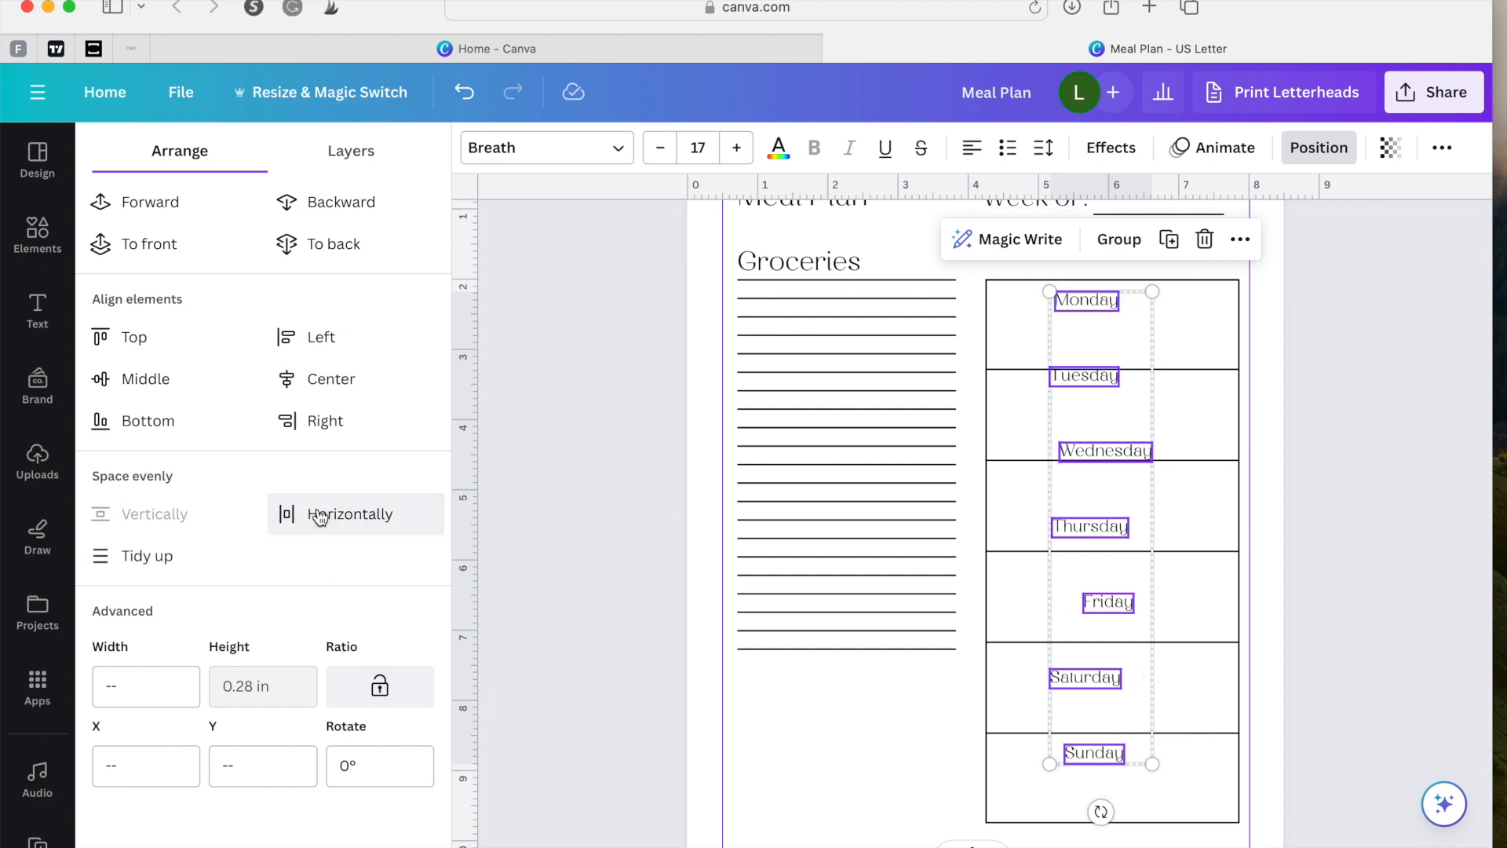
{"action": "left_click", "coordinate": [310, 336]}
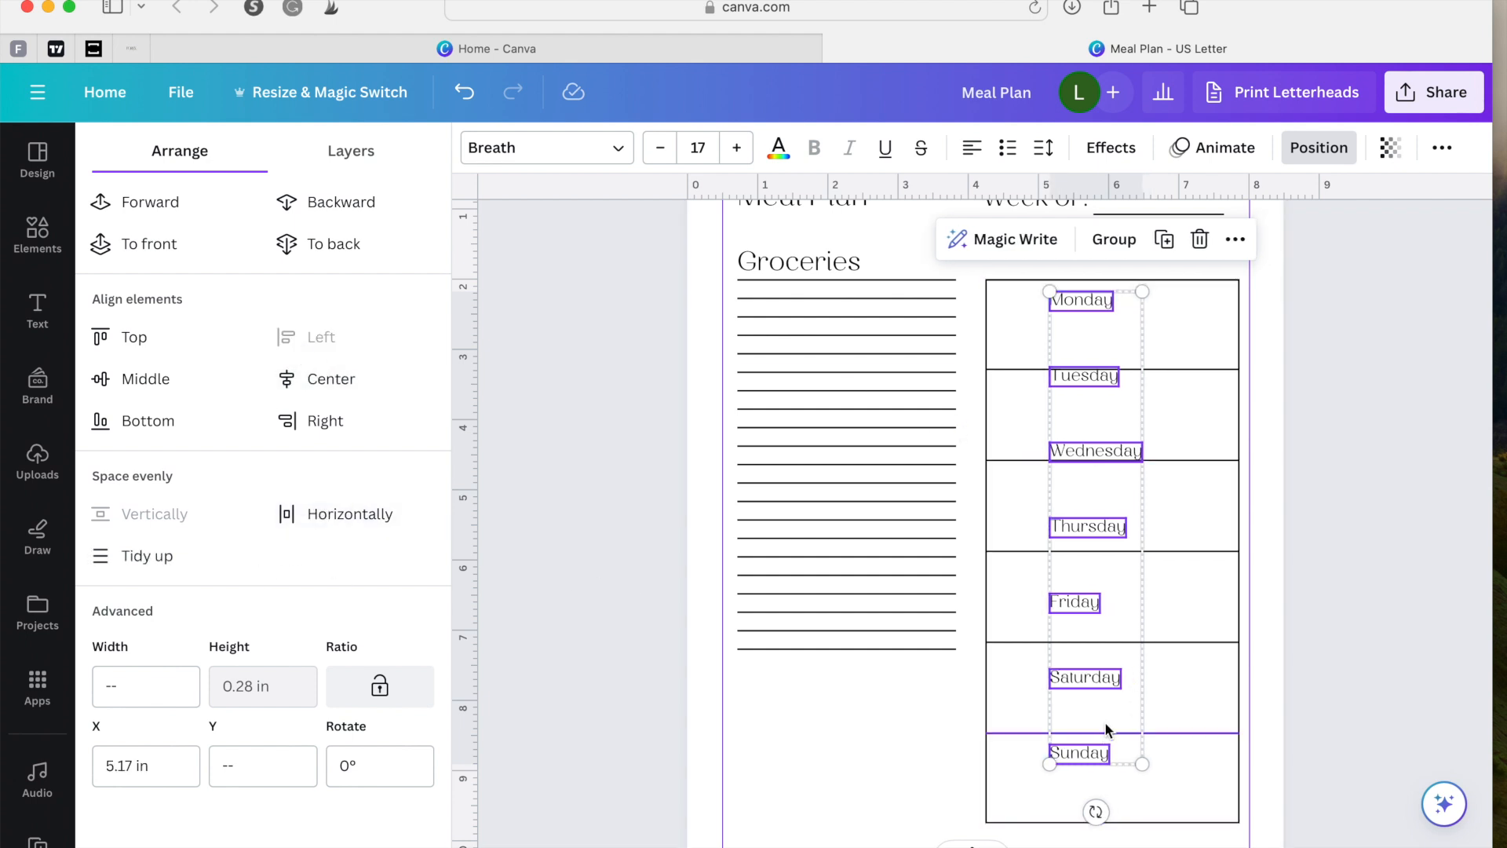
Step: Move the weekday labels together to just inside the box's left edge, at about X 4.39 in
{"action": "left_click_drag", "start_coordinate": [1079, 698], "coordinate": [1021, 679]}
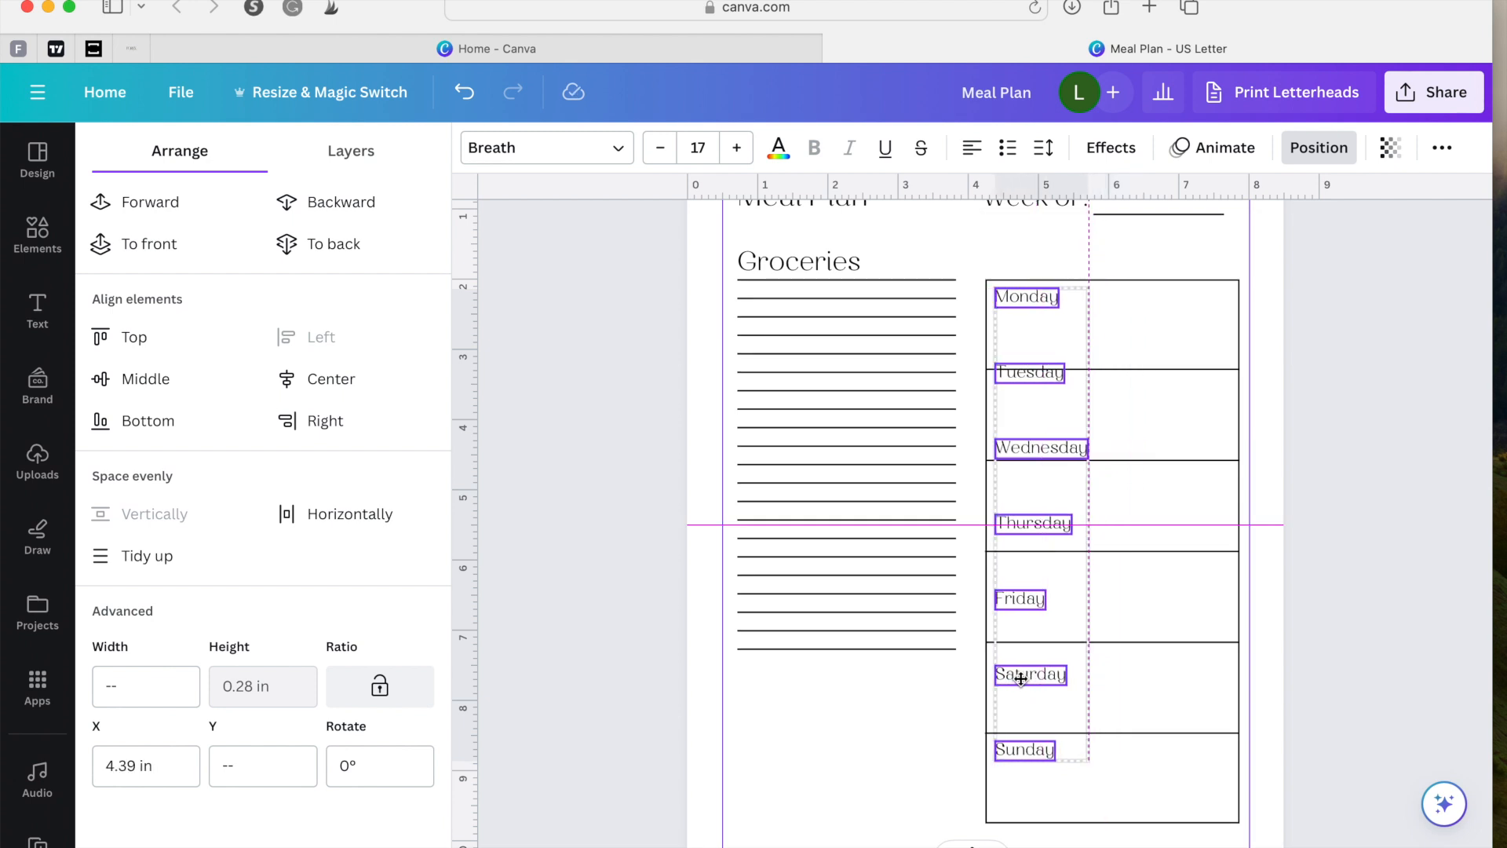
{"action": "left_click_drag", "start_coordinate": [1021, 679], "coordinate": [1021, 679]}
{"action": "left_click", "coordinate": [1171, 646]}
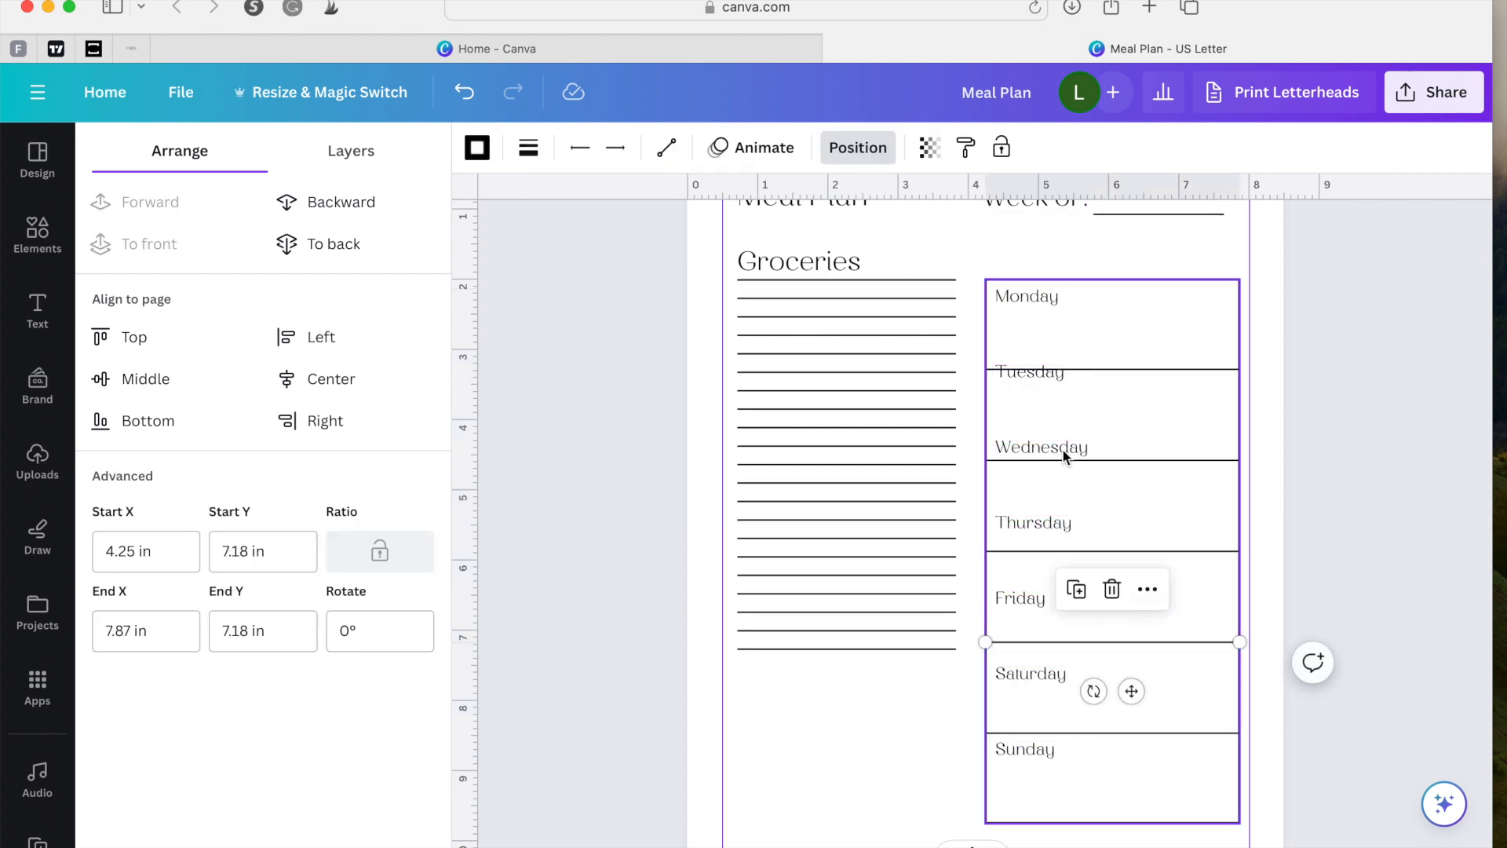
Step: Move the "Saturday" label up to just below the divider under "Friday"
{"action": "left_click", "coordinate": [1021, 683]}
{"action": "left_click_drag", "start_coordinate": [1021, 683], "coordinate": [1023, 664]}
{"action": "left_click", "coordinate": [1135, 642]}
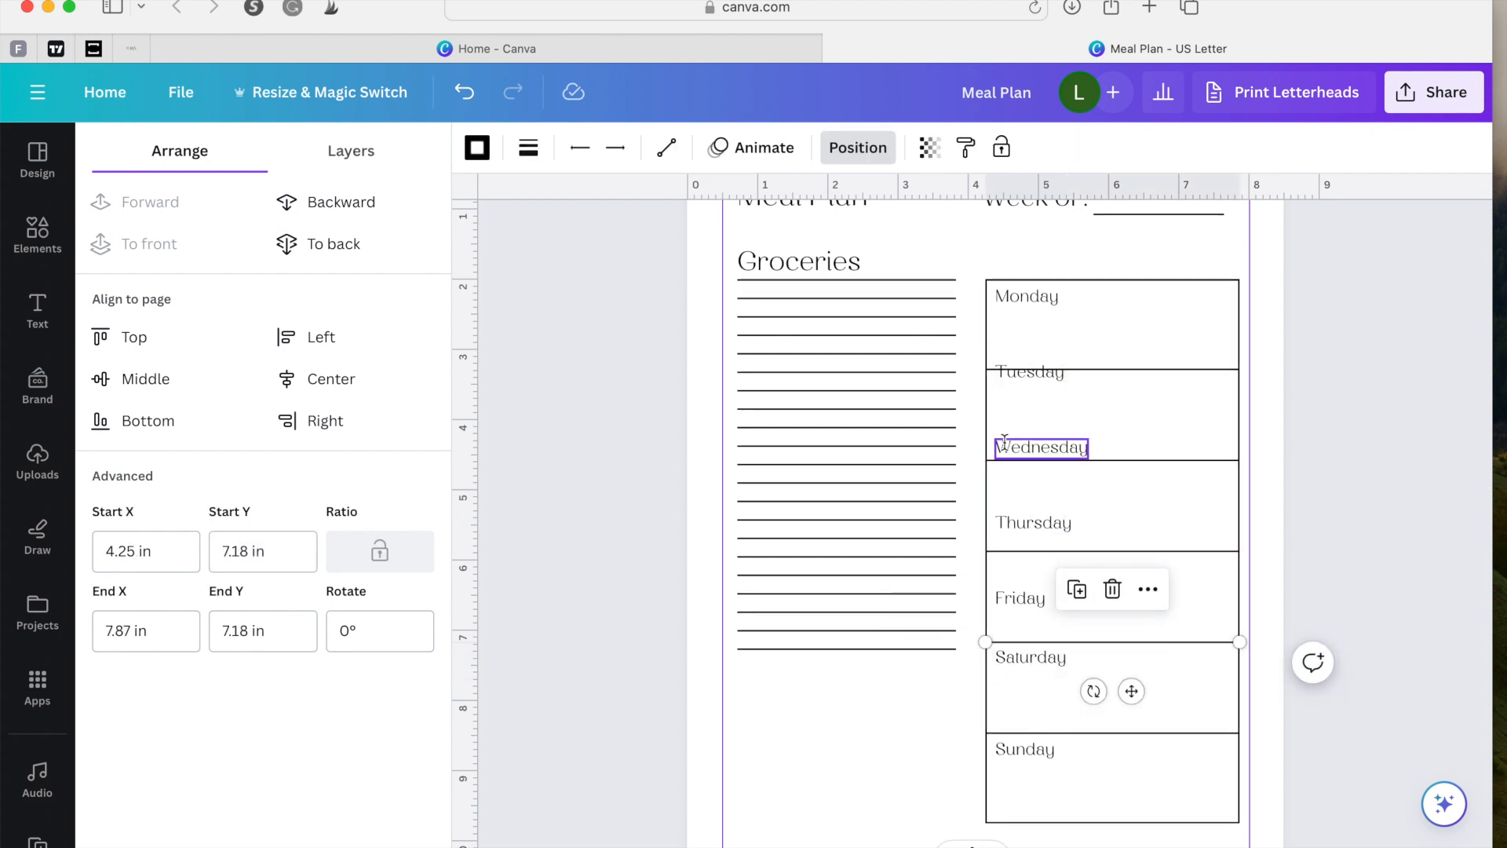
Step: Move "Tuesday" just below the first divider and "Wednesday" just below the second divider of the box
{"action": "left_click", "coordinate": [1030, 372]}
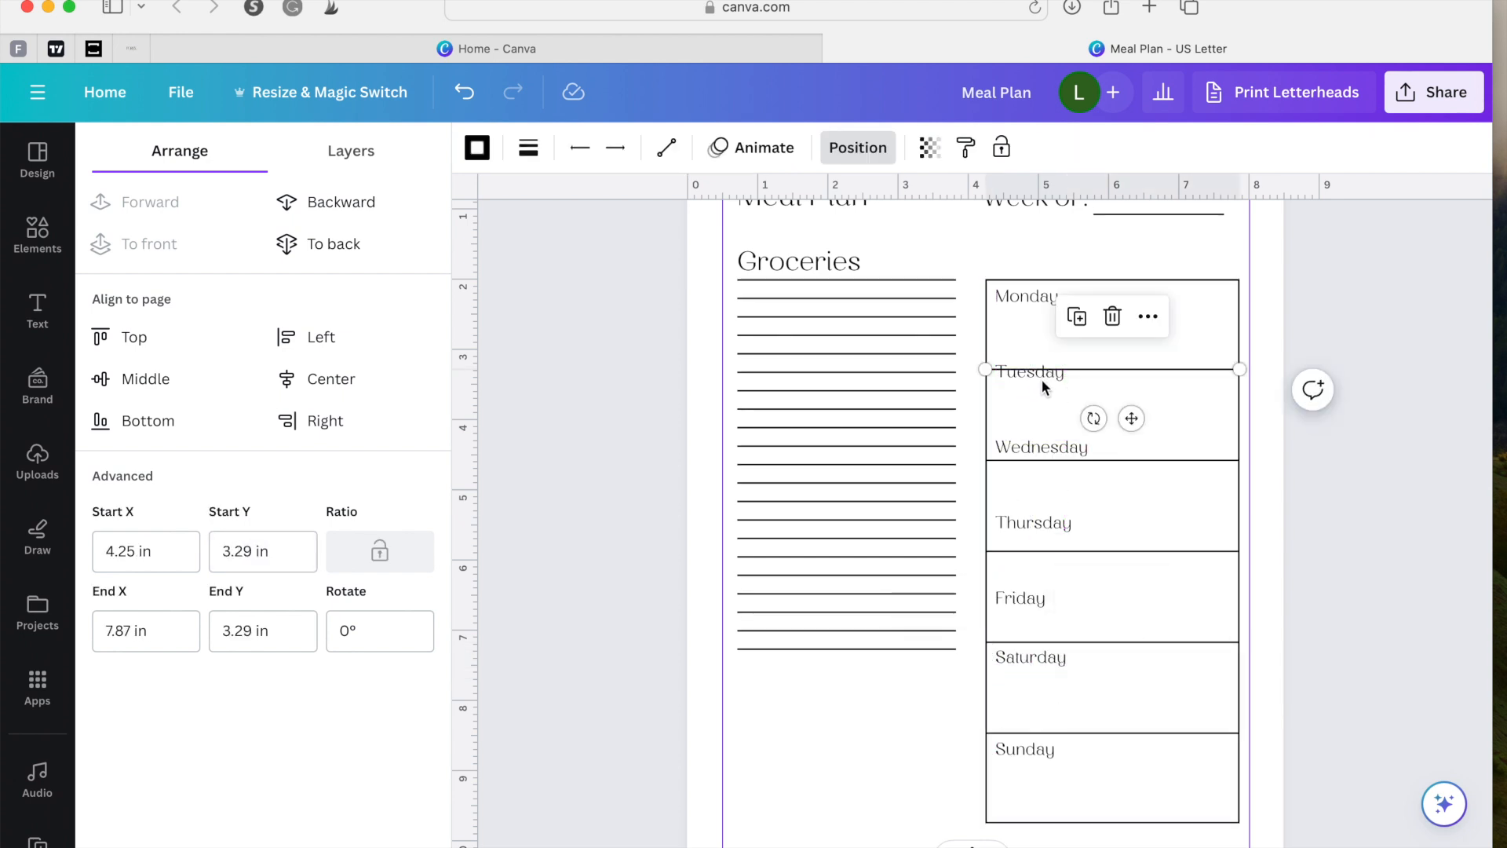
{"action": "scroll", "coordinate": [1043, 379], "scroll_direction": "up", "scroll_amount": 5}
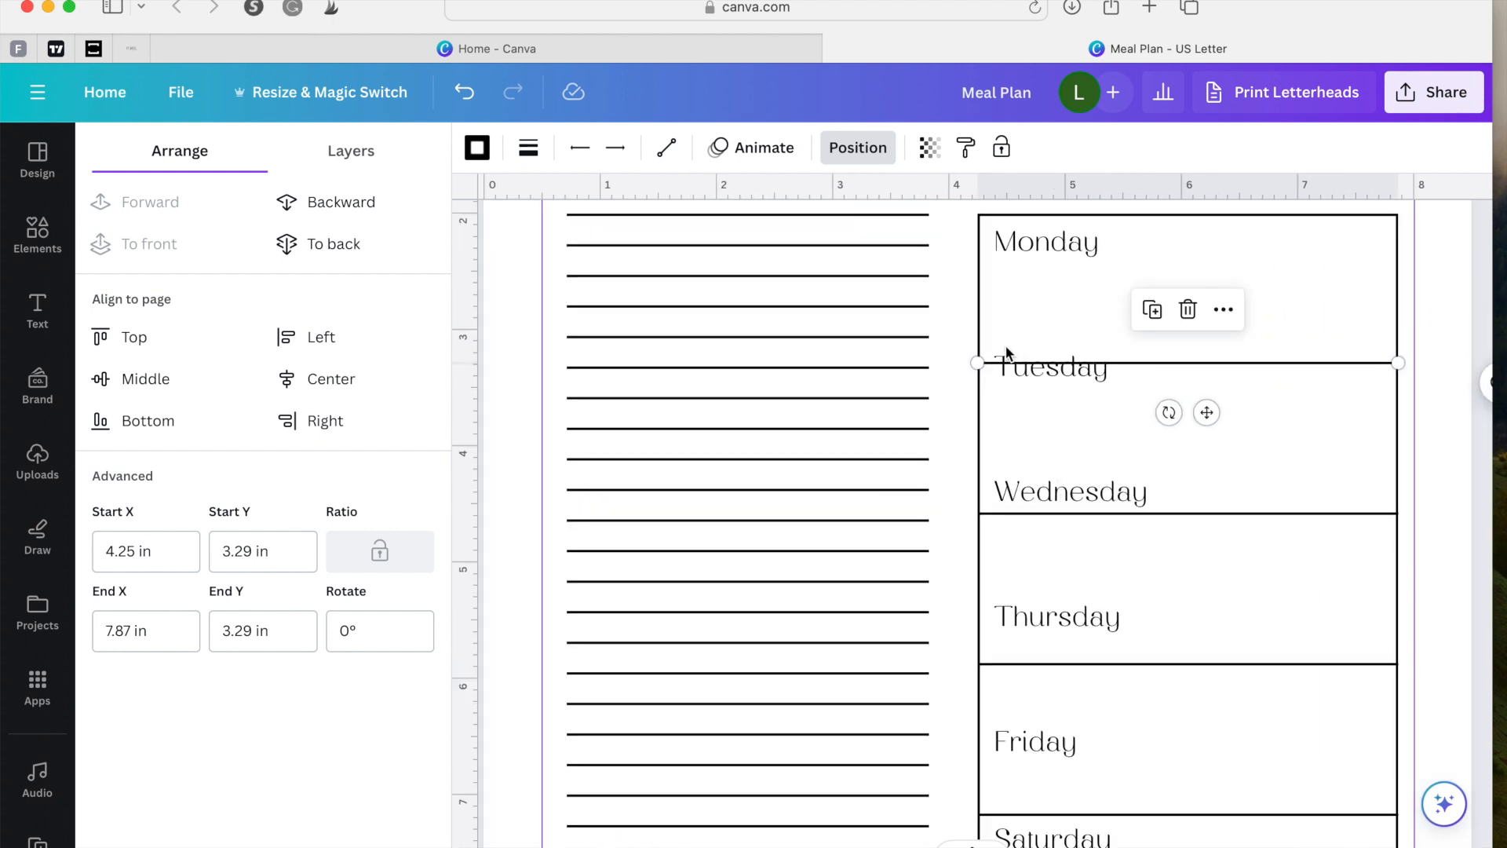
{"action": "left_click", "coordinate": [962, 400]}
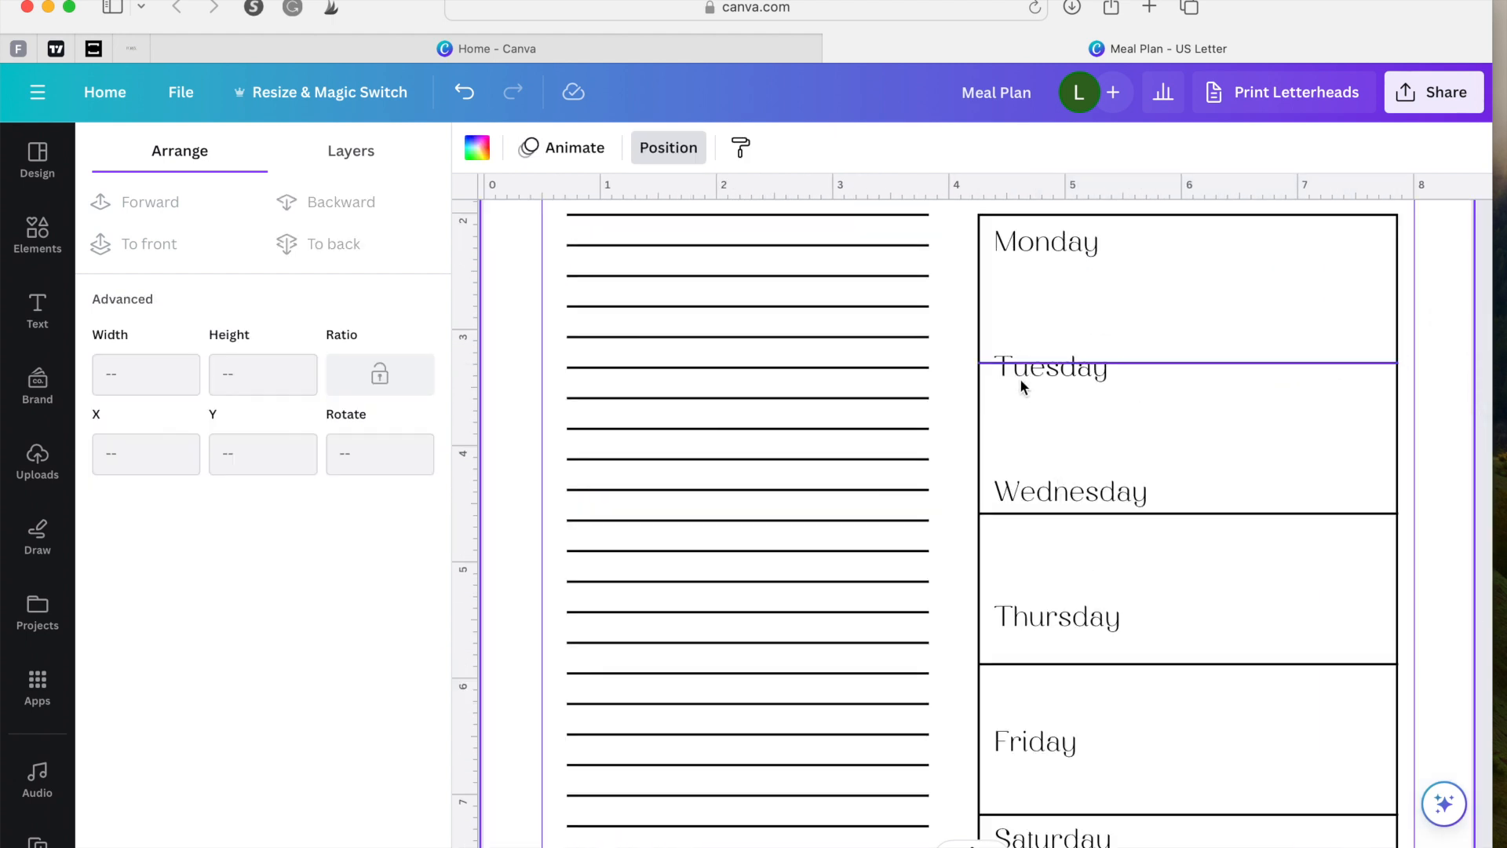
{"action": "left_click", "coordinate": [1052, 388]}
{"action": "left_click", "coordinate": [1052, 385]}
{"action": "left_click", "coordinate": [1053, 380]}
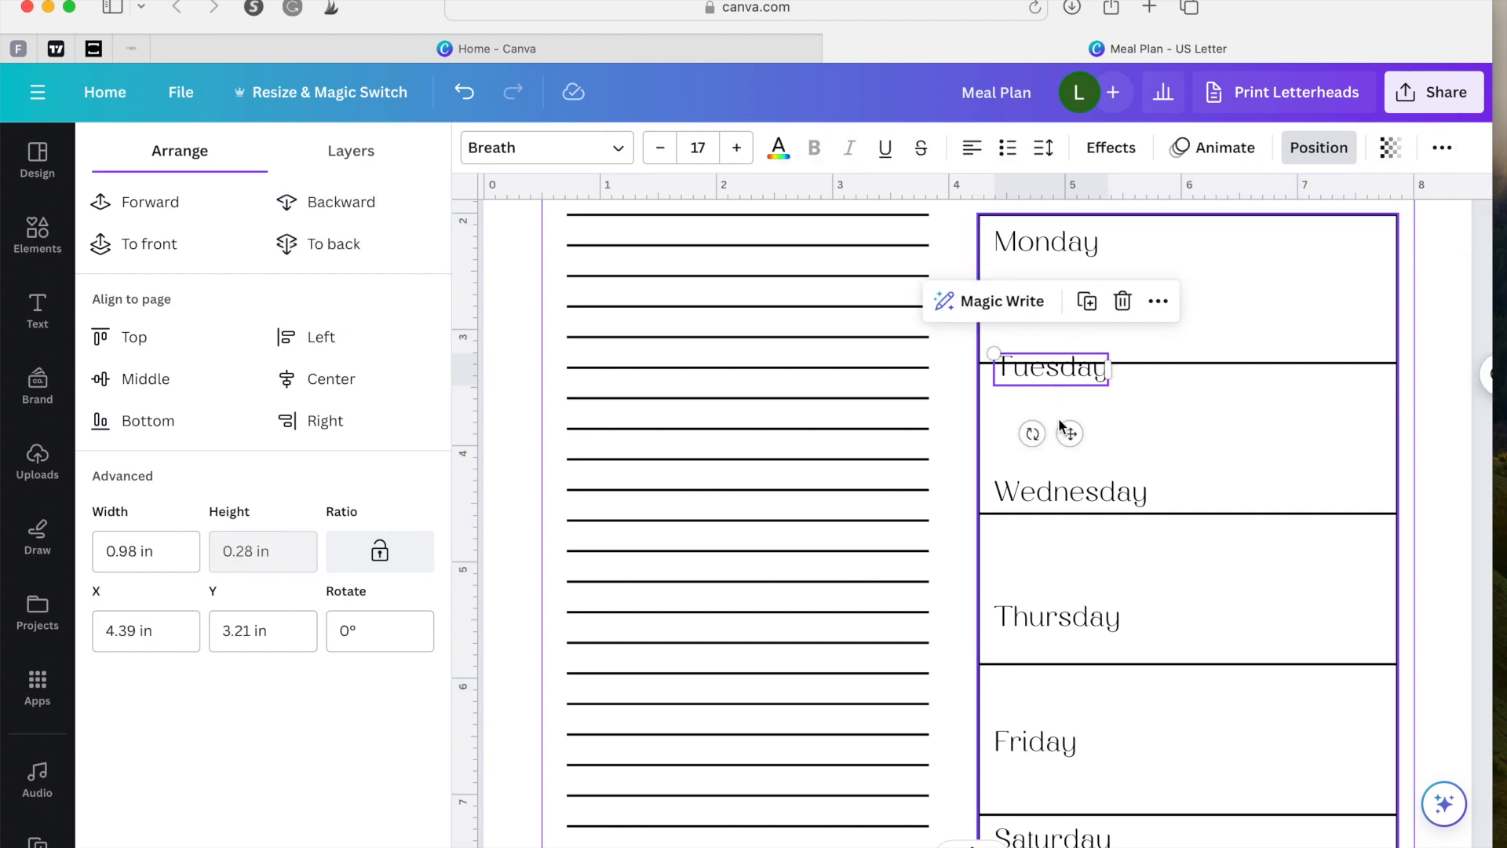
{"action": "left_click_drag", "start_coordinate": [1067, 432], "coordinate": [1068, 453]}
{"action": "left_click", "coordinate": [1074, 493]}
{"action": "left_click_drag", "start_coordinate": [1086, 554], "coordinate": [1087, 600]}
{"action": "scroll", "coordinate": [1085, 616], "scroll_direction": "down", "scroll_amount": 2}
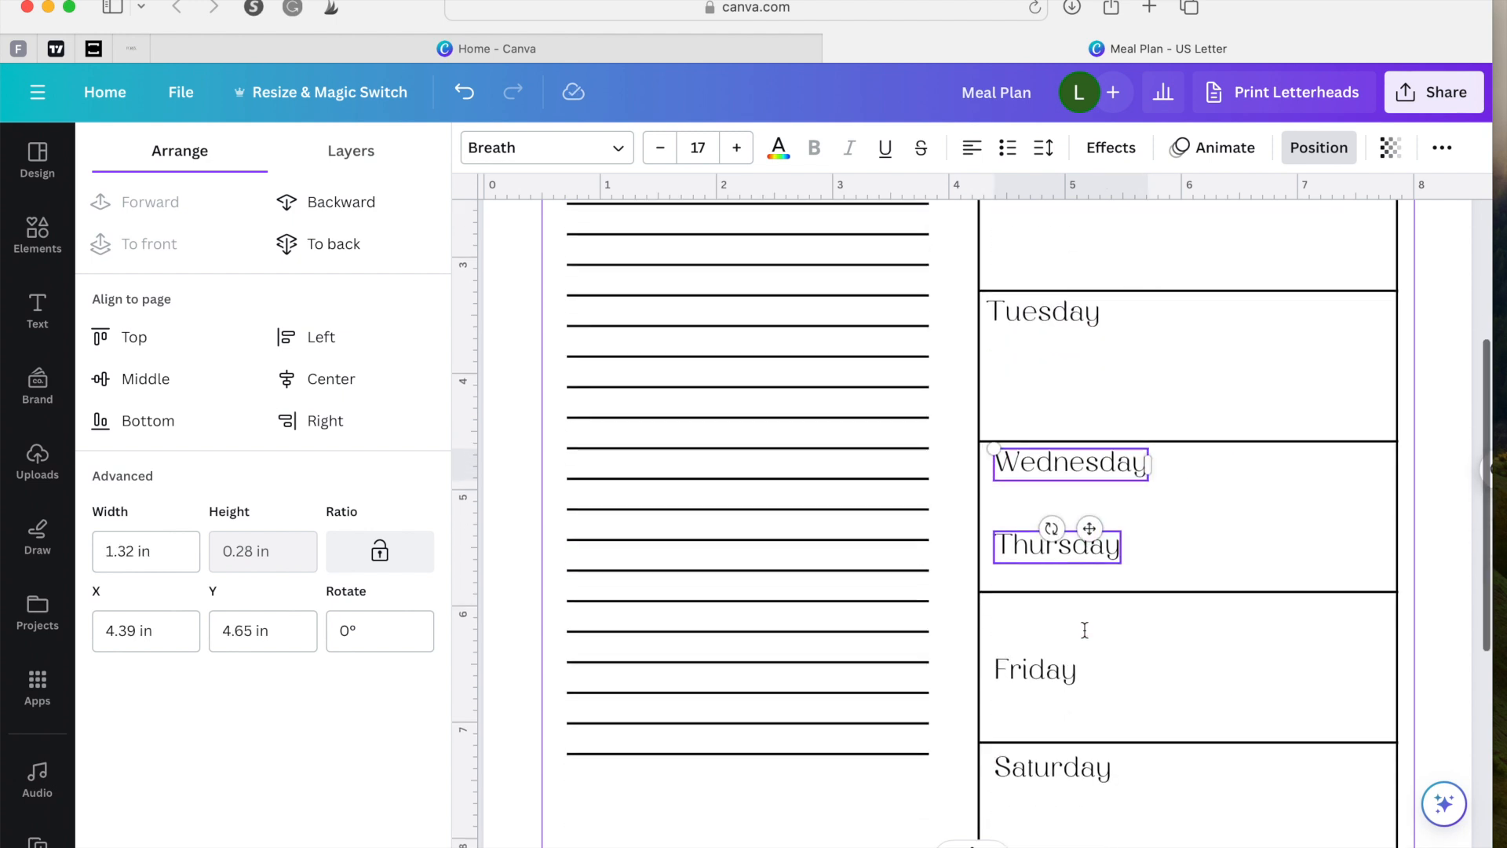
Step: Move the "Thursday" label down to the top of the fourth row of the box, at about Y 5.95 in
{"action": "left_click", "coordinate": [1065, 543]}
{"action": "left_click_drag", "start_coordinate": [1074, 605], "coordinate": [1074, 672]}
{"action": "scroll", "coordinate": [1072, 673], "scroll_direction": "down", "scroll_amount": 4}
{"action": "scroll", "coordinate": [1074, 677], "scroll_direction": "down", "scroll_amount": 3}
{"action": "scroll", "coordinate": [1073, 682], "scroll_direction": "up", "scroll_amount": 5}
{"action": "scroll", "coordinate": [1037, 617], "scroll_direction": "down", "scroll_amount": 2}
{"action": "scroll", "coordinate": [1042, 620], "scroll_direction": "down", "scroll_amount": 5}
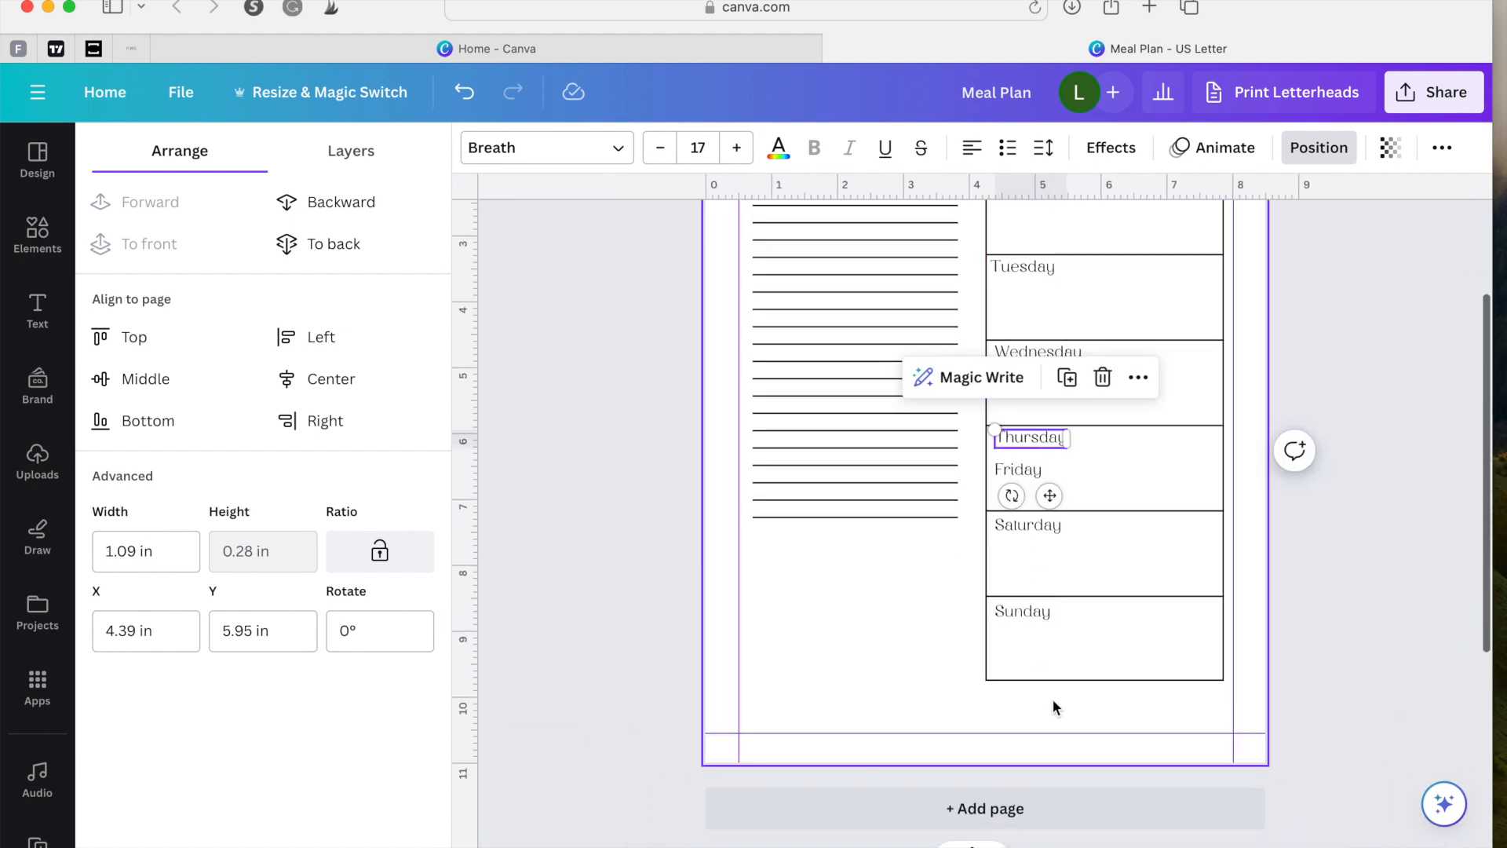
{"action": "scroll", "coordinate": [1054, 705], "scroll_direction": "up", "scroll_amount": 2}
{"action": "scroll", "coordinate": [1054, 705], "scroll_direction": "up", "scroll_amount": 2}
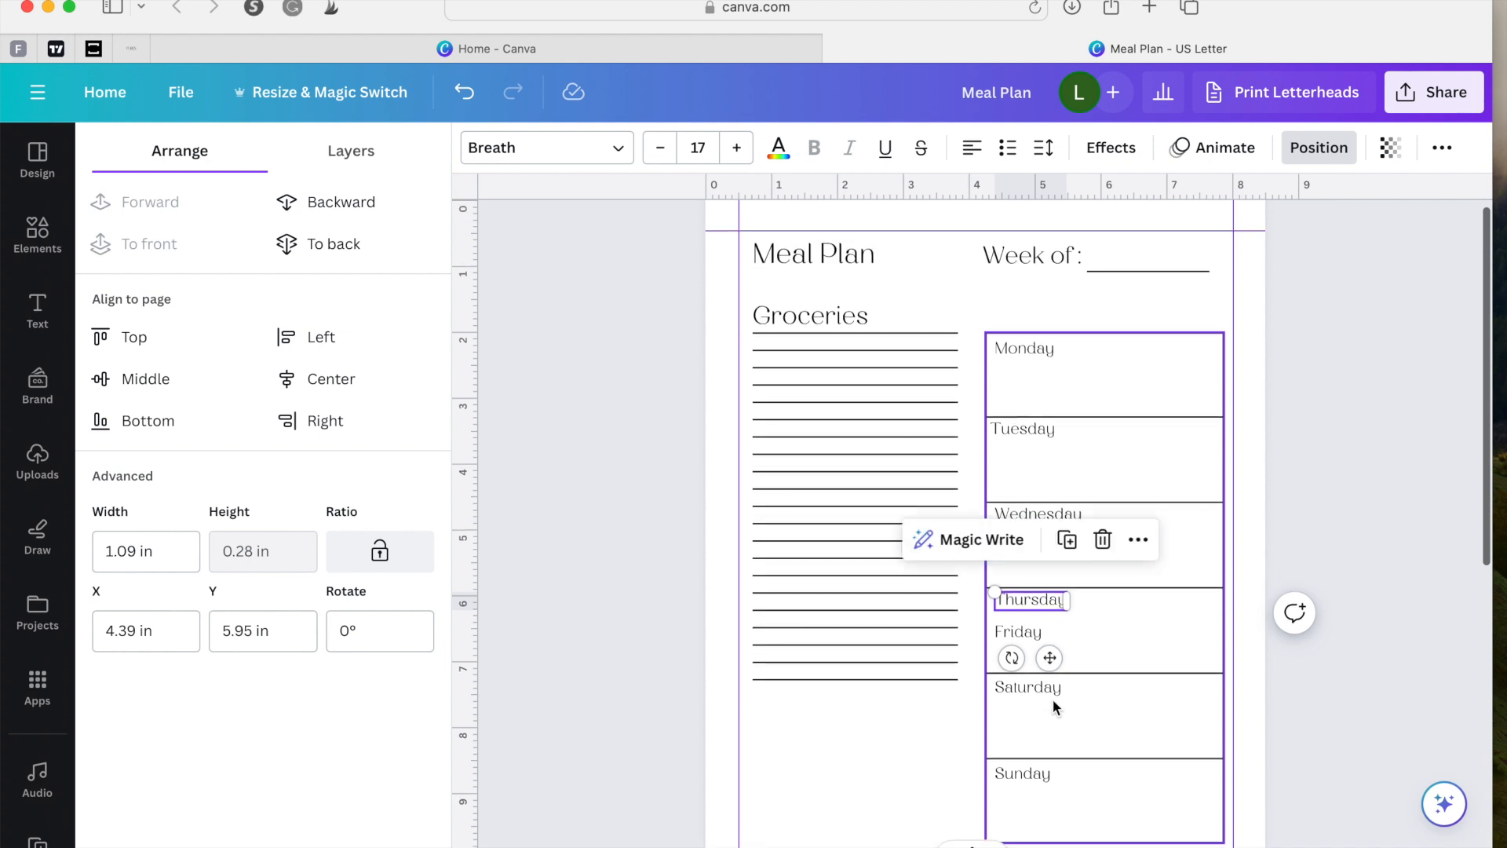
{"action": "scroll", "coordinate": [1052, 701], "scroll_direction": "down", "scroll_amount": 2}
{"action": "left_click", "coordinate": [949, 707]}
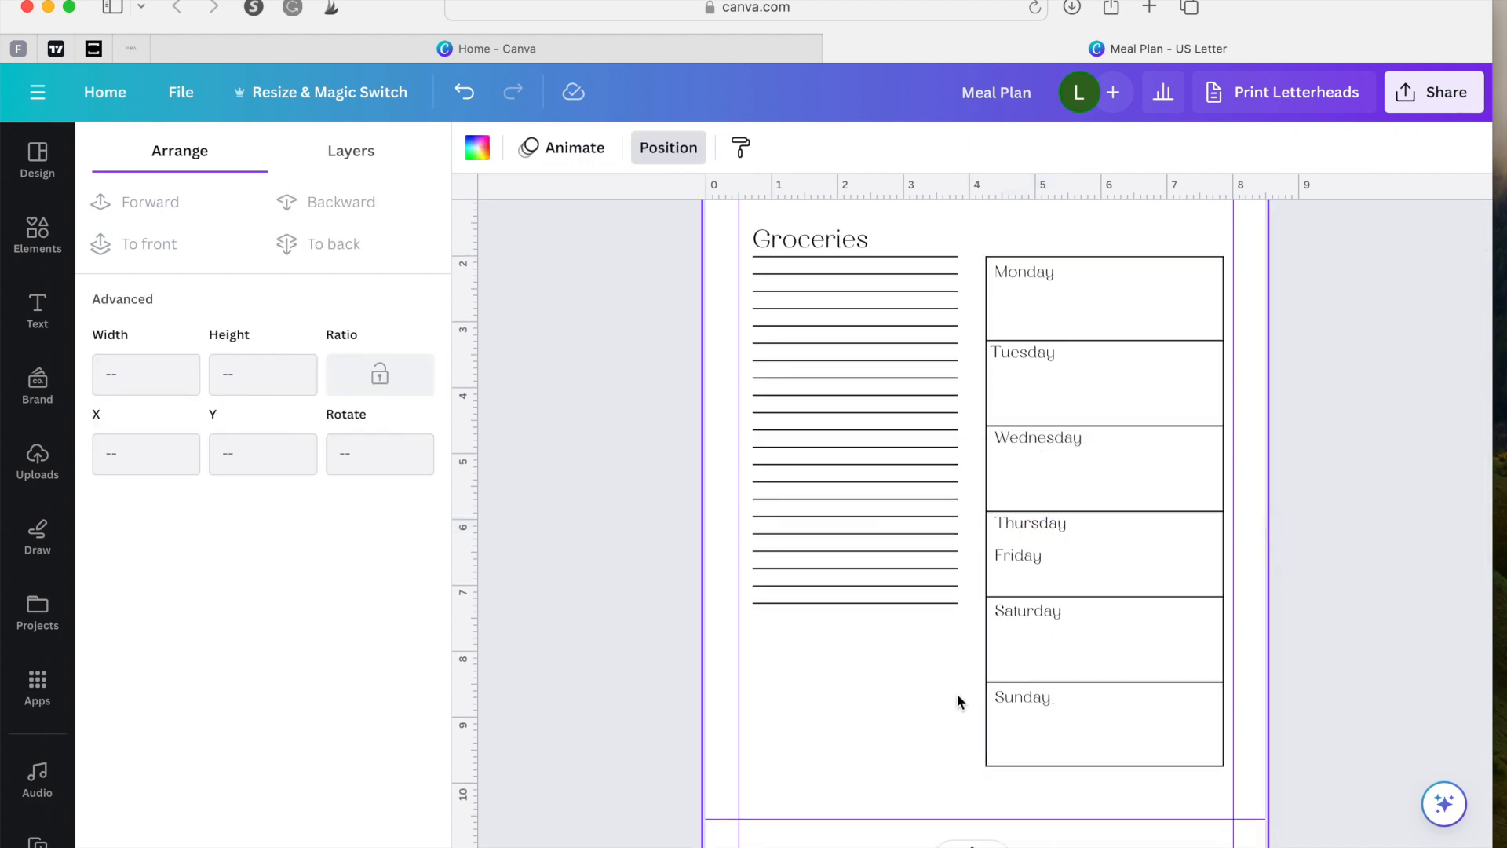
Step: Park the "Saturday" label outside the box below the grocery lines and move "Friday" to the top of the fifth row
{"action": "left_click", "coordinate": [1030, 617]}
{"action": "left_click_drag", "start_coordinate": [1031, 617], "coordinate": [920, 678]}
{"action": "left_click", "coordinate": [1011, 553]}
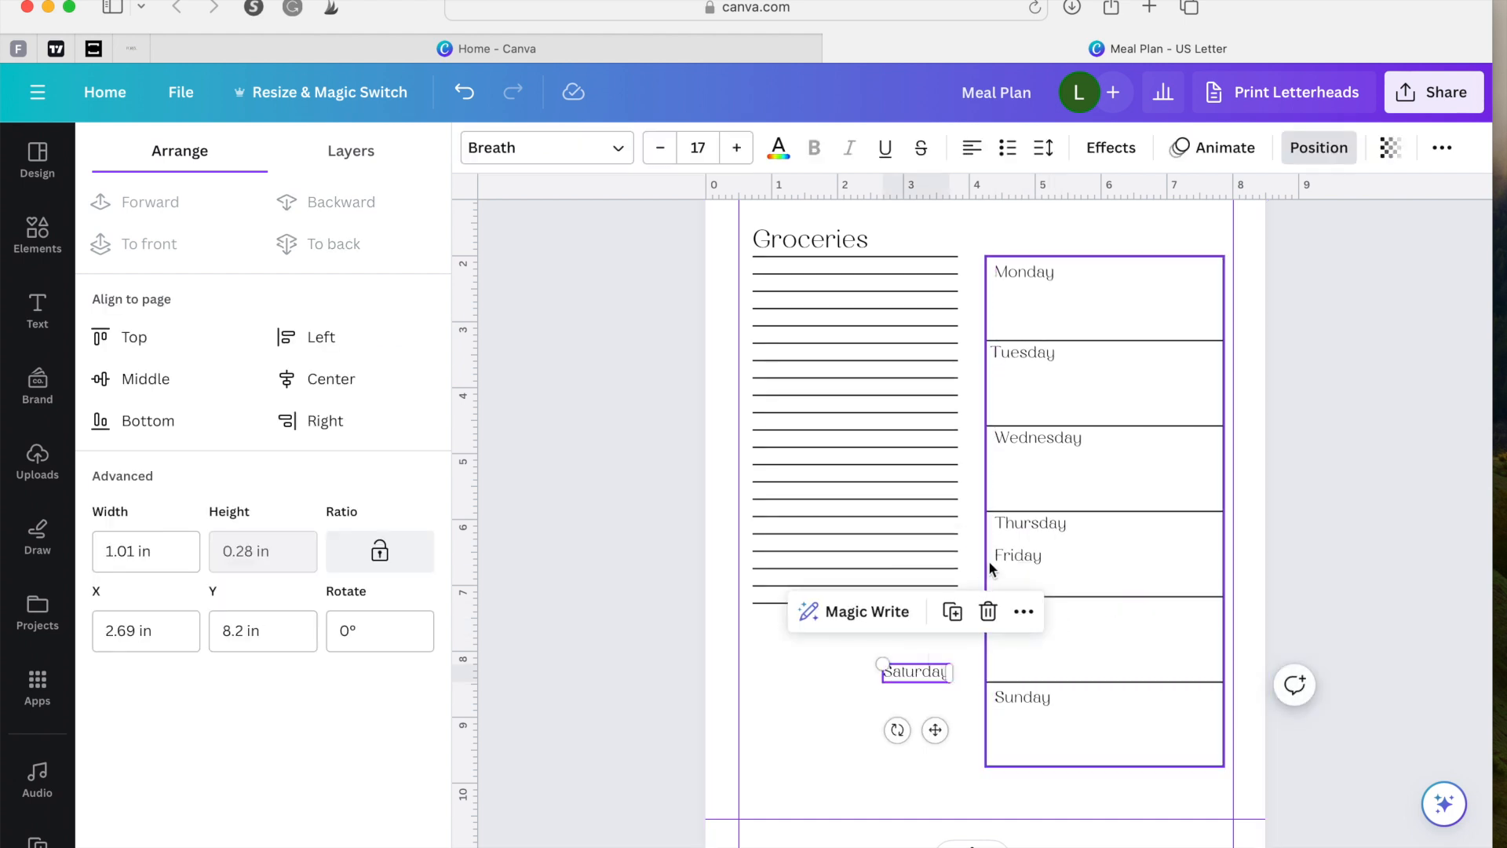
{"action": "left_click_drag", "start_coordinate": [1042, 622], "coordinate": [1042, 679]}
{"action": "left_click", "coordinate": [926, 744]}
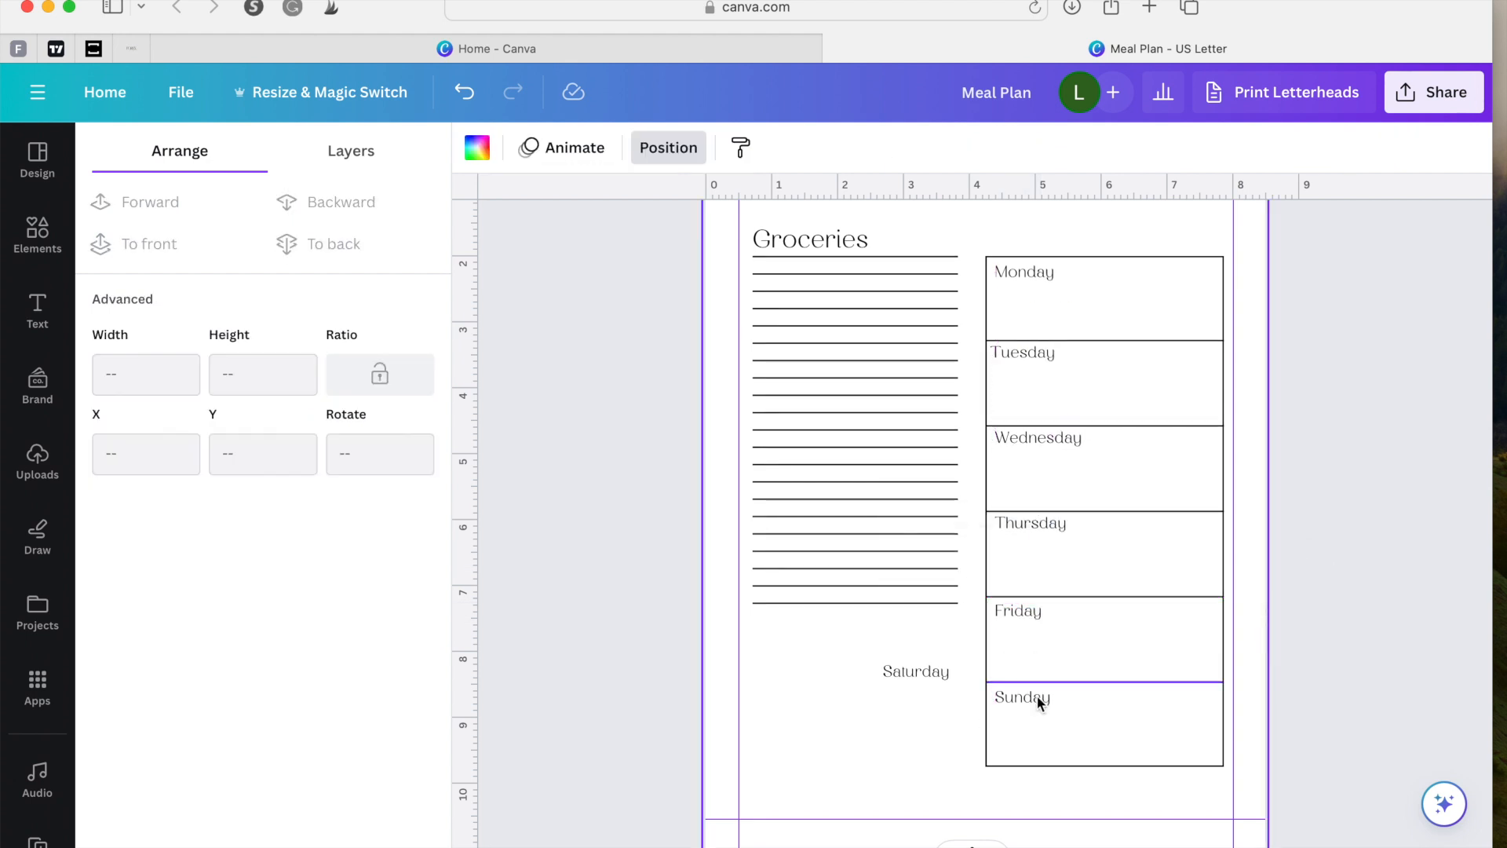
Step: Stretch the weekday box downward to about 8.39 in high and place a duplicate of the lowest divider below "Sunday", at about Y 9.32 in
{"action": "left_click", "coordinate": [1041, 758]}
{"action": "left_click_drag", "start_coordinate": [1111, 785], "coordinate": [1101, 811]}
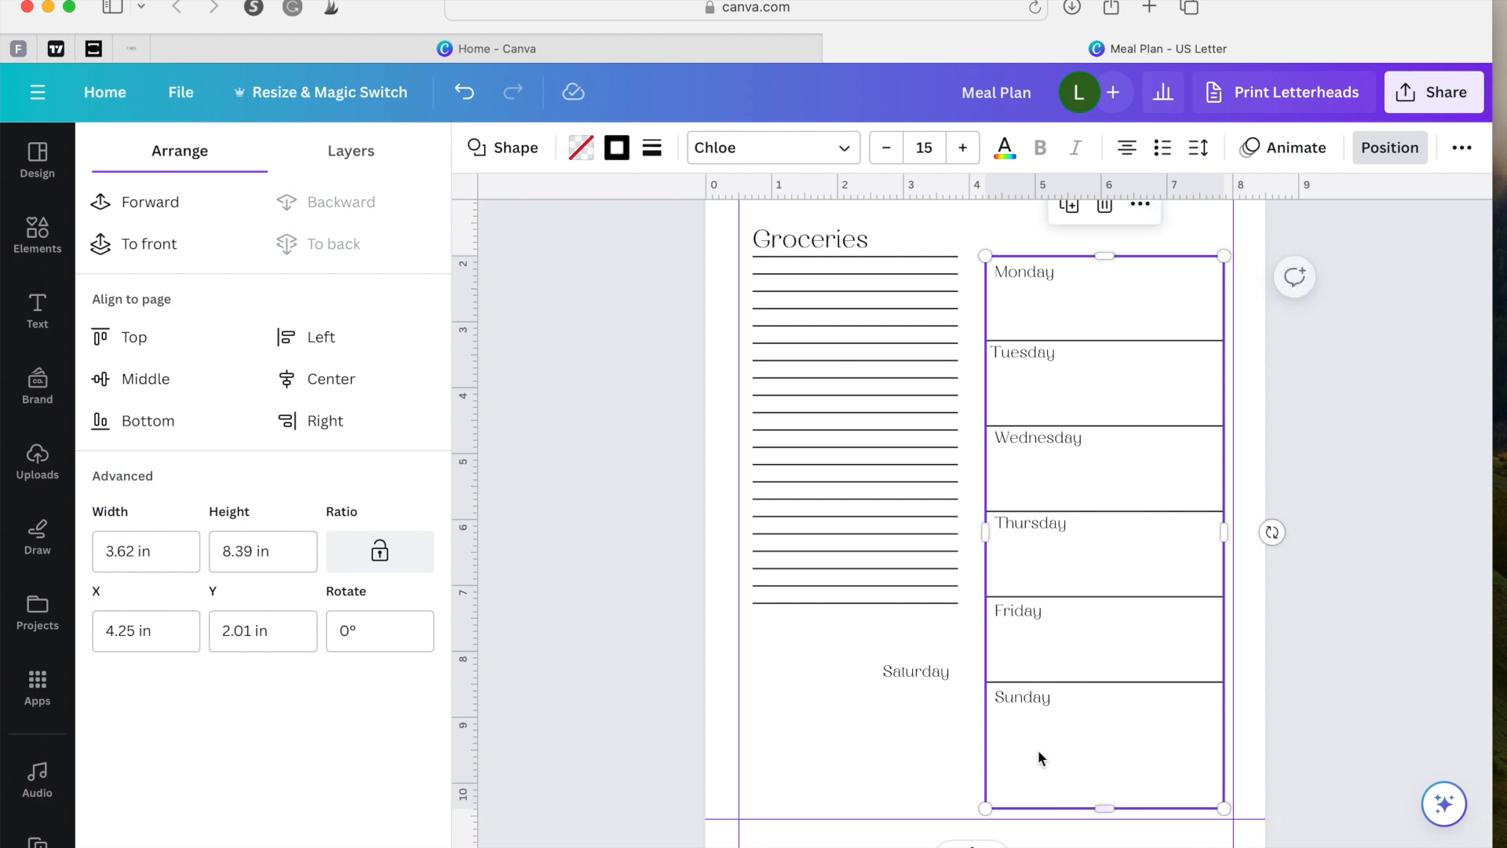
{"action": "left_click", "coordinate": [1059, 687]}
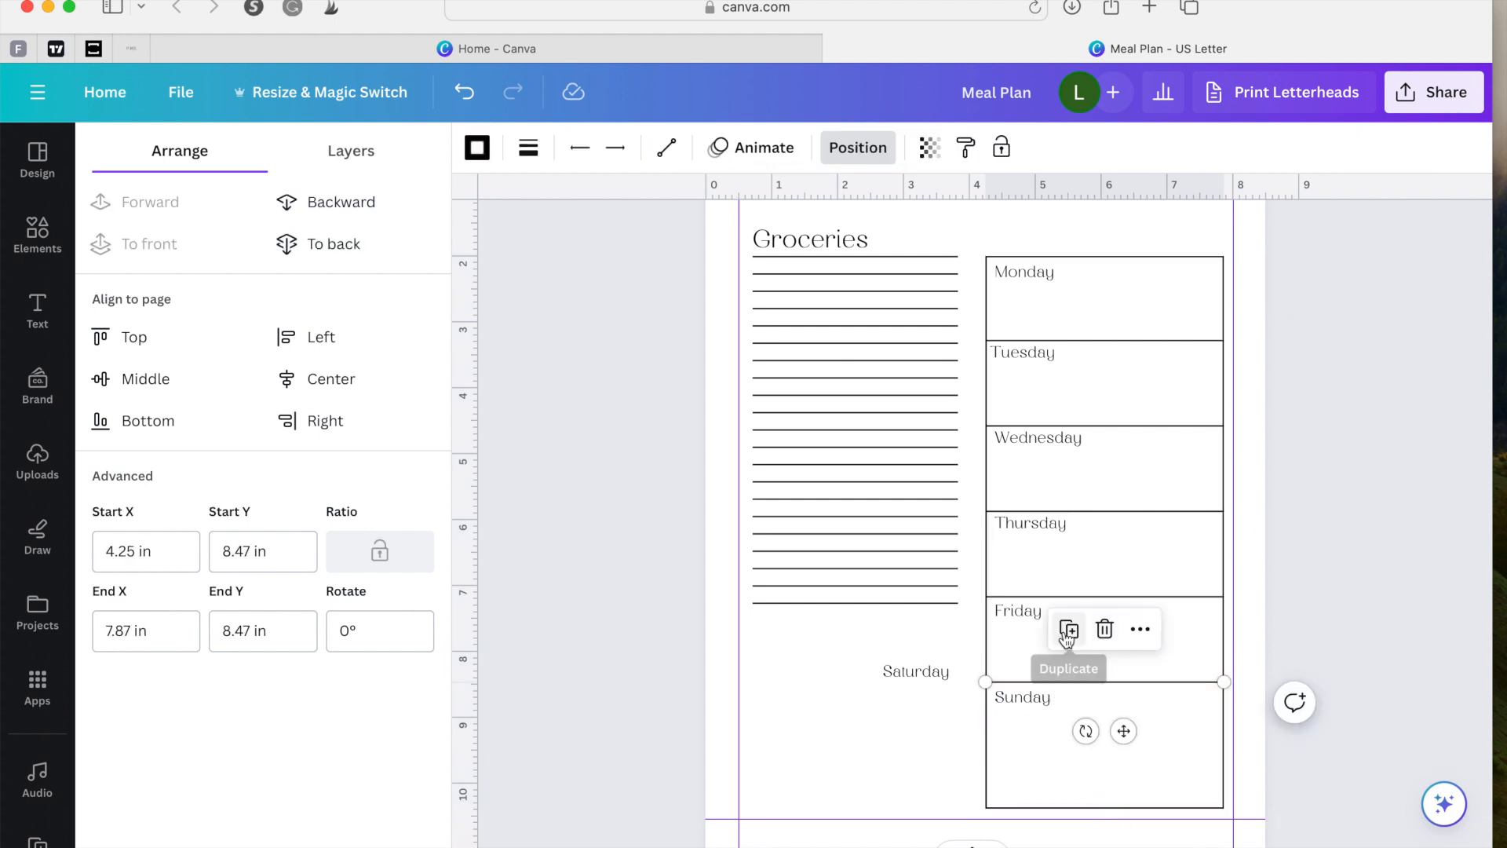
{"action": "left_click_drag", "start_coordinate": [1122, 781], "coordinate": [1120, 791]}
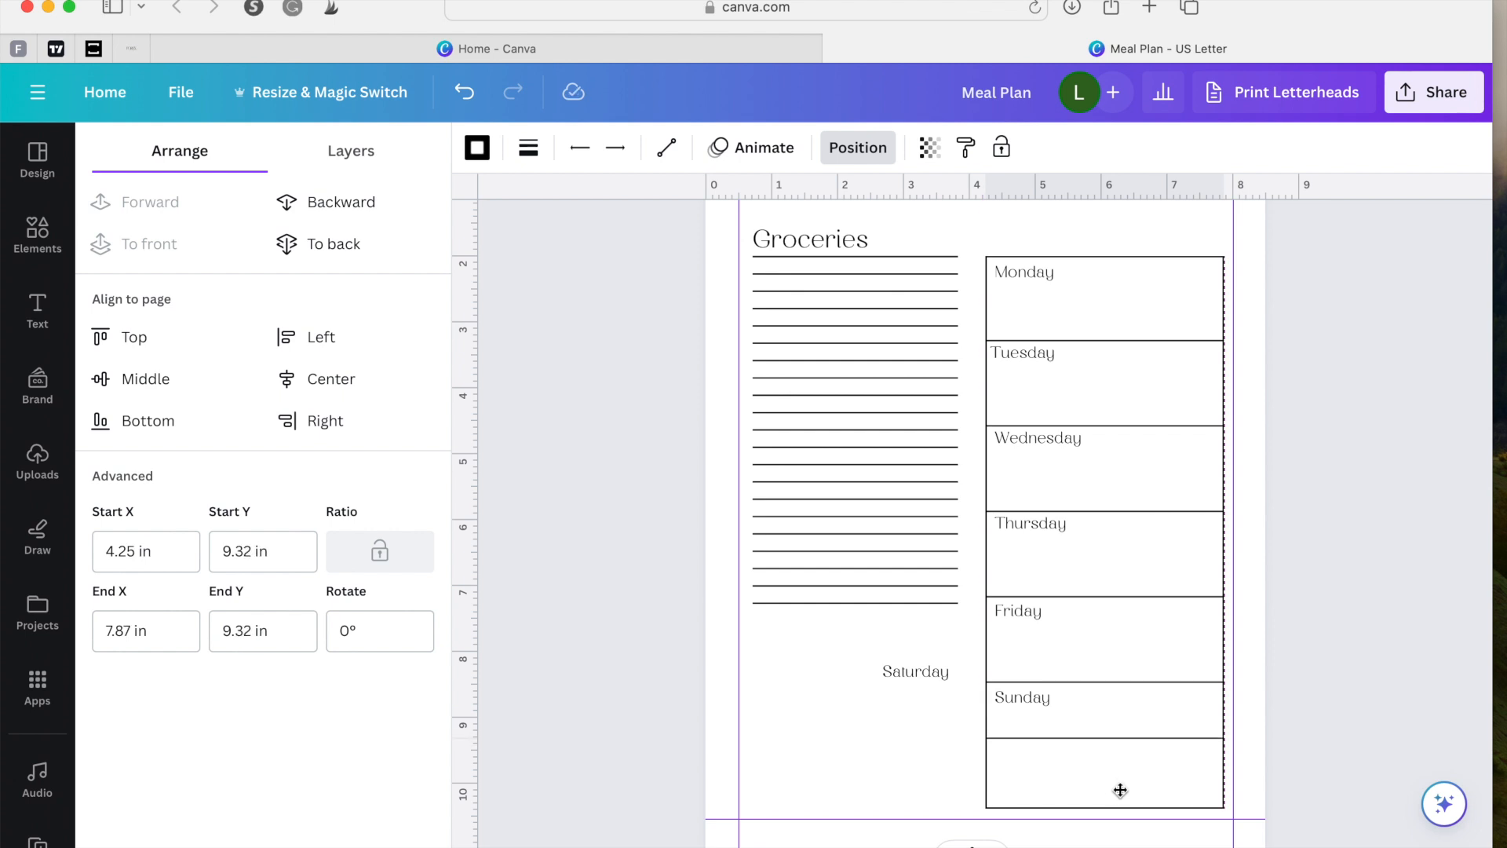
Step: Select the weekday box with all its dividers and space them evenly vertically to form seven rows
{"action": "left_click_drag", "start_coordinate": [1156, 239], "coordinate": [1184, 762]}
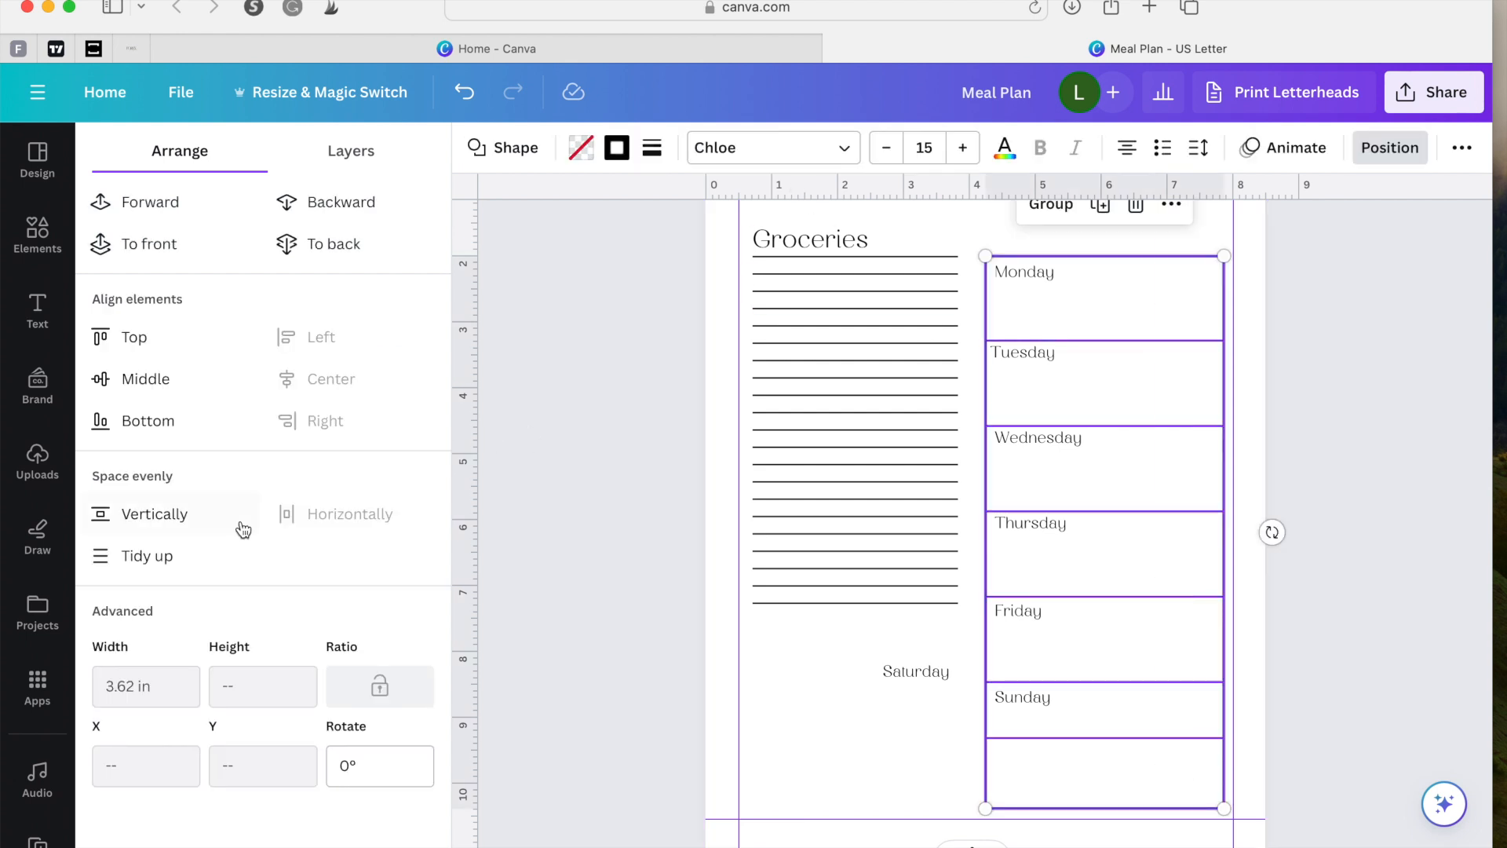
{"action": "left_click", "coordinate": [172, 534]}
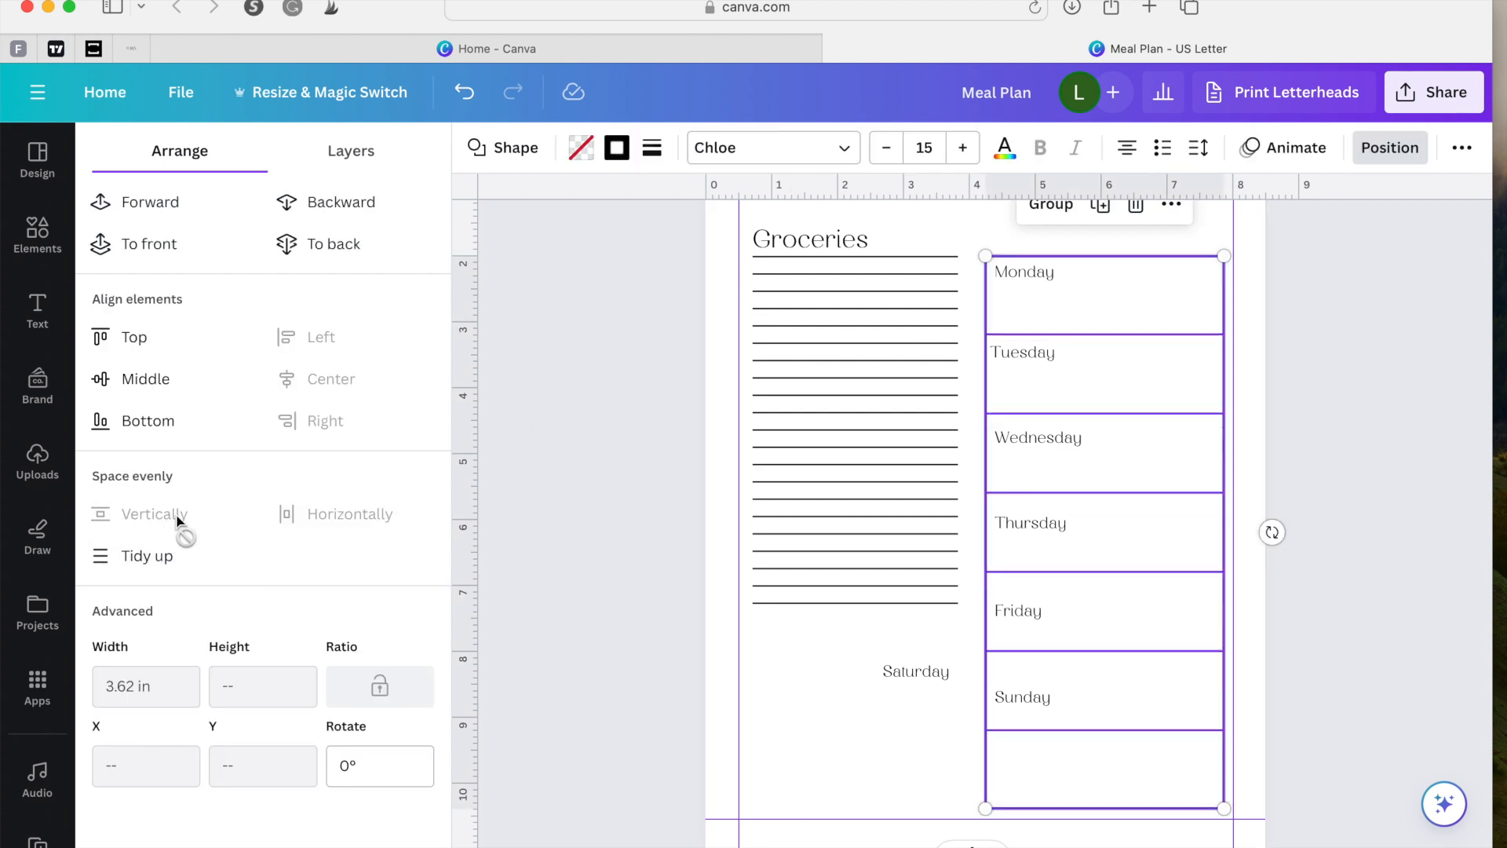
{"action": "left_click", "coordinate": [615, 518]}
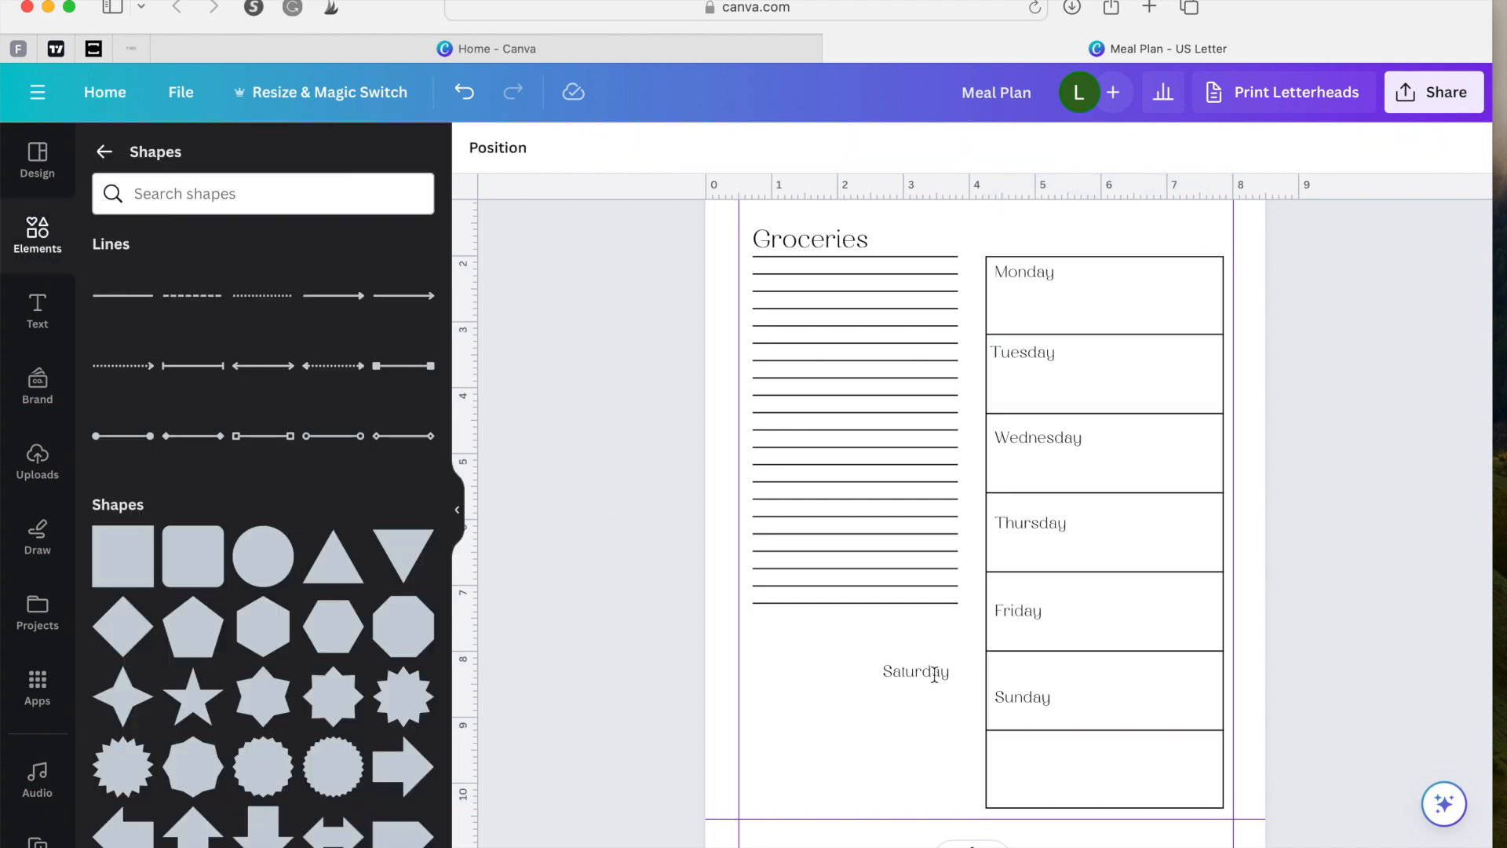
Step: Move the "Sunday" label into the seventh row of the weekday box and "Saturday" into the sixth row
{"action": "left_click_drag", "start_coordinate": [1018, 697], "coordinate": [1019, 748]}
{"action": "left_click", "coordinate": [907, 672]}
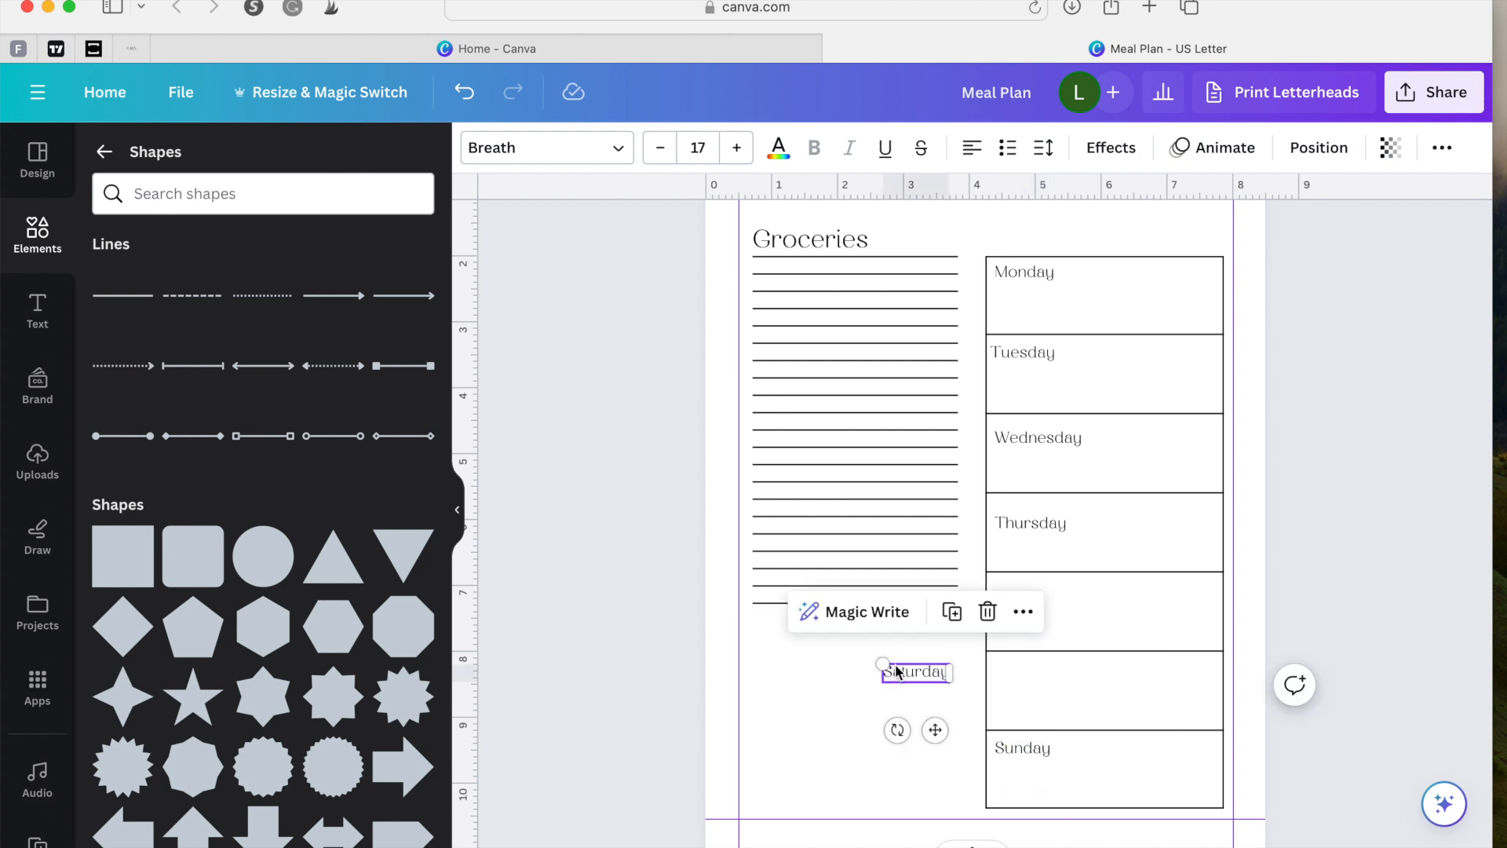
{"action": "left_click_drag", "start_coordinate": [926, 729], "coordinate": [1045, 727]}
{"action": "scroll", "coordinate": [1045, 728], "scroll_direction": "up", "scroll_amount": 5}
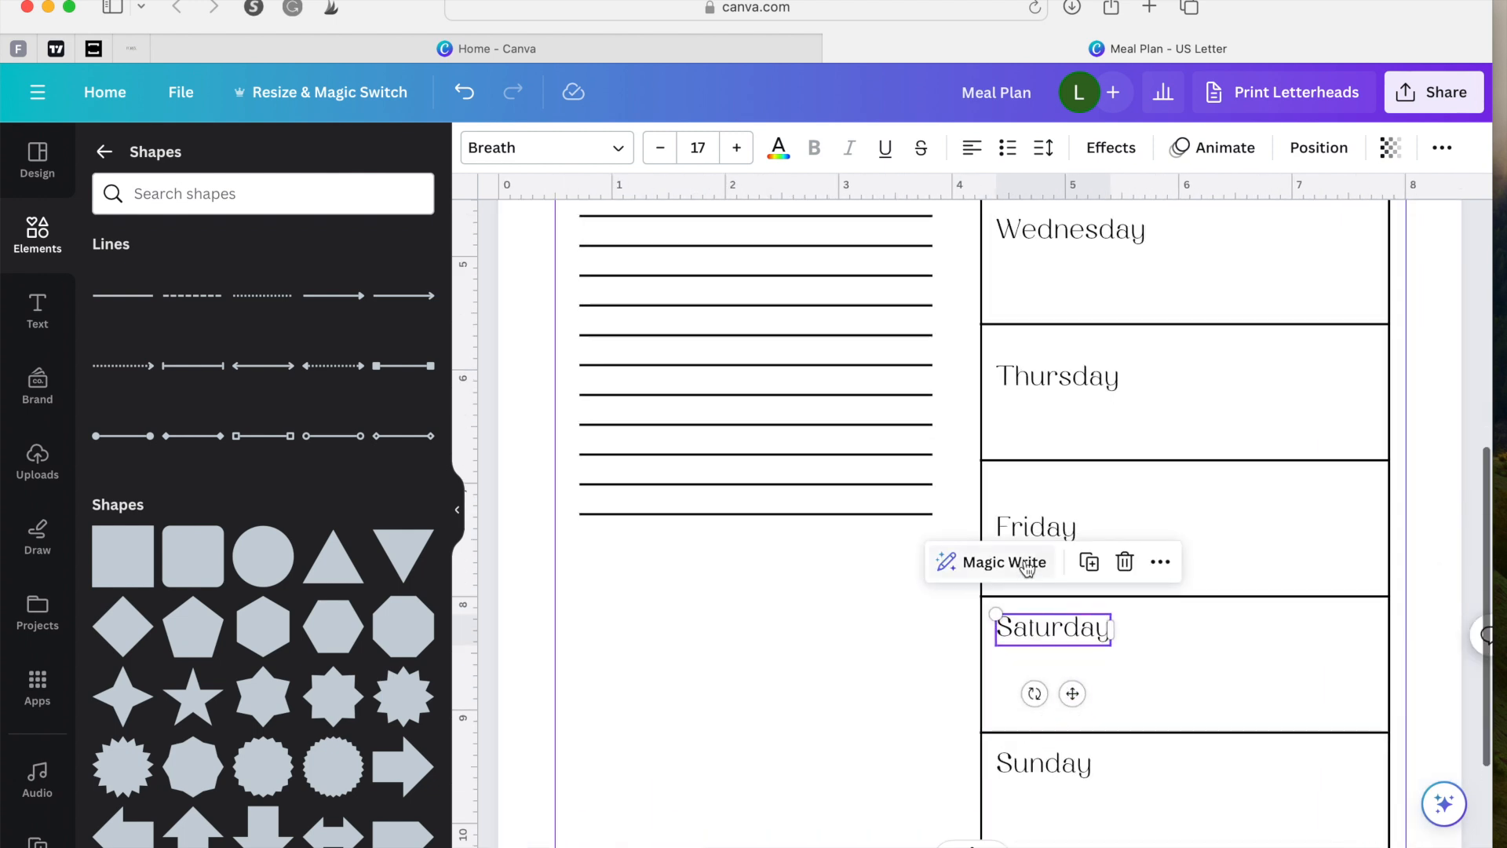
Step: Move the "Friday", "Saturday" and "Sunday" labels up so each sits close under the top line of its row
{"action": "left_click", "coordinate": [1035, 527]}
{"action": "left_click_drag", "start_coordinate": [1057, 594], "coordinate": [1066, 561]}
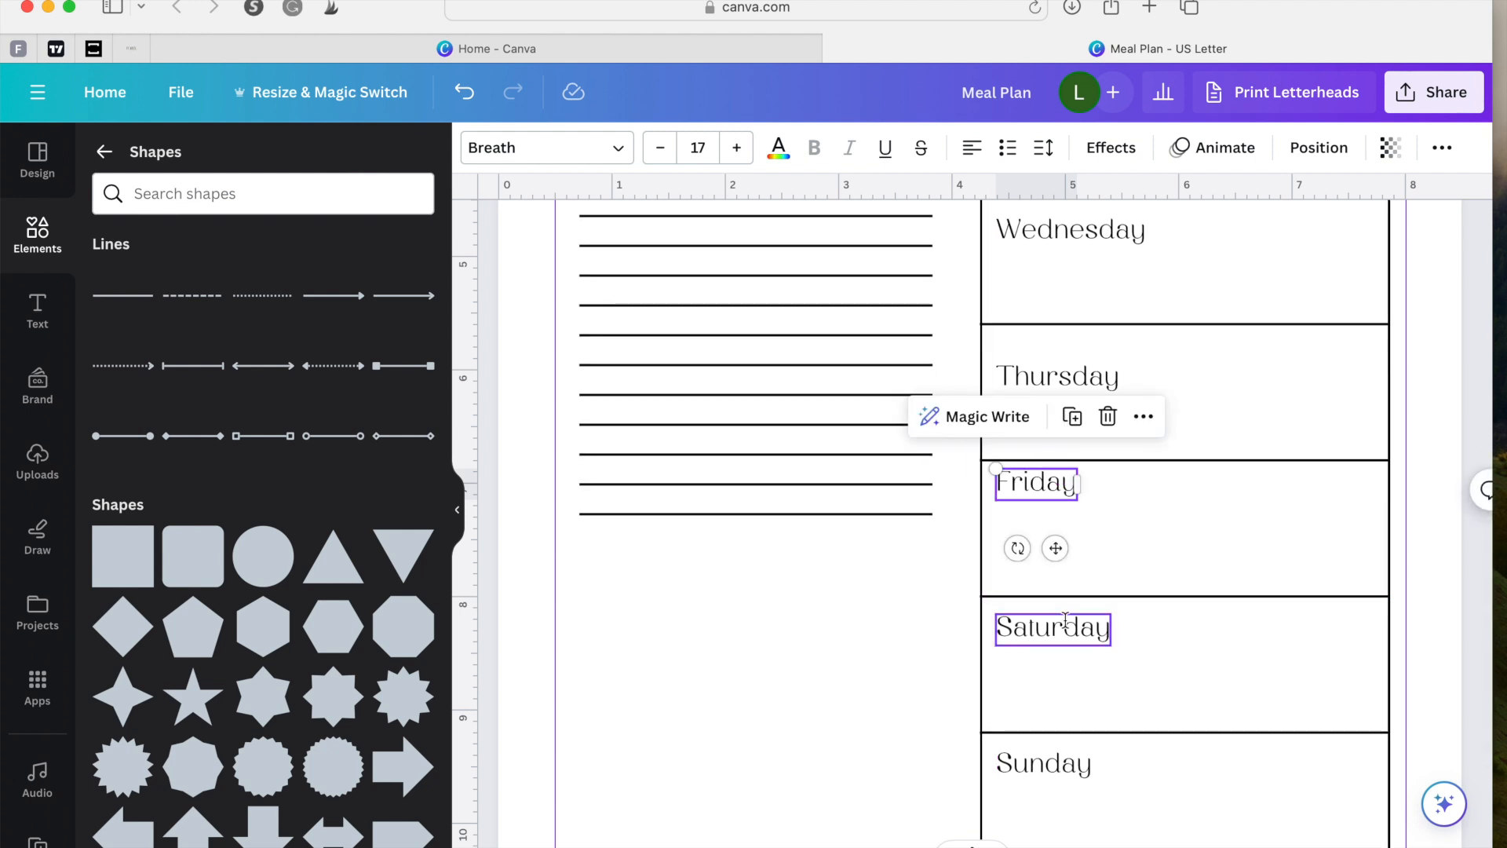
{"action": "left_click", "coordinate": [1052, 627]}
{"action": "left_click_drag", "start_coordinate": [1070, 690], "coordinate": [1070, 681]}
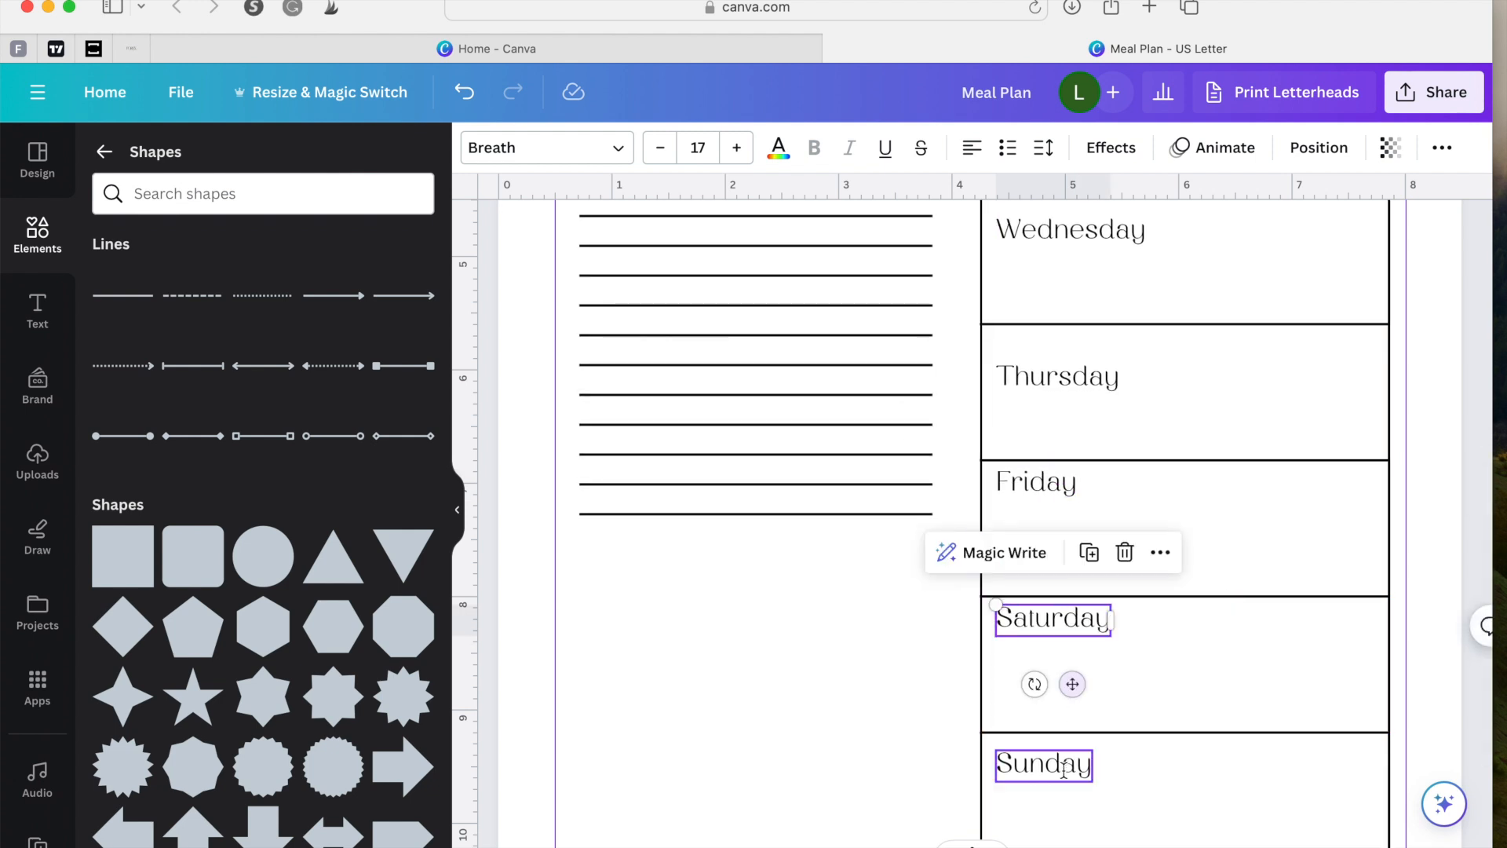
{"action": "left_click", "coordinate": [1060, 778]}
{"action": "left_click_drag", "start_coordinate": [1067, 830], "coordinate": [1067, 824]}
{"action": "left_click", "coordinate": [911, 766]}
Step: Move the "Thursday" and "Wednesday" labels up to the top of their rows
{"action": "scroll", "coordinate": [911, 766], "scroll_direction": "up", "scroll_amount": 3}
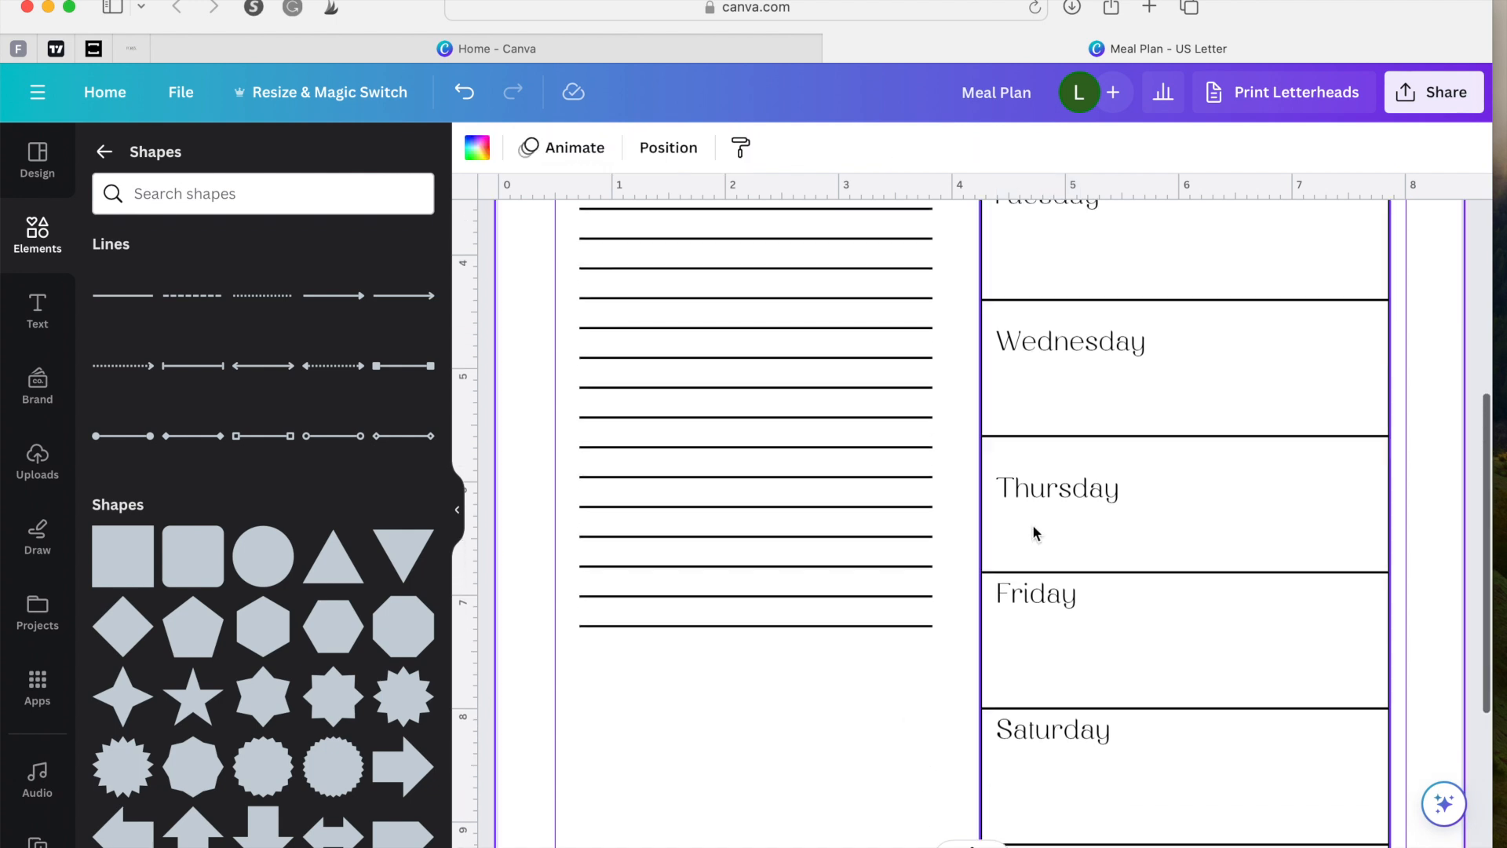
{"action": "left_click", "coordinate": [1044, 493]}
{"action": "left_click_drag", "start_coordinate": [1076, 549], "coordinate": [1076, 522]}
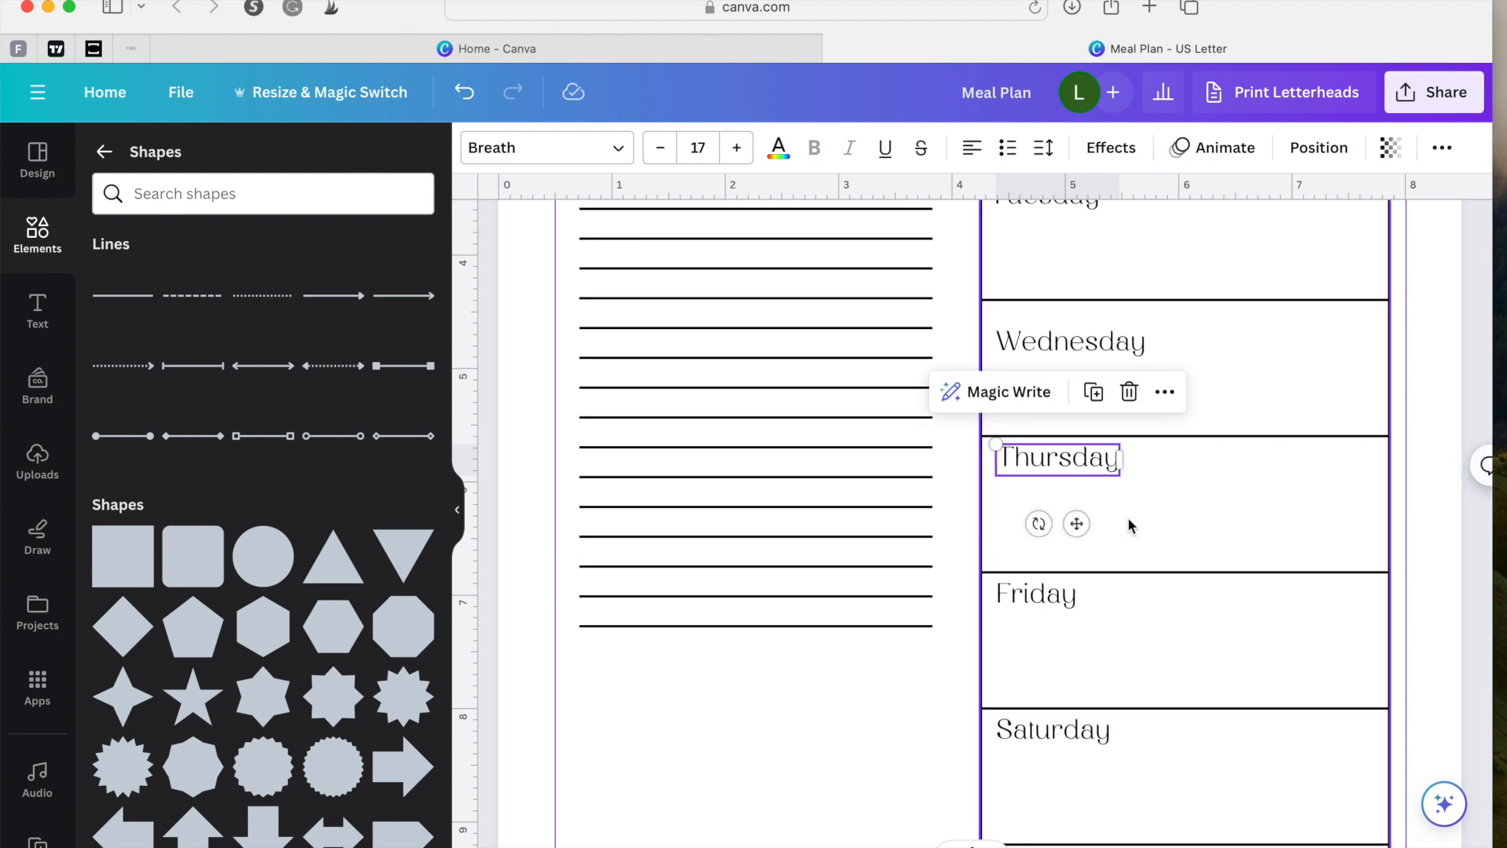
{"action": "left_click", "coordinate": [1127, 522]}
{"action": "scroll", "coordinate": [1128, 518], "scroll_direction": "up", "scroll_amount": 4}
{"action": "left_click", "coordinate": [1128, 516]}
{"action": "left_click_drag", "start_coordinate": [1094, 575], "coordinate": [1093, 553]}
{"action": "left_click", "coordinate": [1162, 569]}
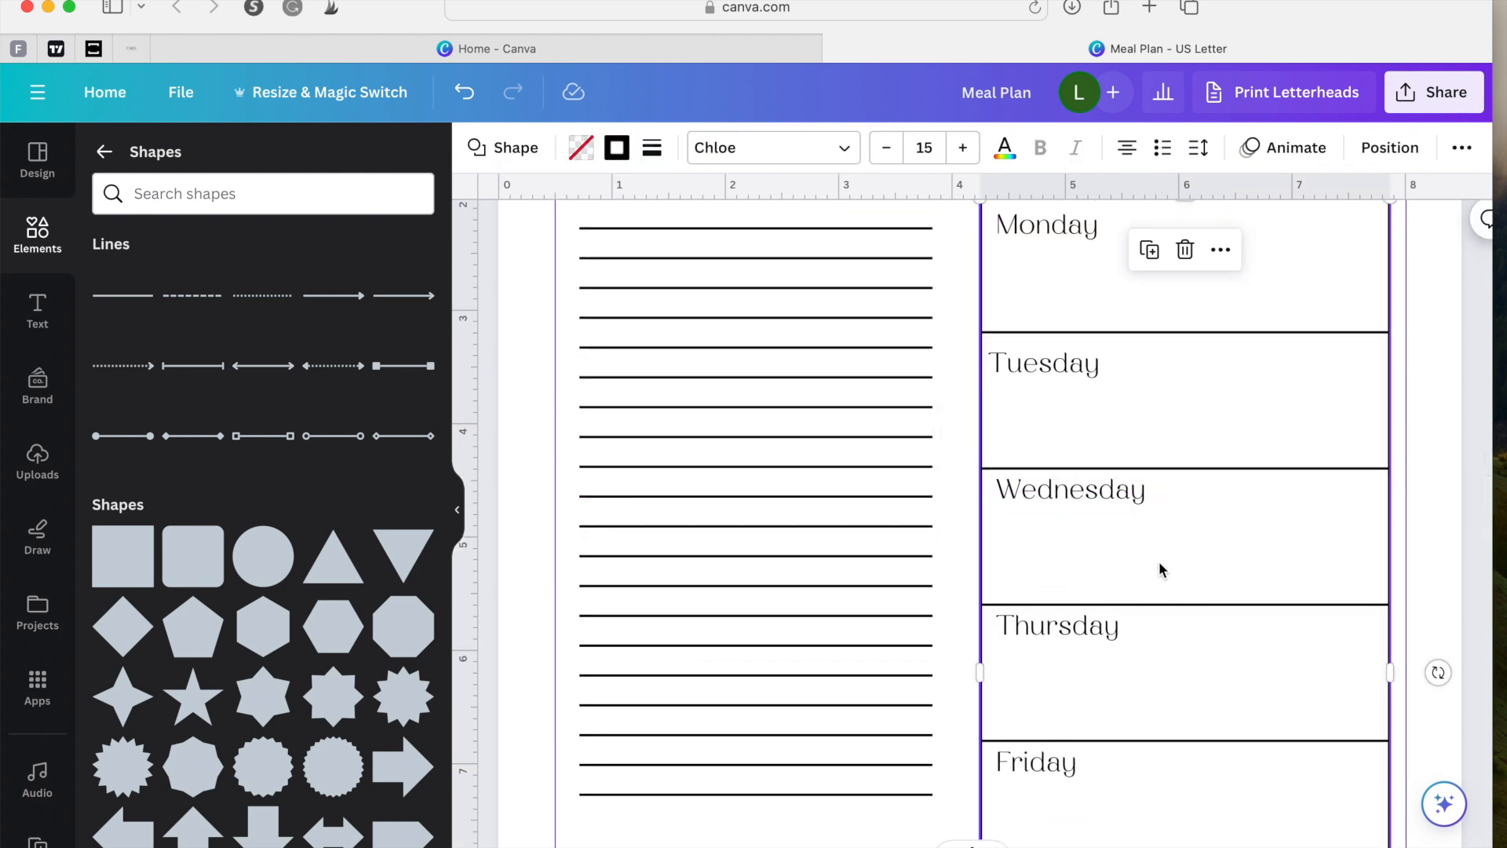
Step: Align the "Tuesday" label with the other weekday labels at the top of its row and raise "Monday" slightly
{"action": "scroll", "coordinate": [1160, 565], "scroll_direction": "up", "scroll_amount": 3}
{"action": "left_click", "coordinate": [1045, 496]}
{"action": "left_click_drag", "start_coordinate": [1066, 567], "coordinate": [1071, 552]}
{"action": "left_click", "coordinate": [1132, 507]}
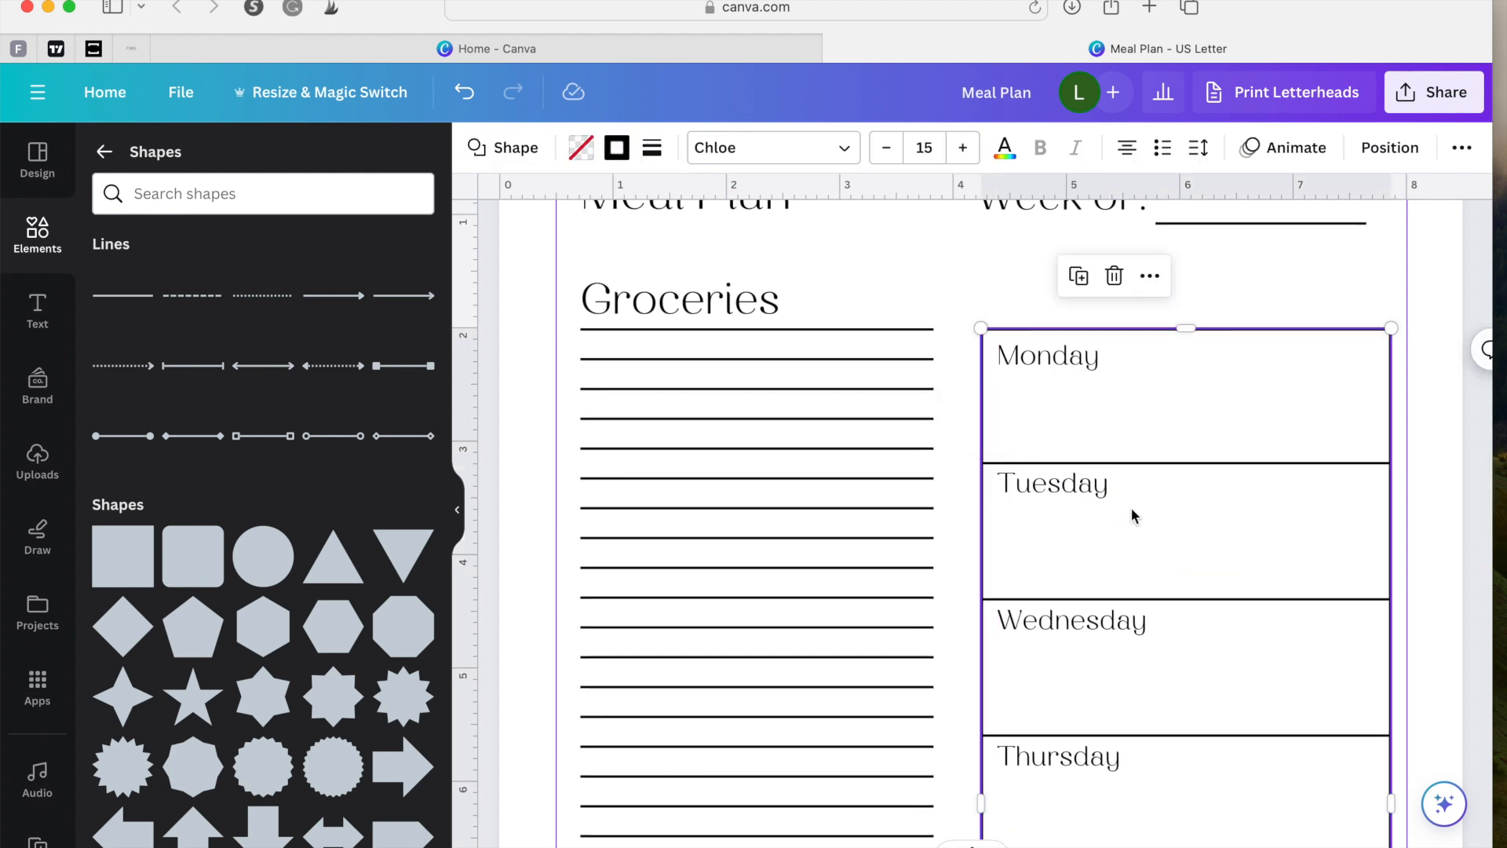
{"action": "left_click", "coordinate": [1044, 391]}
{"action": "left_click_drag", "start_coordinate": [1061, 421], "coordinate": [1059, 415]}
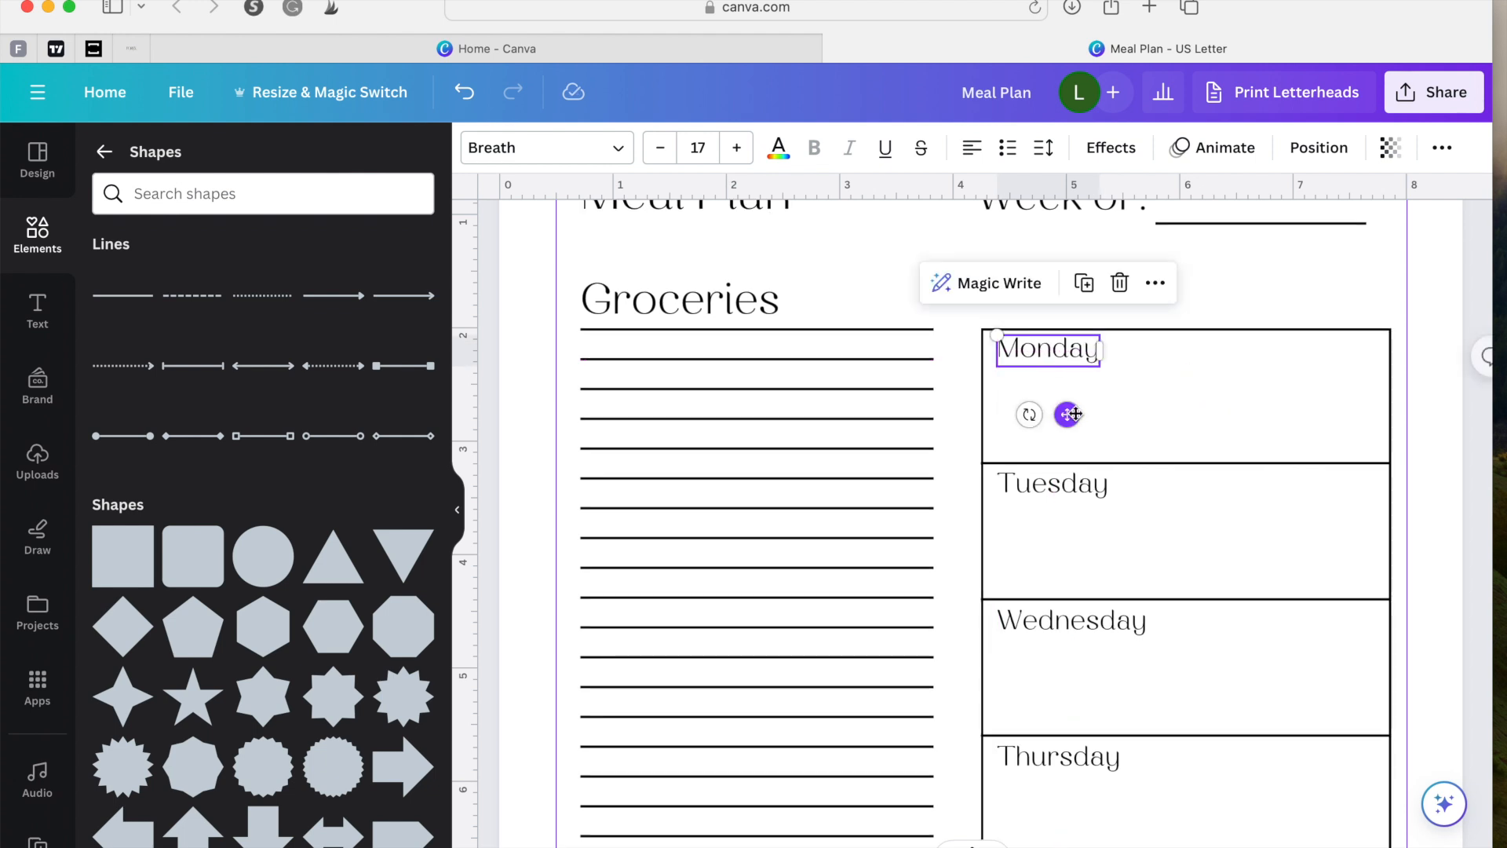
{"action": "left_click", "coordinate": [1128, 404]}
Step: Examine the page for the alignment of the weekday rows and the free space below the grocery lines
{"action": "scroll", "coordinate": [1128, 404], "scroll_direction": "down", "scroll_amount": 3}
{"action": "scroll", "coordinate": [1128, 404], "scroll_direction": "down", "scroll_amount": 3}
{"action": "scroll", "coordinate": [1128, 404], "scroll_direction": "down", "scroll_amount": 3}
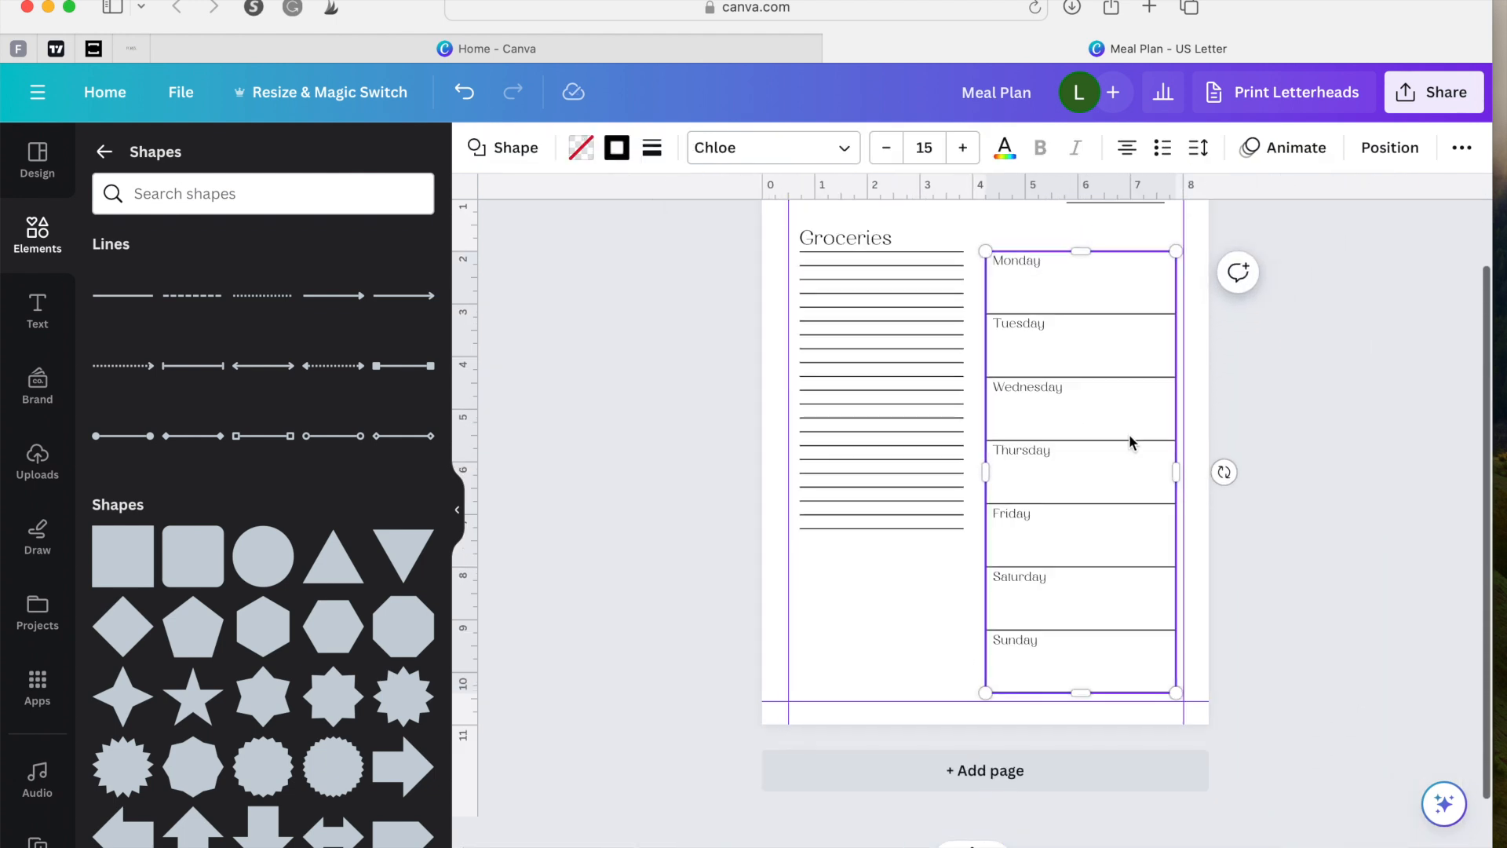
{"action": "left_click", "coordinate": [903, 662]}
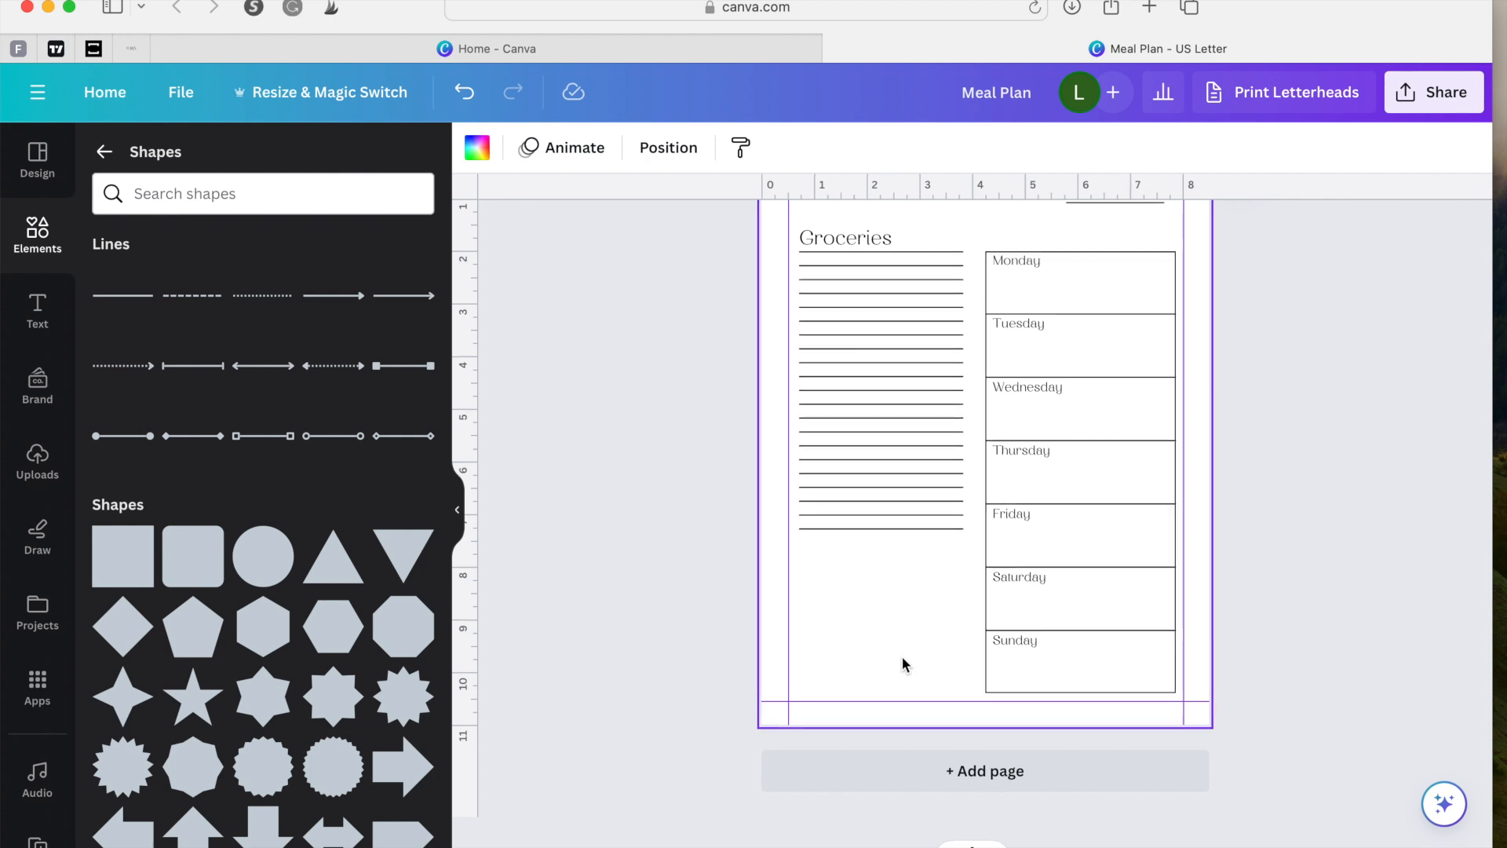
{"action": "scroll", "coordinate": [902, 656], "scroll_direction": "up", "scroll_amount": 3}
{"action": "scroll", "coordinate": [902, 656], "scroll_direction": "up", "scroll_amount": 5}
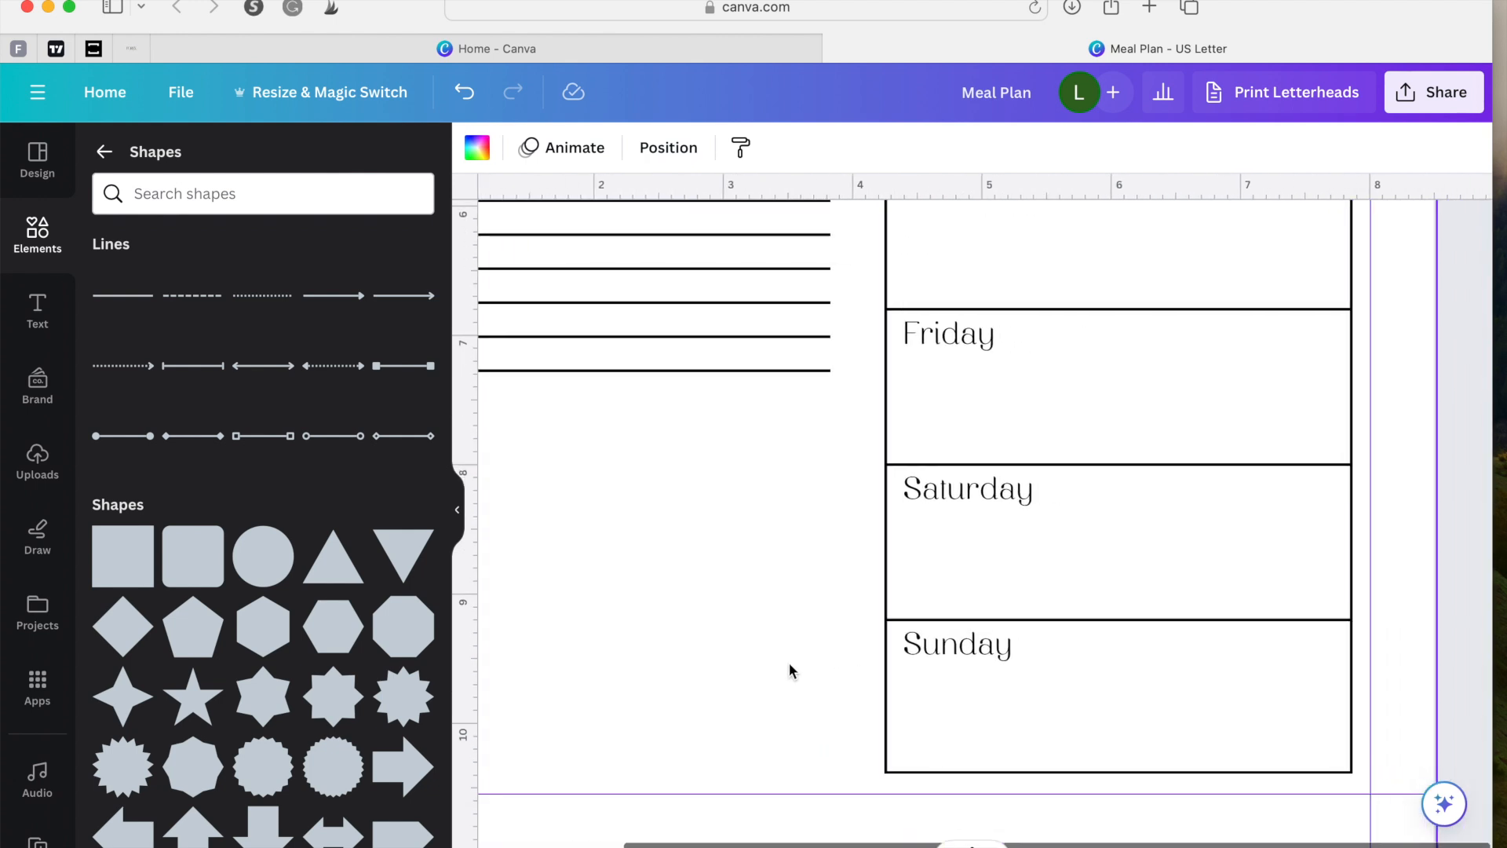
{"action": "scroll", "coordinate": [791, 670], "scroll_direction": "down", "scroll_amount": 5}
{"action": "scroll", "coordinate": [789, 666], "scroll_direction": "down", "scroll_amount": 2}
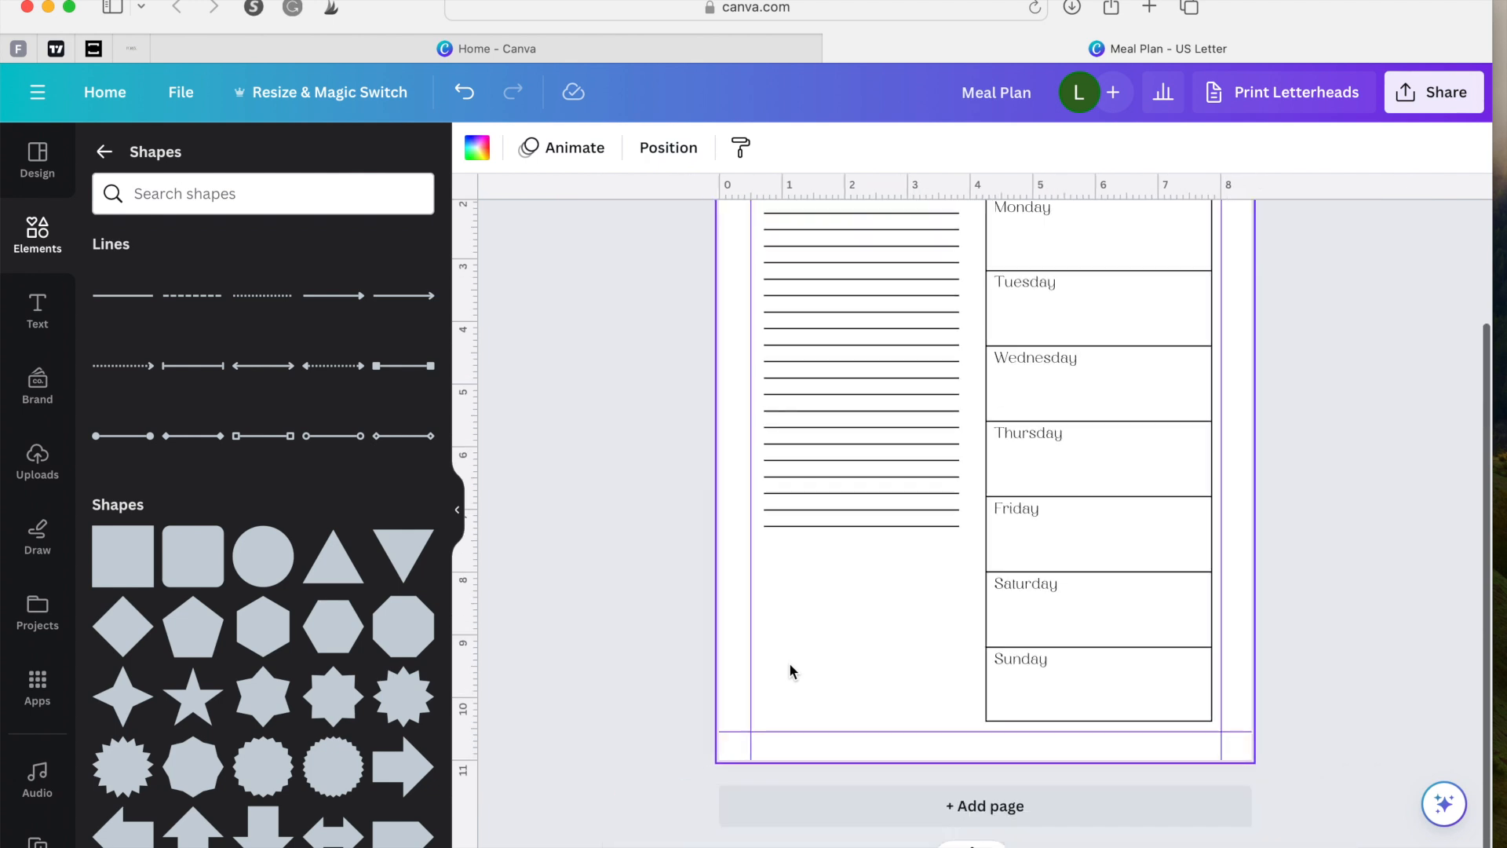
{"action": "scroll", "coordinate": [789, 663], "scroll_direction": "up", "scroll_amount": 4}
{"action": "scroll", "coordinate": [801, 651], "scroll_direction": "down", "scroll_amount": 2}
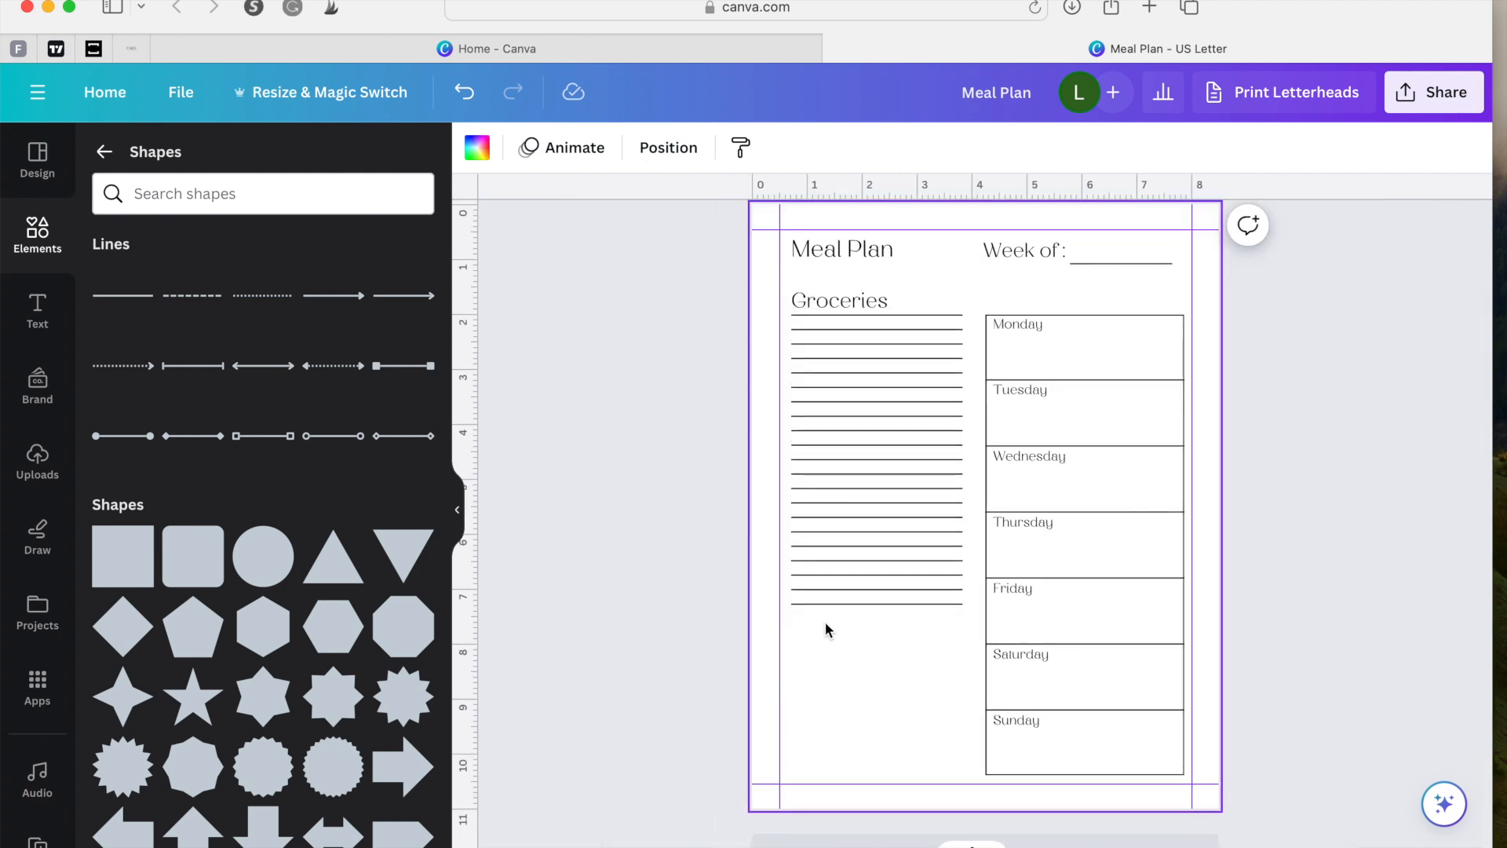
Step: Move the lowest grocery line down to about 8 in and place a left-aligned duplicate just below it at about 8.2 in
{"action": "left_click", "coordinate": [880, 603]}
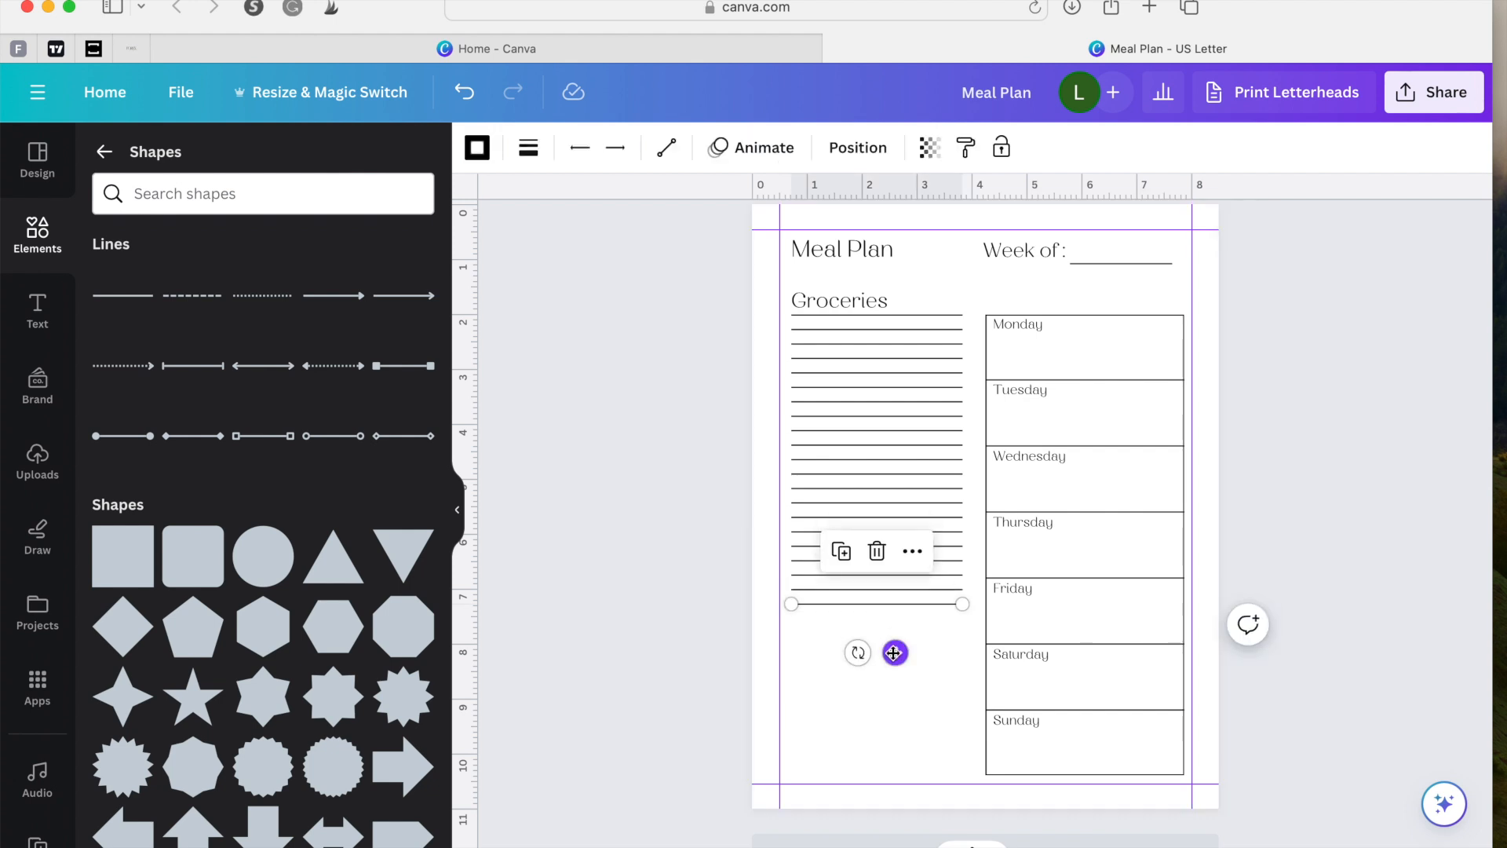
{"action": "left_click_drag", "start_coordinate": [893, 653], "coordinate": [893, 683]}
{"action": "left_click", "coordinate": [841, 590]}
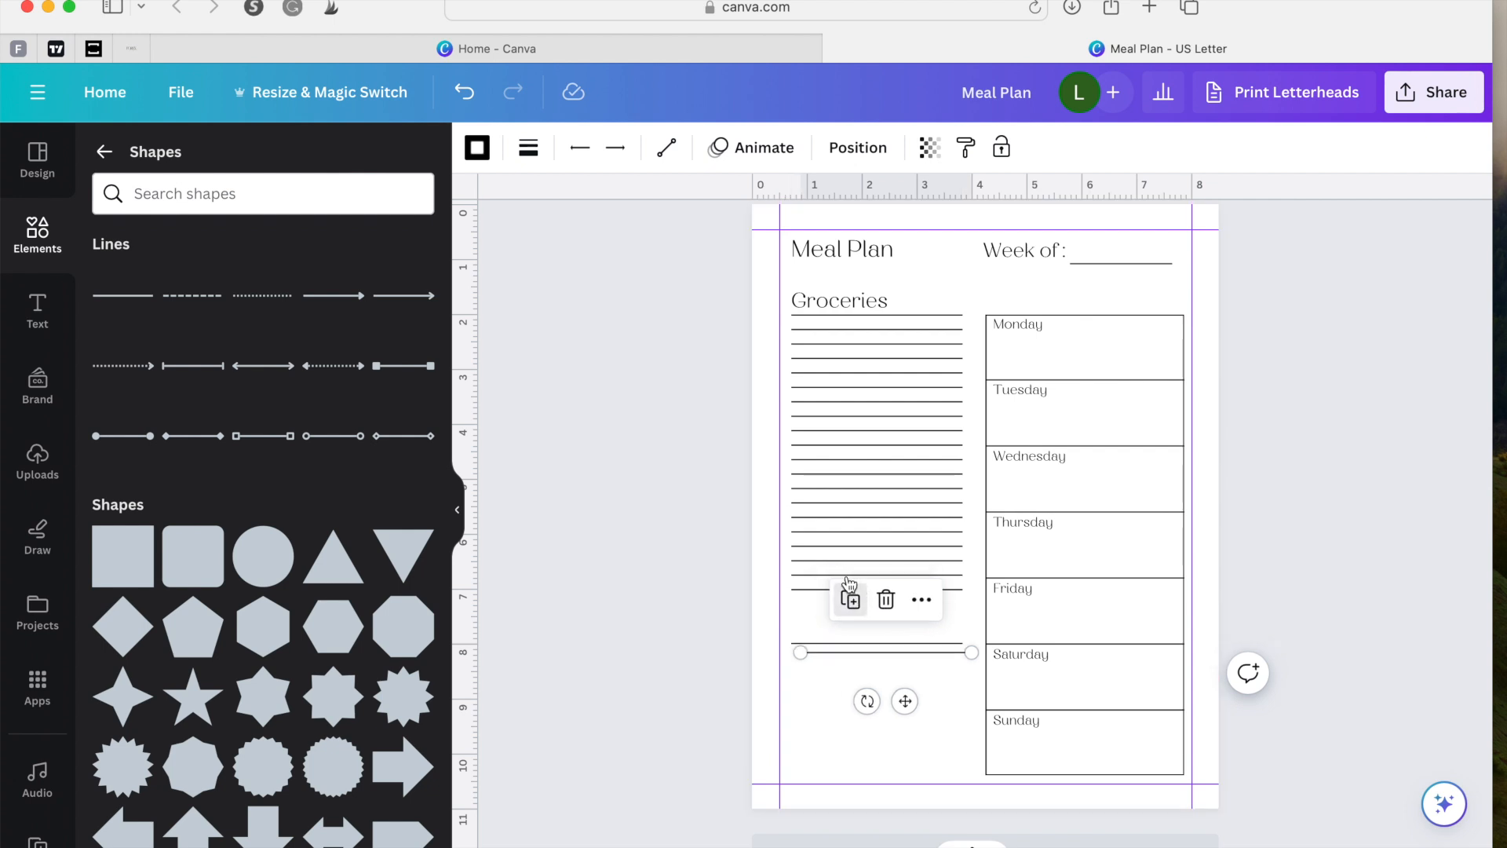
{"action": "left_click", "coordinate": [906, 713]}
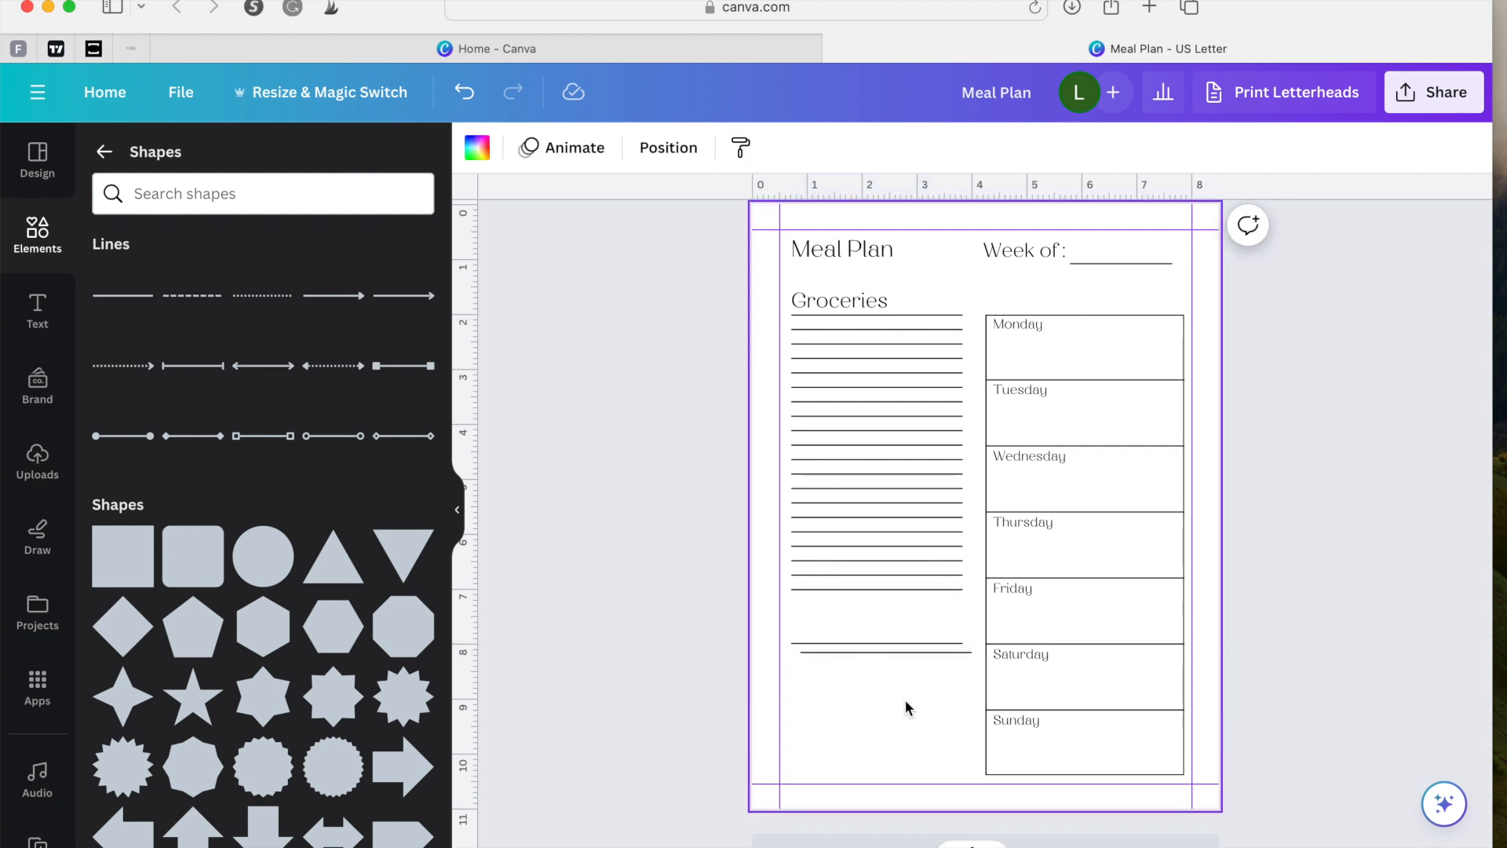
{"action": "left_click", "coordinate": [906, 653]}
{"action": "left_click_drag", "start_coordinate": [902, 696], "coordinate": [897, 695]}
{"action": "left_click", "coordinate": [945, 688]}
Step: Select all the grocery lines and tidy them up into even vertical spacing
{"action": "left_click_drag", "start_coordinate": [846, 688], "coordinate": [952, 316]}
{"action": "scroll", "coordinate": [830, 299], "scroll_direction": "up", "scroll_amount": 3}
{"action": "left_click", "coordinate": [821, 303], "text": "shift"}
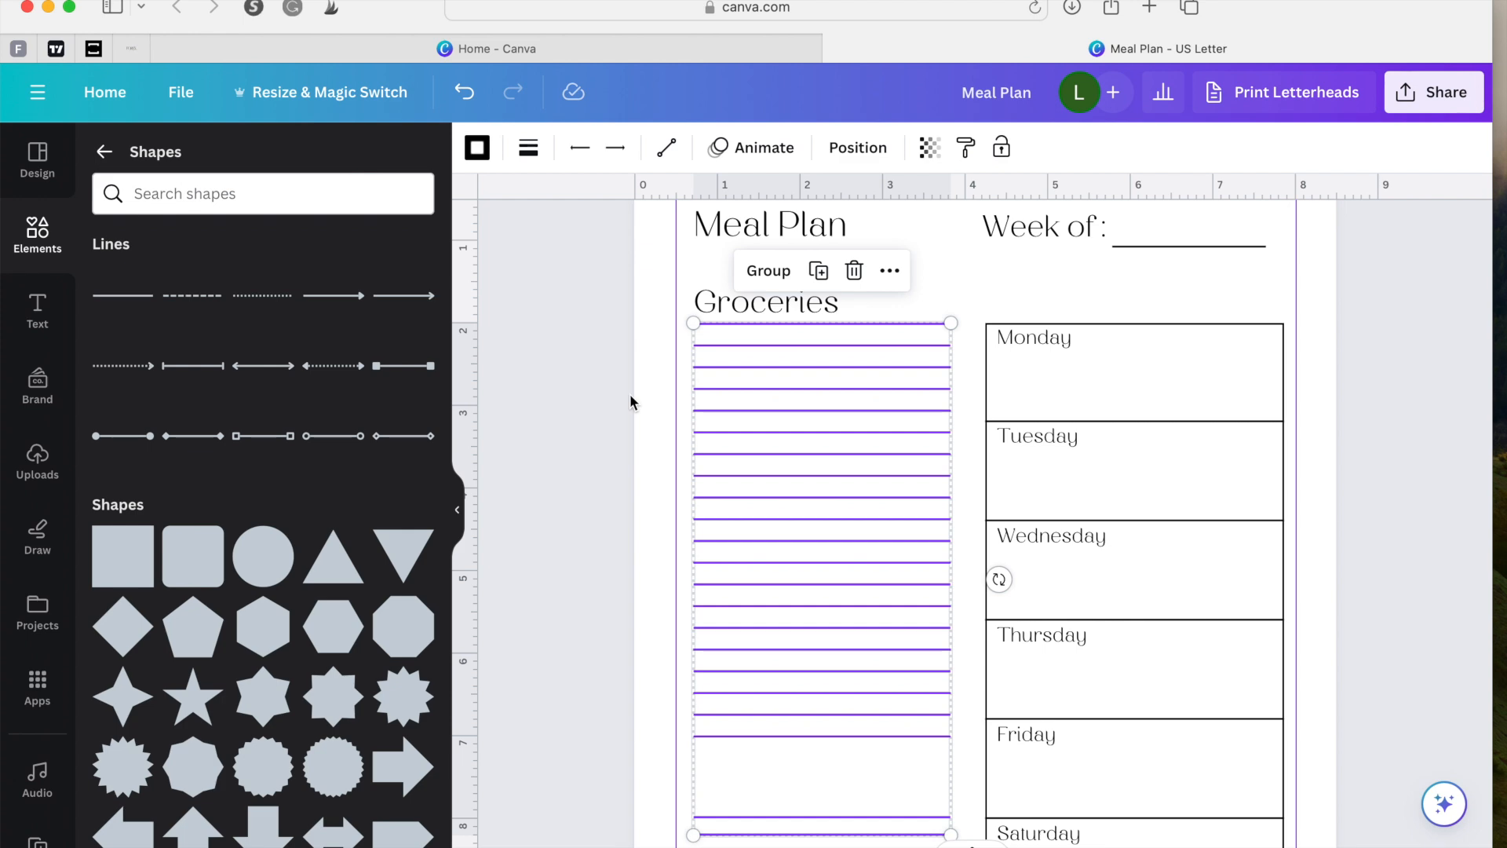
{"action": "scroll", "coordinate": [694, 439], "scroll_direction": "down", "scroll_amount": 3}
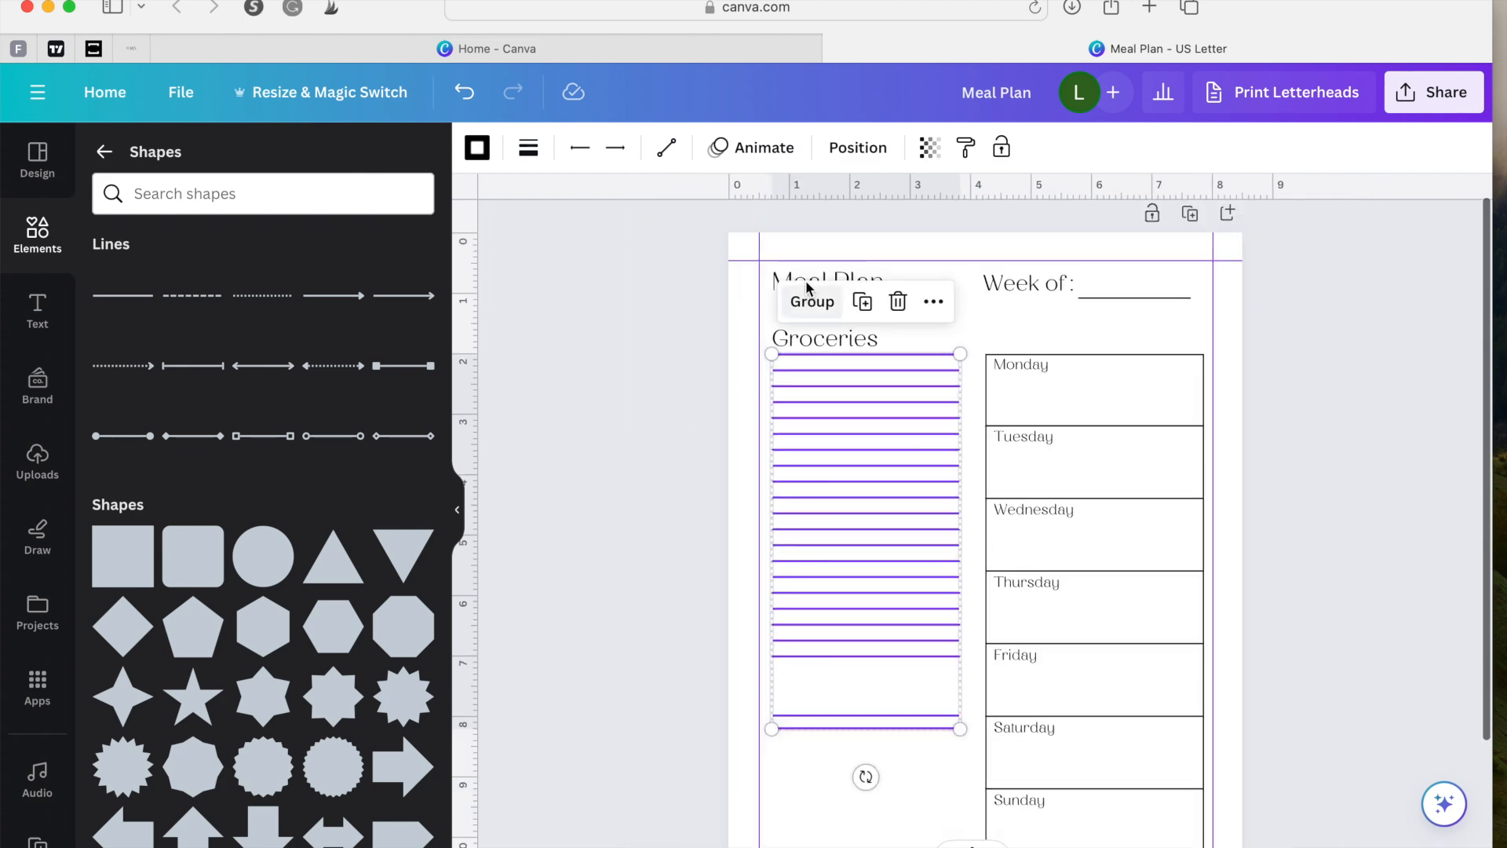
{"action": "left_click", "coordinate": [858, 148]}
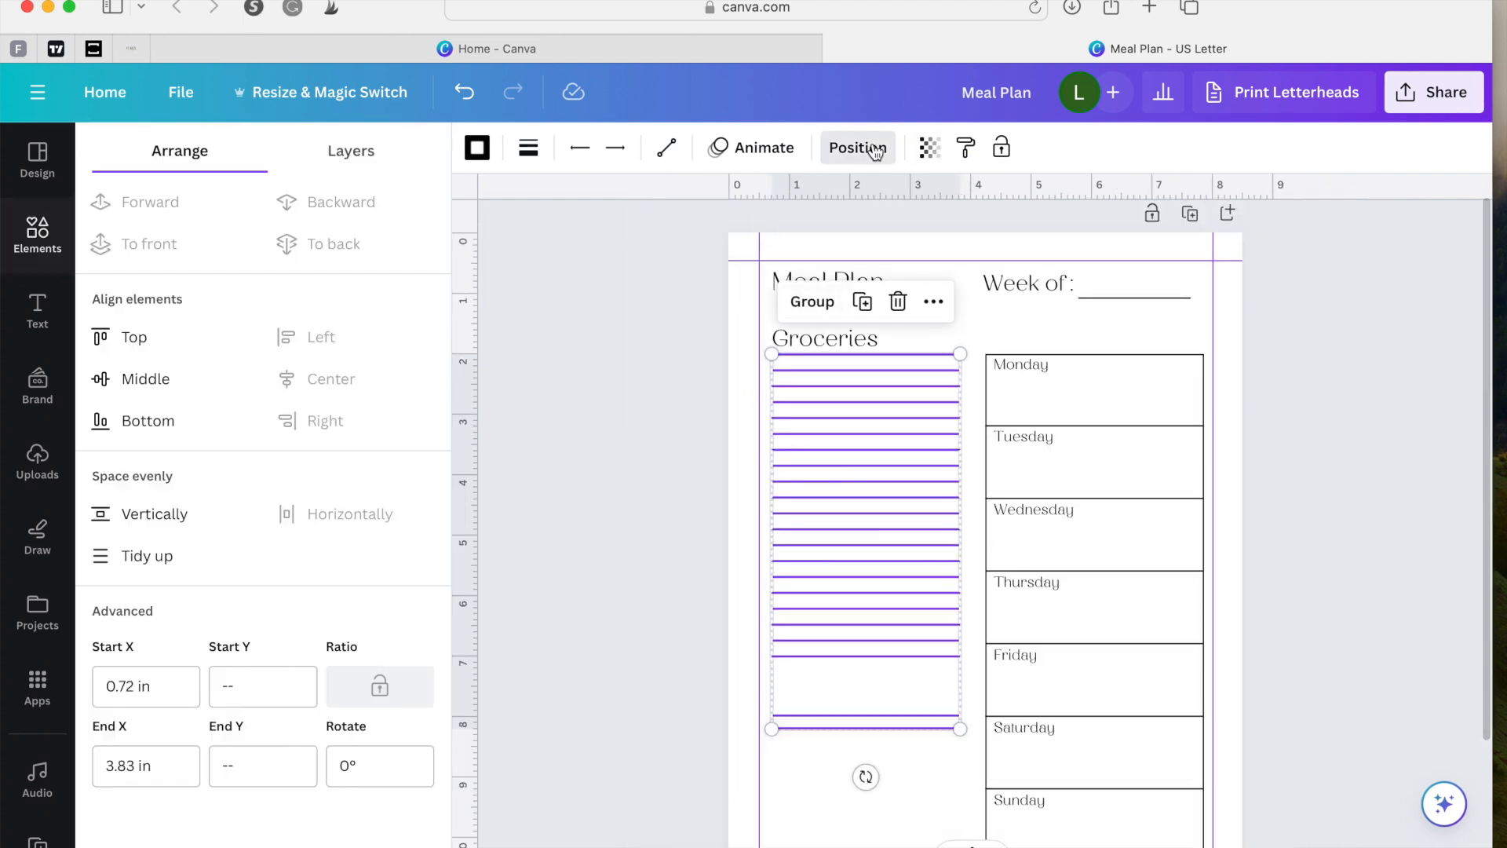
{"action": "left_click", "coordinate": [148, 558]}
{"action": "left_click", "coordinate": [576, 630]}
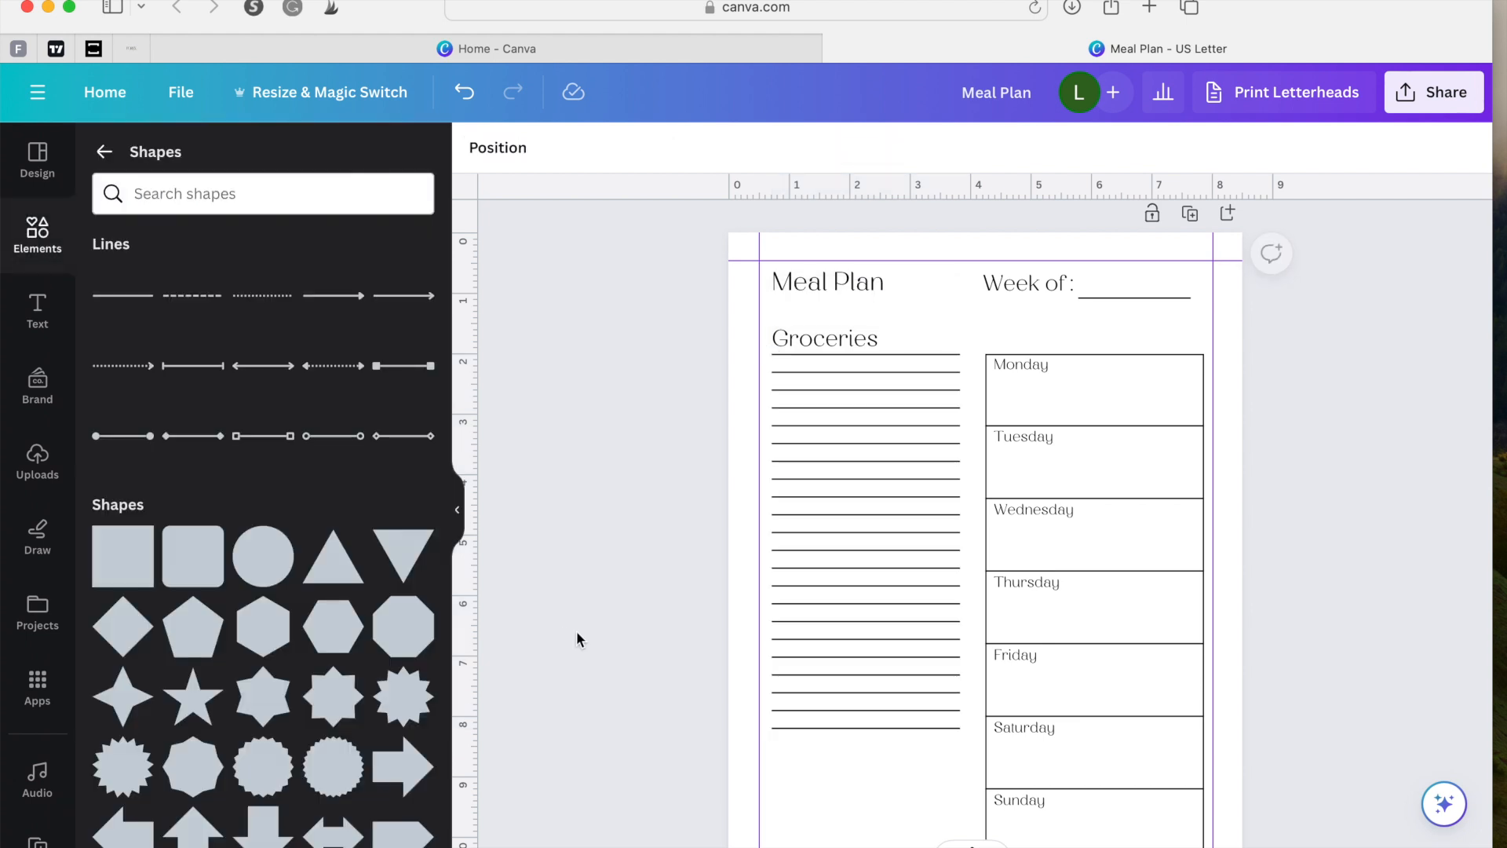
Step: Increase the "Meal Plan" title's font size to 32.8 and keep it aligned with the "Groceries" heading
{"action": "scroll", "coordinate": [576, 632], "scroll_direction": "down", "scroll_amount": 2}
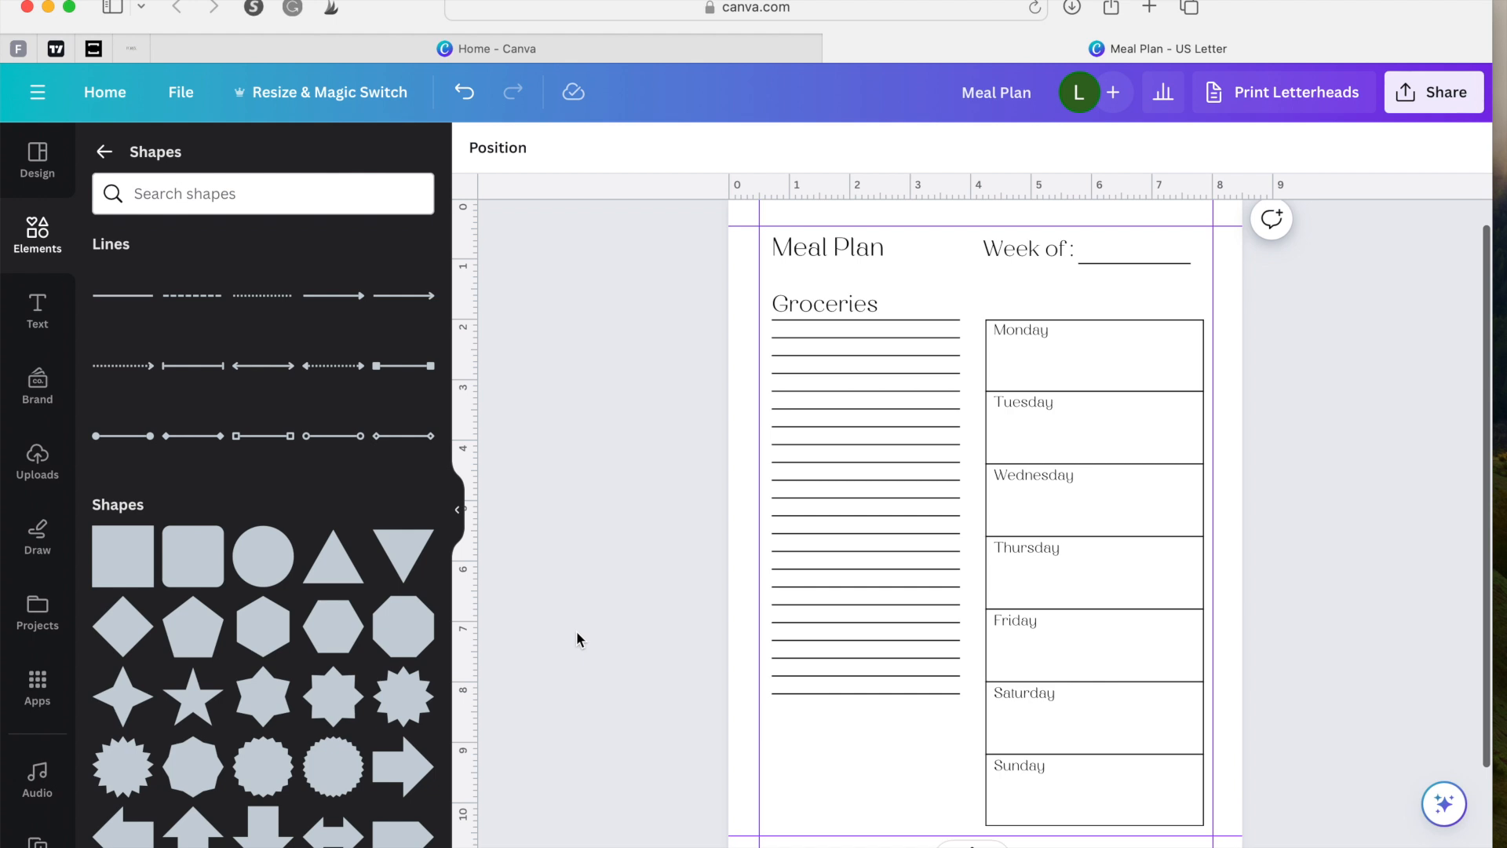
{"action": "scroll", "coordinate": [576, 630], "scroll_direction": "up", "scroll_amount": 3}
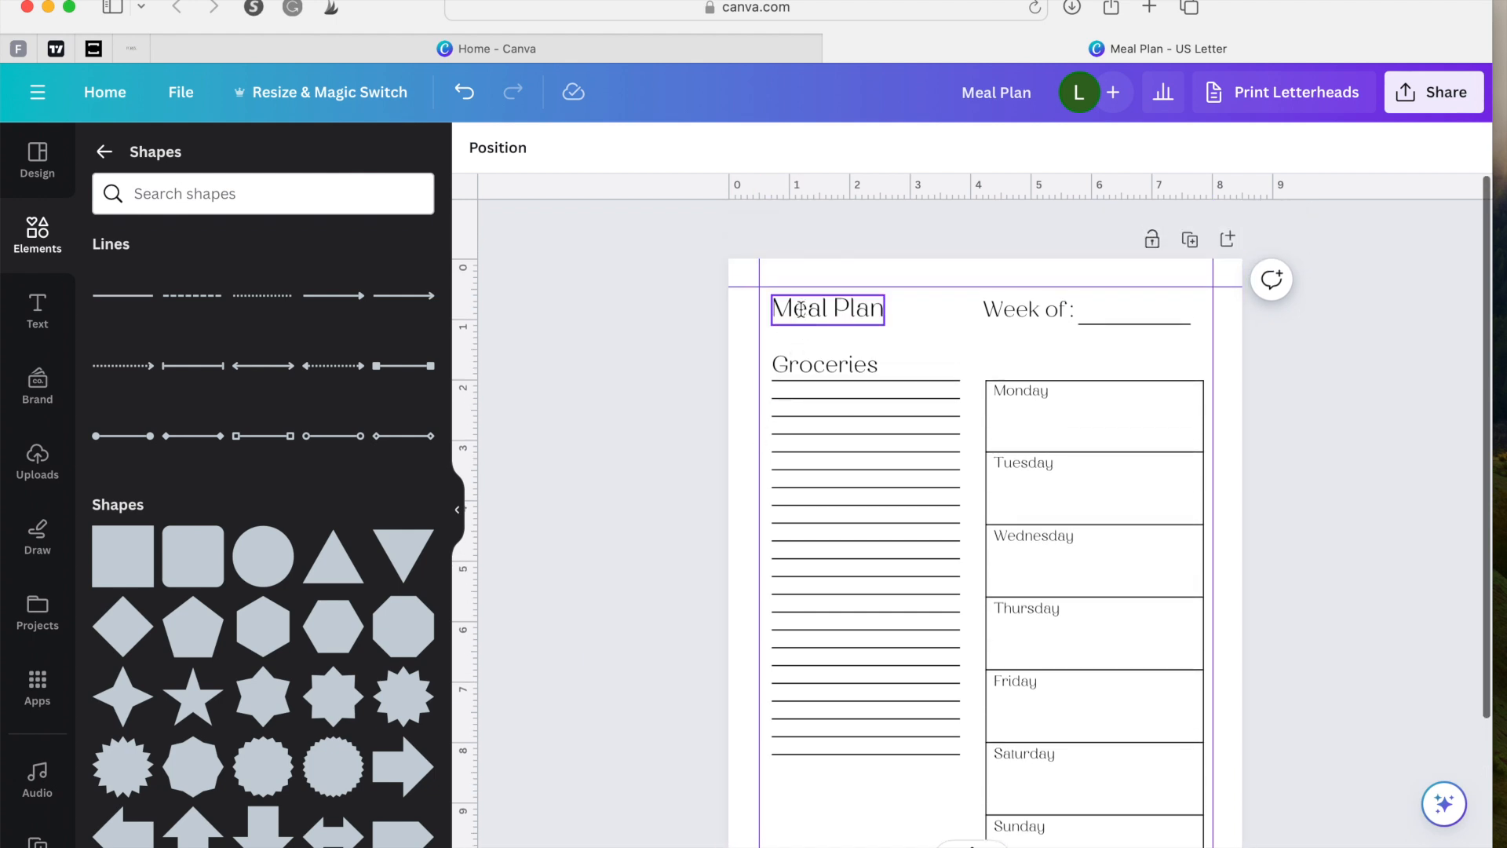
{"action": "left_click", "coordinate": [832, 309]}
{"action": "left_click", "coordinate": [736, 147]}
{"action": "left_click", "coordinate": [736, 148]}
{"action": "left_click", "coordinate": [737, 148]}
{"action": "left_click_drag", "start_coordinate": [846, 375], "coordinate": [851, 376]}
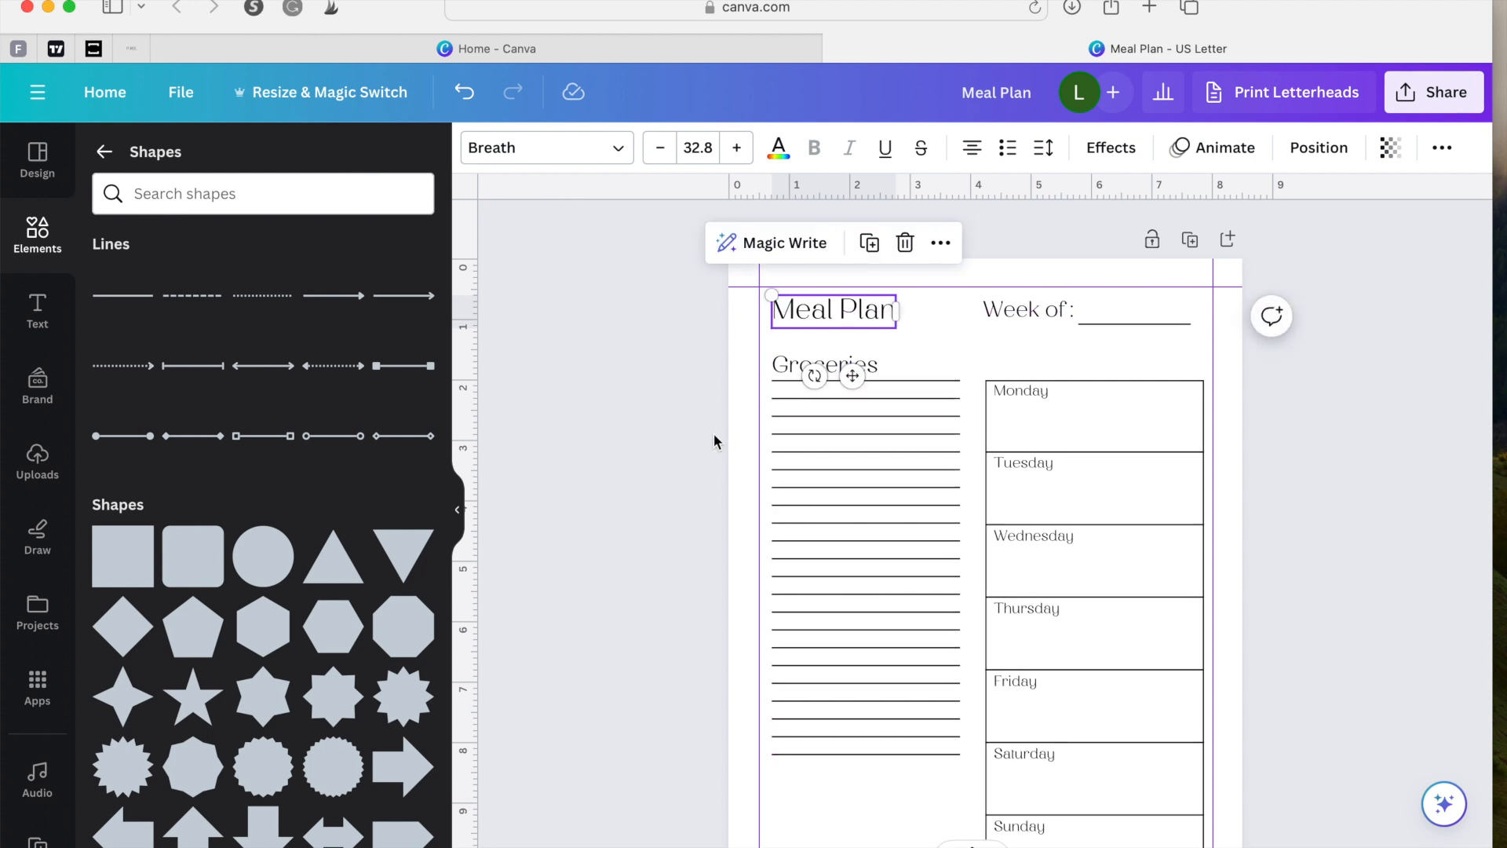
{"action": "left_click", "coordinate": [714, 437]}
Step: Add a square shape below the grocery lines and resize it to their width, about 3.1 in wide and 2 in high
{"action": "scroll", "coordinate": [713, 437], "scroll_direction": "down", "scroll_amount": 4}
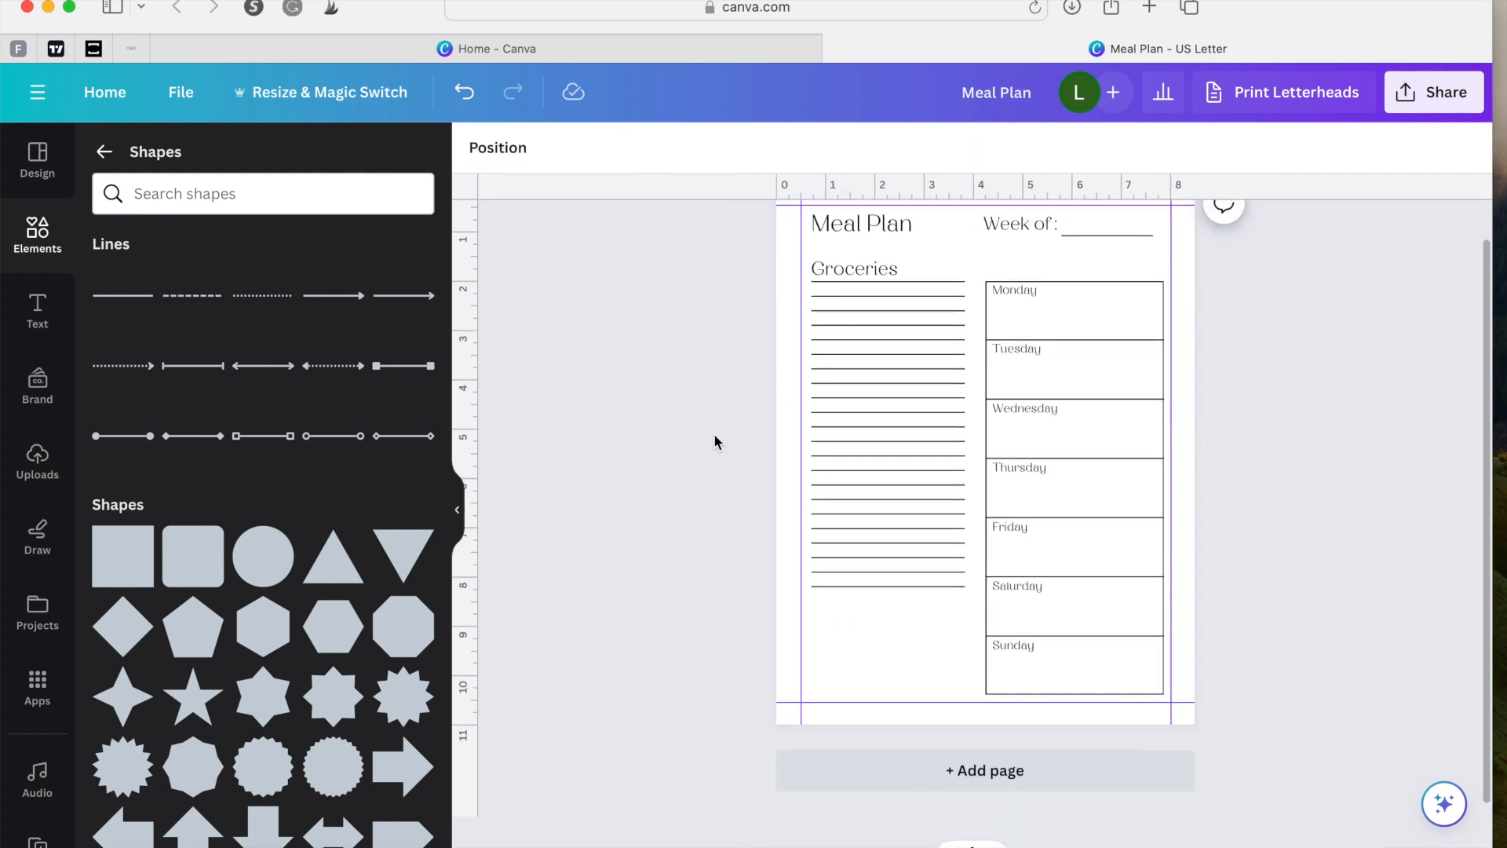
{"action": "scroll", "coordinate": [714, 436], "scroll_direction": "up", "scroll_amount": 1}
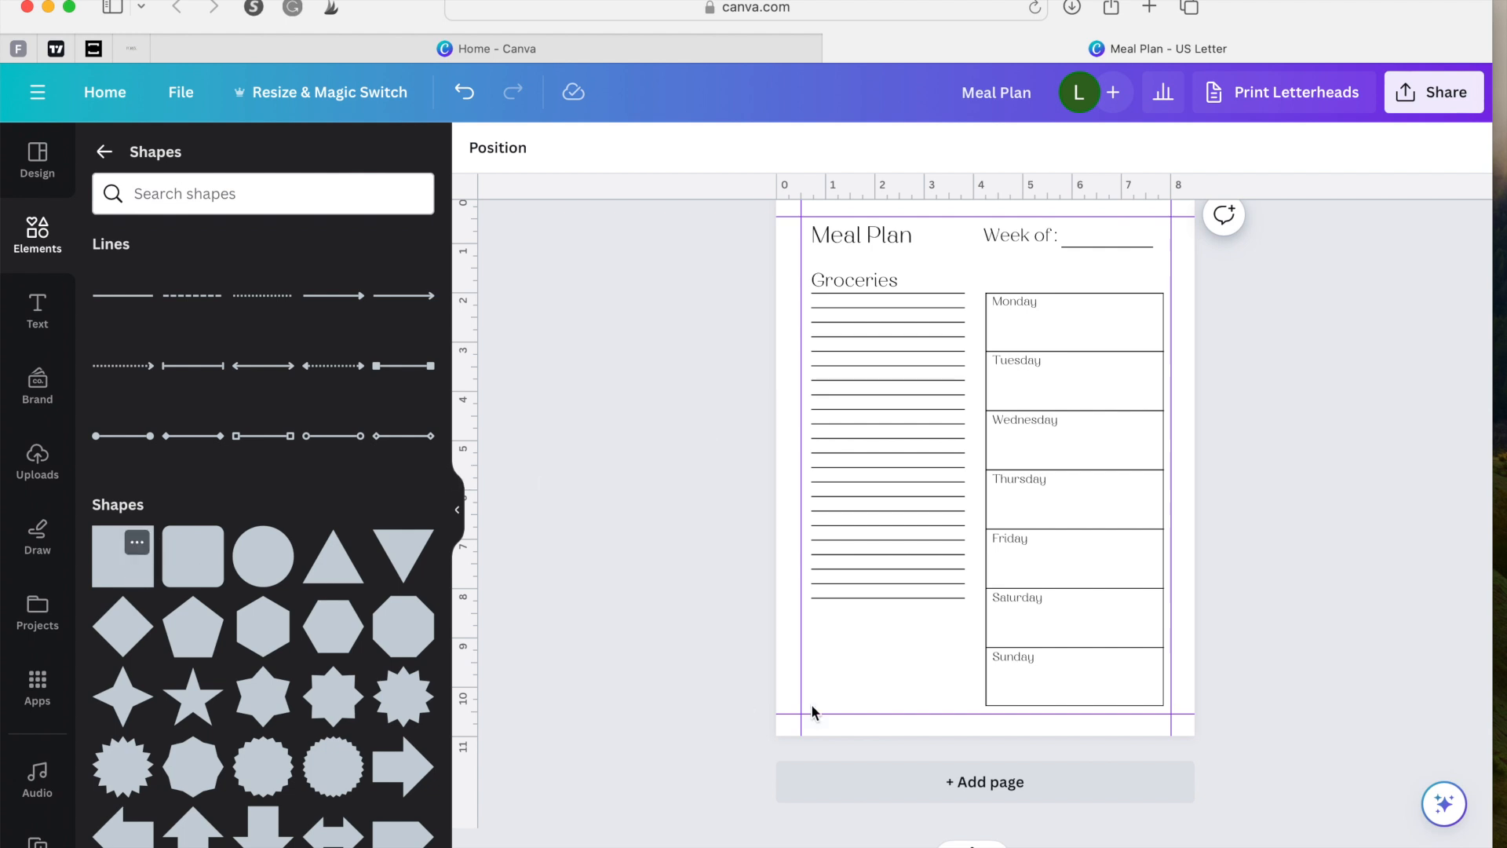
{"action": "left_click_drag", "start_coordinate": [976, 481], "coordinate": [861, 659]}
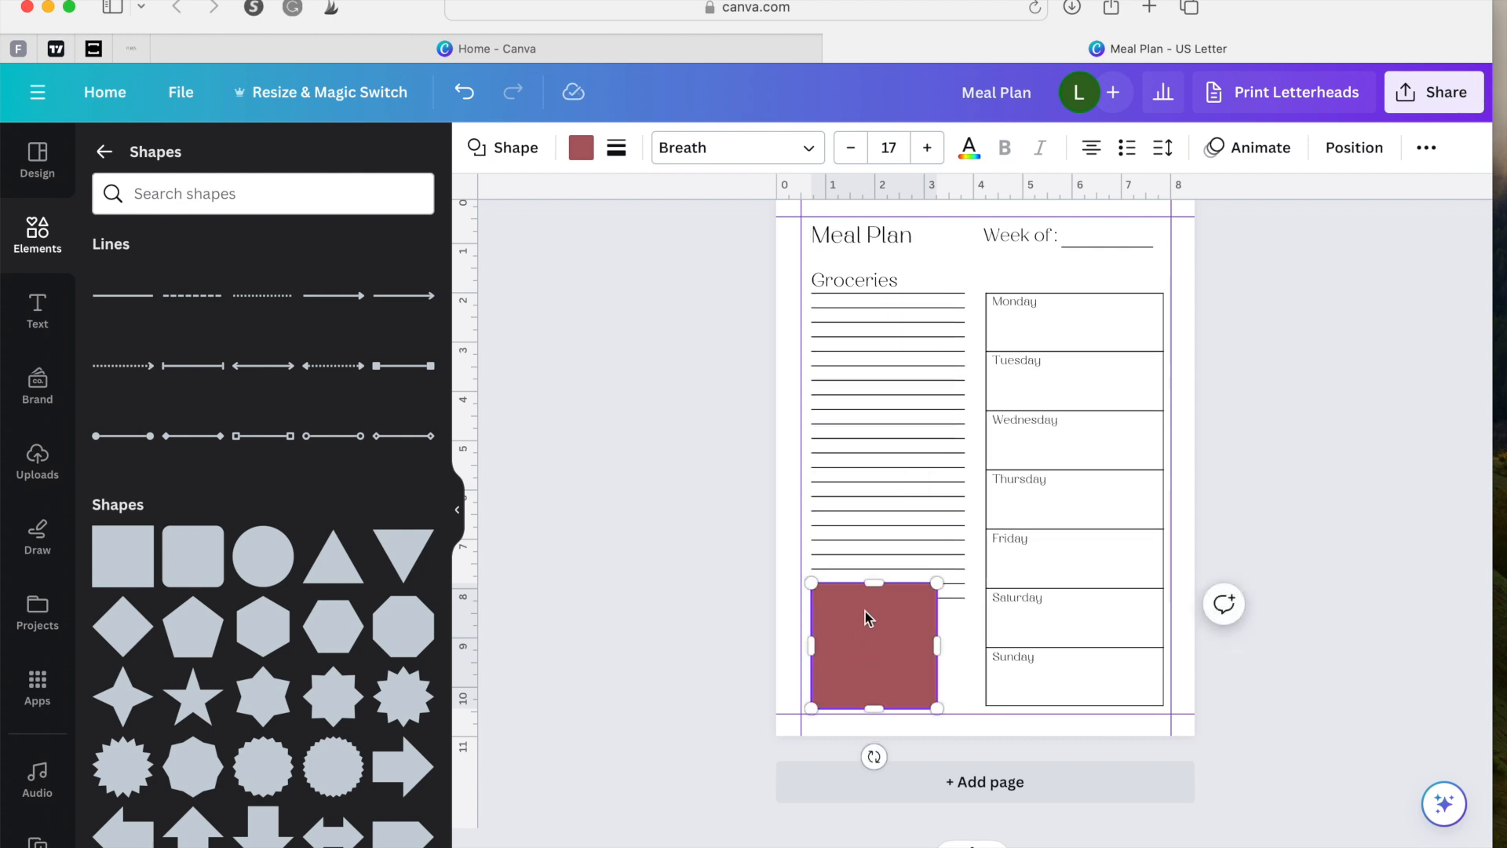
{"action": "left_click_drag", "start_coordinate": [874, 582], "coordinate": [876, 617]}
{"action": "left_click", "coordinate": [935, 662]}
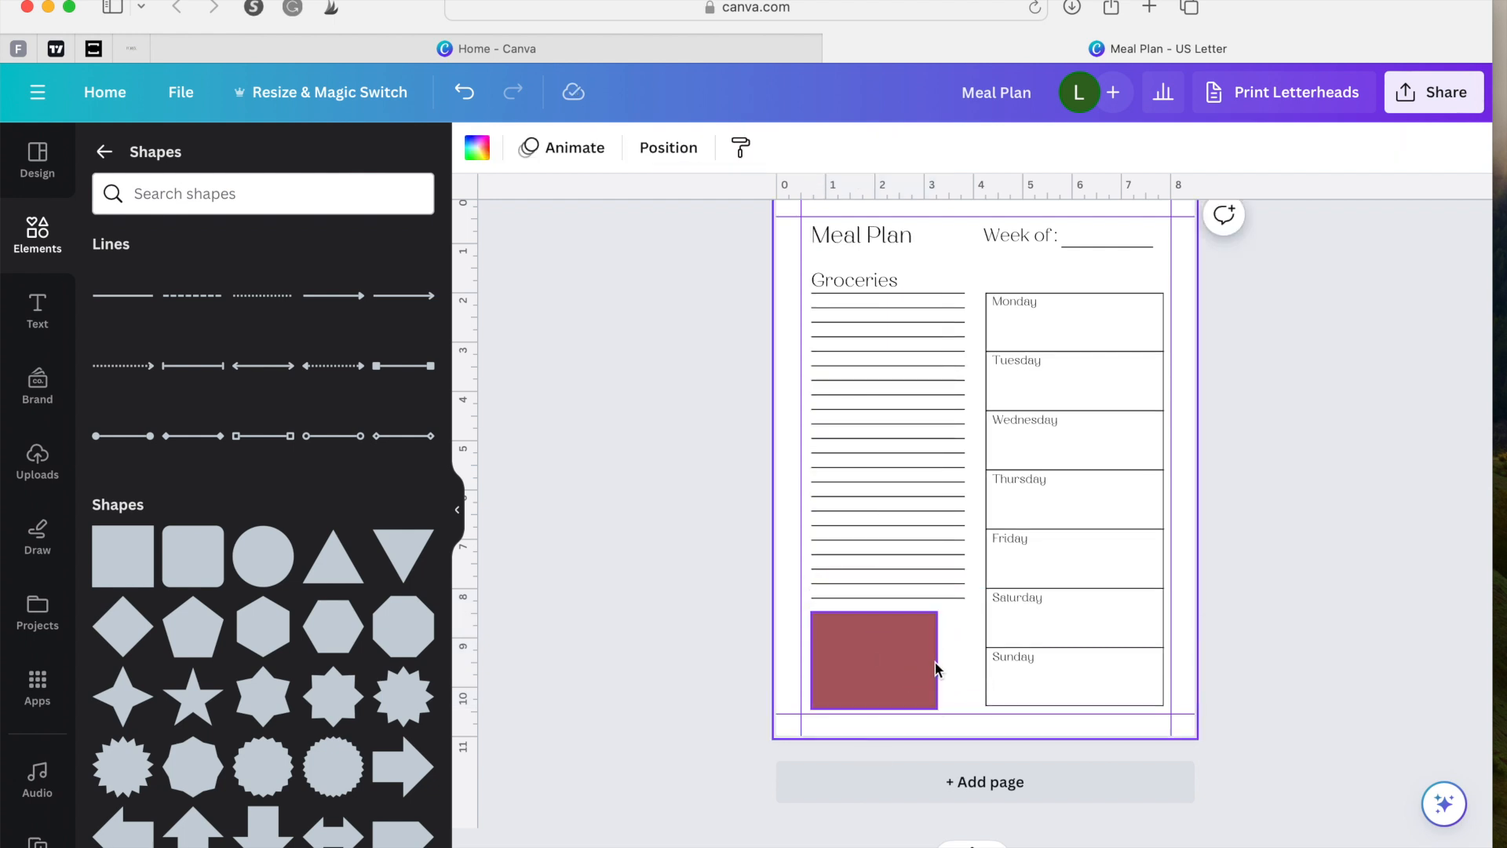
{"action": "left_click", "coordinate": [933, 662]}
{"action": "left_click_drag", "start_coordinate": [955, 658], "coordinate": [964, 659]}
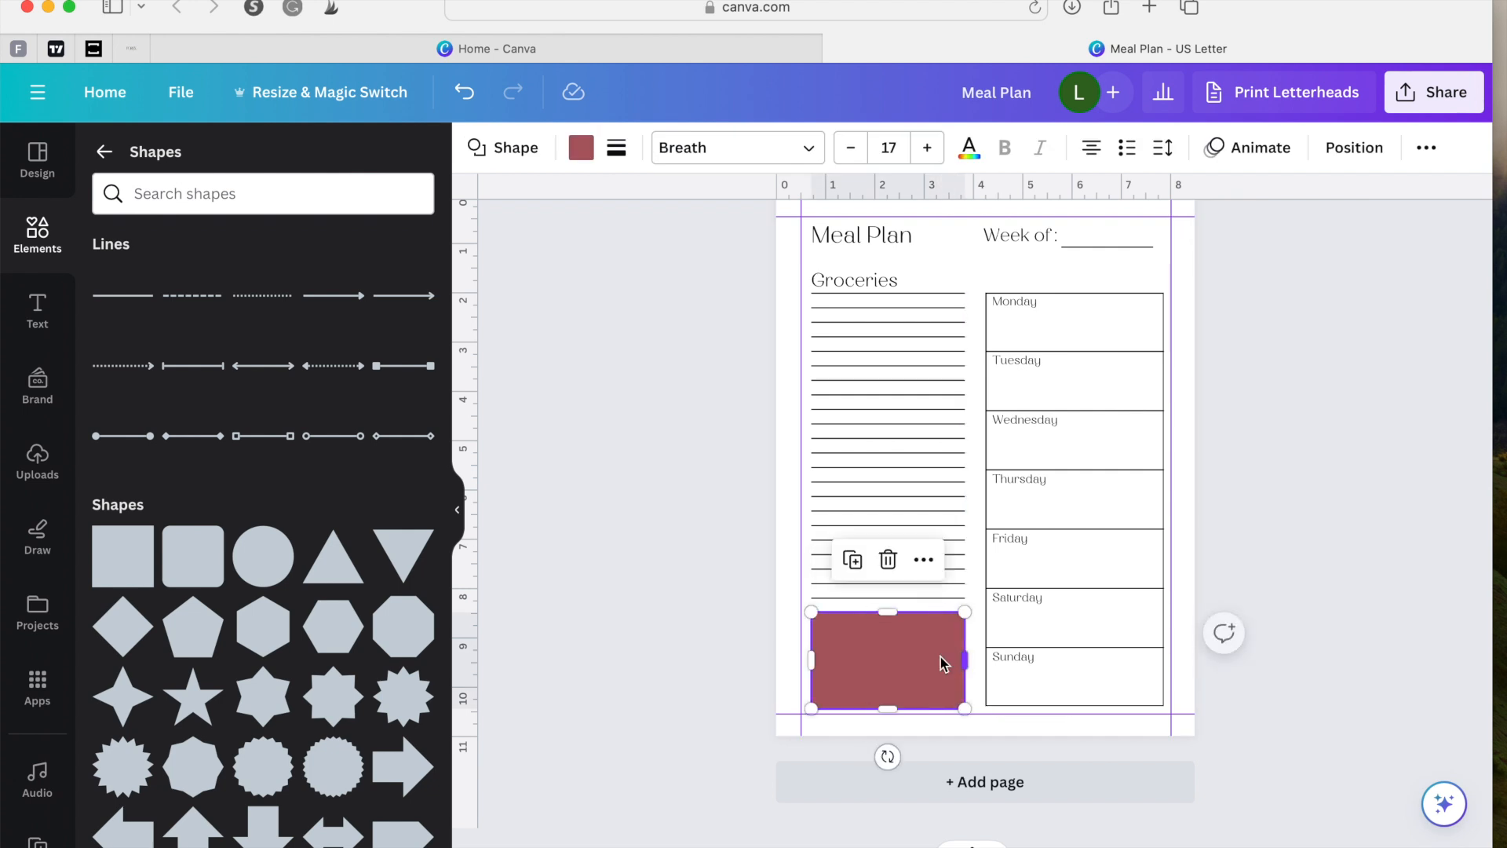
Step: Make the fill of the rectangle below the grocery lines transparent
{"action": "left_click", "coordinate": [738, 661]}
{"action": "scroll", "coordinate": [738, 661], "scroll_direction": "up", "scroll_amount": 2}
{"action": "left_click", "coordinate": [844, 676]}
{"action": "left_click", "coordinate": [851, 704]}
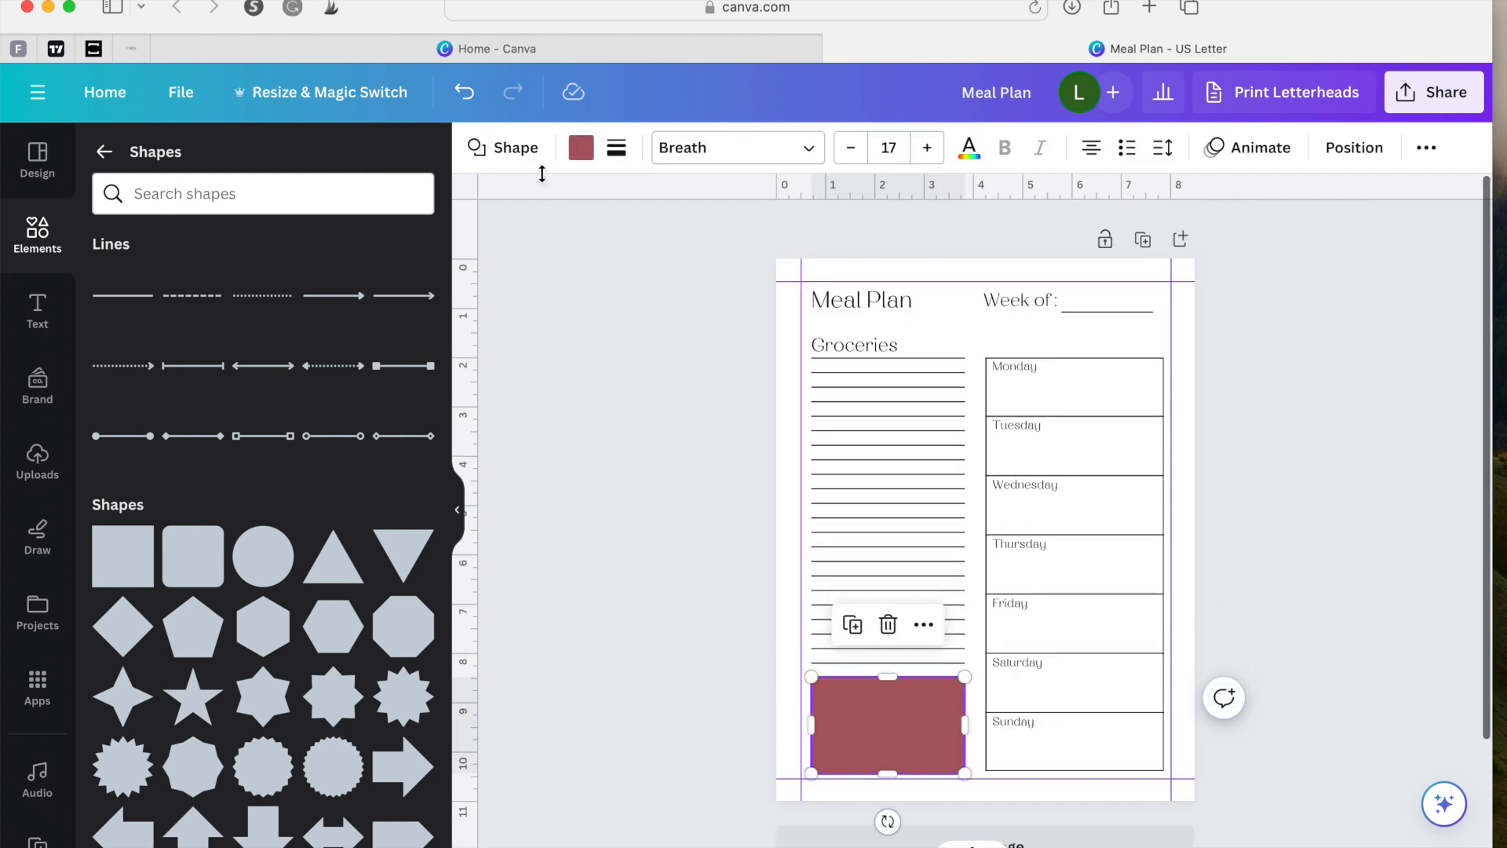
{"action": "left_click", "coordinate": [581, 149]}
{"action": "left_click", "coordinate": [174, 275]}
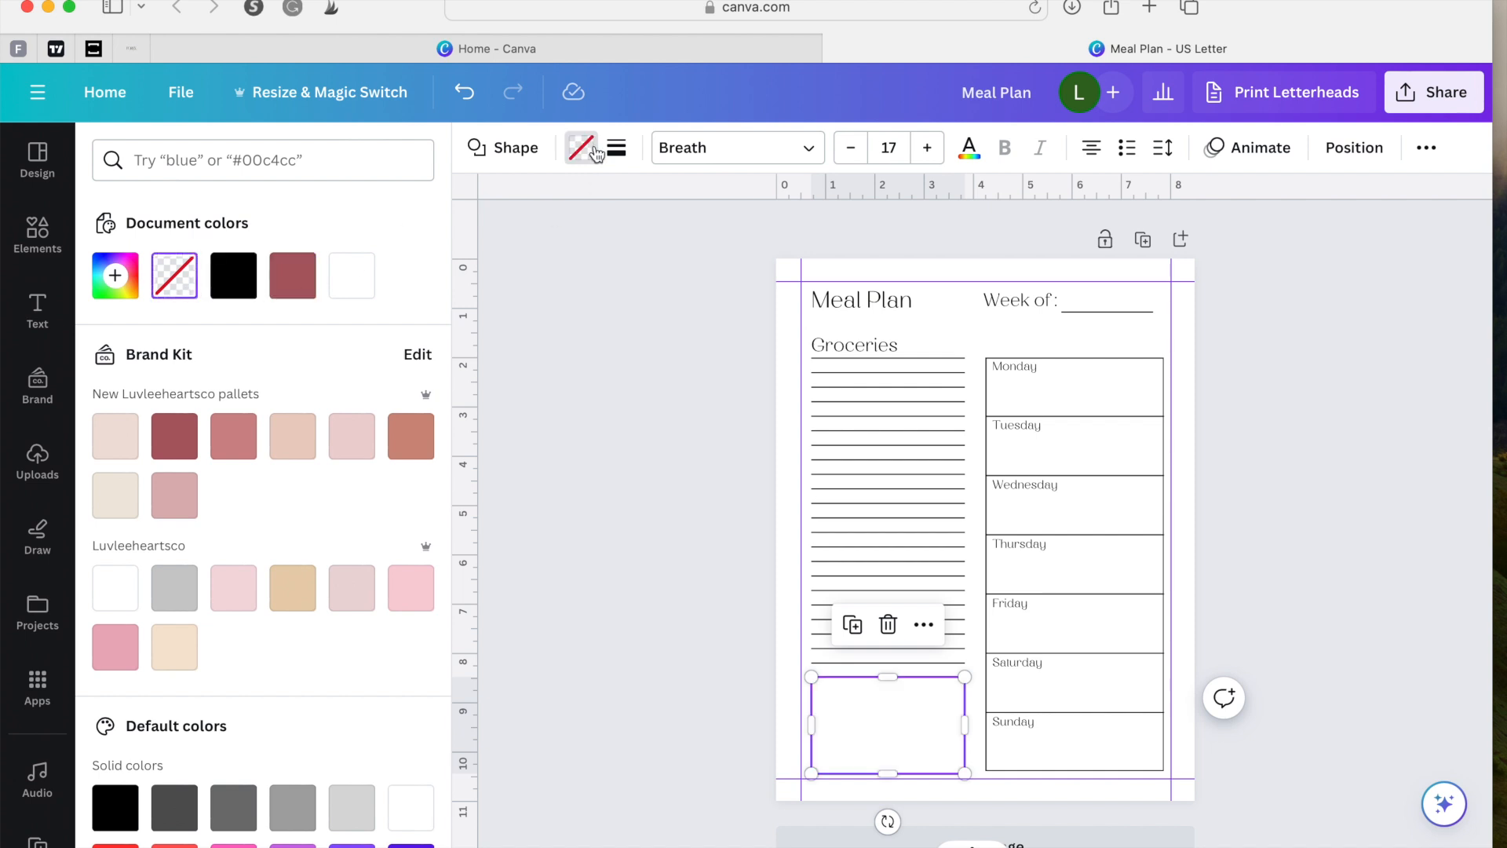
Step: Give the rectangle below the grocery lines a thin solid black border
{"action": "left_click", "coordinate": [616, 147]}
{"action": "left_click", "coordinate": [712, 210]}
{"action": "left_click", "coordinate": [924, 253]}
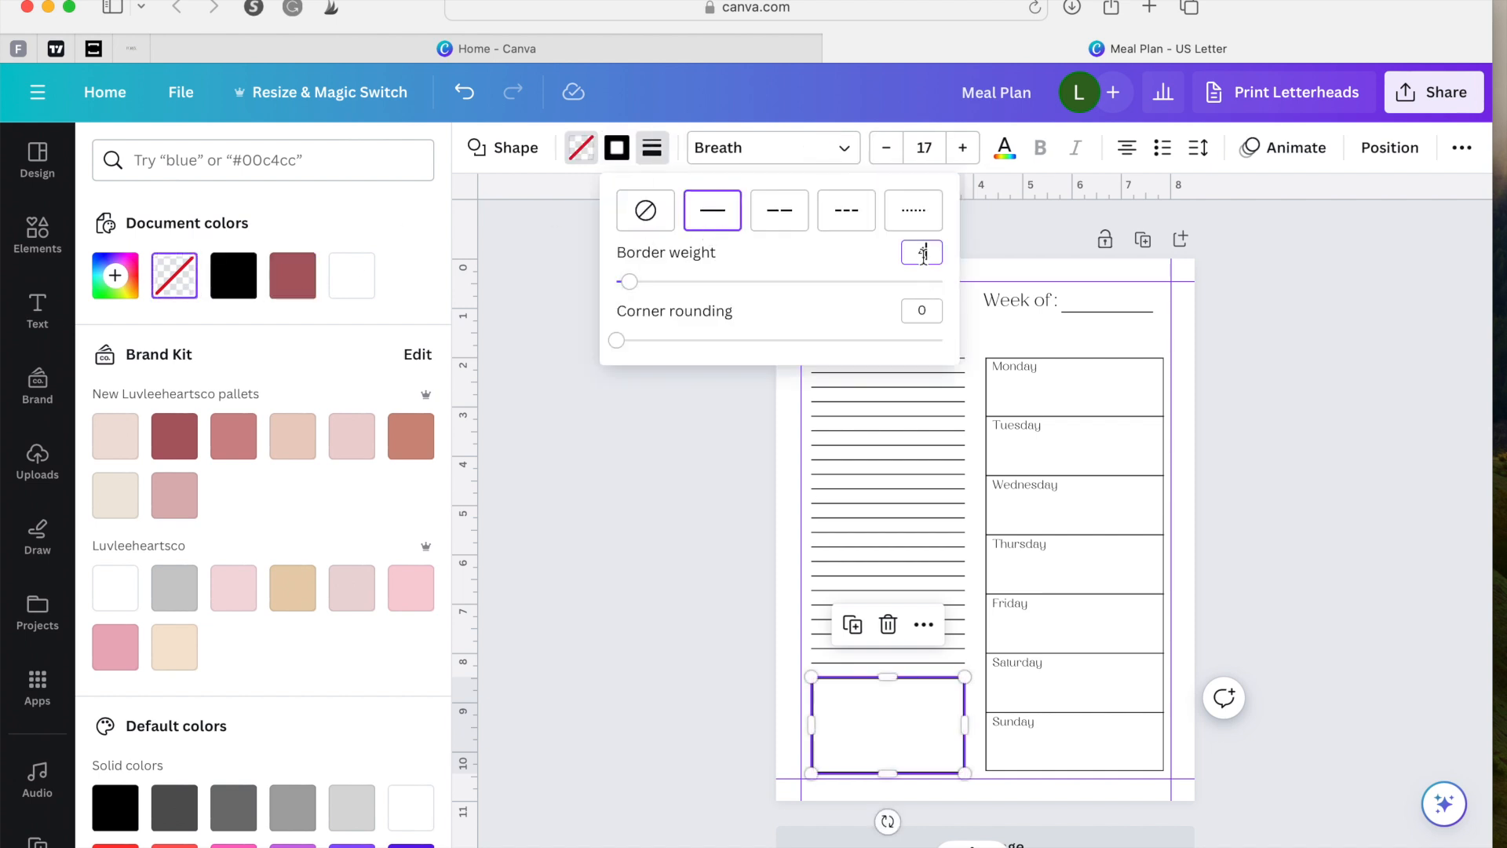
{"action": "left_click", "coordinate": [747, 438]}
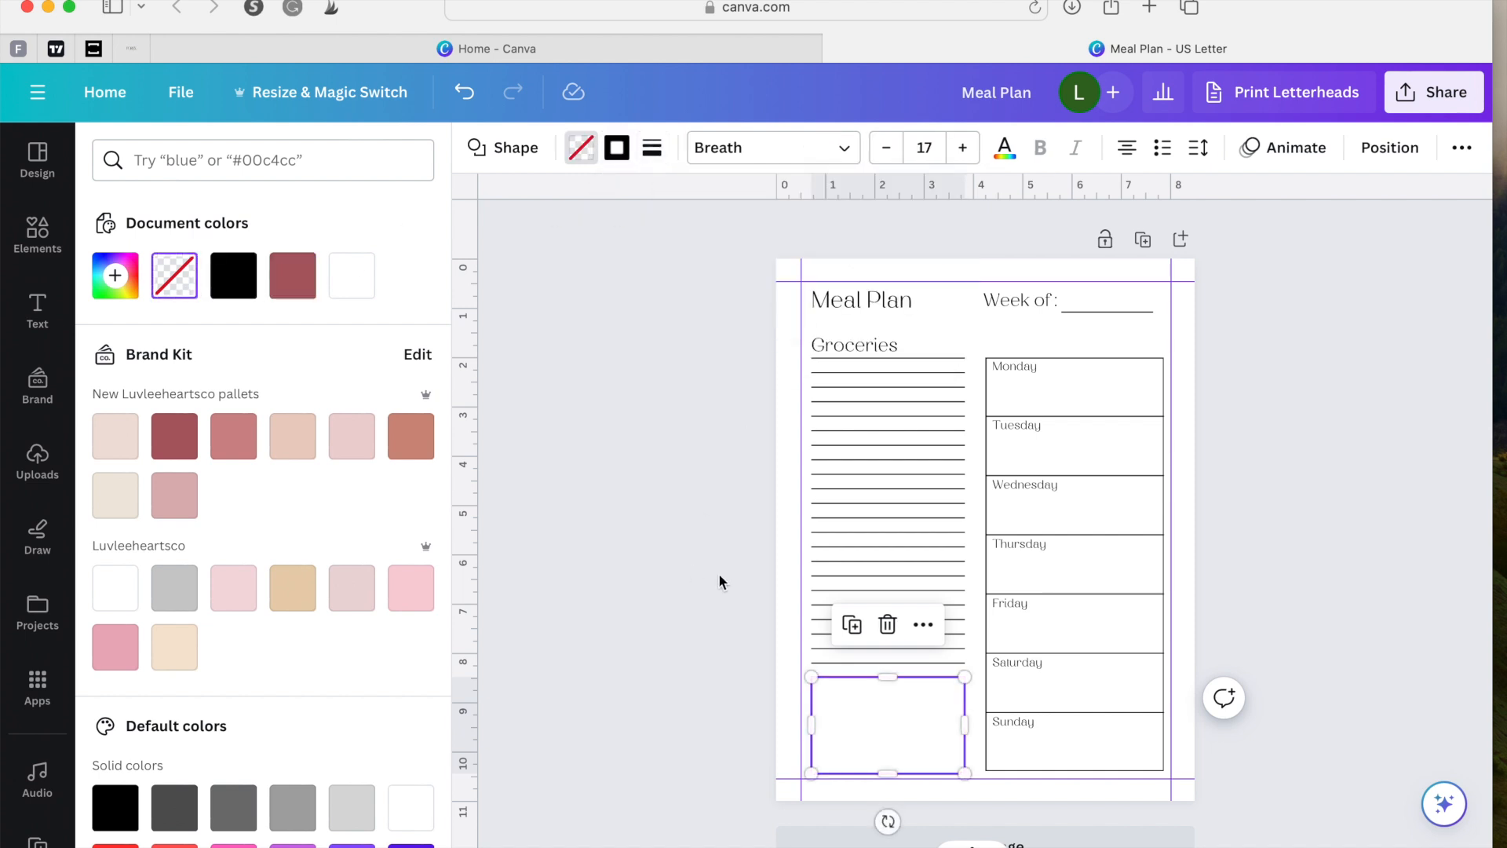
{"action": "left_click", "coordinate": [718, 573]}
{"action": "left_click", "coordinate": [730, 731]}
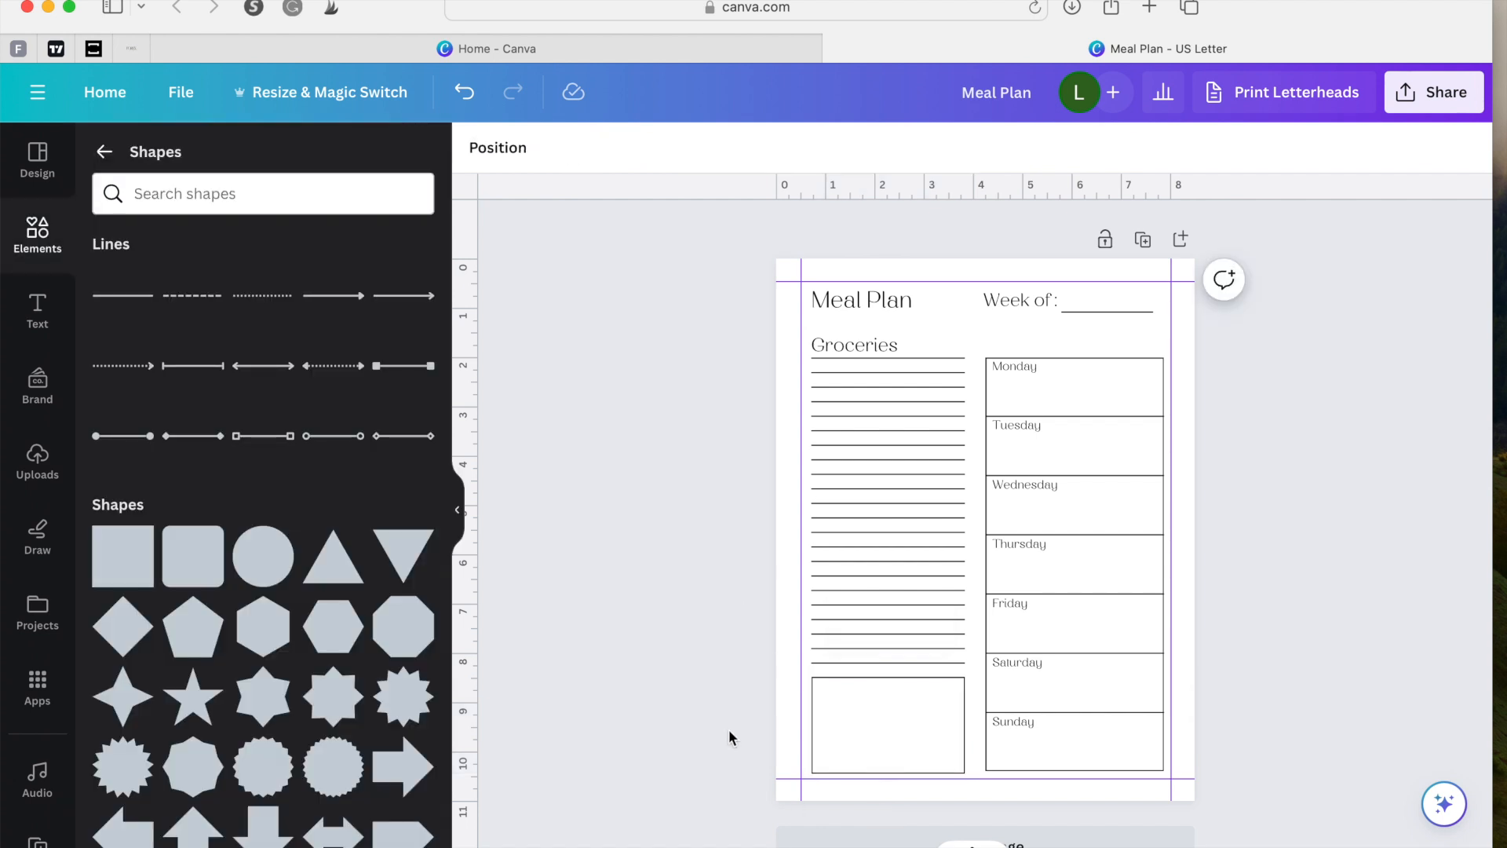
{"action": "scroll", "coordinate": [729, 732], "scroll_direction": "down", "scroll_amount": 2}
{"action": "scroll", "coordinate": [728, 728], "scroll_direction": "up", "scroll_amount": 3}
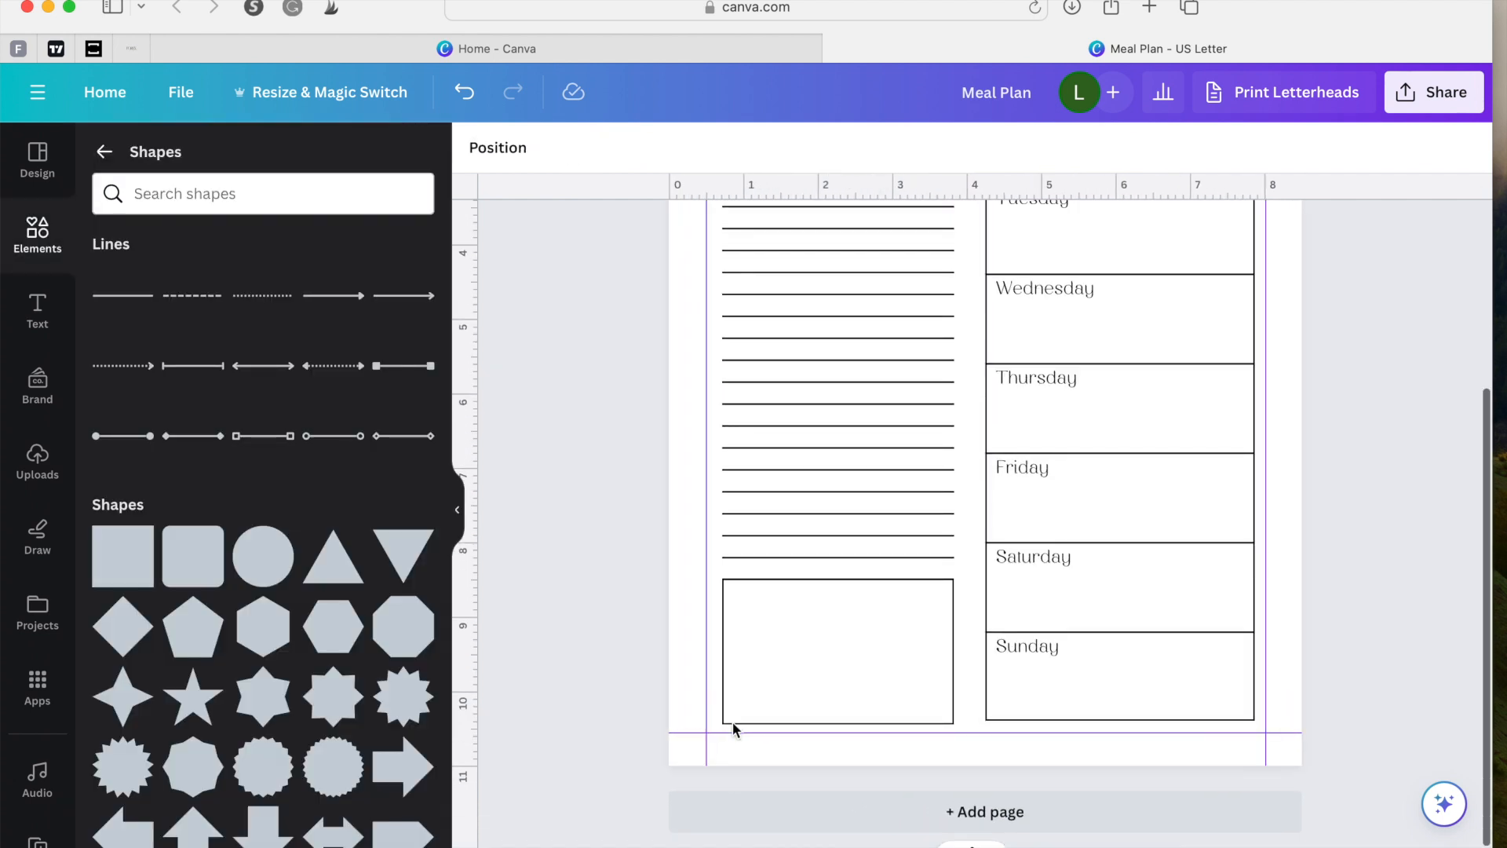
Step: Examine the whole meal planner page, checking the layout of the grocery lines, weekday rows and empty outlined box
{"action": "scroll", "coordinate": [593, 605], "scroll_direction": "up", "scroll_amount": 2}
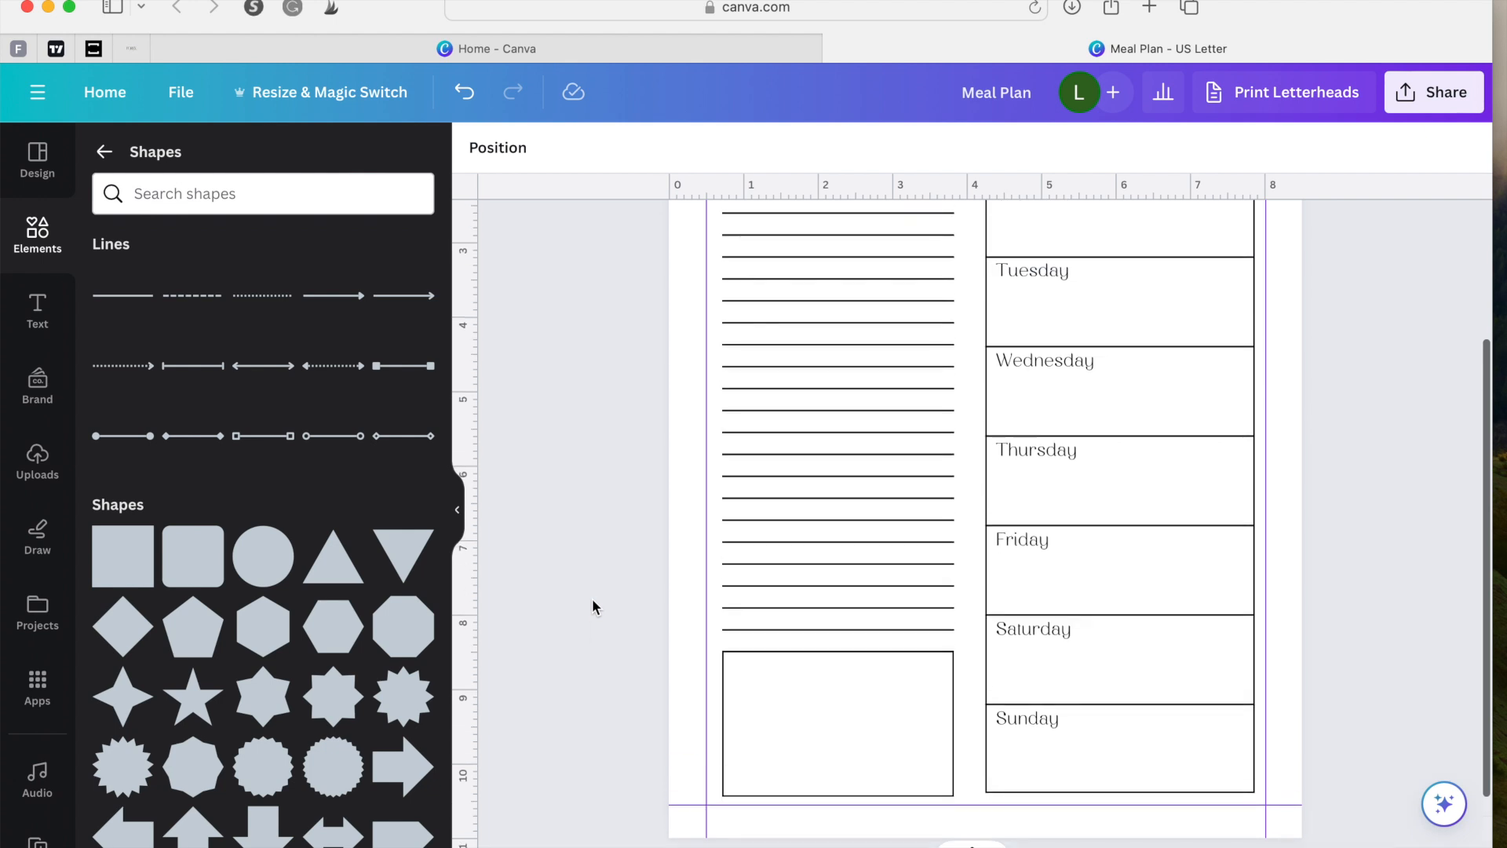
{"action": "scroll", "coordinate": [592, 603], "scroll_direction": "up", "scroll_amount": 4}
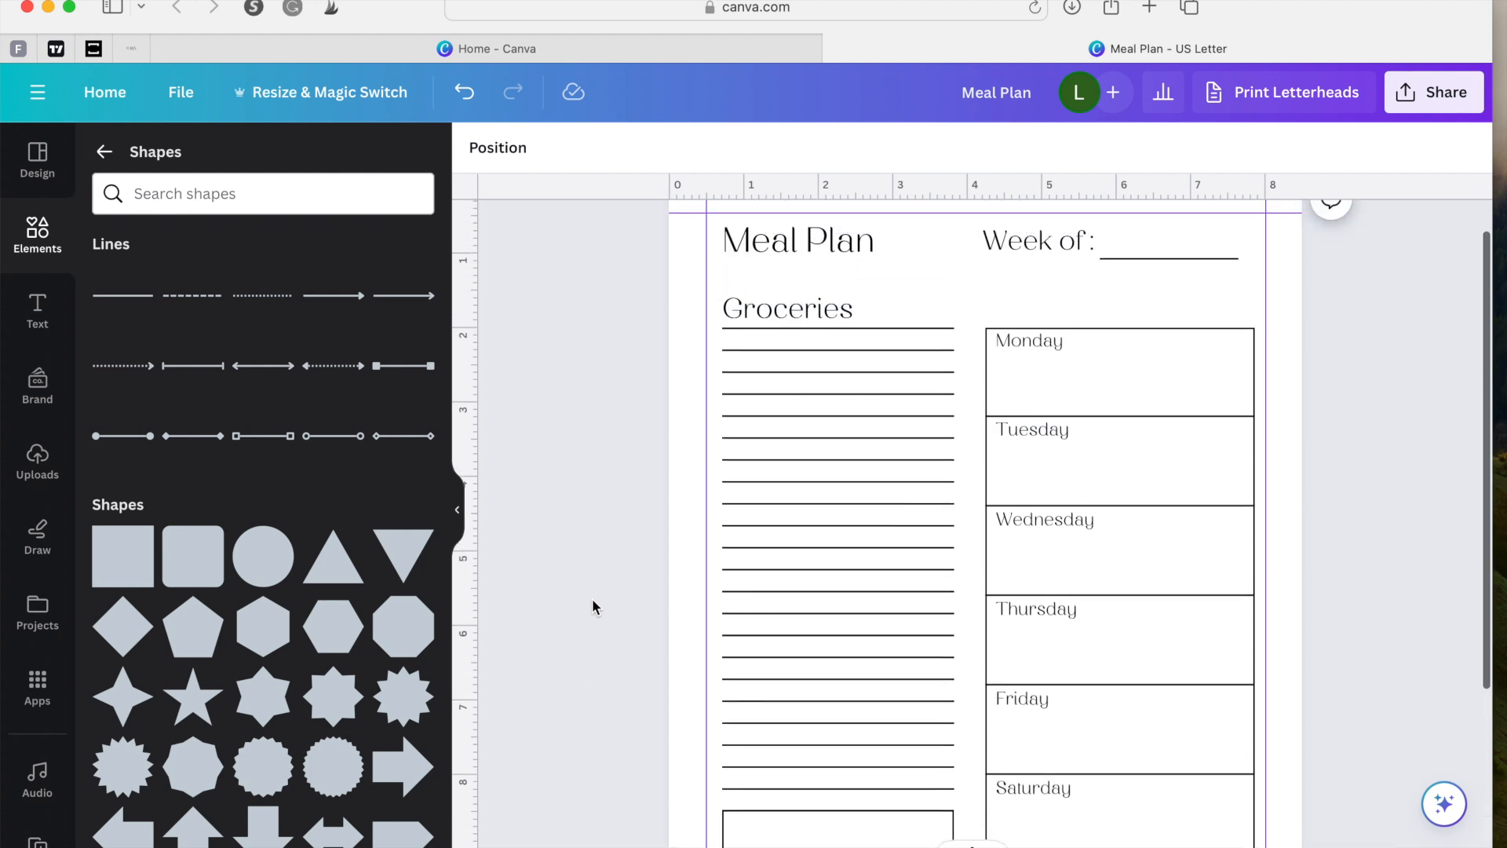
{"action": "scroll", "coordinate": [591, 599], "scroll_direction": "down", "scroll_amount": 3}
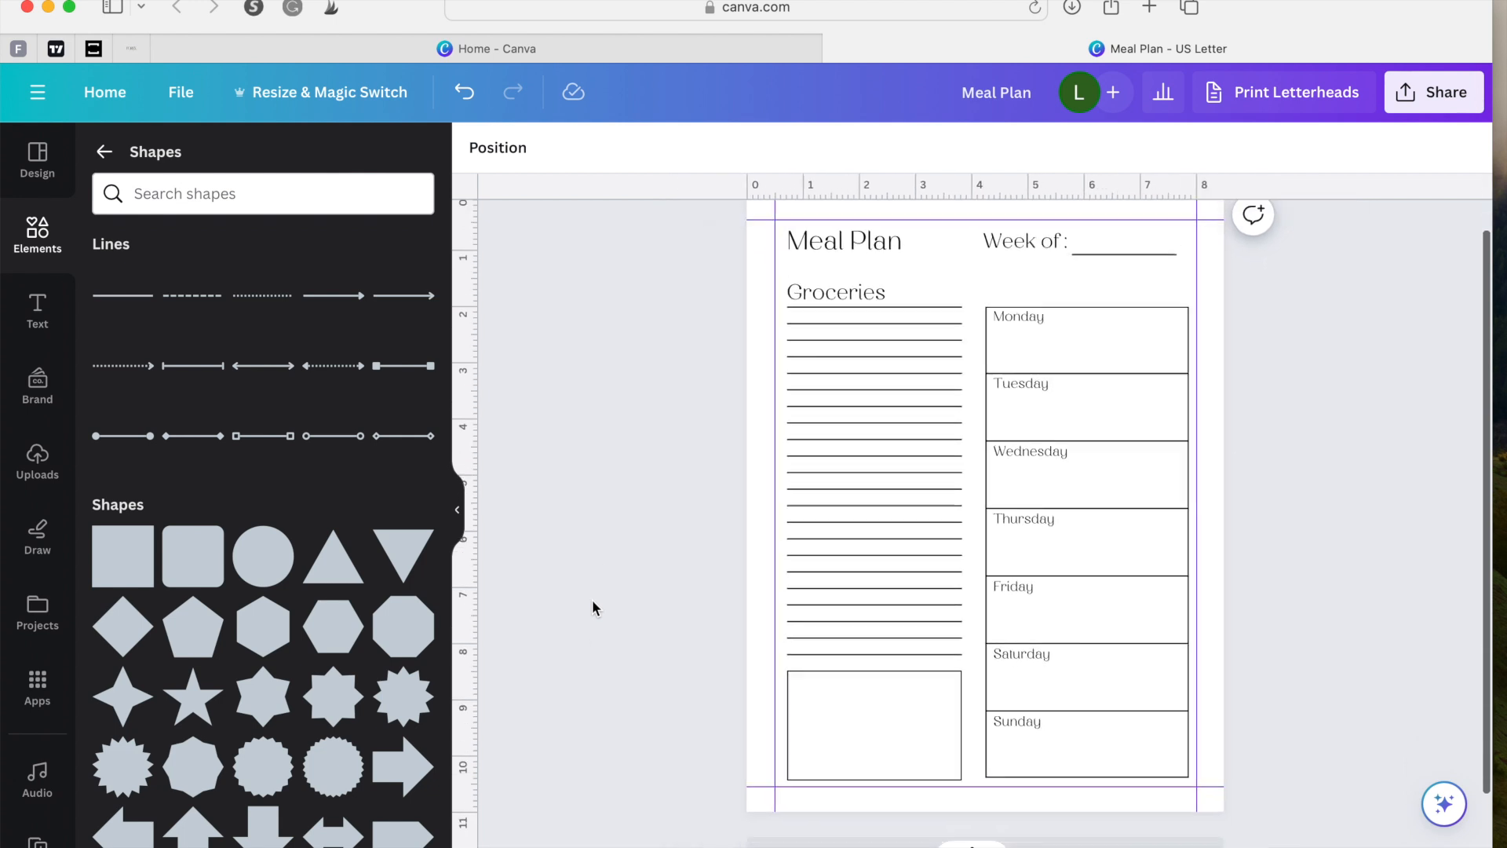
{"action": "scroll", "coordinate": [591, 600], "scroll_direction": "down", "scroll_amount": 1}
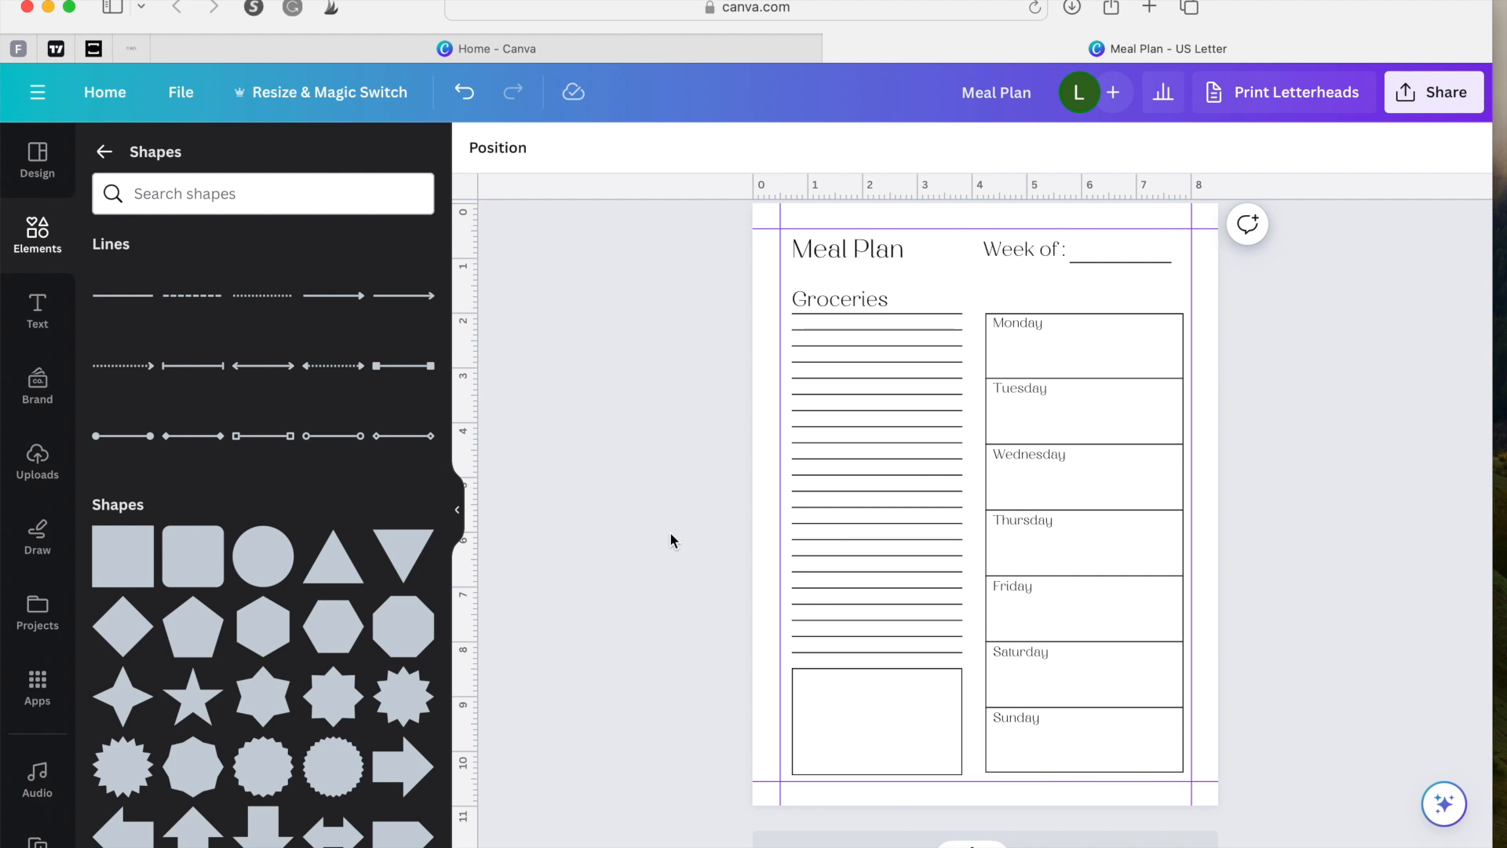
{"action": "scroll", "coordinate": [671, 539], "scroll_direction": "up", "scroll_amount": 4}
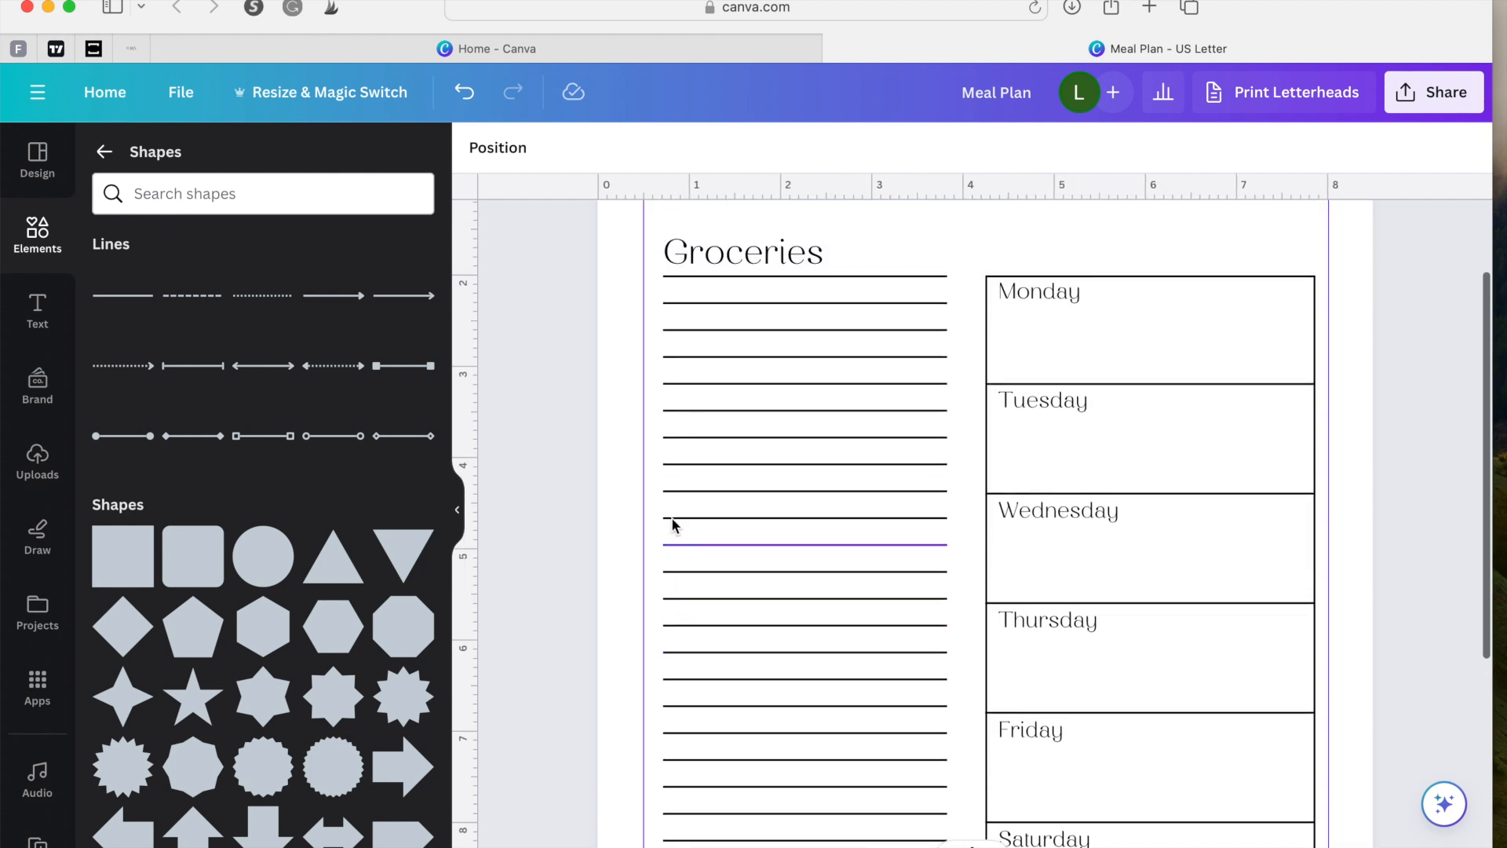
{"action": "scroll", "coordinate": [703, 471], "scroll_direction": "down", "scroll_amount": 5}
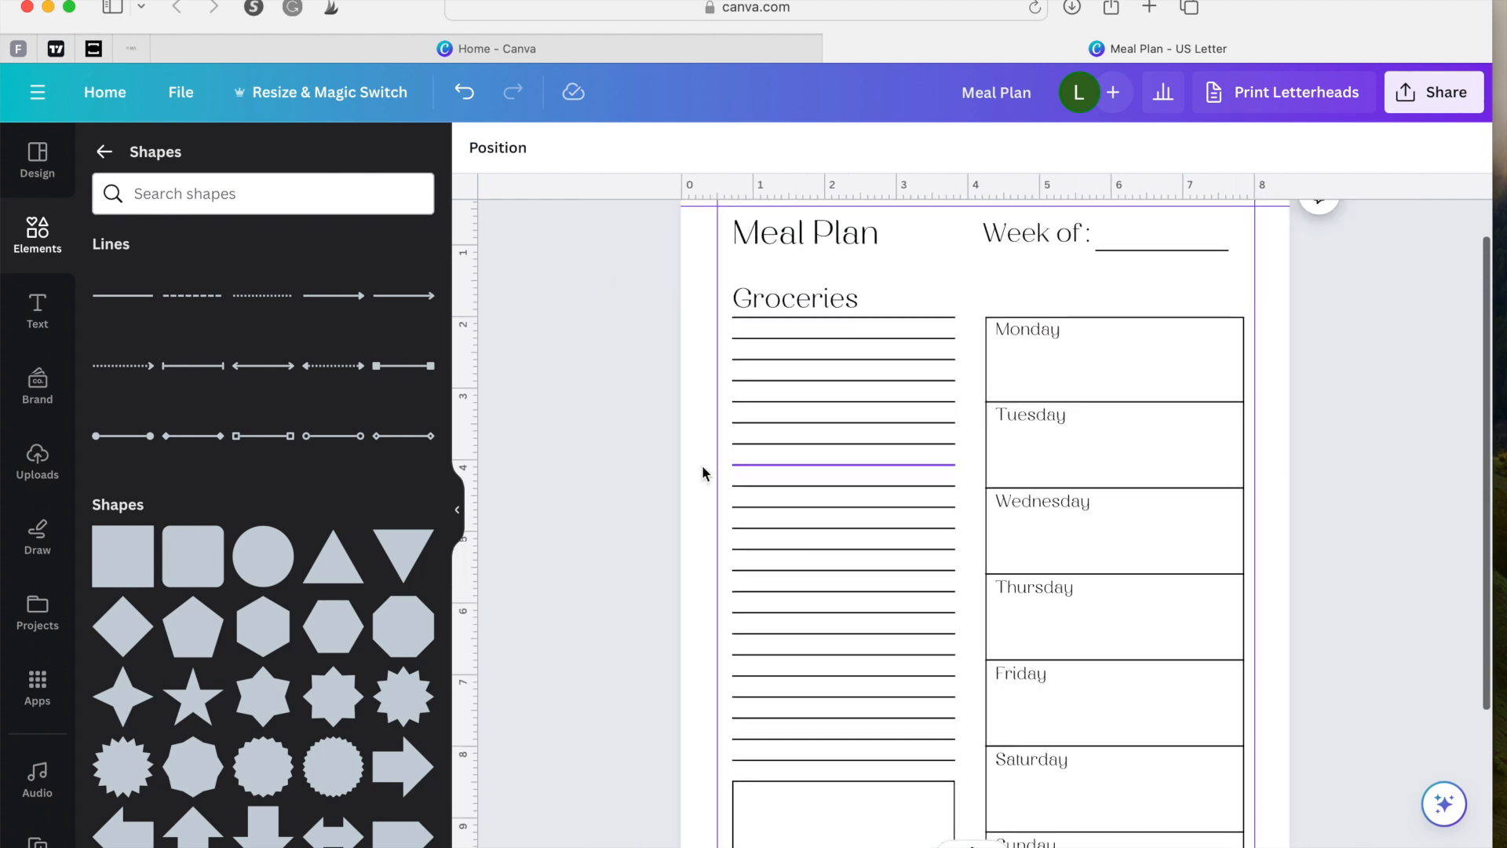
{"action": "scroll", "coordinate": [659, 466], "scroll_direction": "down", "scroll_amount": 2}
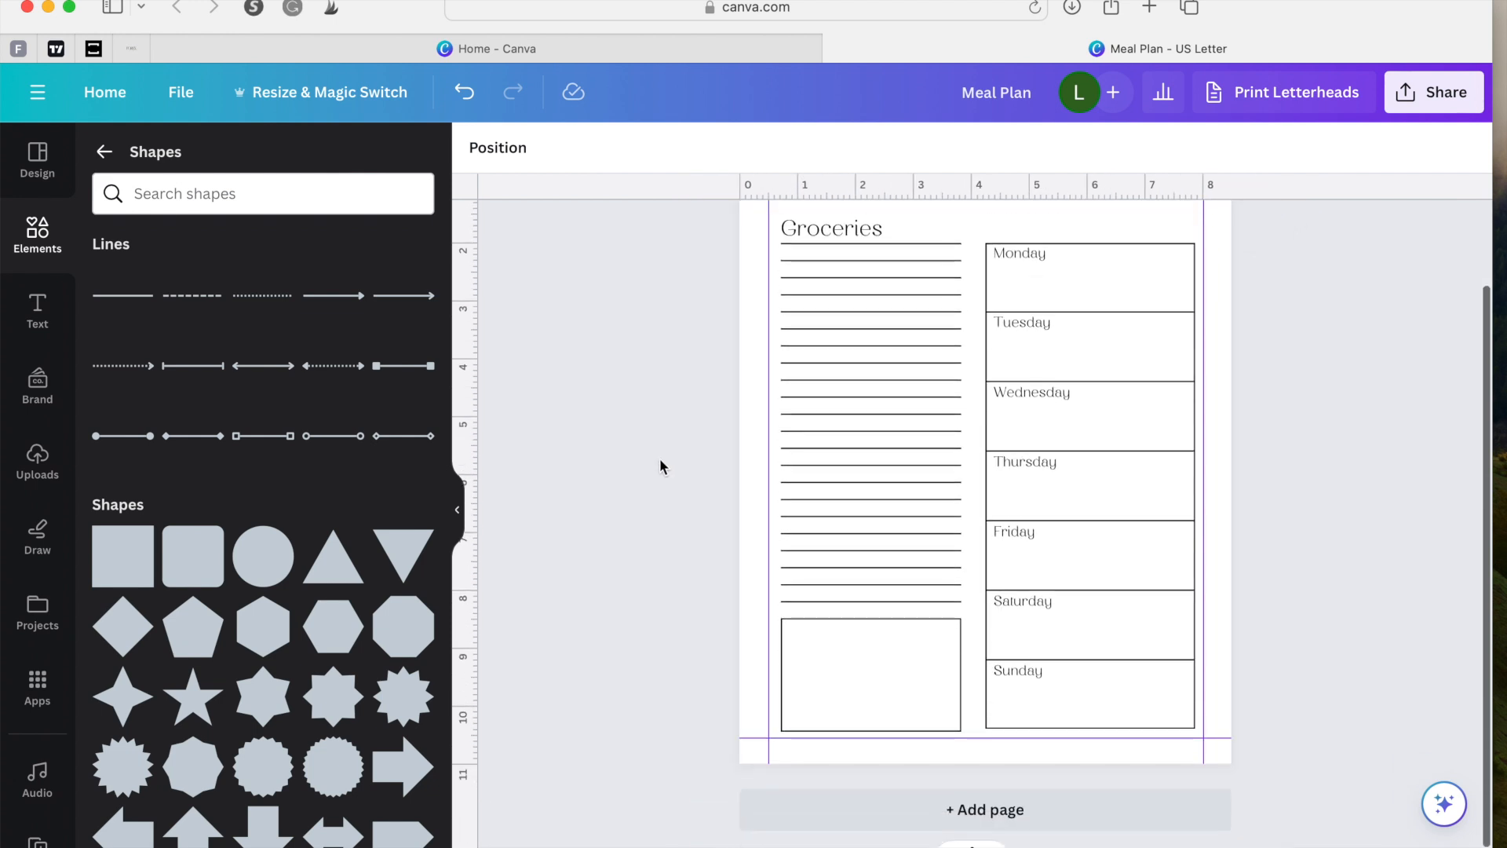
{"action": "scroll", "coordinate": [659, 467], "scroll_direction": "down", "scroll_amount": 3}
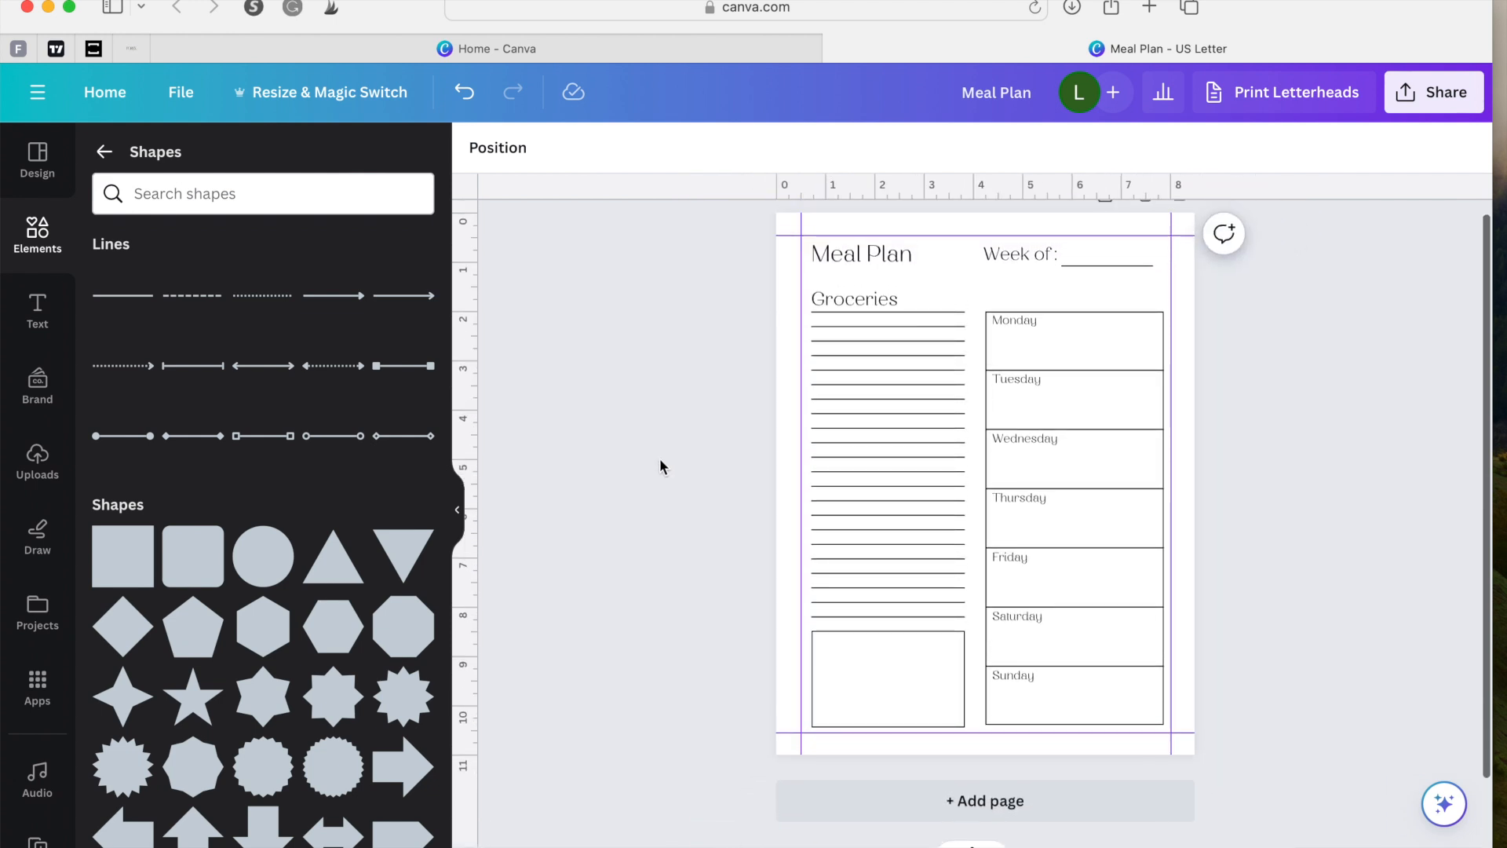
Step: Add a small "Notes" text label, narrow its text box and place it inside the outlined box below the grocery lines
{"action": "left_click", "coordinate": [843, 704]}
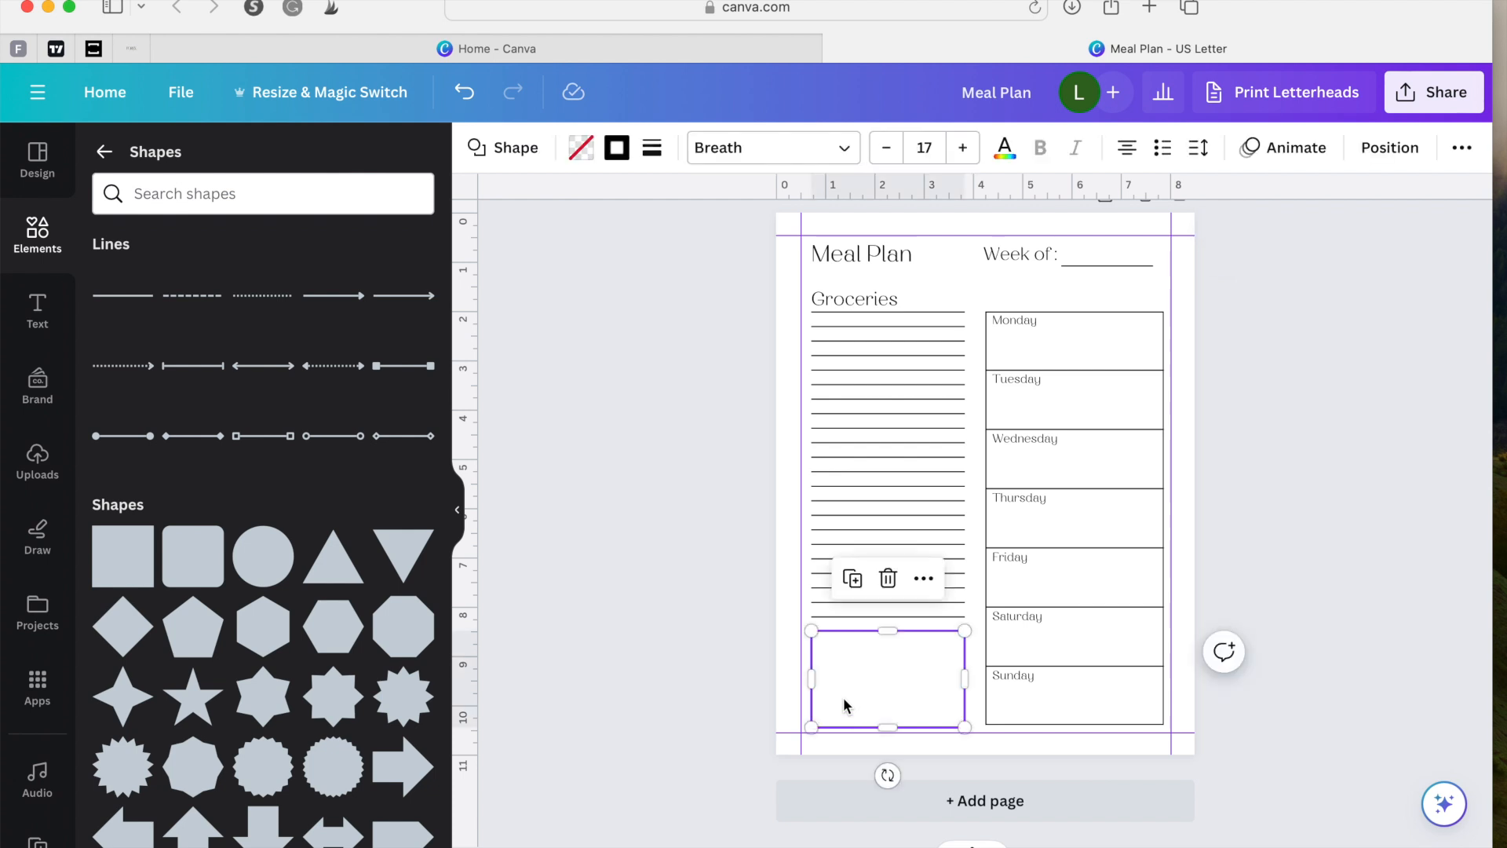
{"action": "left_click", "coordinate": [789, 642]}
{"action": "key", "text": "t"}
{"action": "left_click_drag", "start_coordinate": [948, 479], "coordinate": [979, 479]}
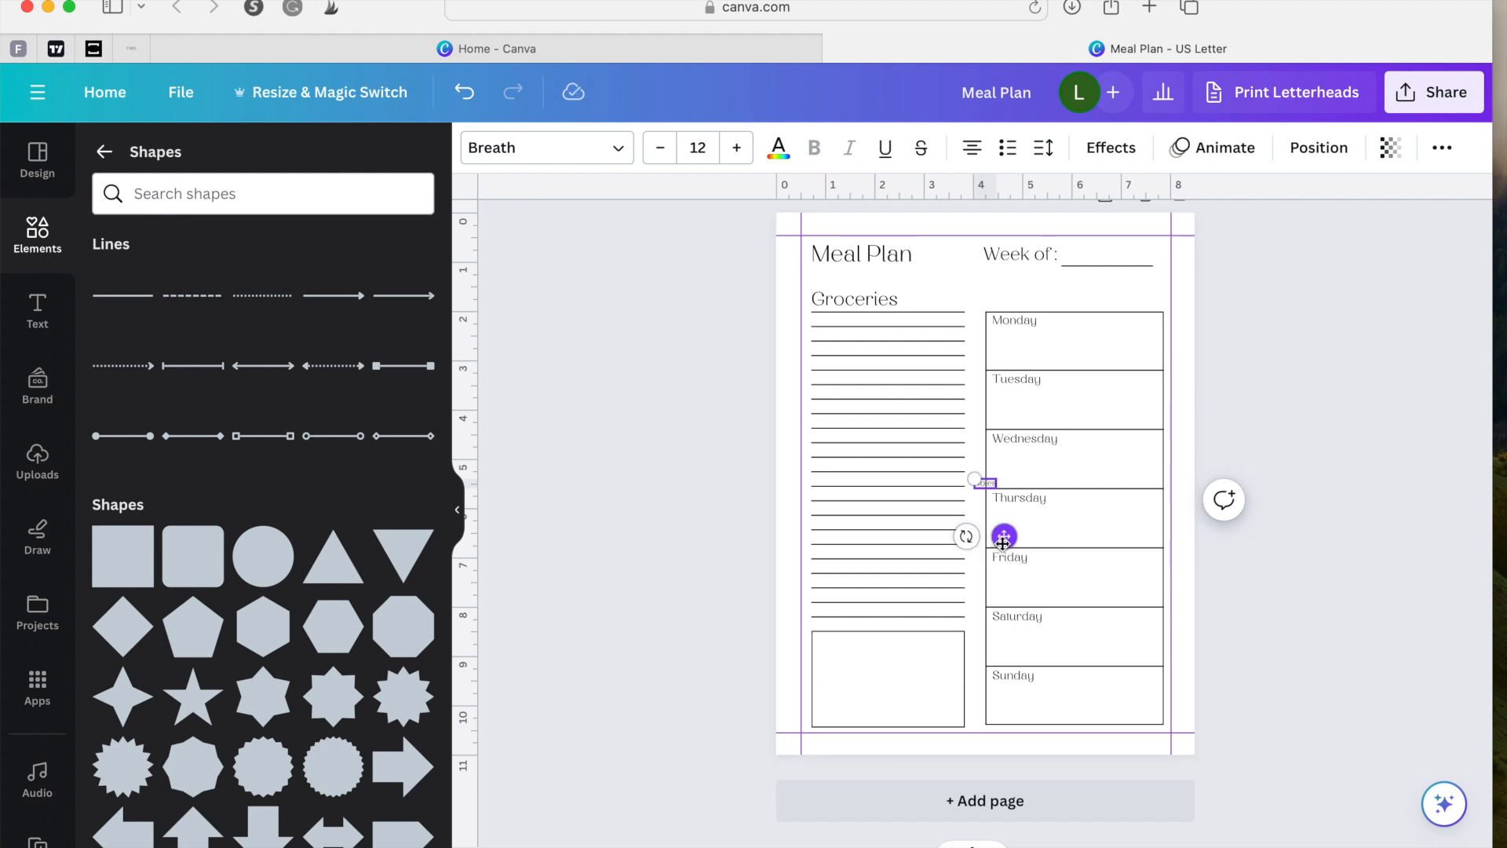
{"action": "left_click_drag", "start_coordinate": [1003, 536], "coordinate": [843, 700]}
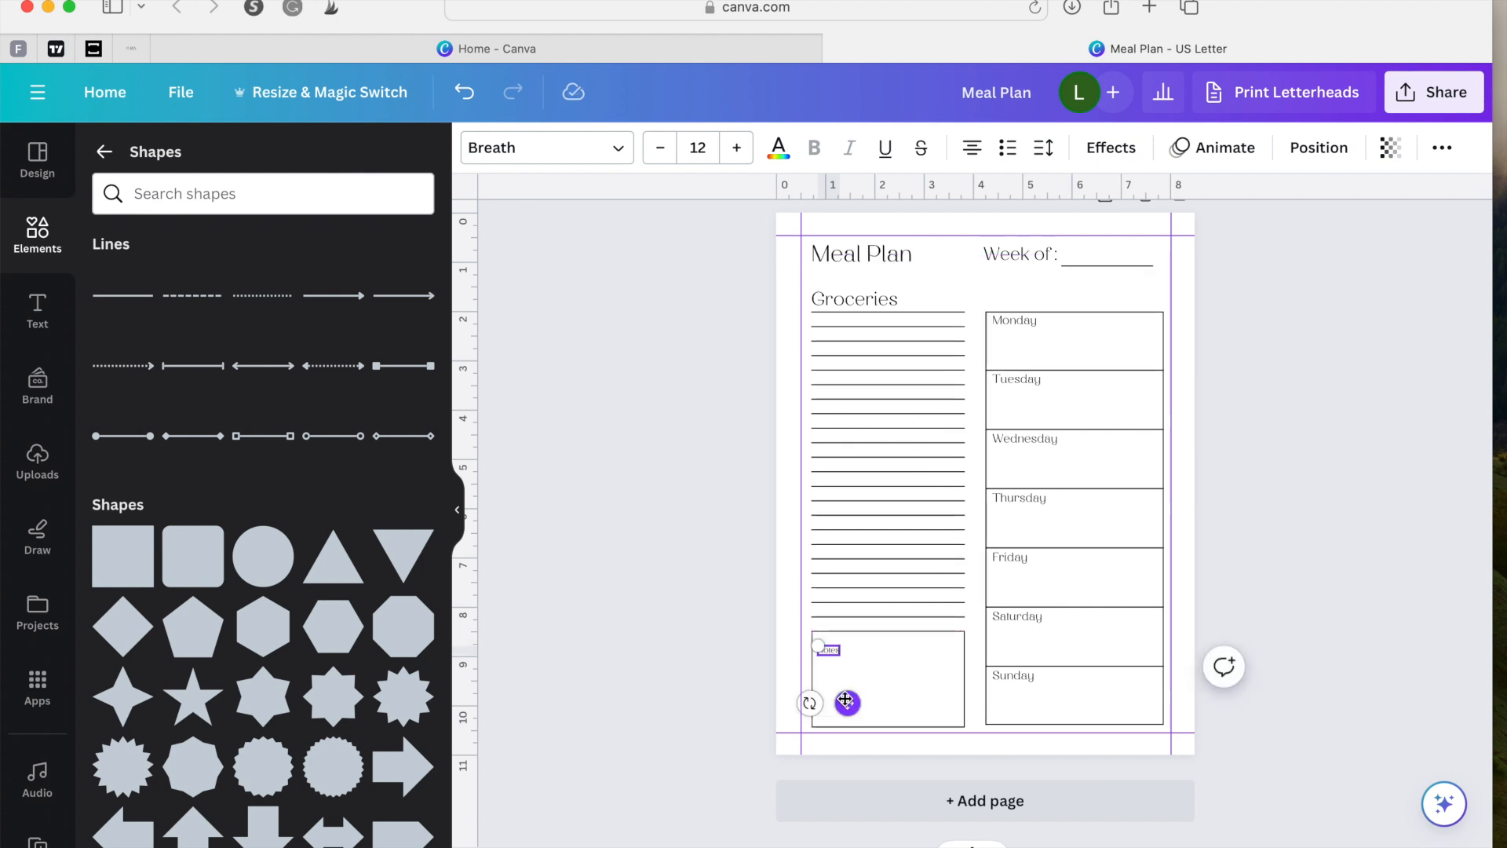
Step: Increase the "Notes" label's font size to 16 and move it close to the upper-left corner of its box
{"action": "scroll", "coordinate": [845, 699], "scroll_direction": "up", "scroll_amount": 2}
{"action": "left_click", "coordinate": [736, 147]}
{"action": "left_click", "coordinate": [736, 147]}
{"action": "left_click", "coordinate": [733, 149]}
{"action": "left_click", "coordinate": [733, 149]}
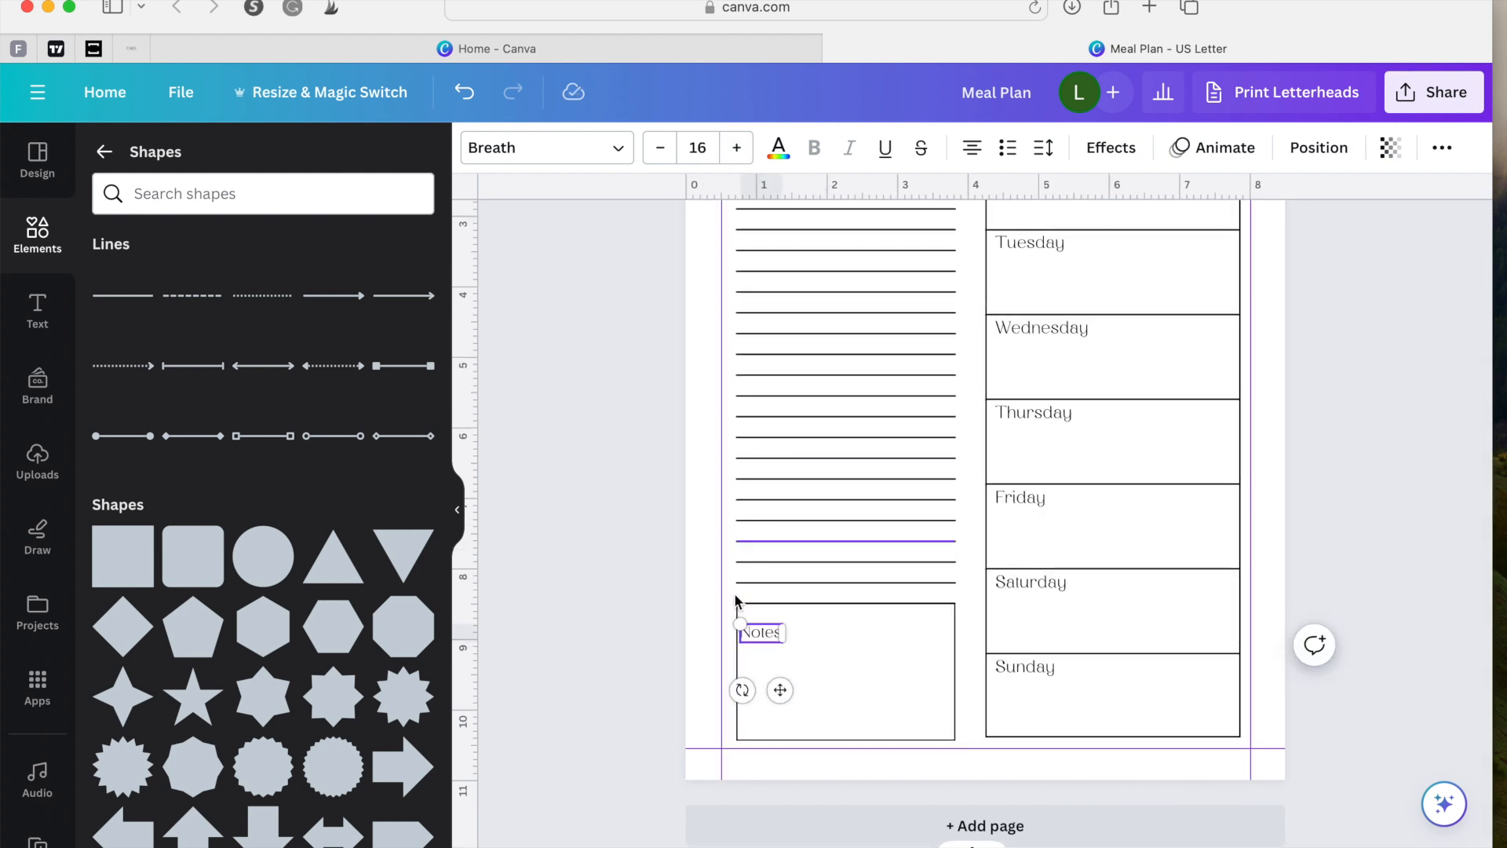
{"action": "left_click_drag", "start_coordinate": [781, 684], "coordinate": [784, 673]}
Step: Compare the "Notes" label with the "Sunday" label and increase the "Notes" font size by one more point
{"action": "left_click", "coordinate": [1017, 665]}
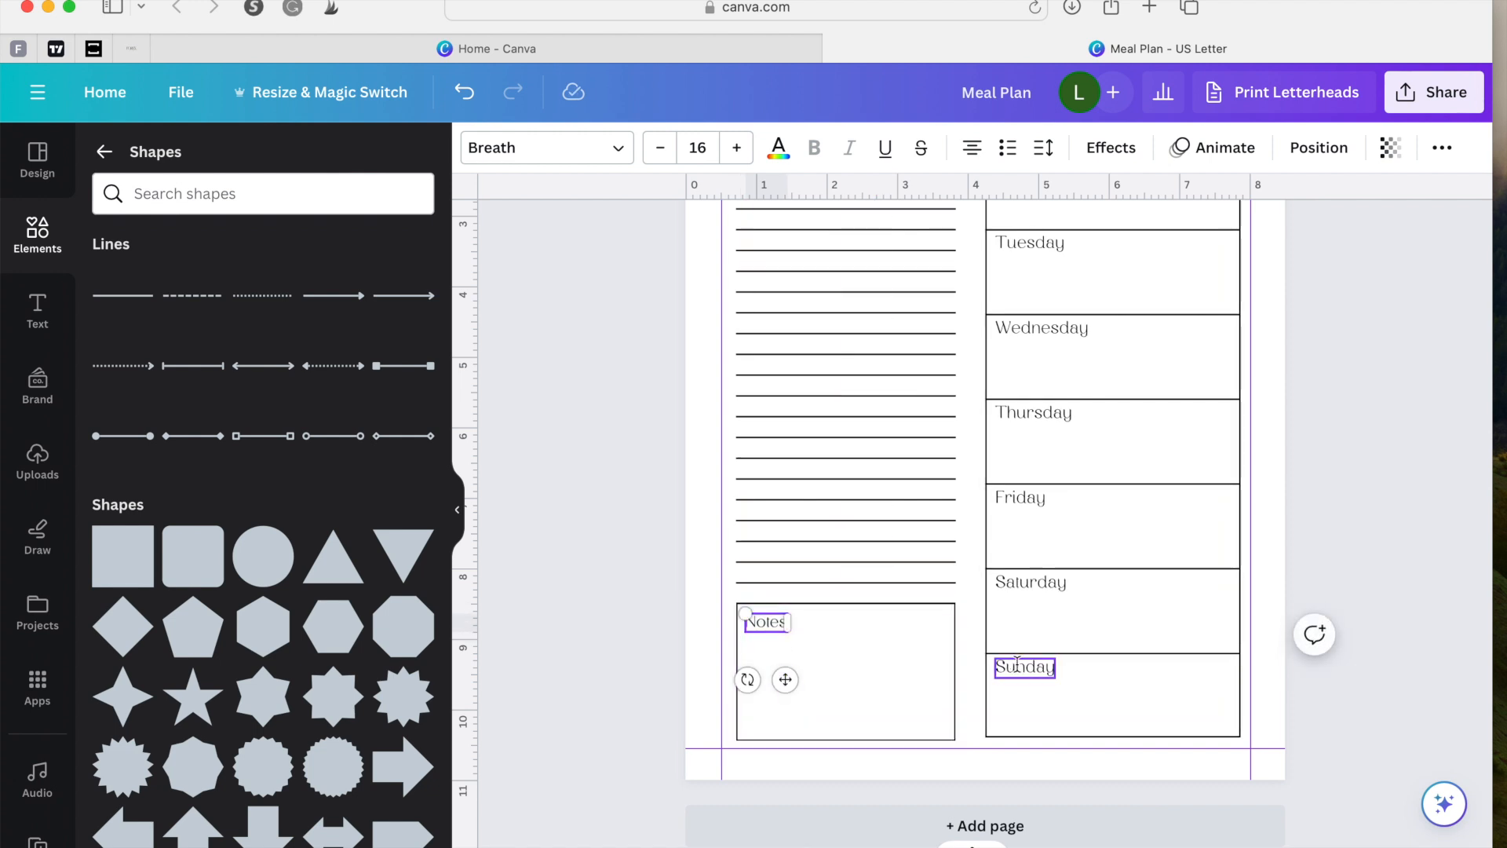
{"action": "left_click", "coordinate": [766, 624]}
{"action": "left_click", "coordinate": [735, 149]}
{"action": "left_click", "coordinate": [615, 617]}
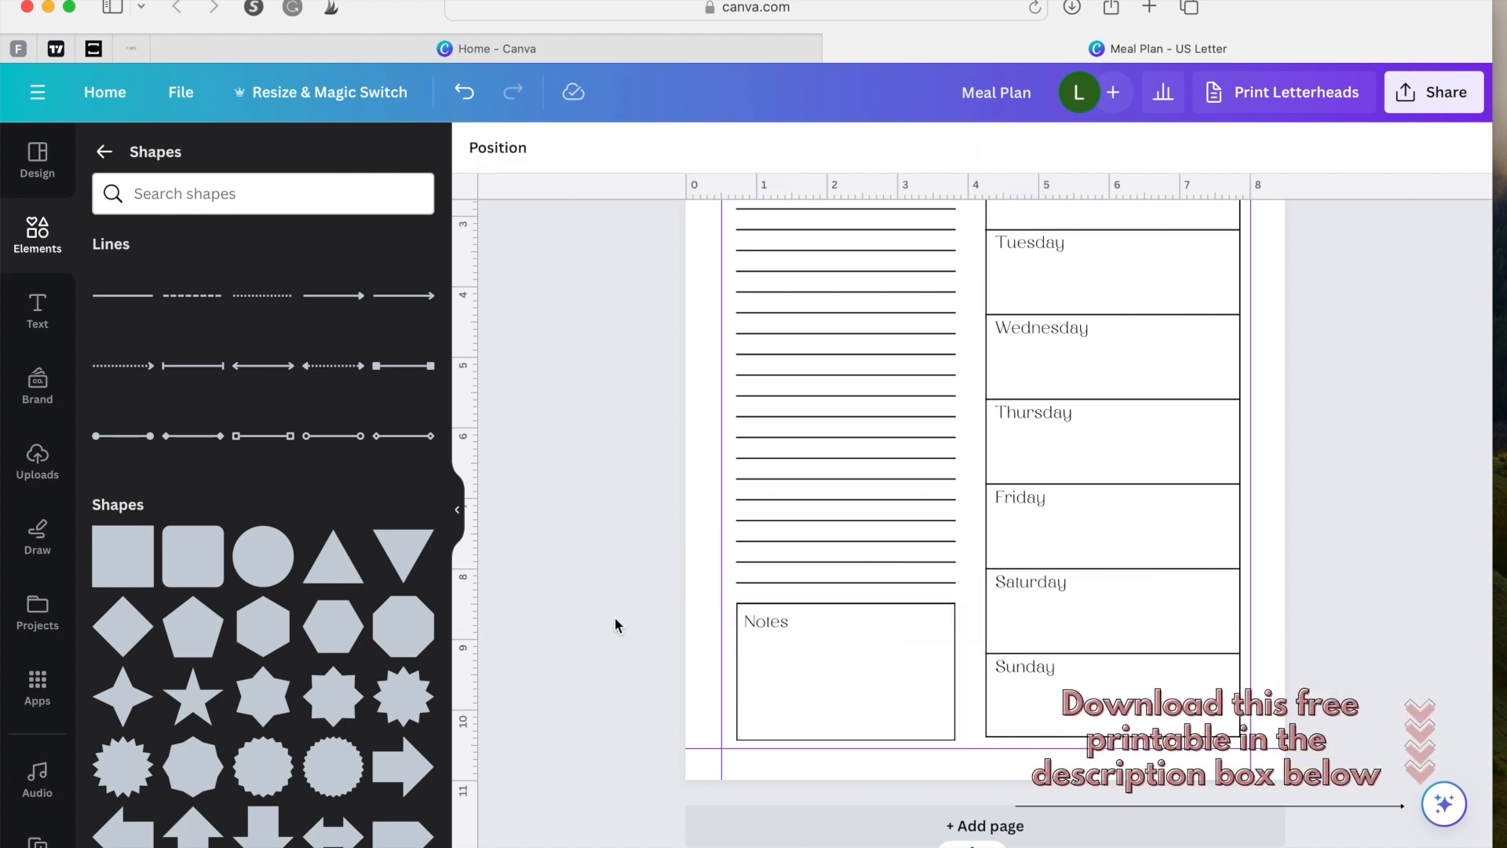